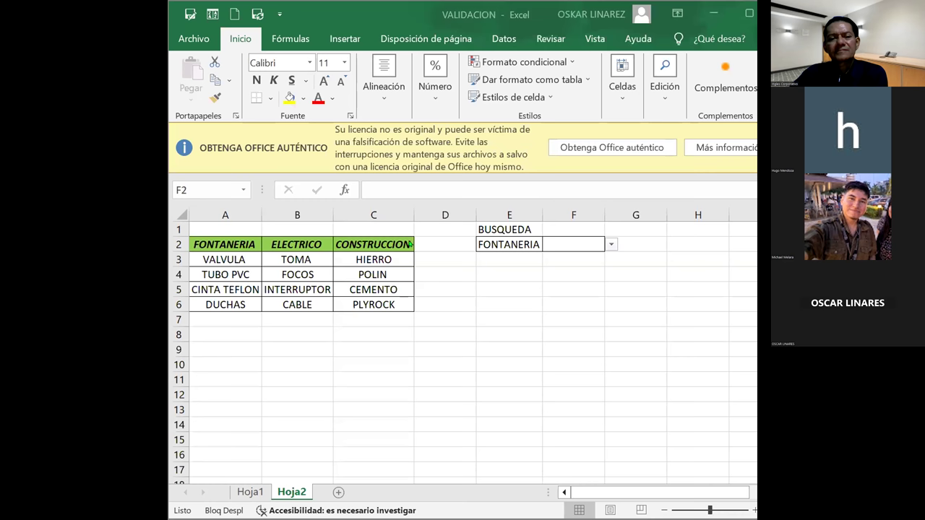
Maximize the workbook window and show the Datos commands, briefly viewing Disposición de página first
click(747, 15)
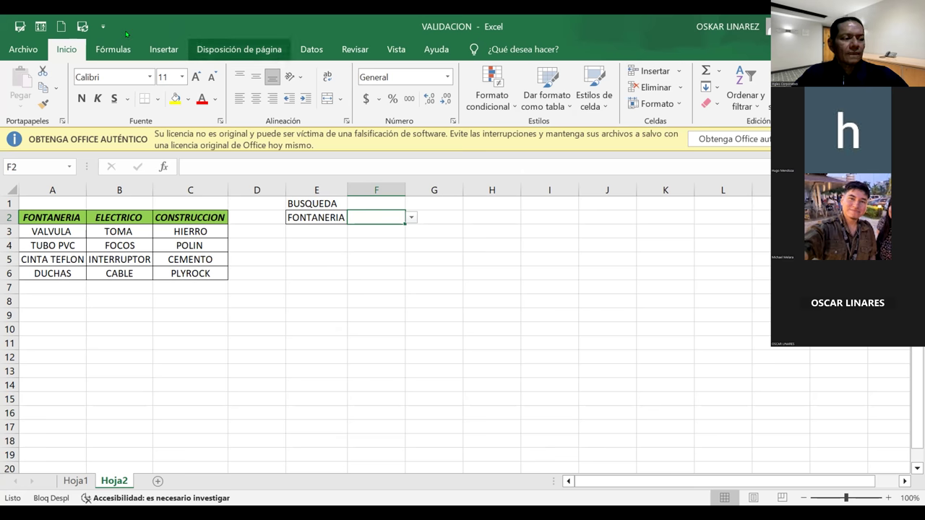
click(238, 49)
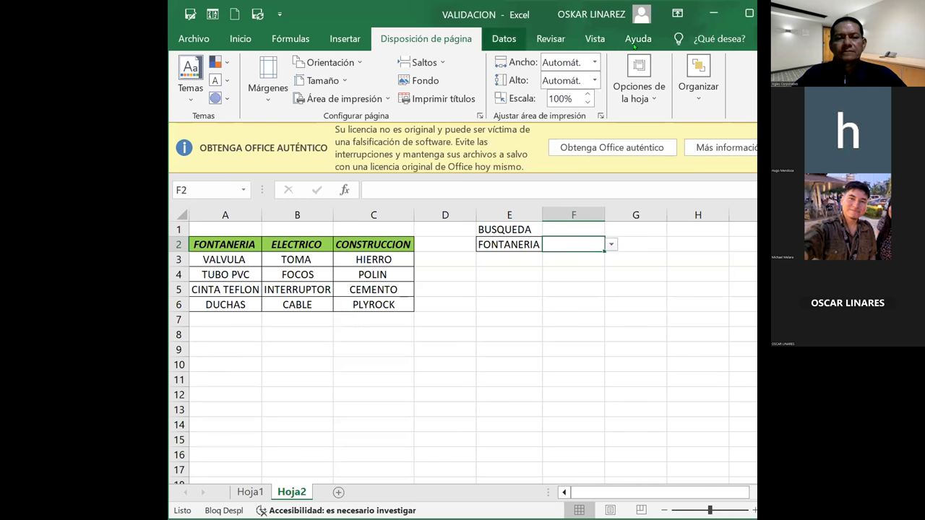
click(504, 38)
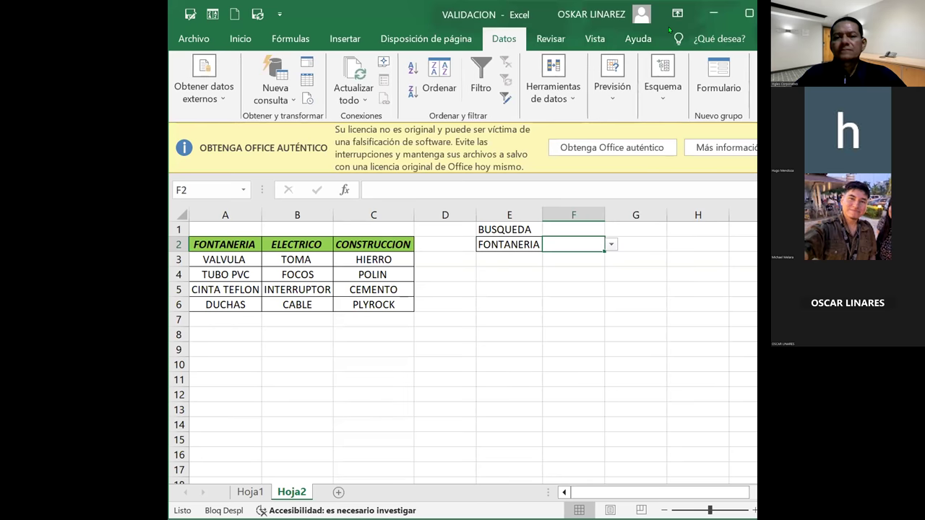
click(750, 13)
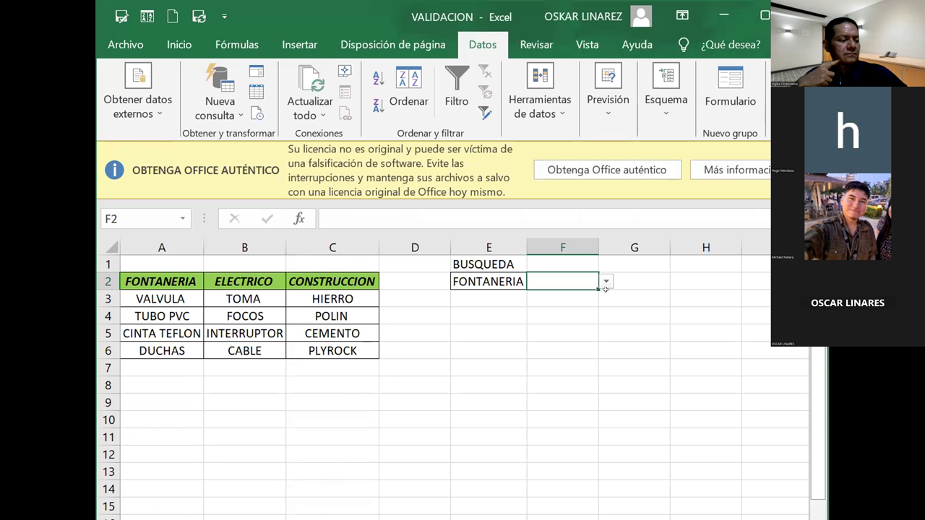
Open F2's Validación de datos dialog from the data tools, dismissing the Quitar duplicados error first
scroll(549, 336, down, 1)
scroll(556, 329, up, 1)
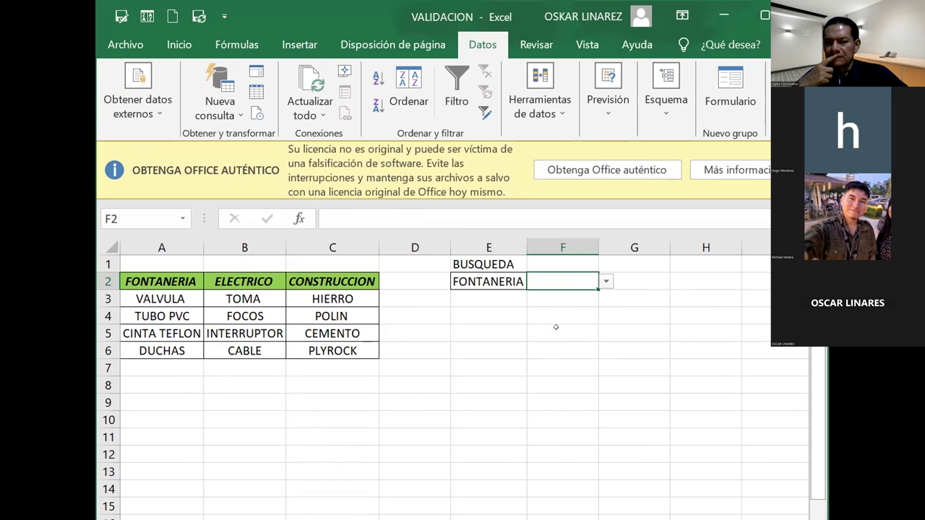
click(540, 93)
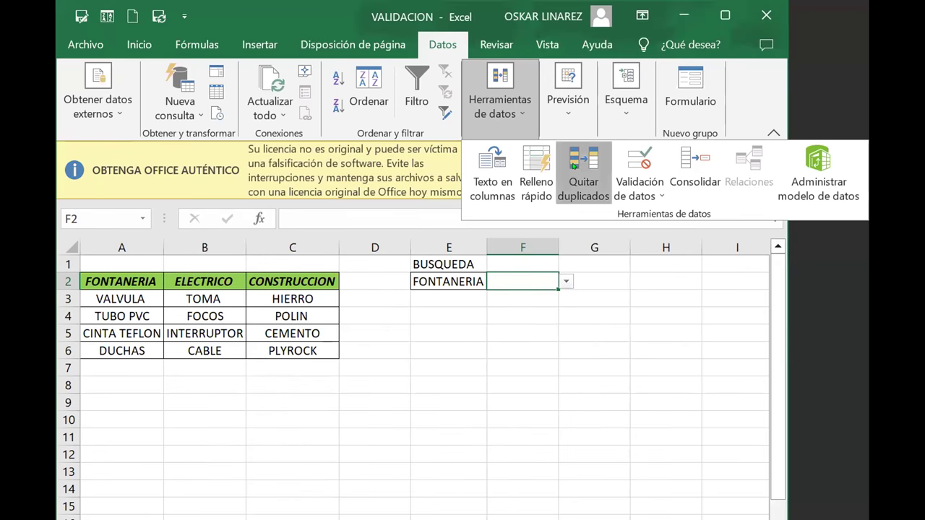
click(573, 165)
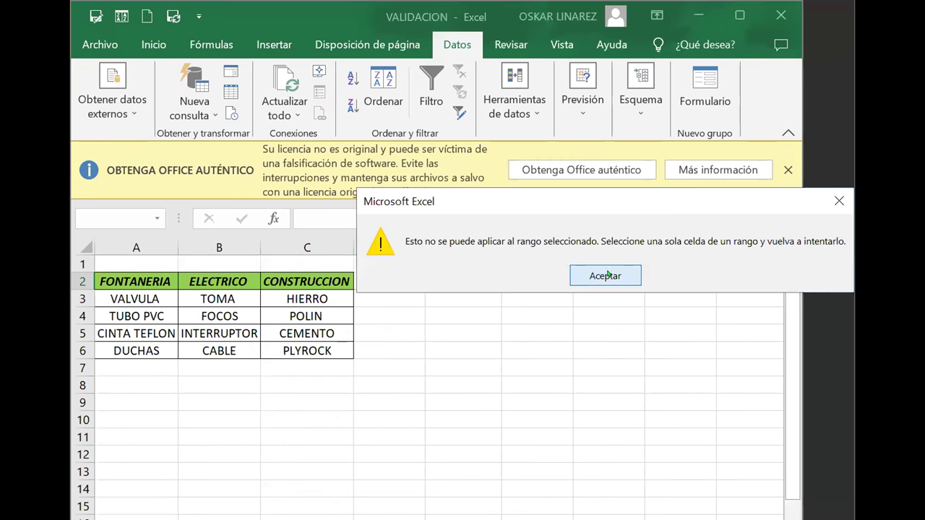
click(558, 272)
click(537, 100)
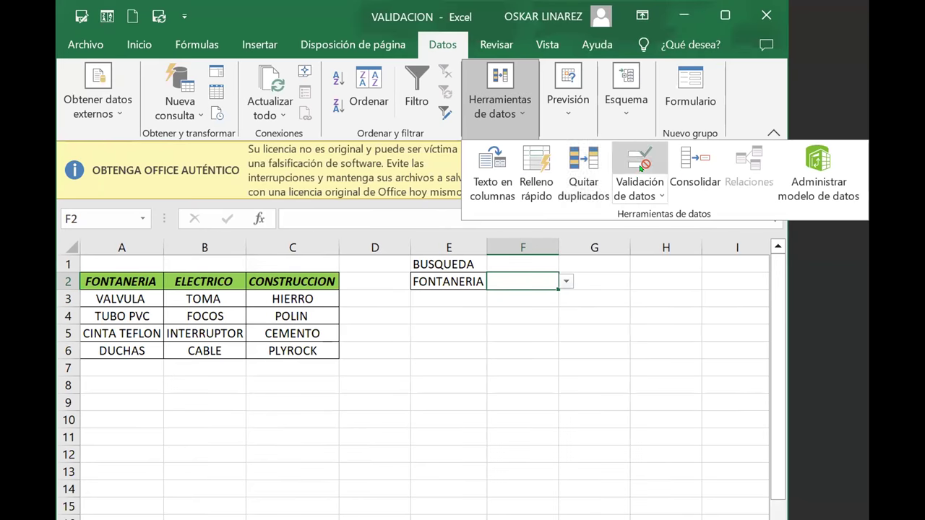
click(641, 163)
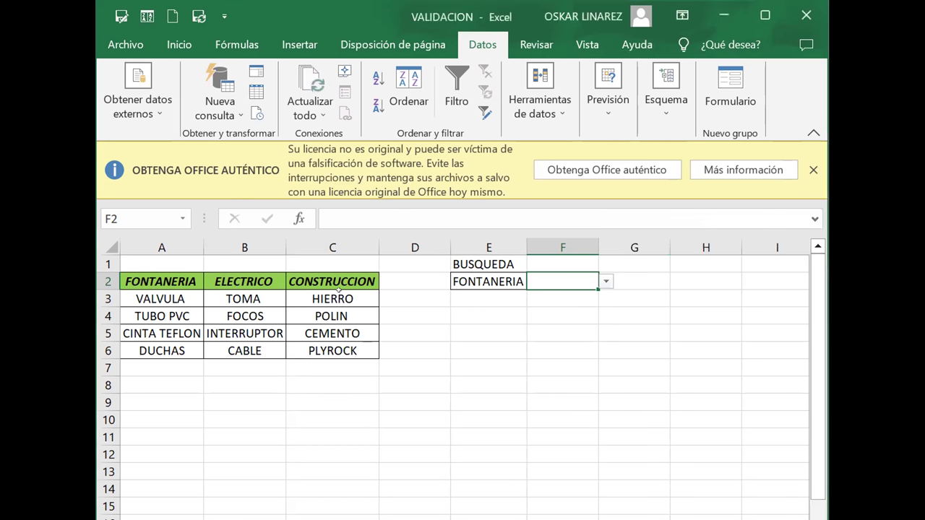
Select the CONSTRUCCION, ELECTRICO and FONTANERIA item ranges to read their names, then reselect F2
drag(332, 299, 331, 350)
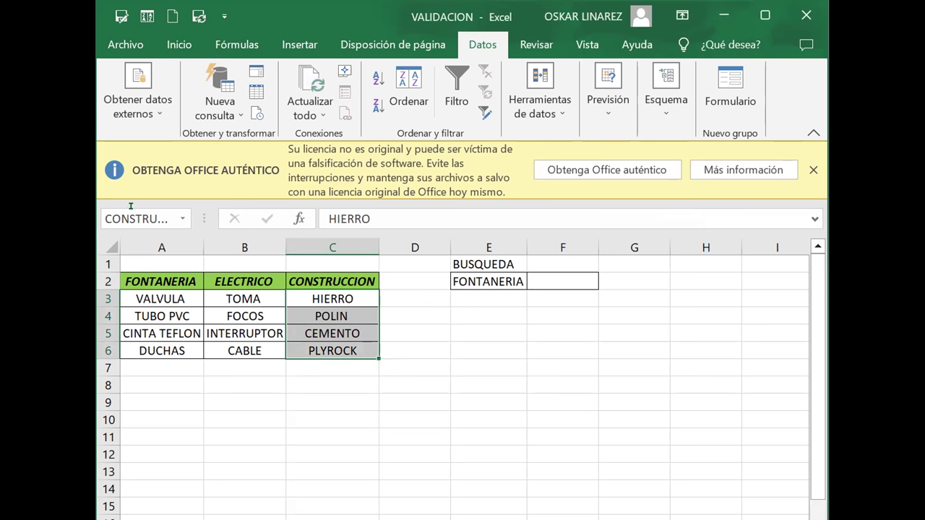
drag(251, 292, 243, 336)
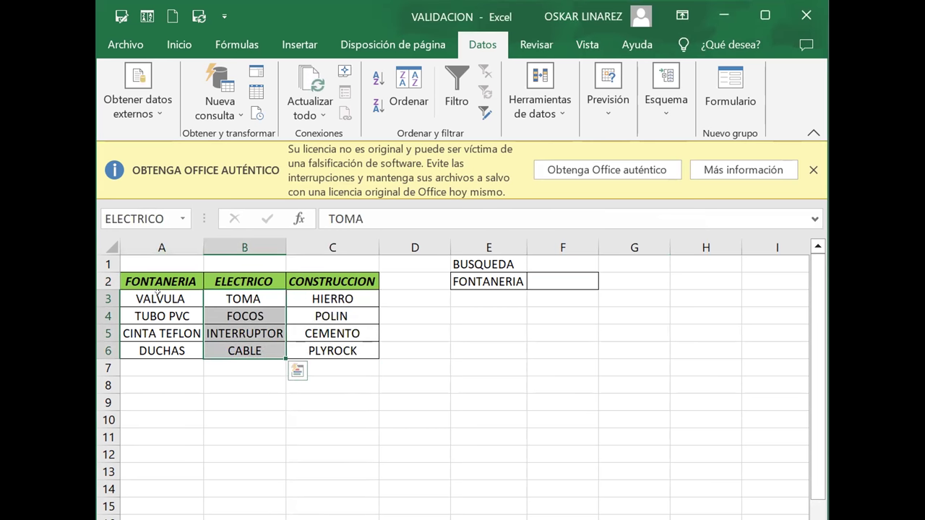
drag(158, 293, 145, 356)
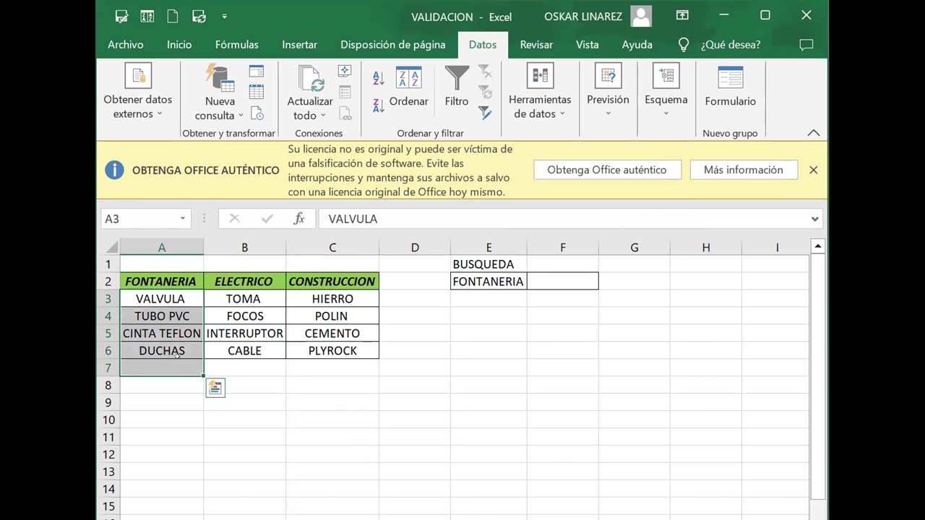
click(146, 353)
click(148, 291)
drag(148, 291, 153, 336)
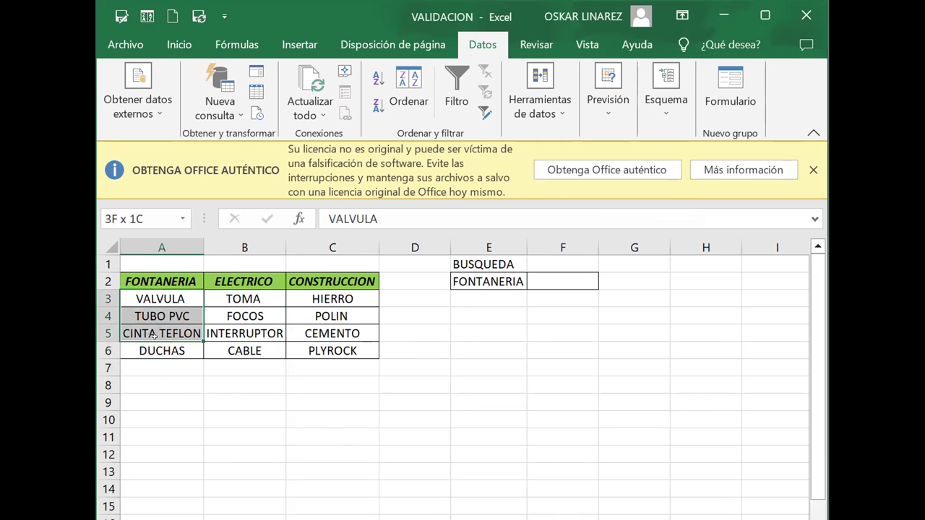
click(488, 413)
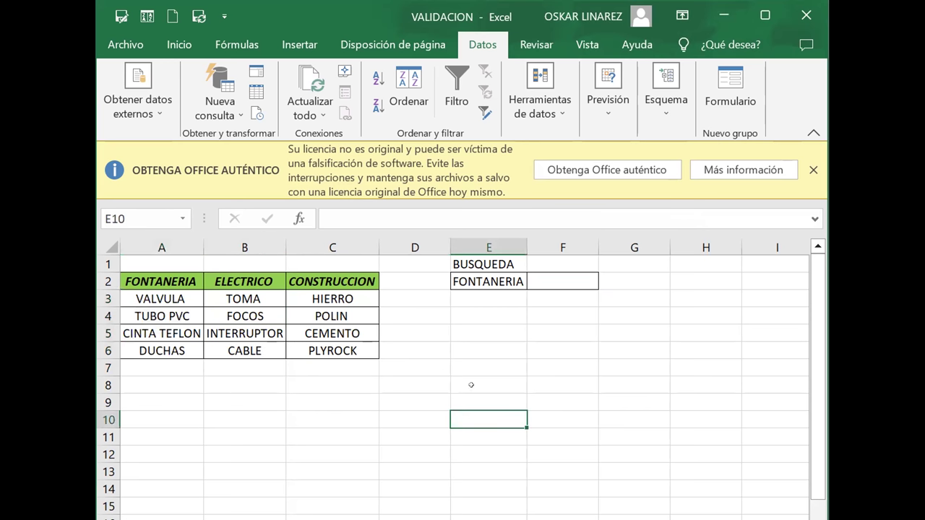
click(557, 279)
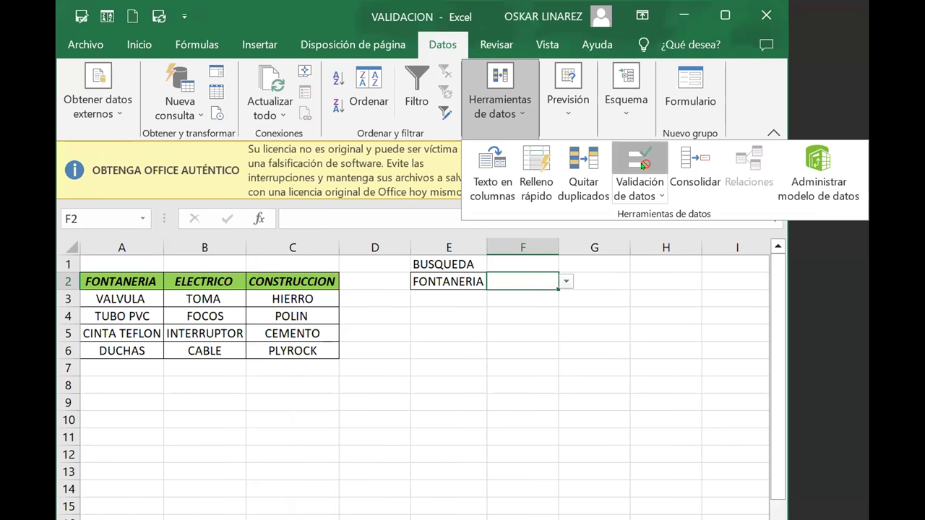
Clear all of F2's validation rules with Borrar todos and apply the empty validation
click(640, 166)
click(662, 498)
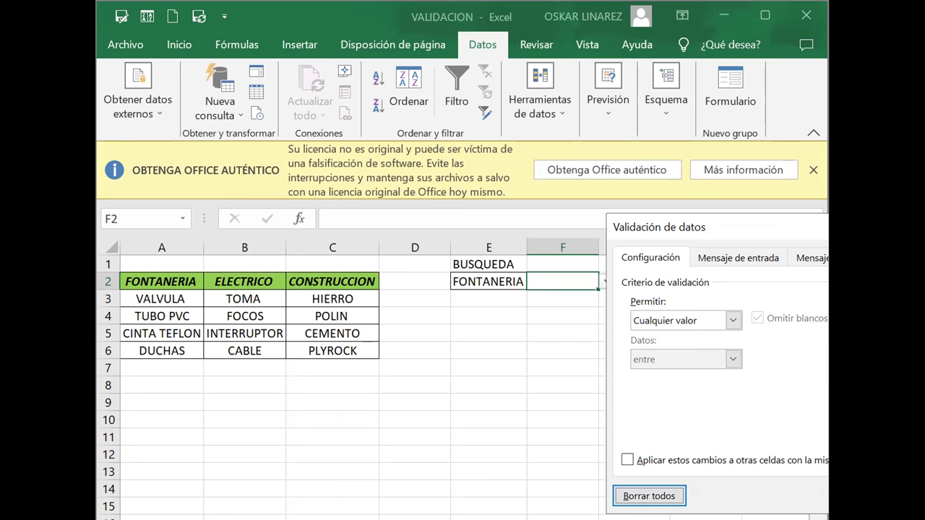
key(Escape)
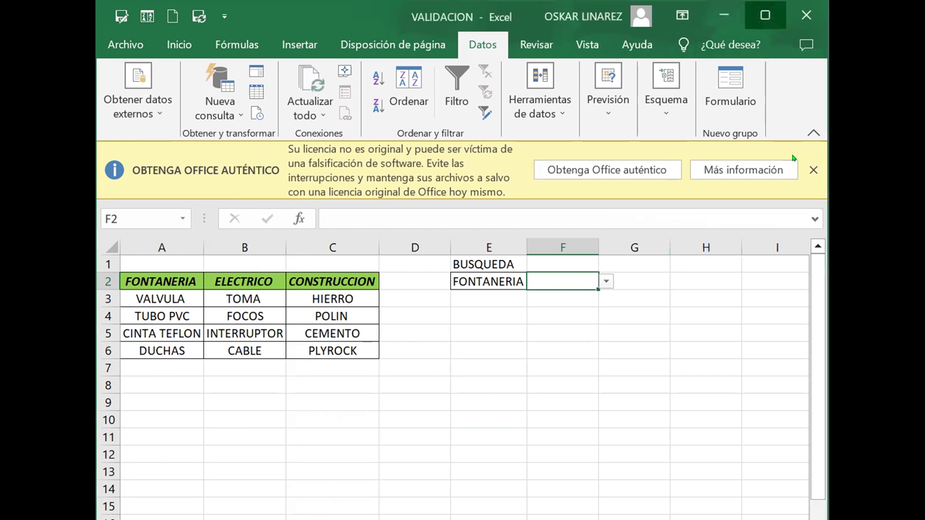
click(761, 12)
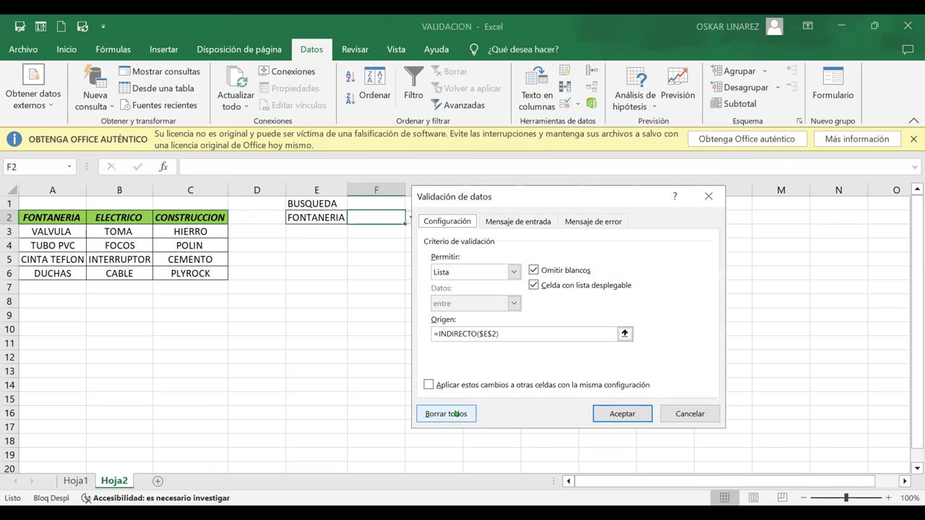
click(457, 414)
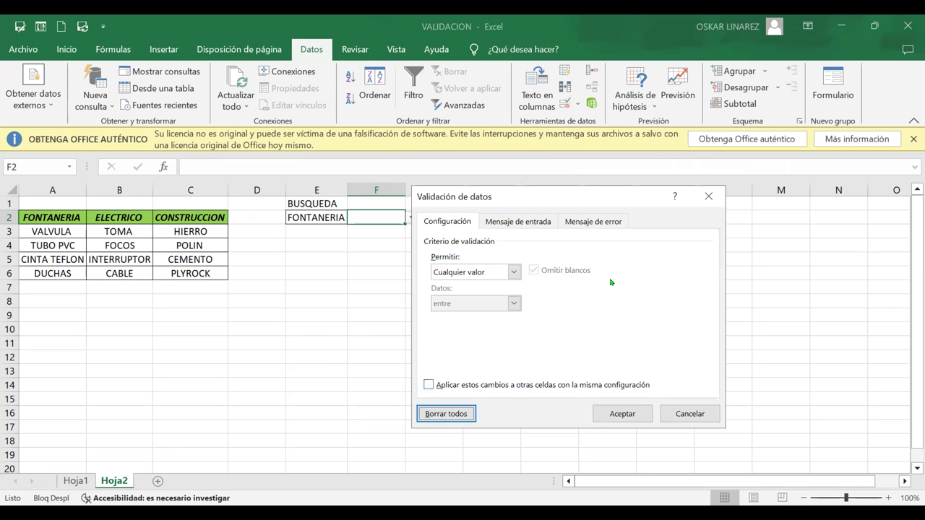
click(516, 272)
click(466, 316)
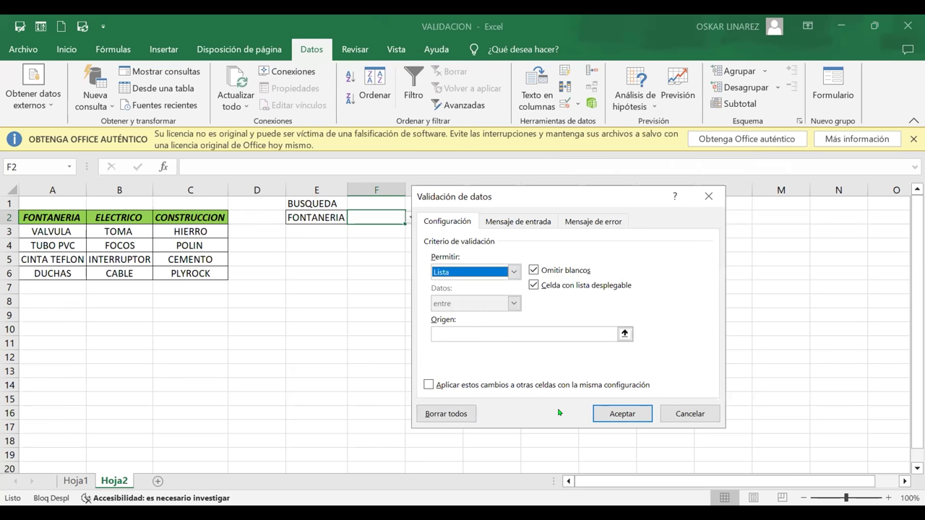
click(463, 331)
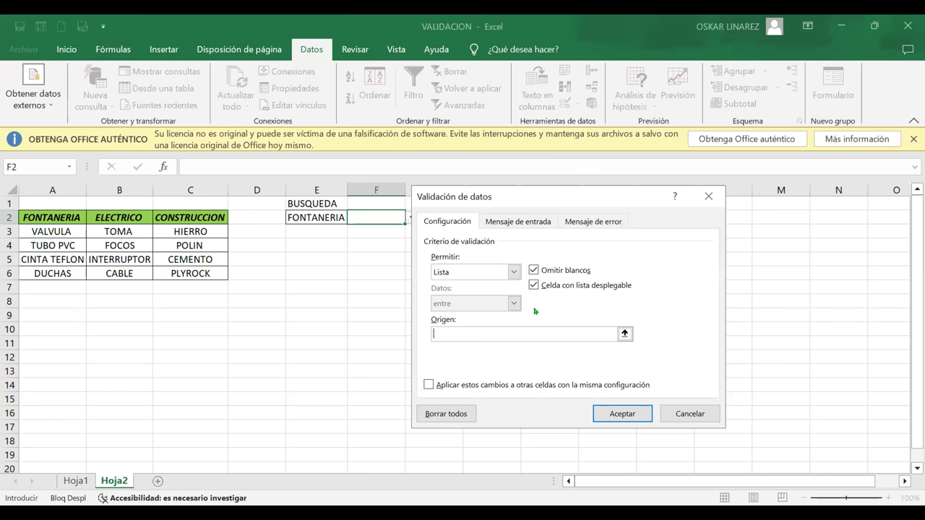
click(442, 414)
click(618, 413)
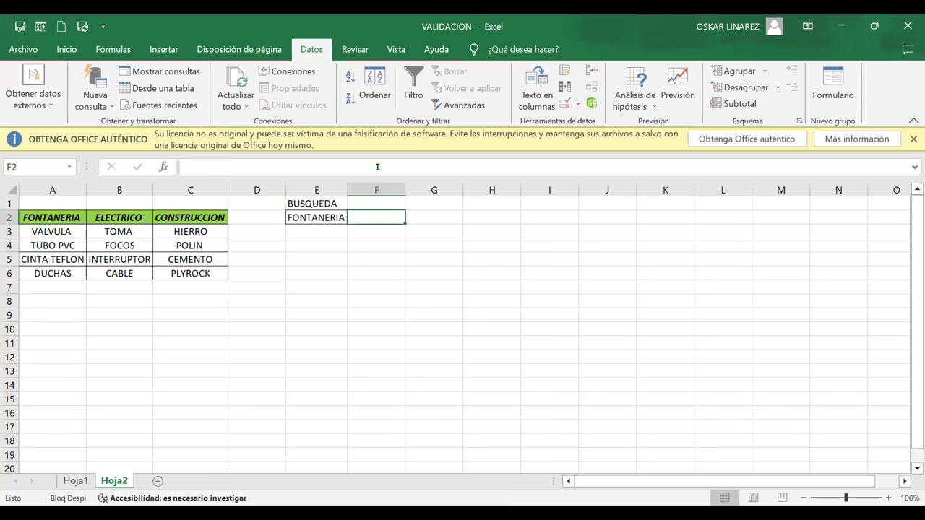
Set F2's validation to Lista with source =INDIRECTO($E$2), accepting the source-error warning
click(564, 105)
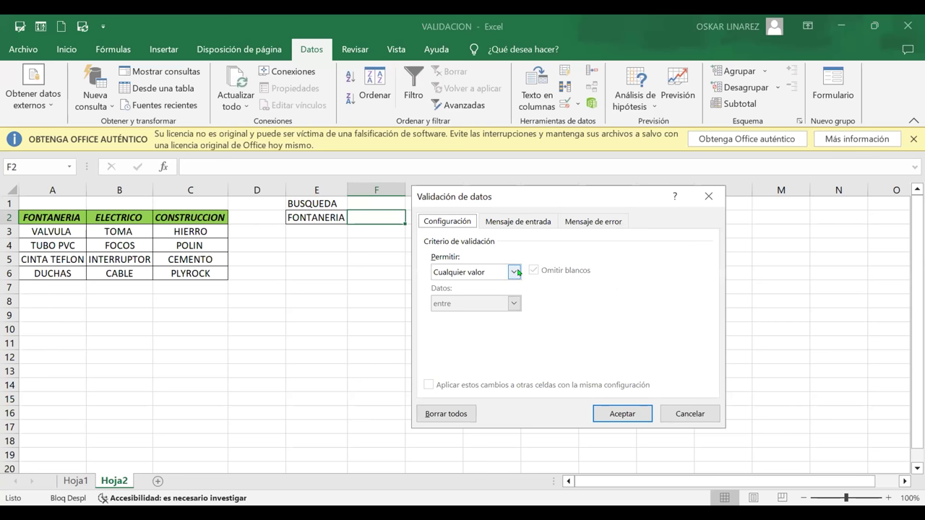
click(515, 272)
click(479, 316)
click(454, 329)
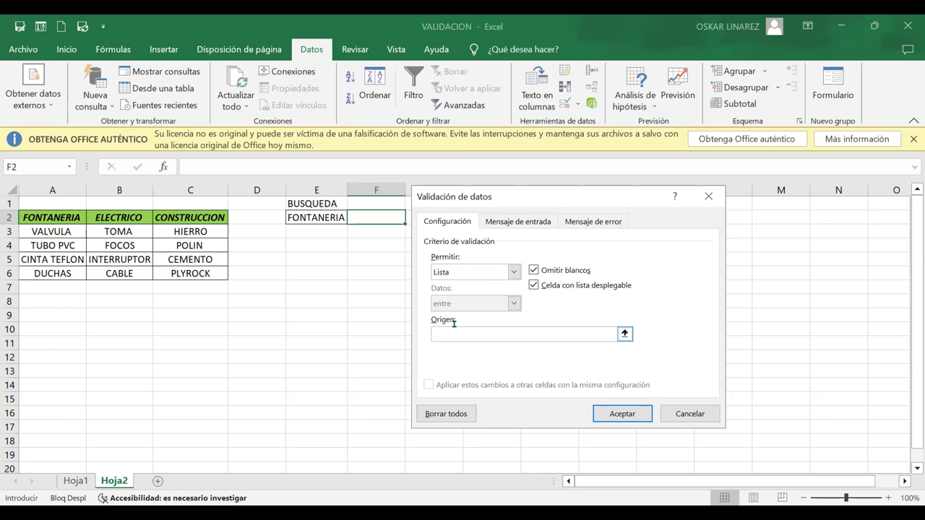
text(=)
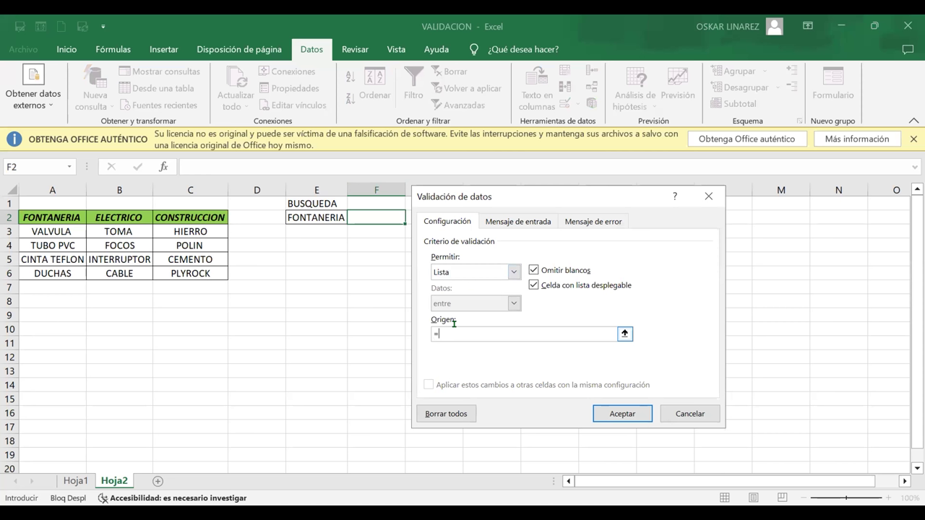
text(IND)
text(IRECTO()
click(322, 213)
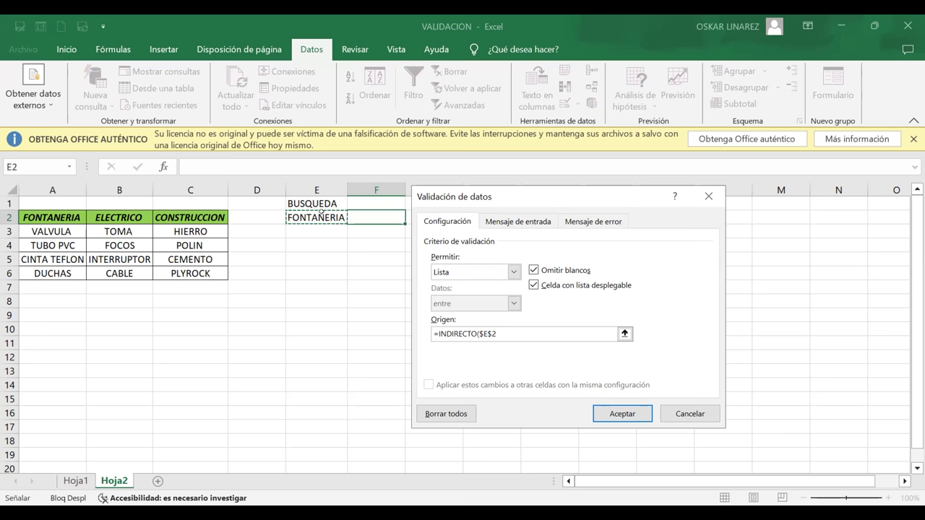
text())
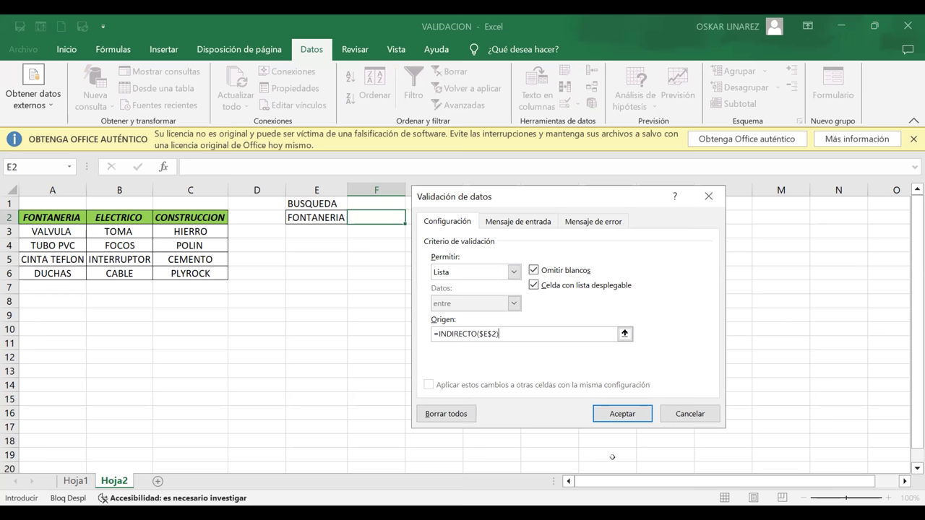
click(626, 418)
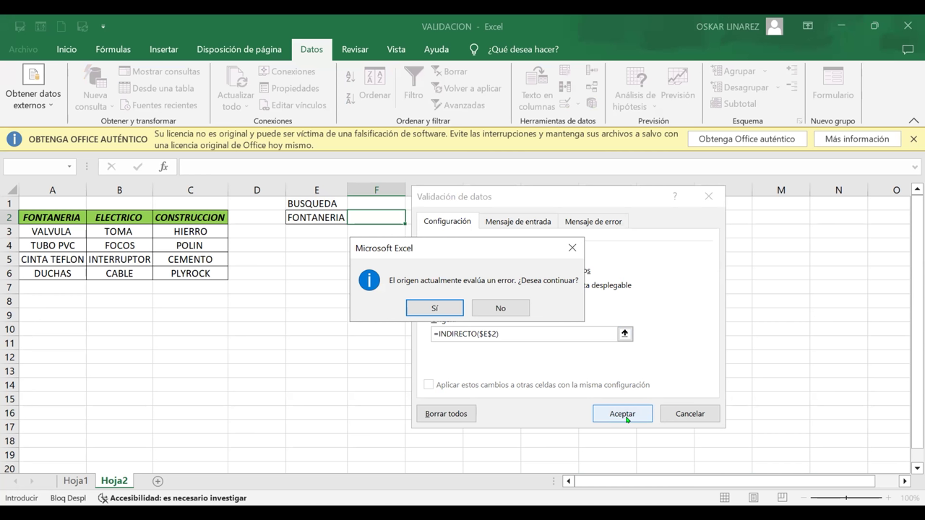
click(428, 306)
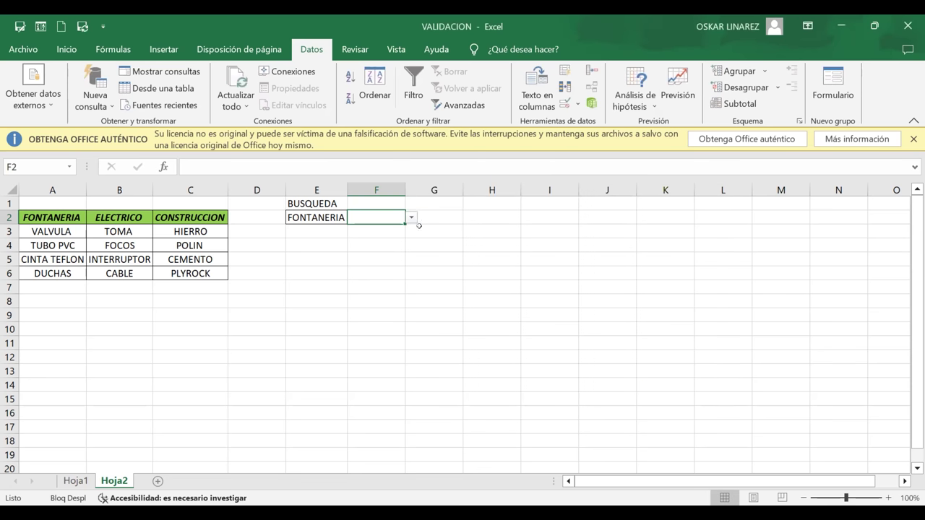
Switch E2 to ELECTRICO and check F2's dropdown items
click(324, 219)
click(355, 218)
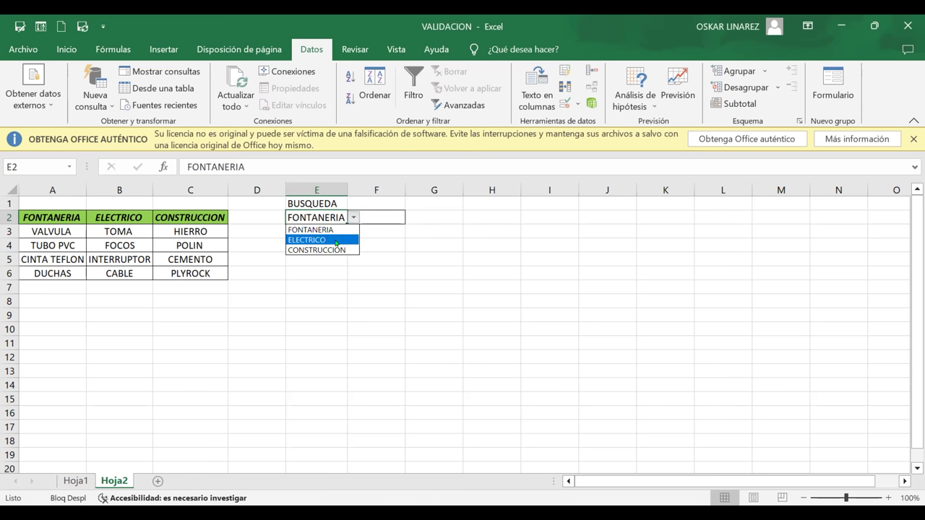
click(336, 240)
click(390, 217)
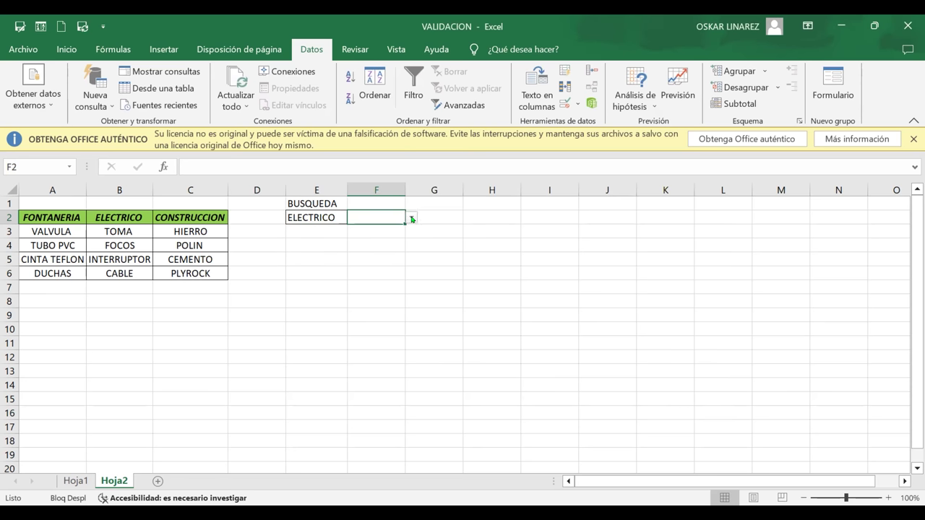
click(411, 219)
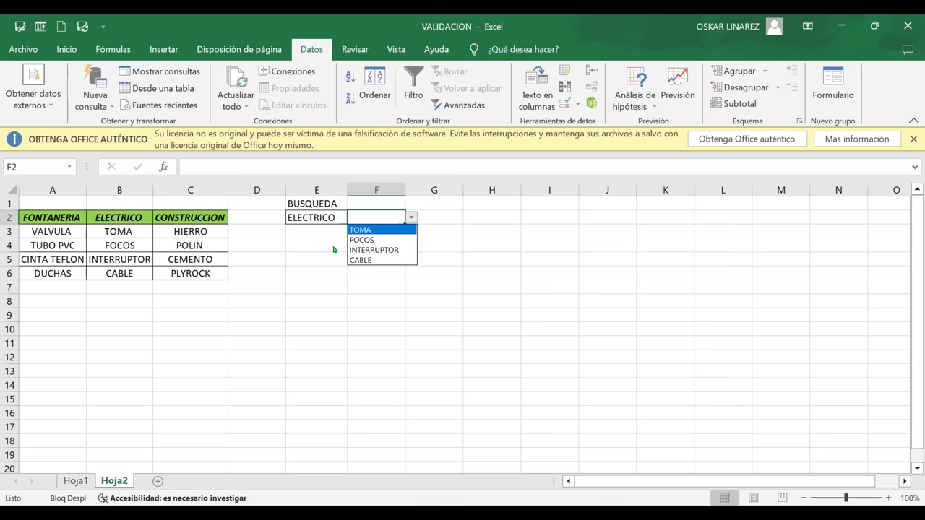
key(Escape)
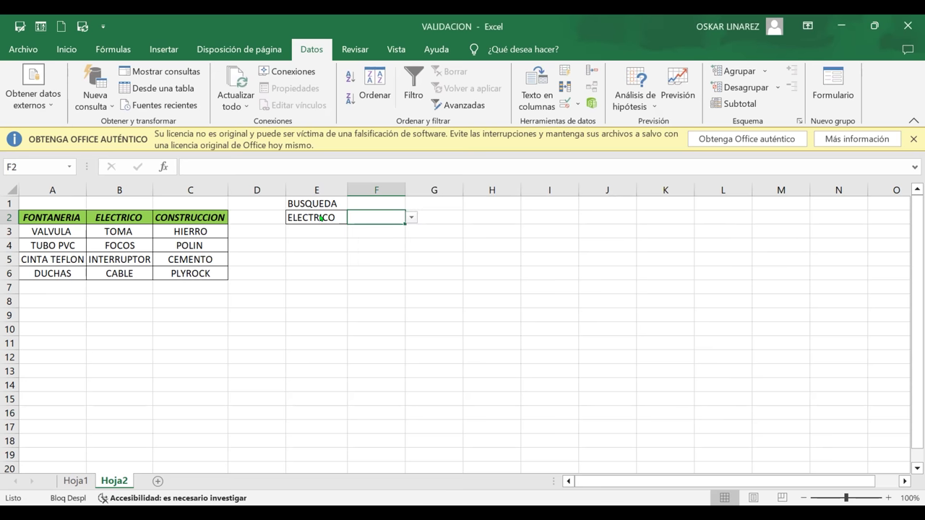
Switch E2 to FONTANERIA and move to F2
click(328, 212)
click(352, 218)
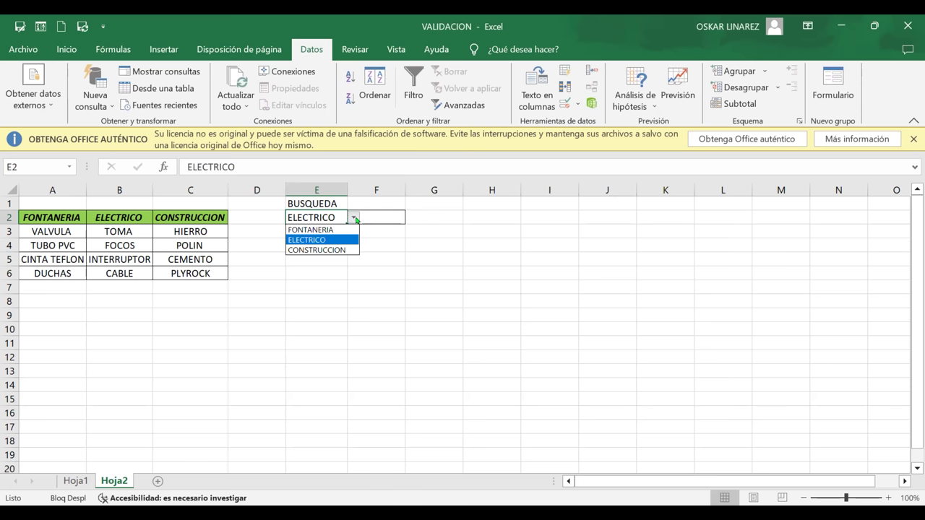
click(343, 222)
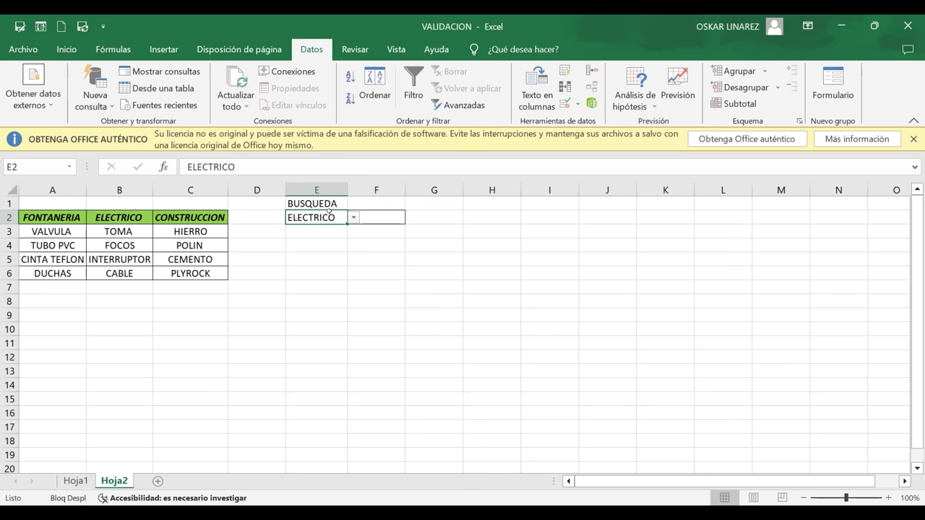
click(353, 217)
click(344, 229)
click(376, 218)
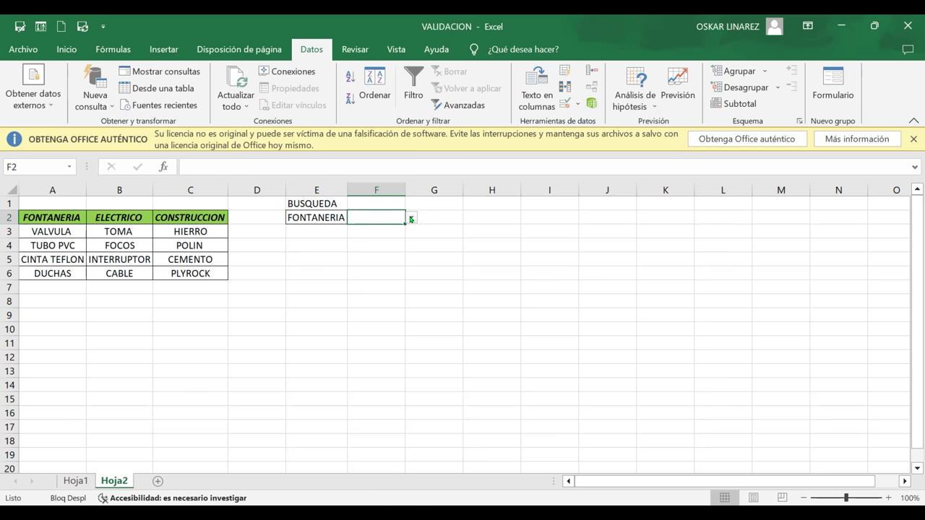
Switch E2 to CONSTRUCCION, check F2, then return to E2
click(327, 219)
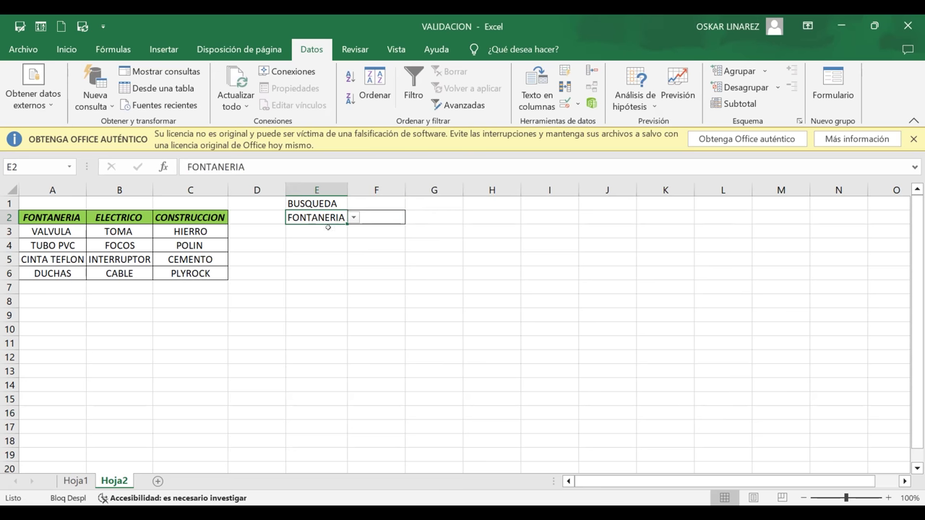
click(353, 217)
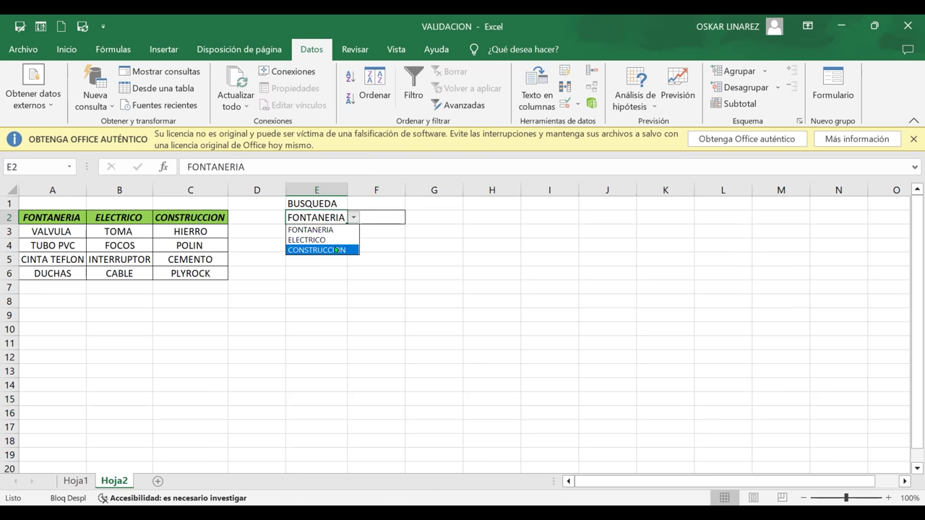
click(336, 249)
click(395, 214)
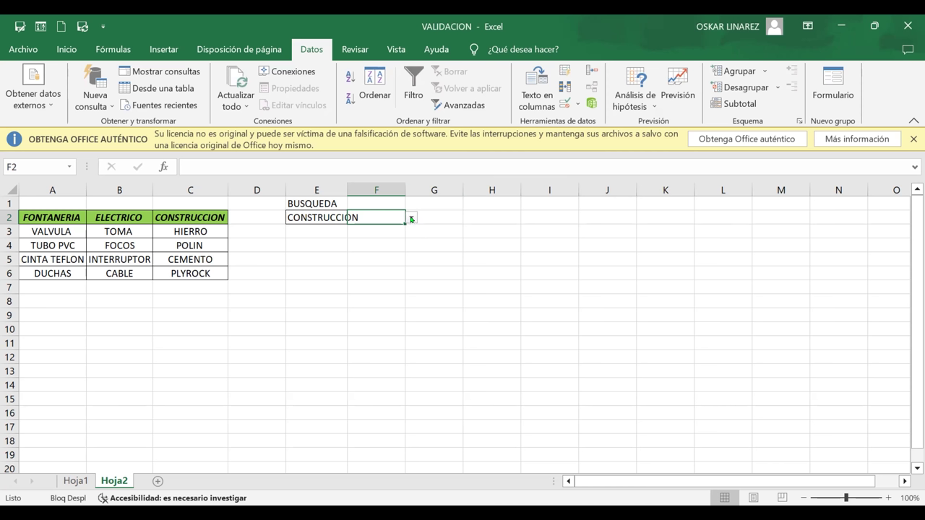
click(330, 218)
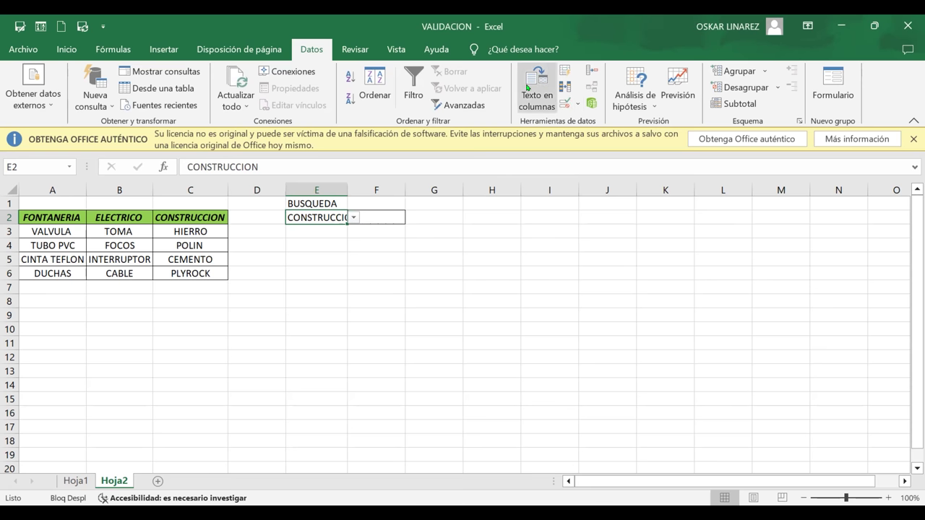
In the Name Manager, rename FFONTANERIA to FONTANERIA
click(875, 26)
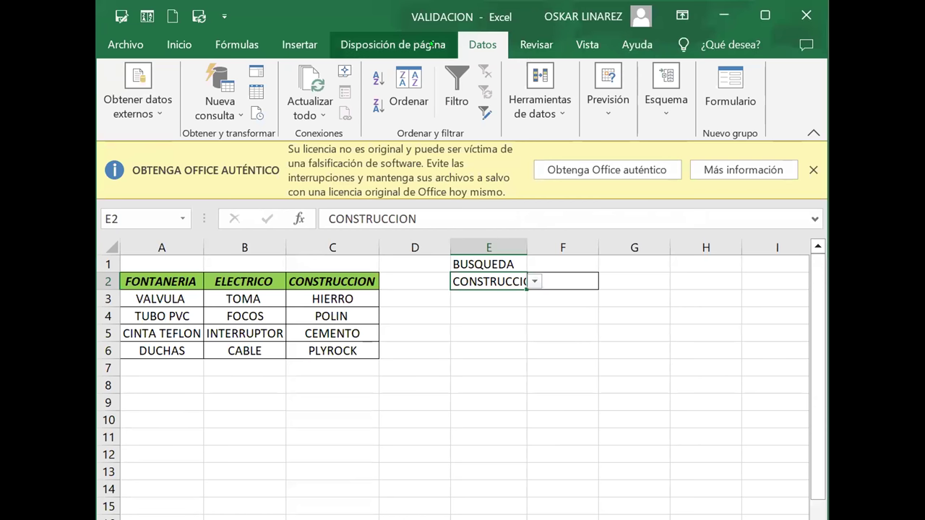
click(237, 44)
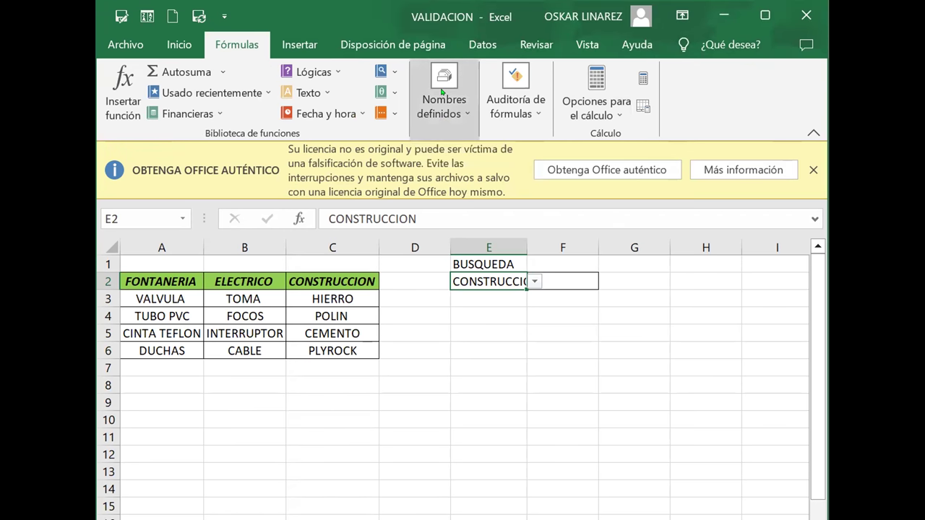
click(466, 115)
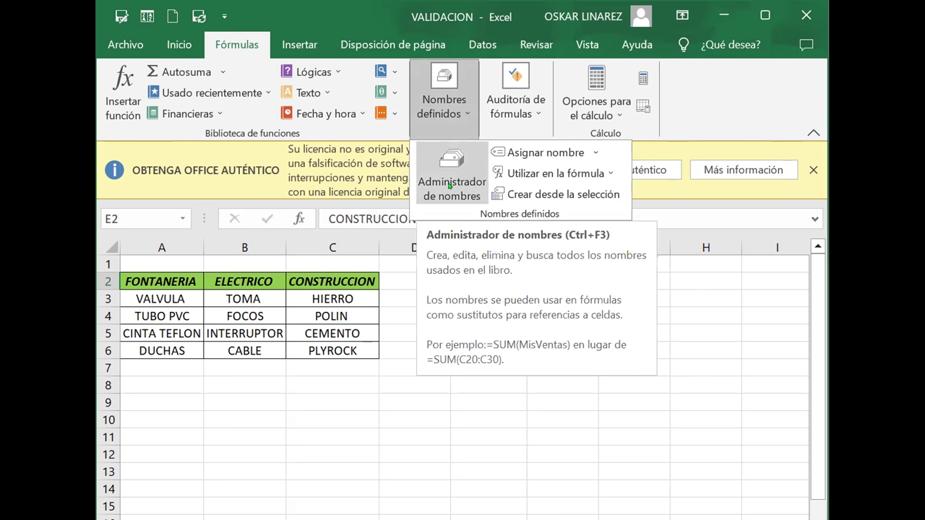
key(ctrl+F3)
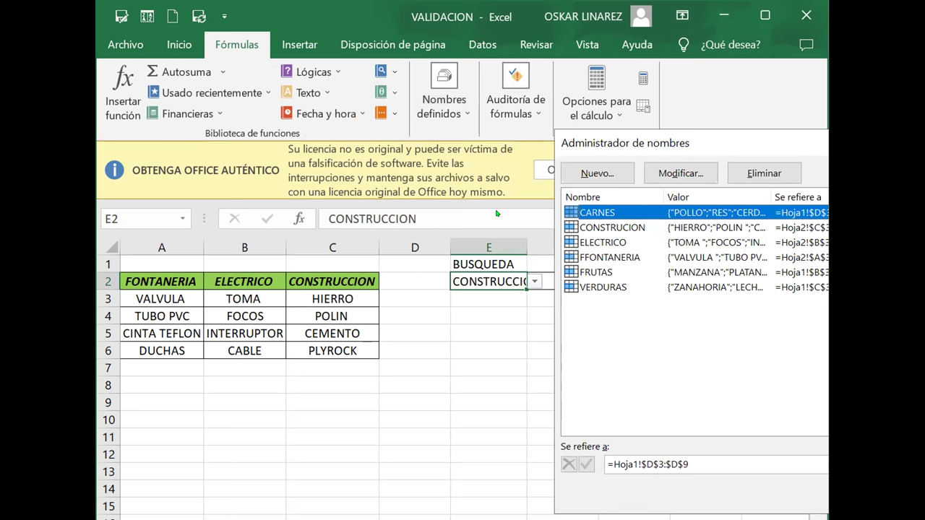
click(585, 260)
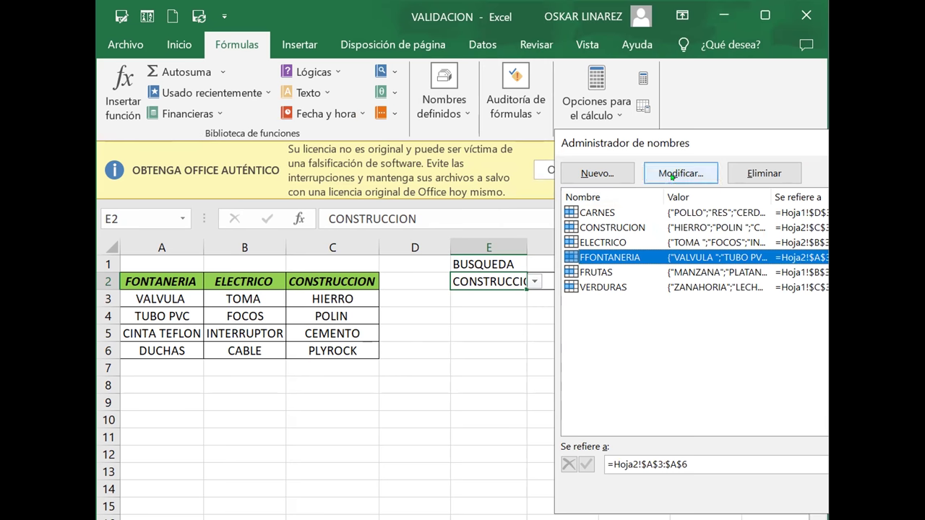
click(672, 176)
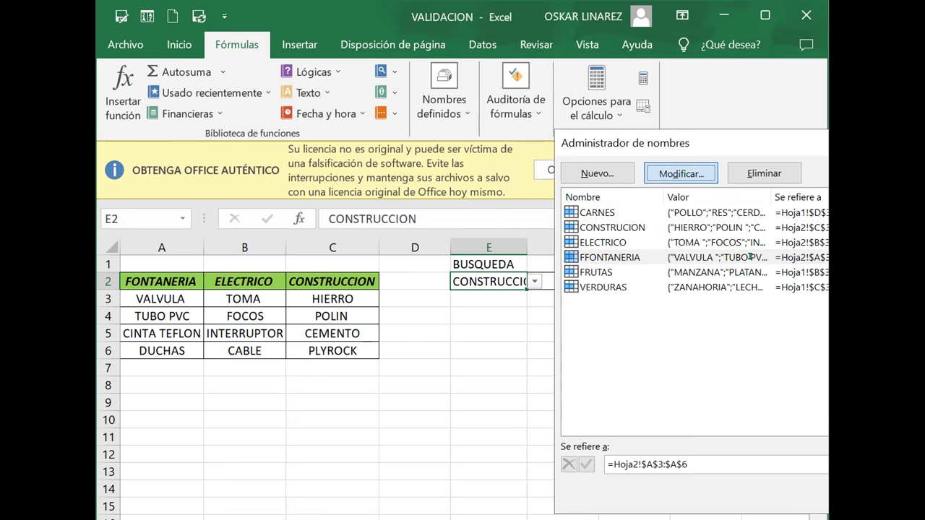
click(731, 249)
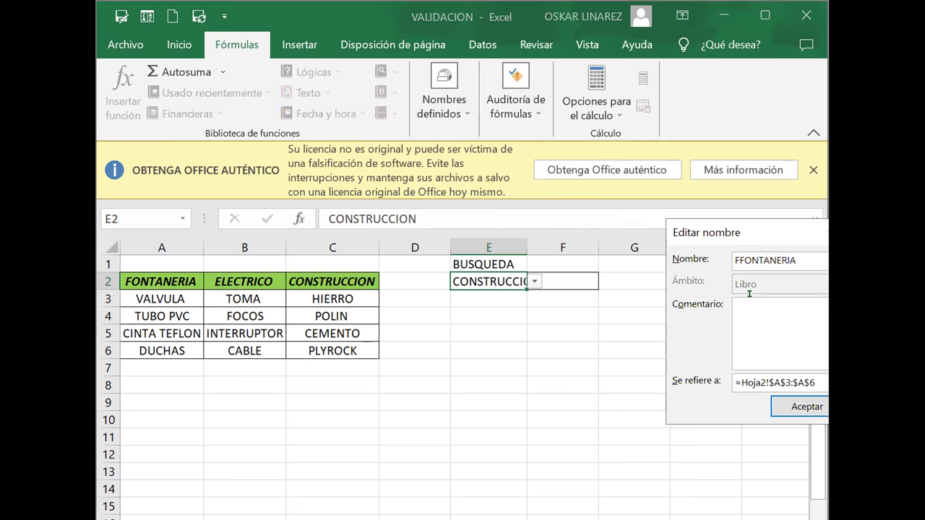
key(Delete)
key(Return)
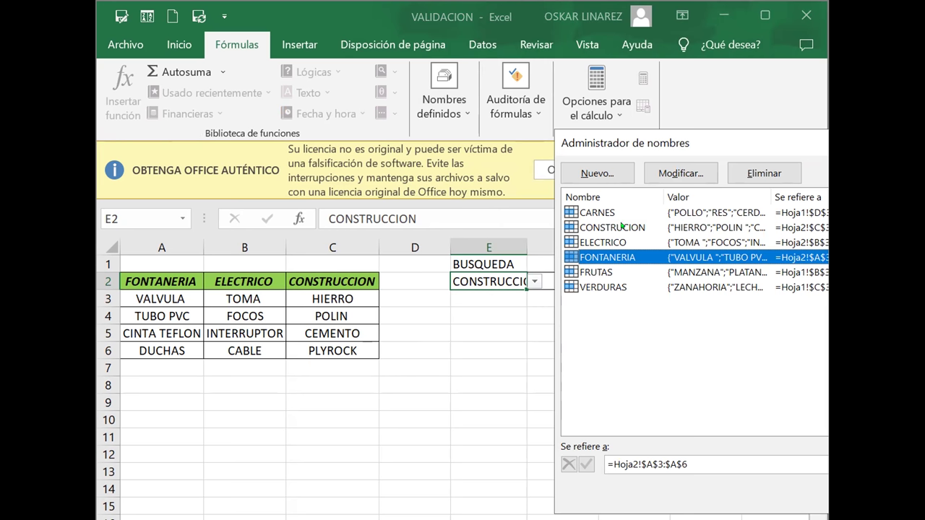
Rename CONSTRUCION to CONSTRUCCION and close the Name Manager
click(620, 227)
click(659, 182)
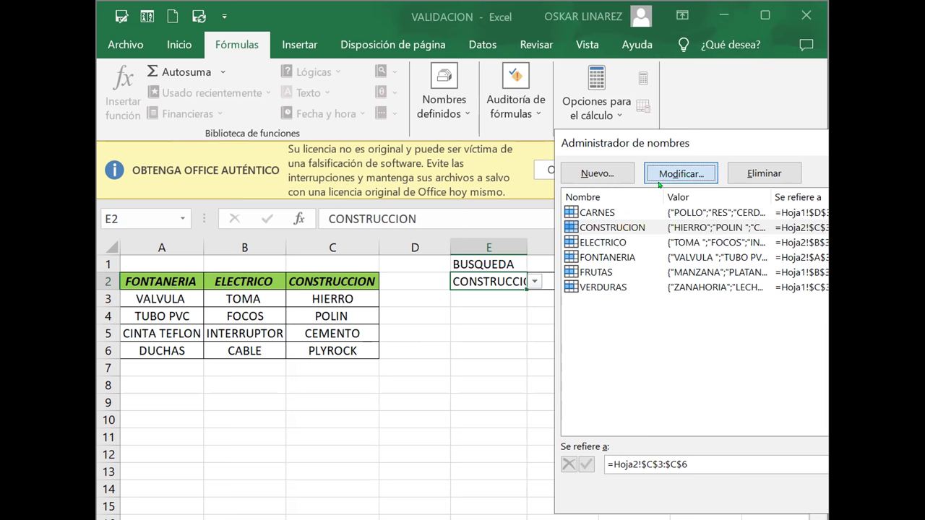
double_click(672, 227)
click(779, 260)
text(CONSTRUCCION)
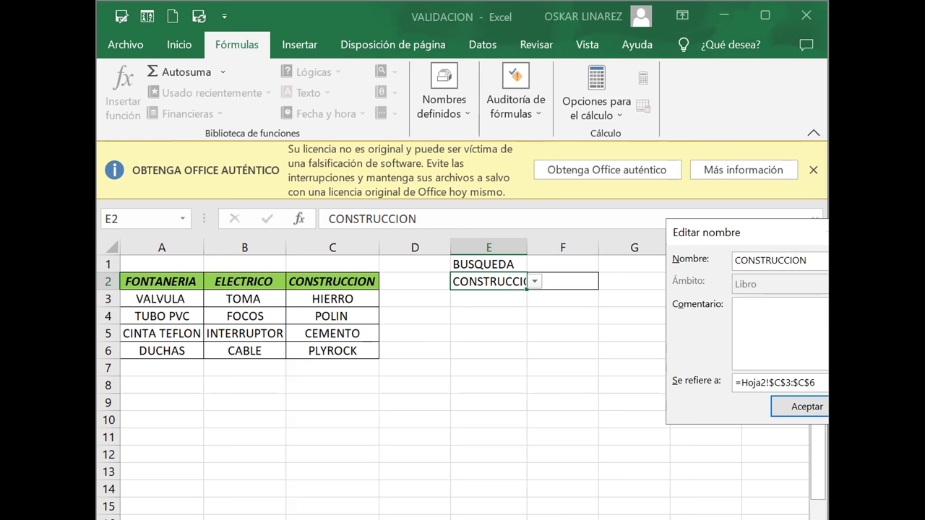
click(787, 407)
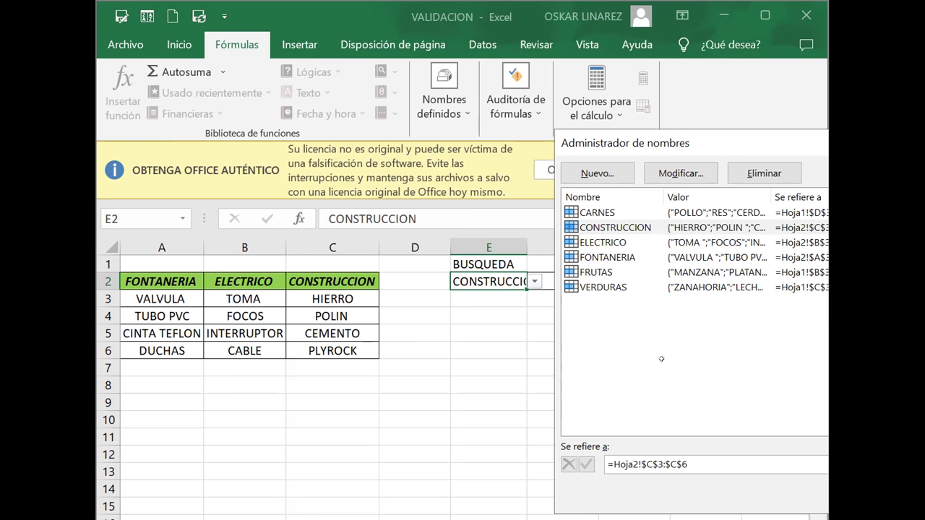
key(Escape)
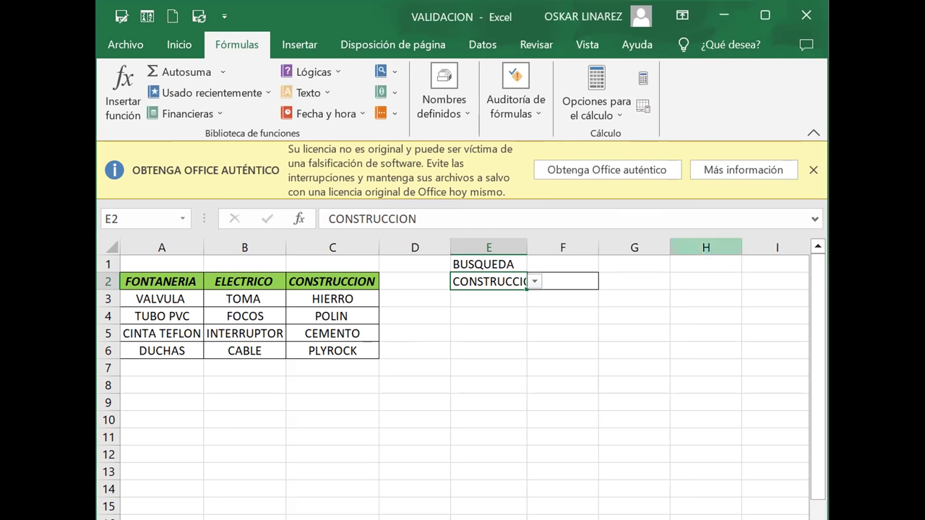
Dismiss the licence warning, set E2 to FONTANERIA and choose TUBO PVC in F2
click(813, 169)
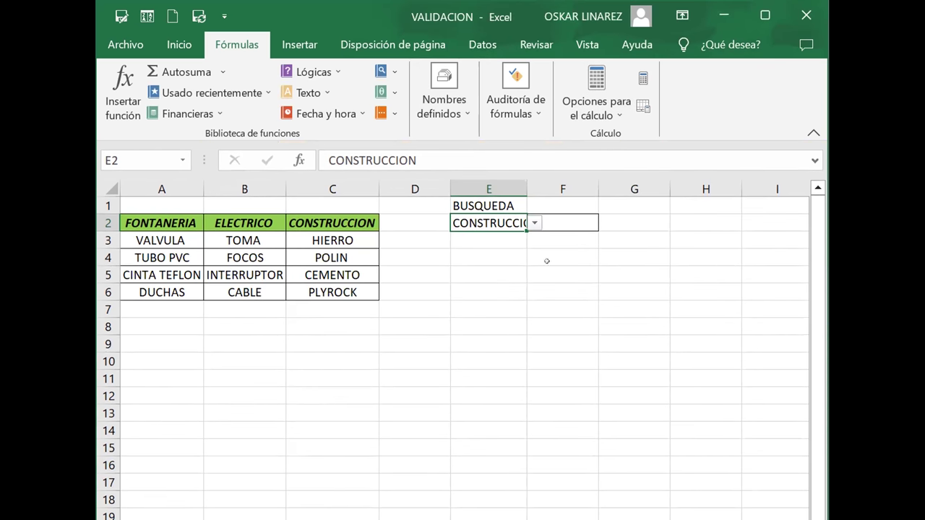
click(534, 223)
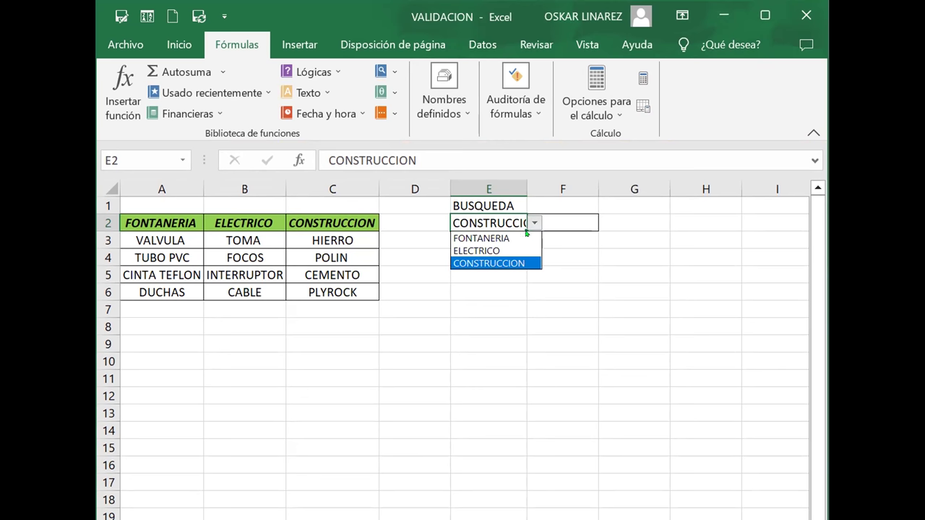
click(524, 239)
click(577, 222)
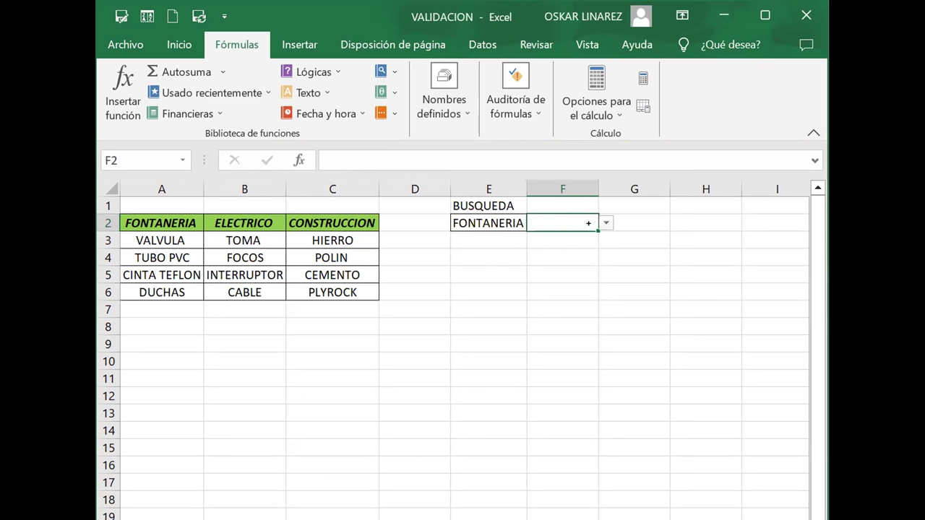
click(605, 223)
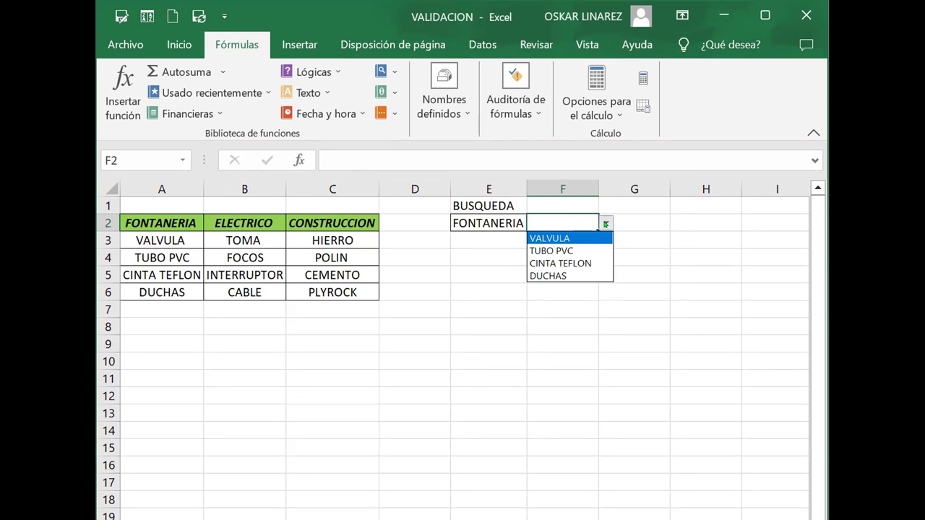
click(582, 251)
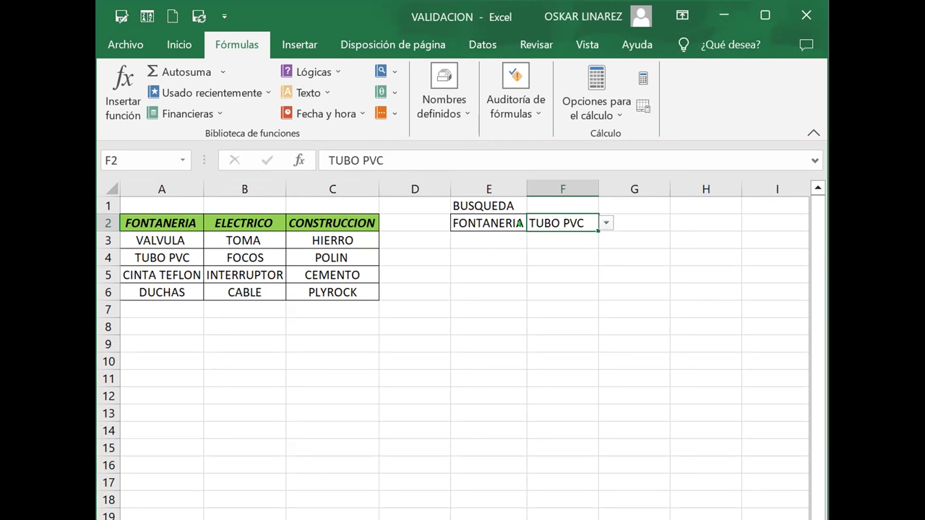
Set E2 to CONSTRUCCION, then pick POLIN and then CEMENTO in F2
click(509, 220)
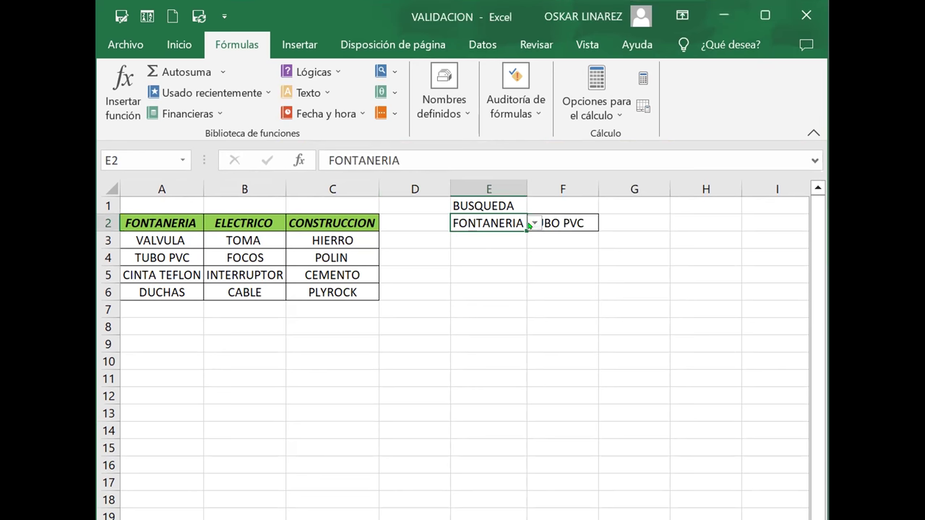
click(535, 224)
click(498, 263)
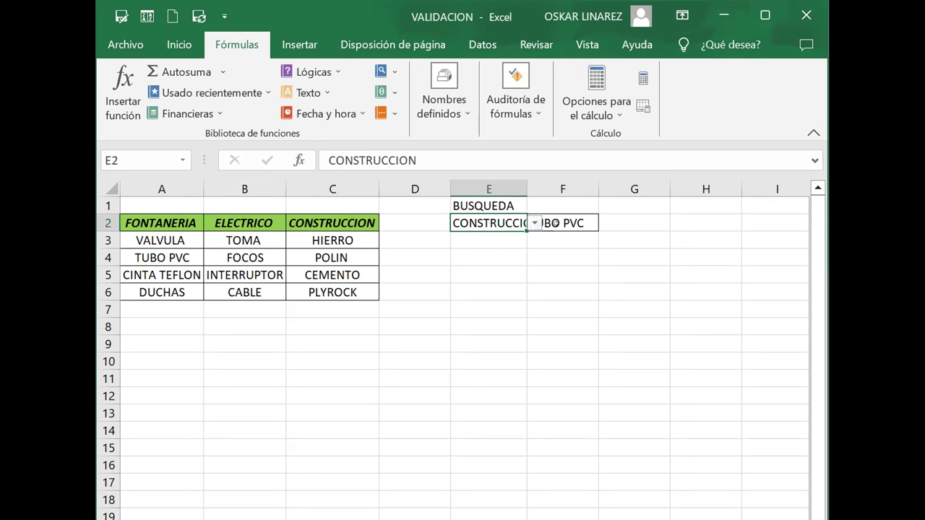
click(574, 223)
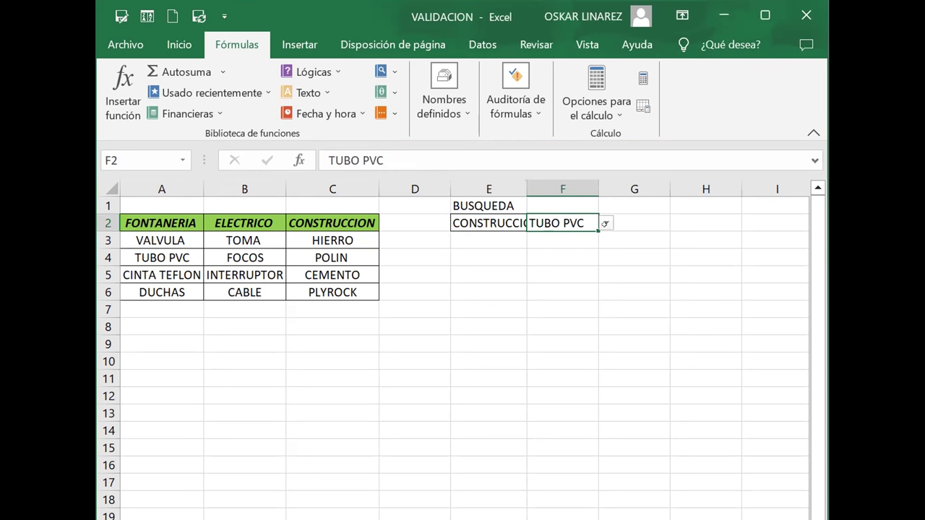
click(606, 225)
click(578, 252)
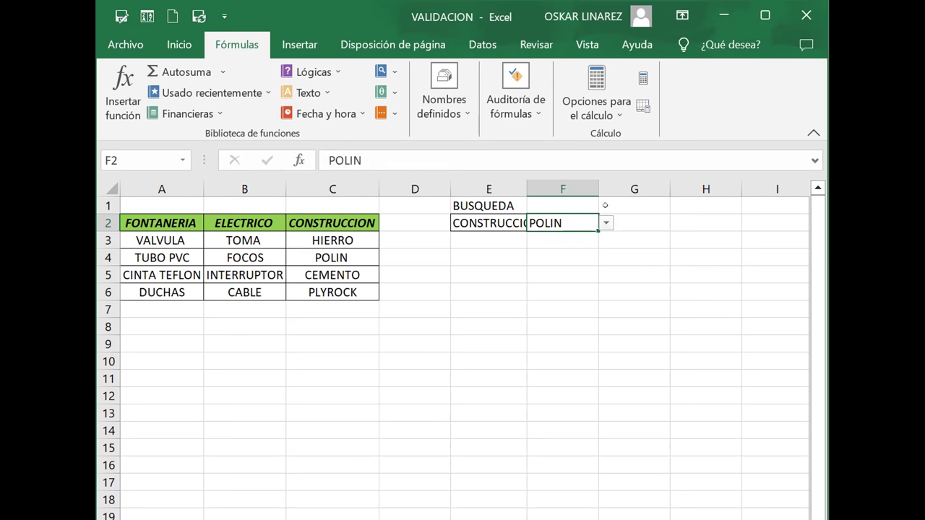
click(606, 225)
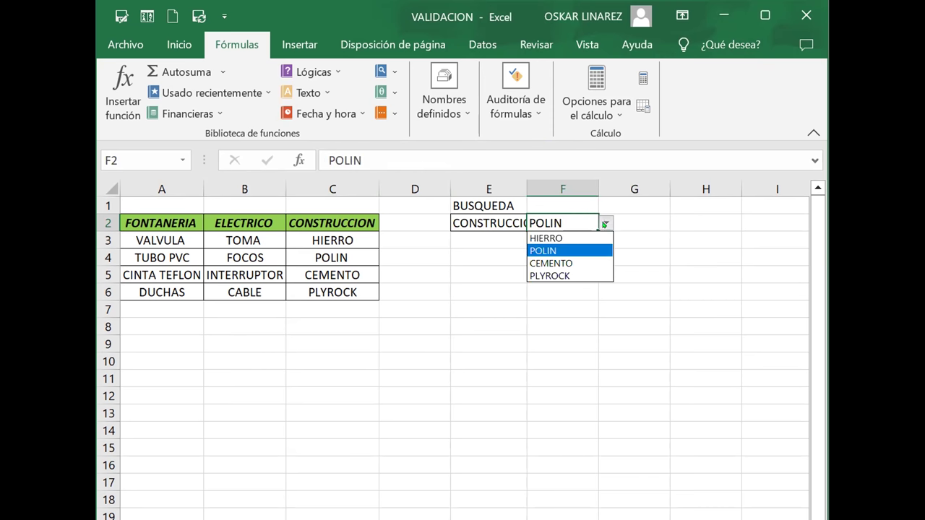
click(578, 263)
click(489, 257)
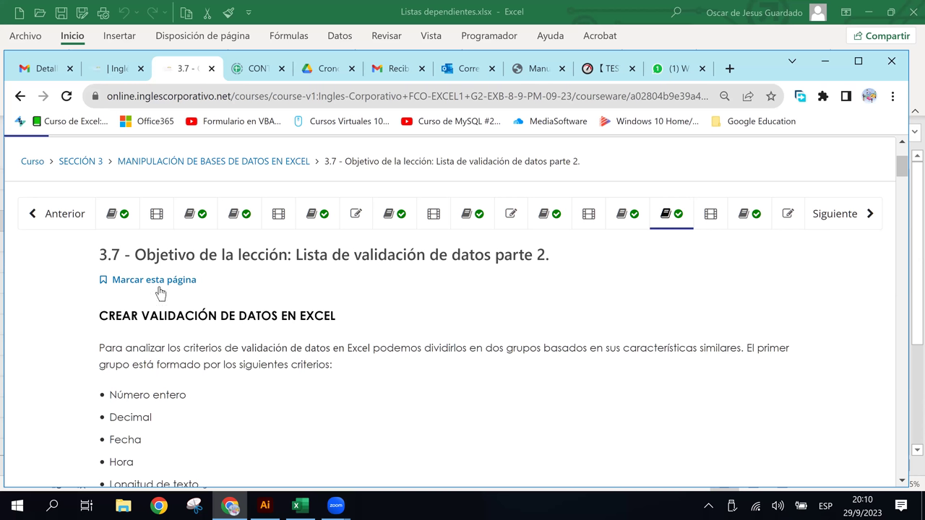
Scroll the lesson past the criteria list: Número entero, Decimal, Fecha, Hora, Longitud de texto
scroll(368, 347, down, 1)
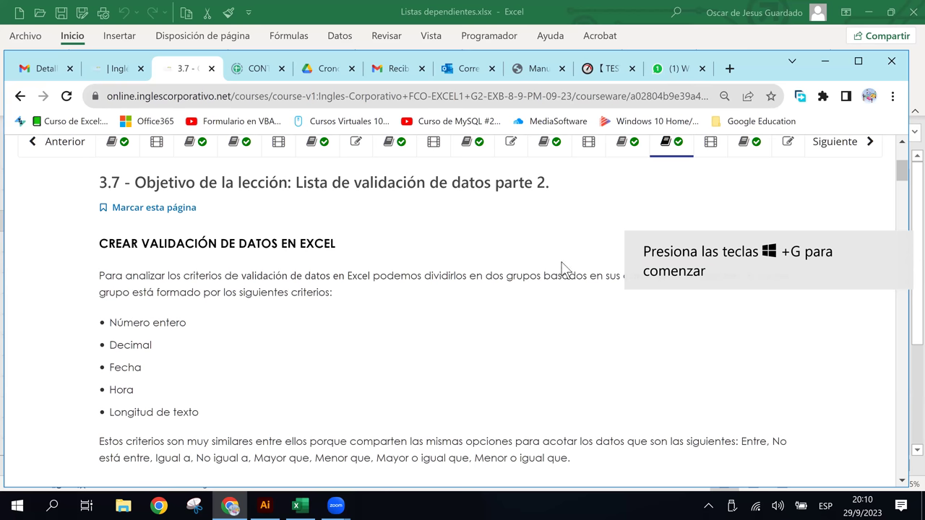
scroll(562, 268, down, 1)
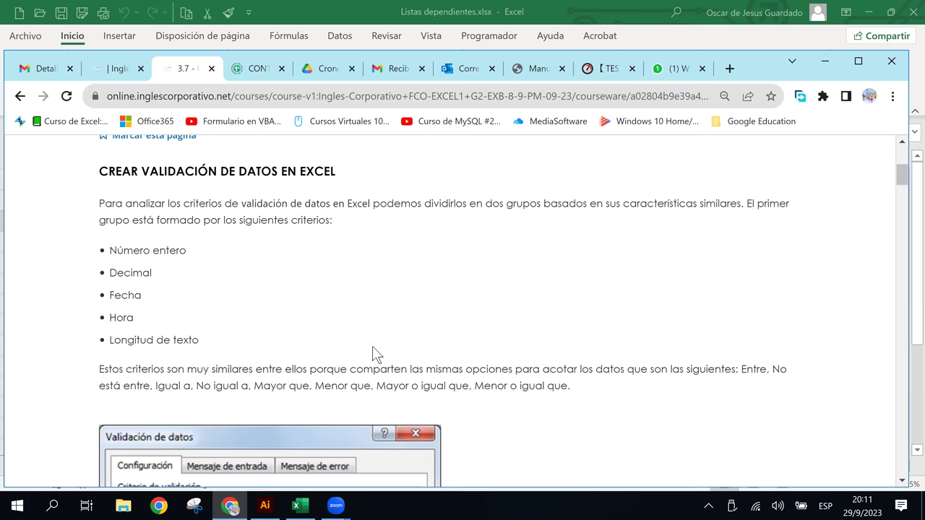
Scroll through Figura 1 and Figura 2, the whole-number example allowing values between 50 and 100
scroll(444, 317, down, 1)
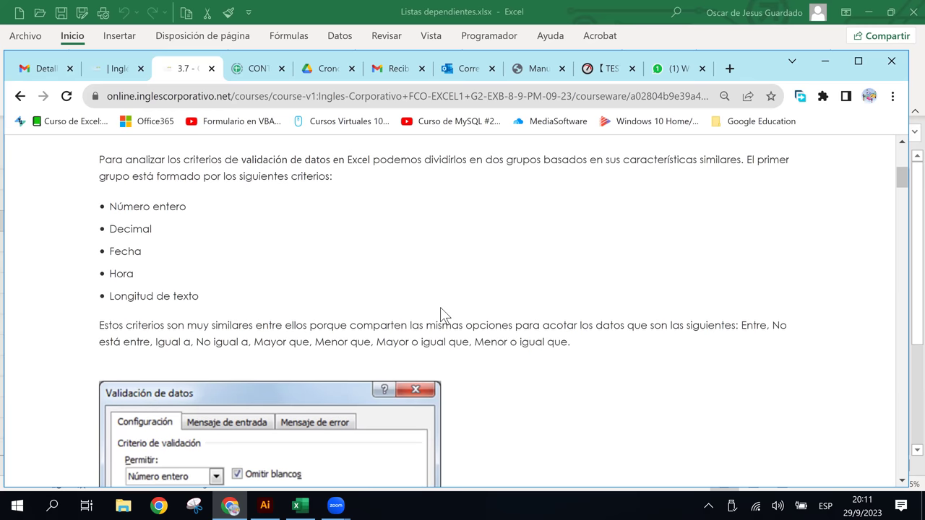
scroll(442, 309, down, 2)
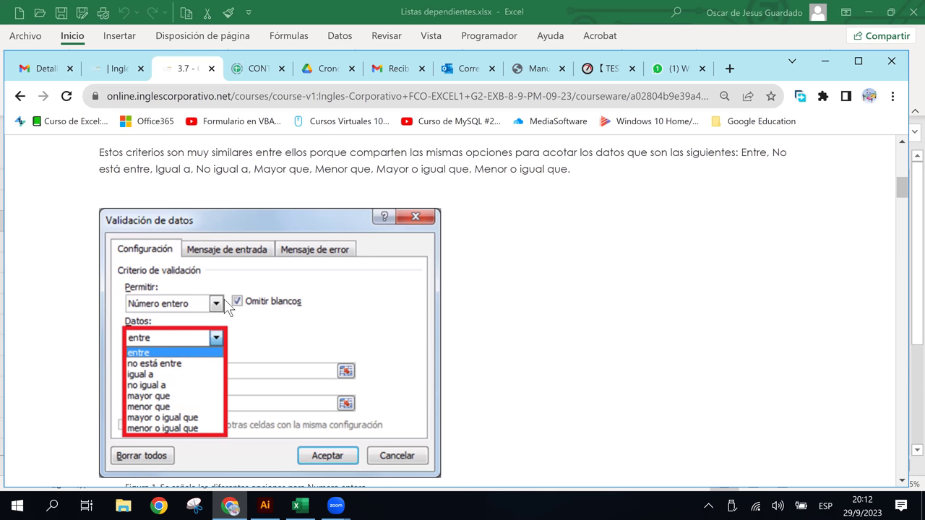
scroll(348, 331, down, 1)
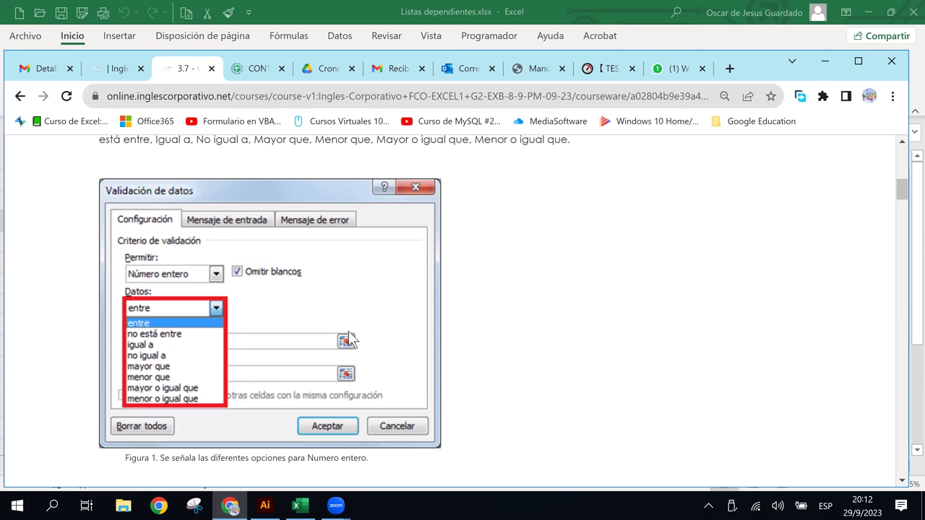
scroll(349, 331, down, 2)
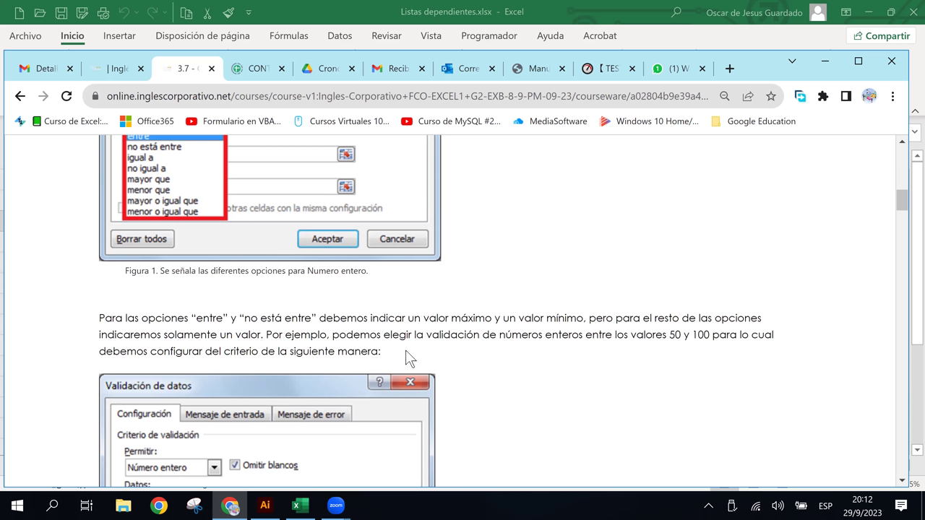
scroll(405, 350, down, 1)
scroll(405, 350, down, 2)
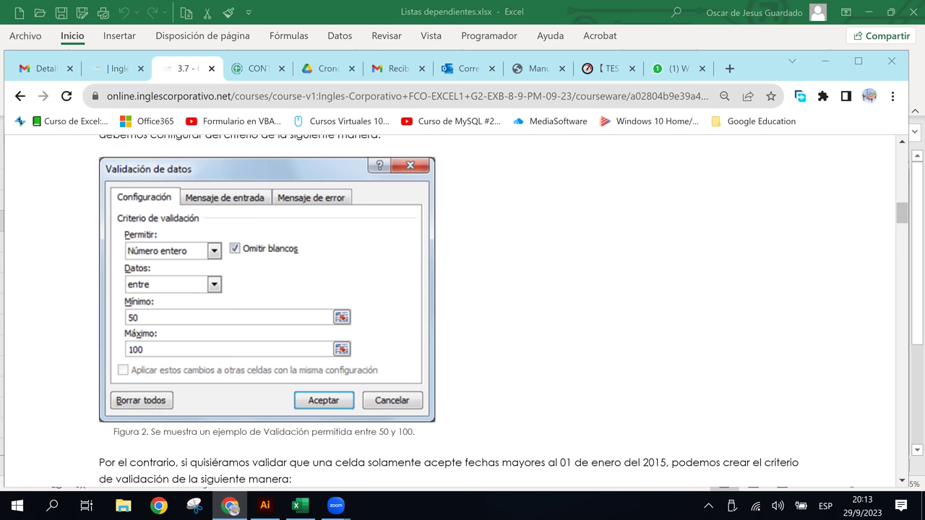
Return to the Excel workbook and select cell J2 for the sample values
click(301, 506)
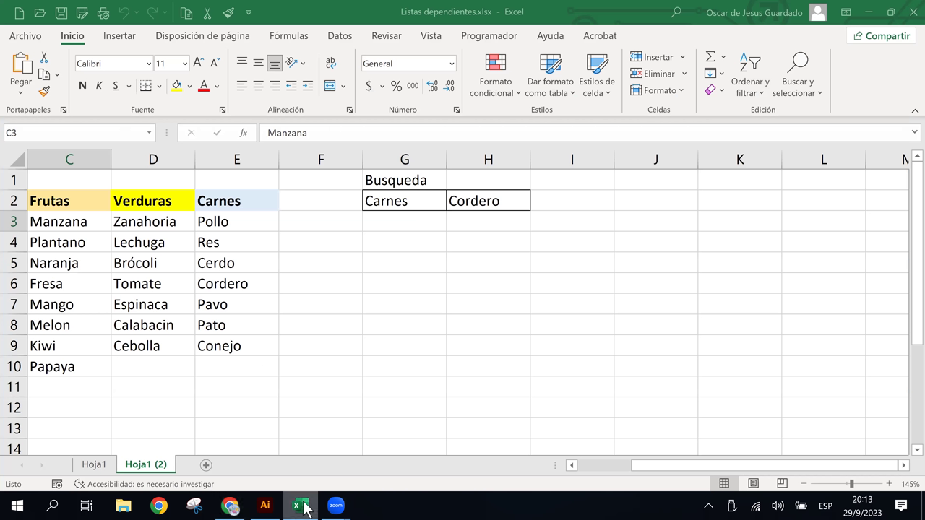
click(297, 362)
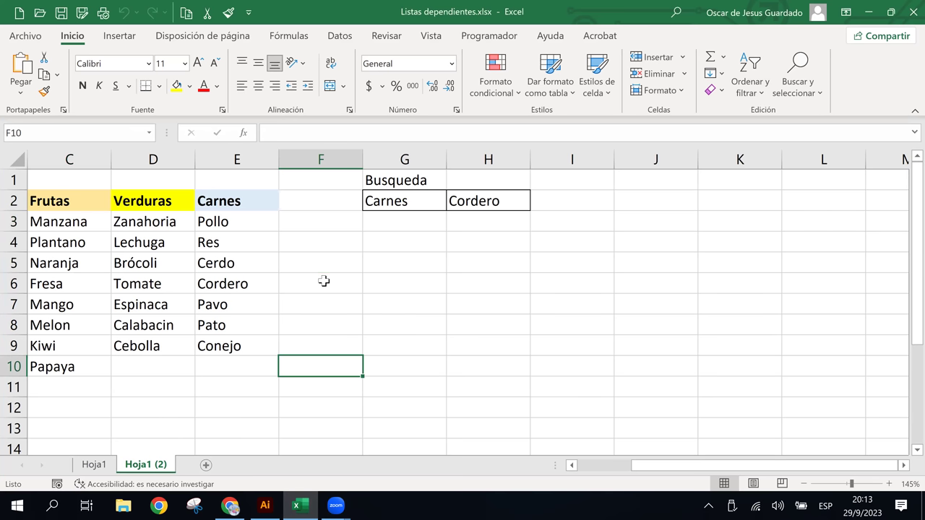
click(325, 281)
click(465, 282)
click(419, 282)
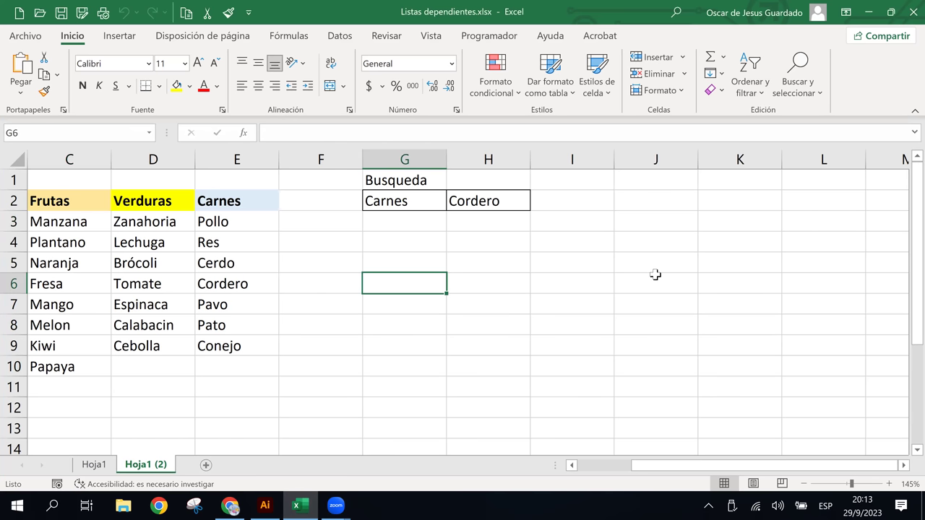
click(654, 278)
click(672, 201)
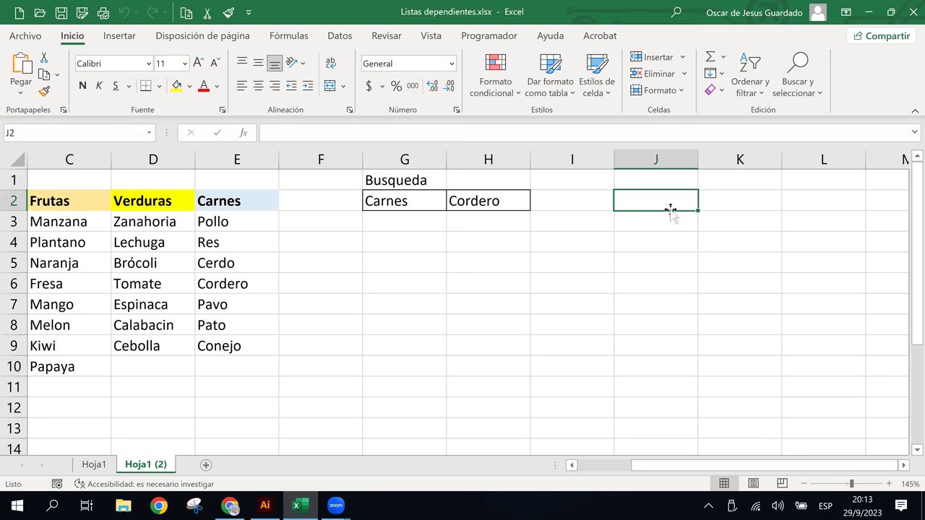
click(302, 508)
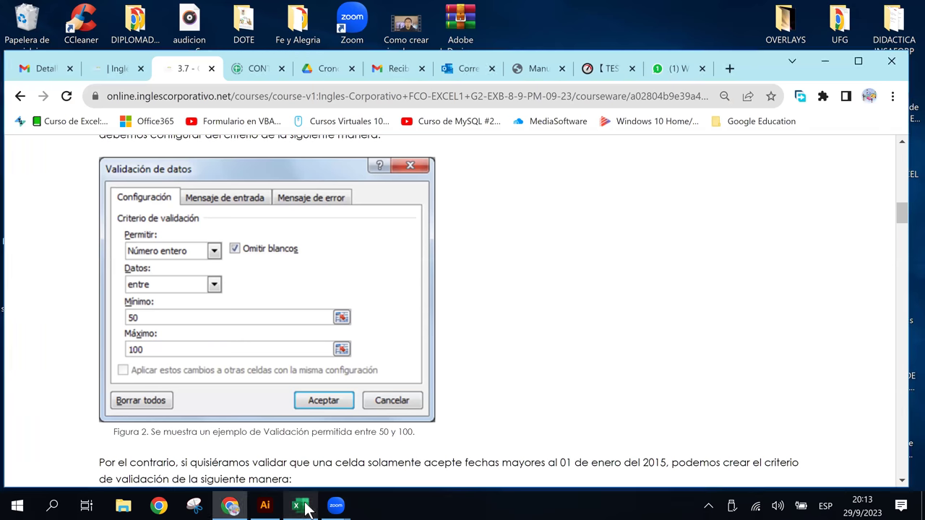
click(302, 507)
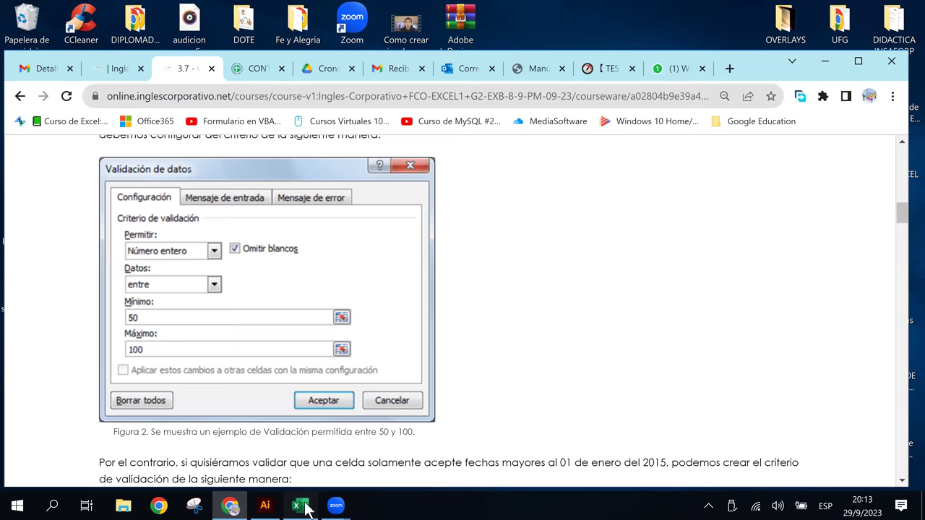
click(673, 222)
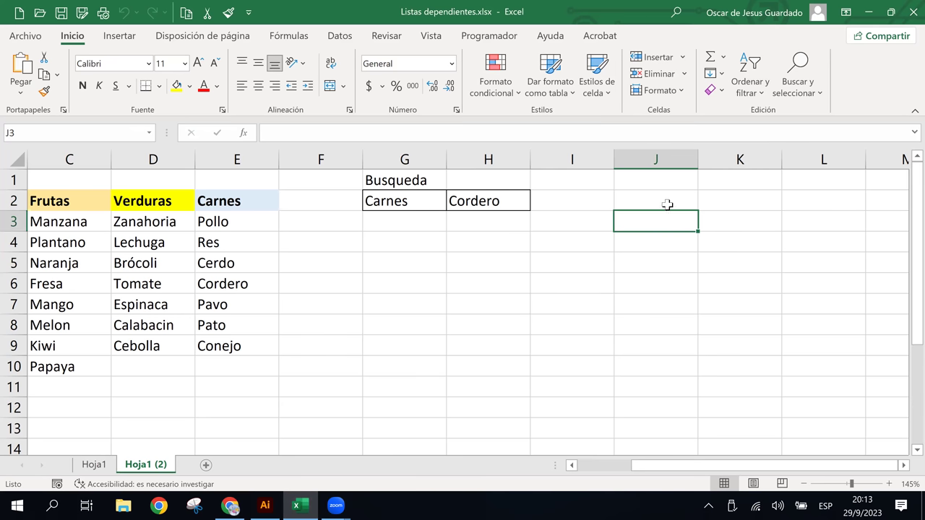
click(667, 202)
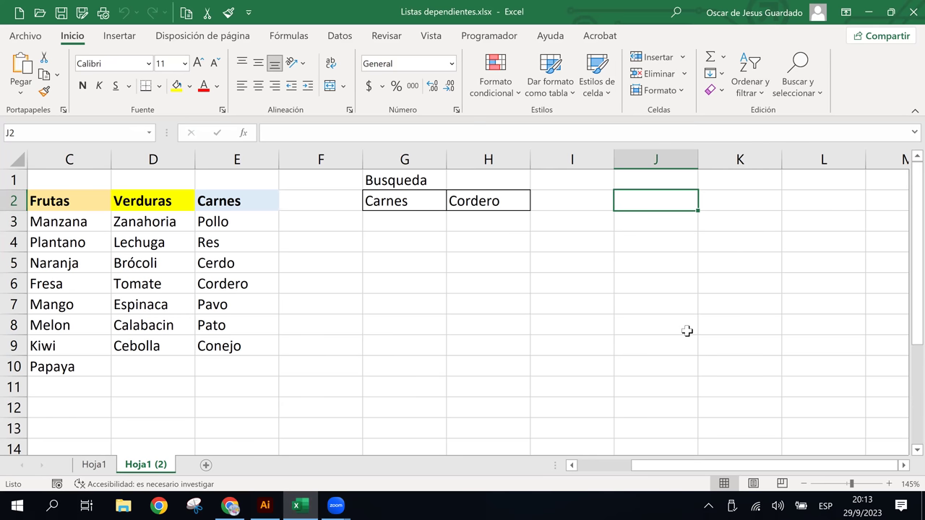
Enter 50 and 60 in J2:J3 and extend the series by tens down to J7
text(50)
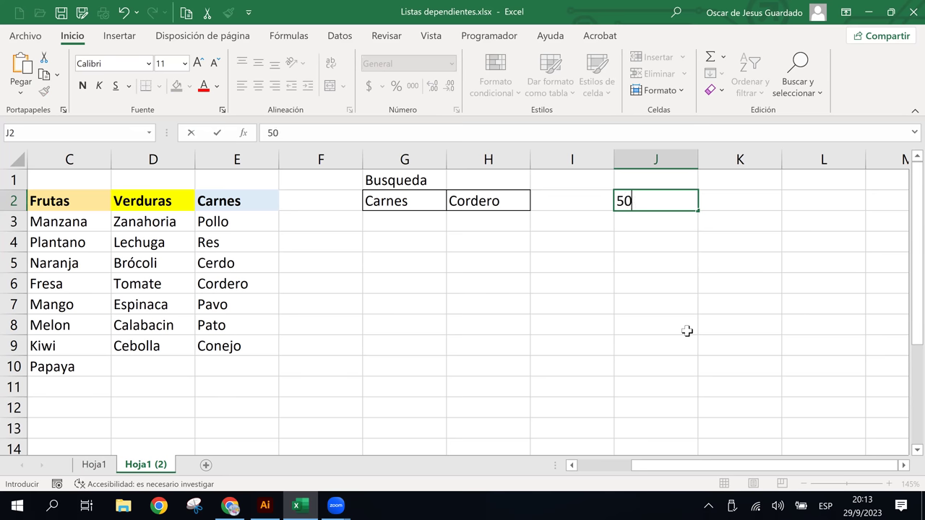
key(Return)
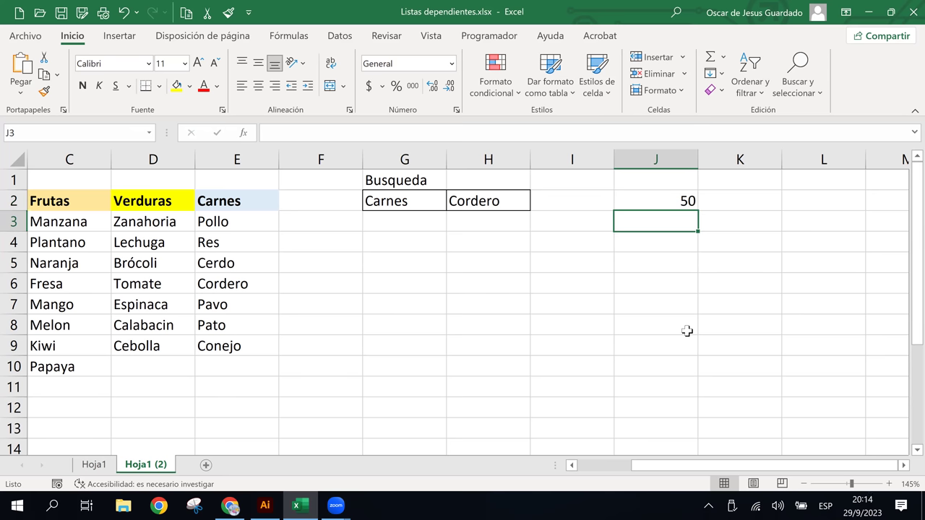
text(60)
key(ctrl+Return)
key(Up)
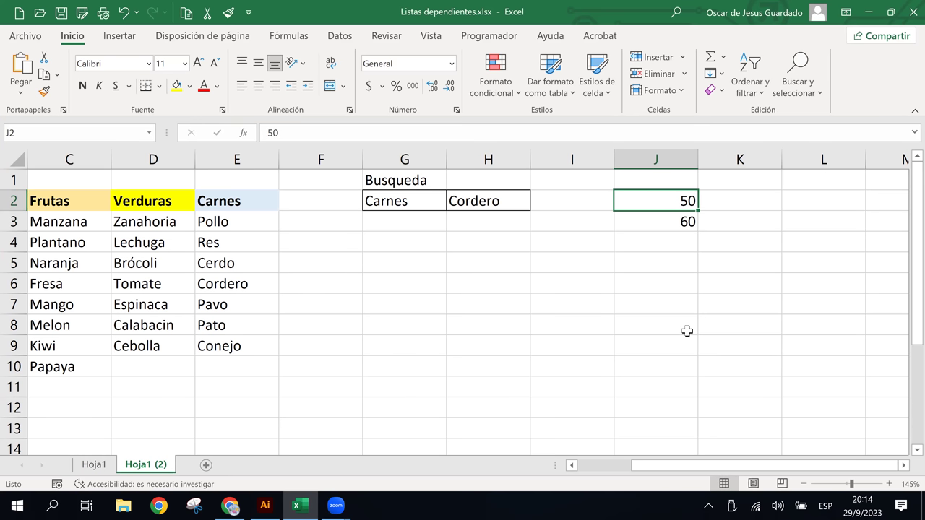
key(shift+Down)
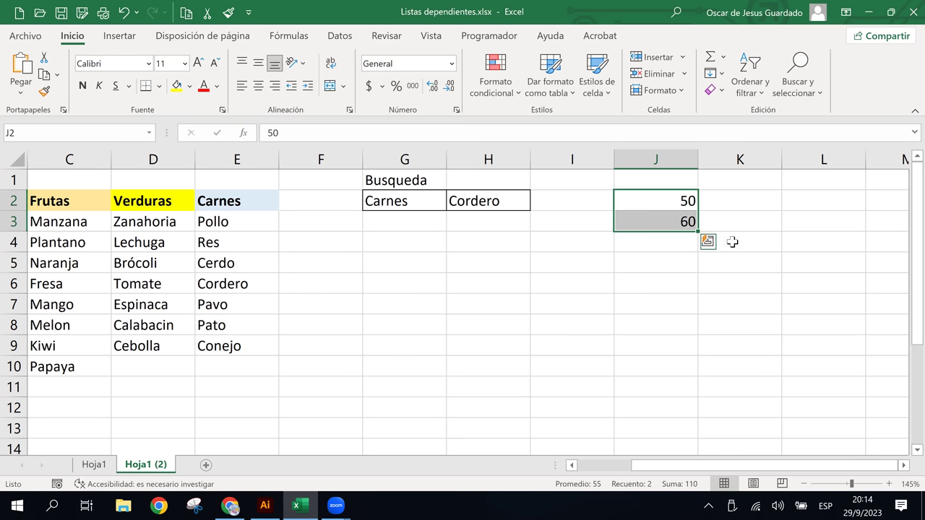
mouse_move(691, 236)
mouse_down()
mouse_move(698, 315)
mouse_move(679, 285)
mouse_up()
Select the values 50 to 100 in J2:J7
click(669, 246)
click(668, 221)
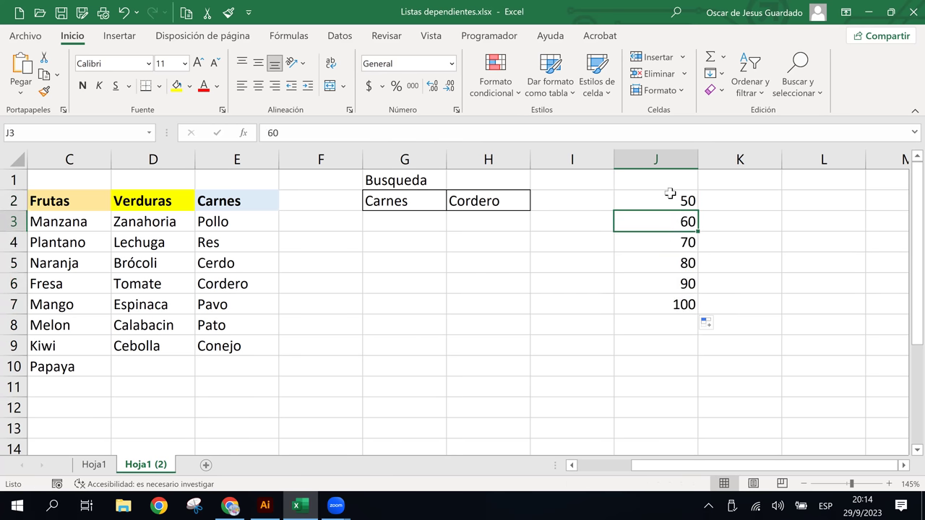
drag(671, 194, 669, 304)
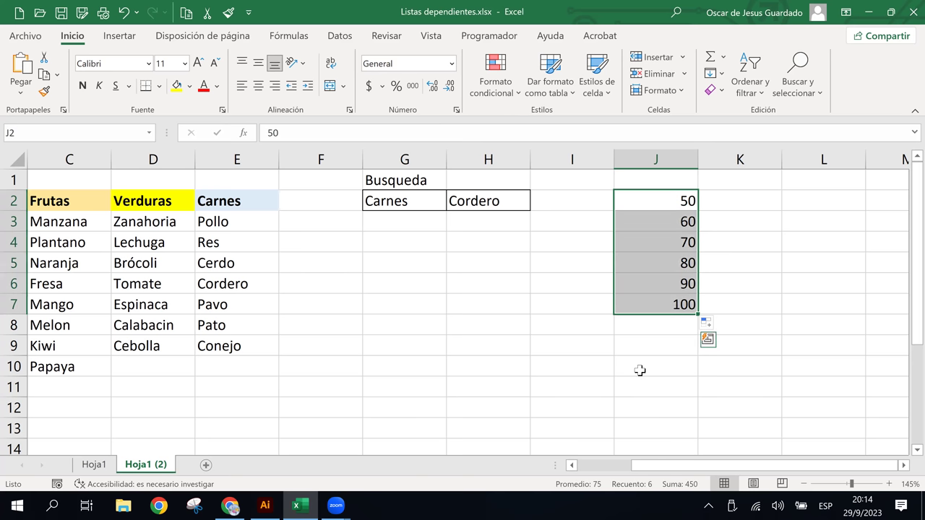
click(679, 263)
click(683, 201)
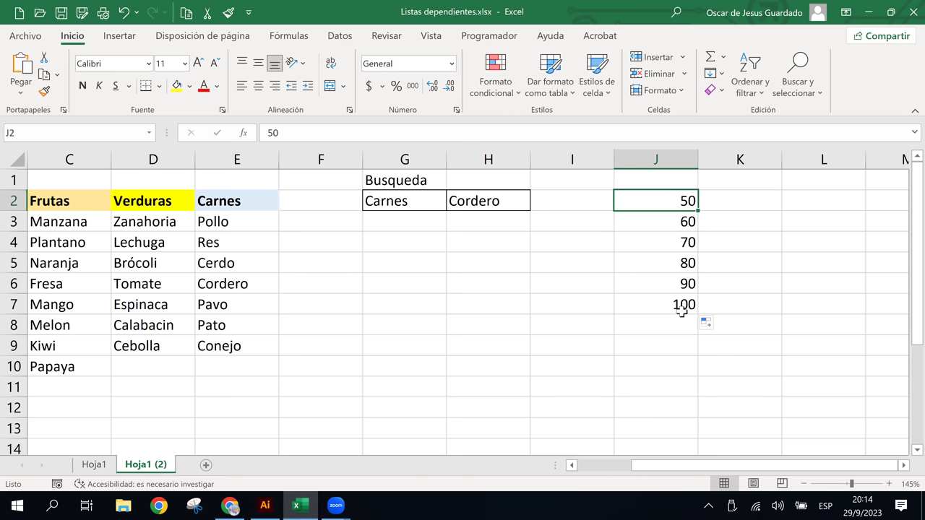
drag(661, 198, 658, 304)
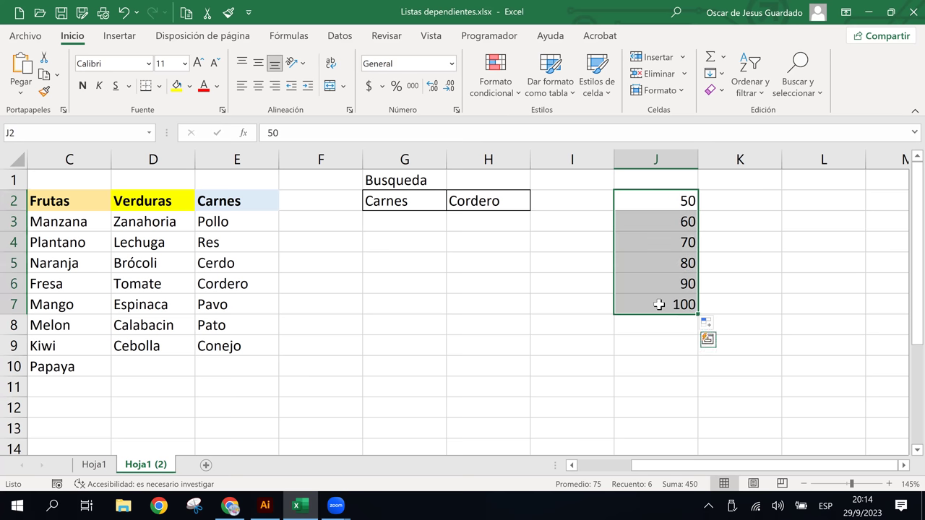
drag(661, 204, 651, 303)
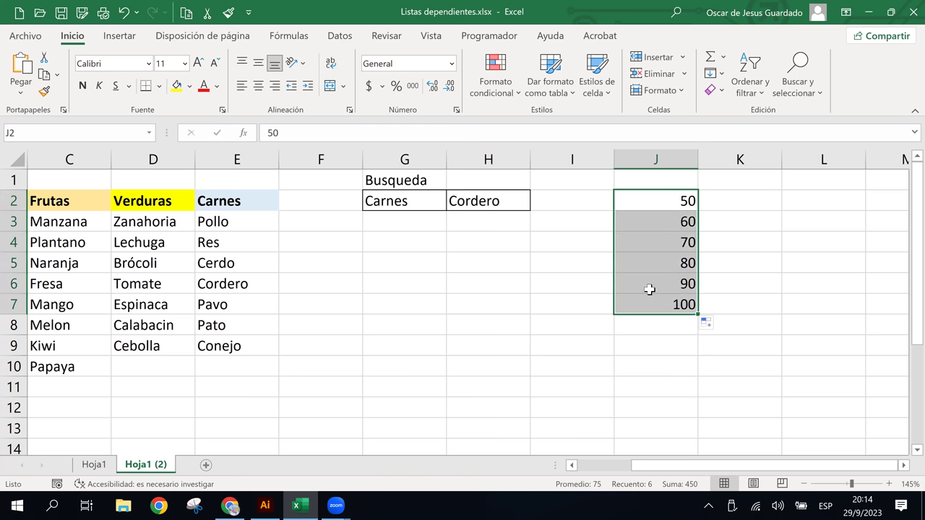
In Data Validation for J2:J7, allow whole numbers between a minimum of 50 and a maximum of 100
click(891, 12)
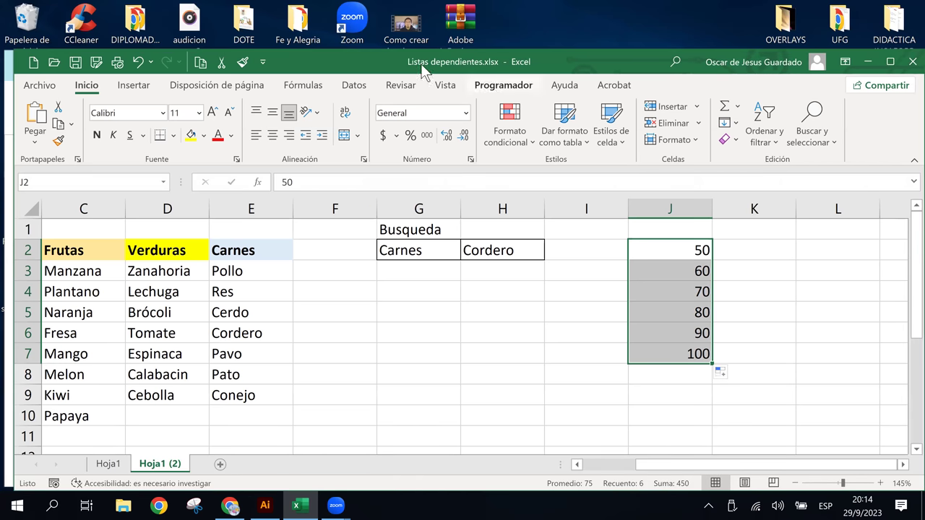
click(353, 85)
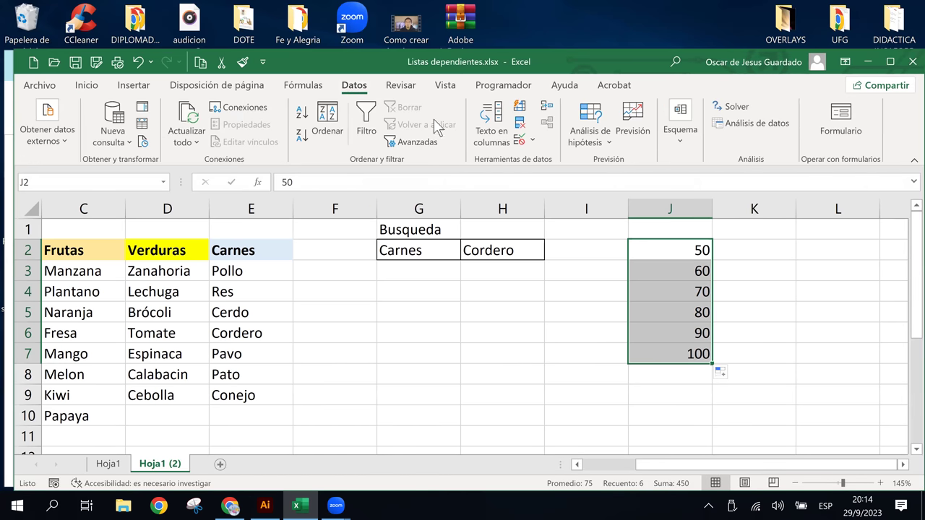
click(519, 140)
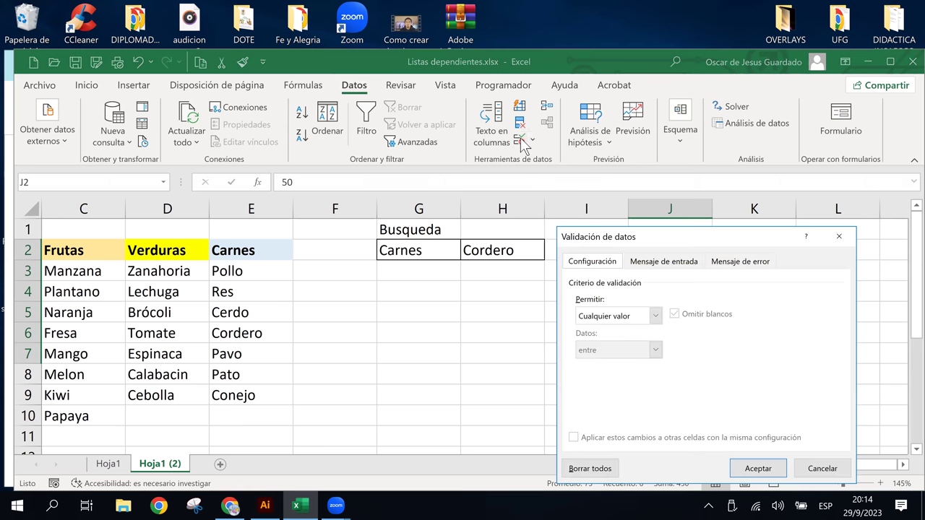
click(659, 317)
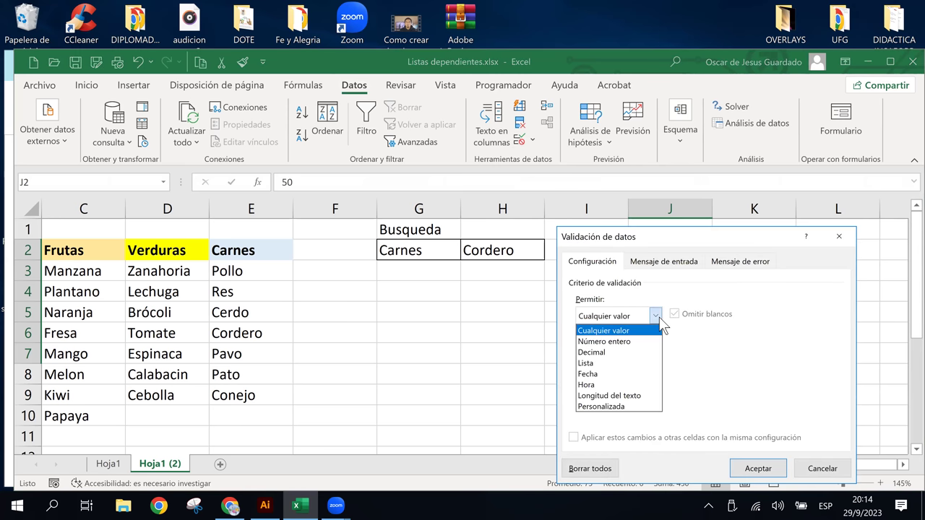
click(628, 338)
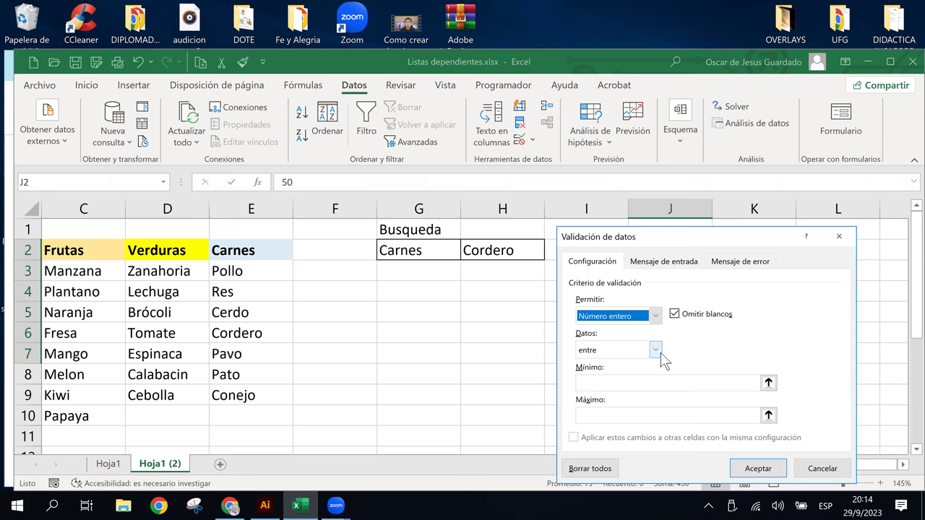
click(655, 350)
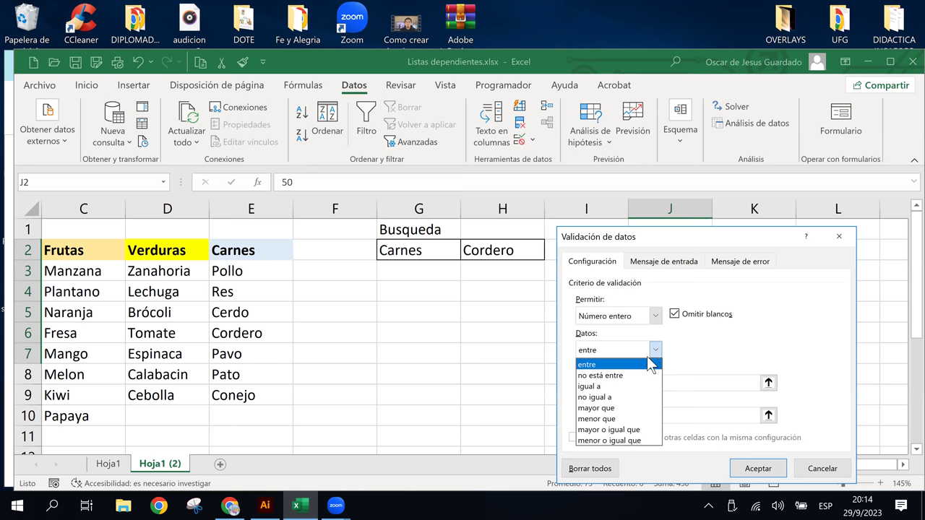
click(647, 364)
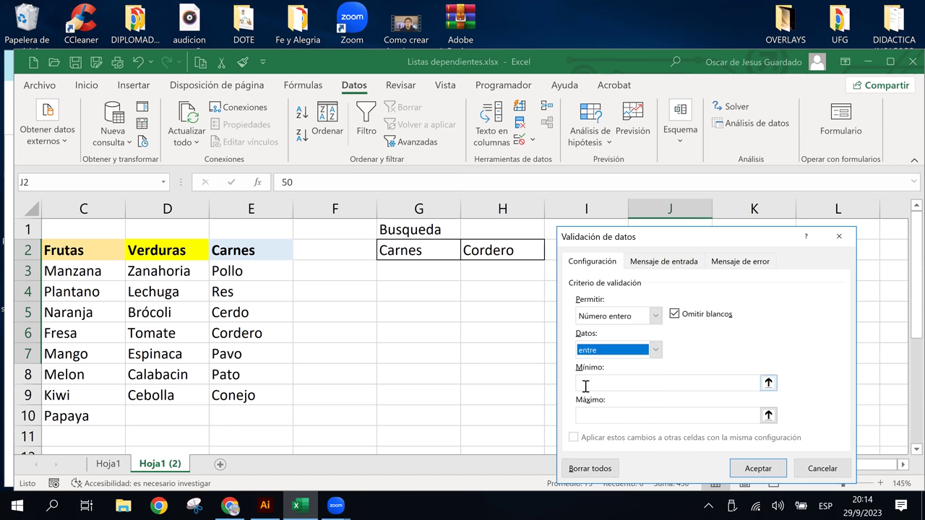
click(584, 384)
text(50)
click(616, 416)
text(100)
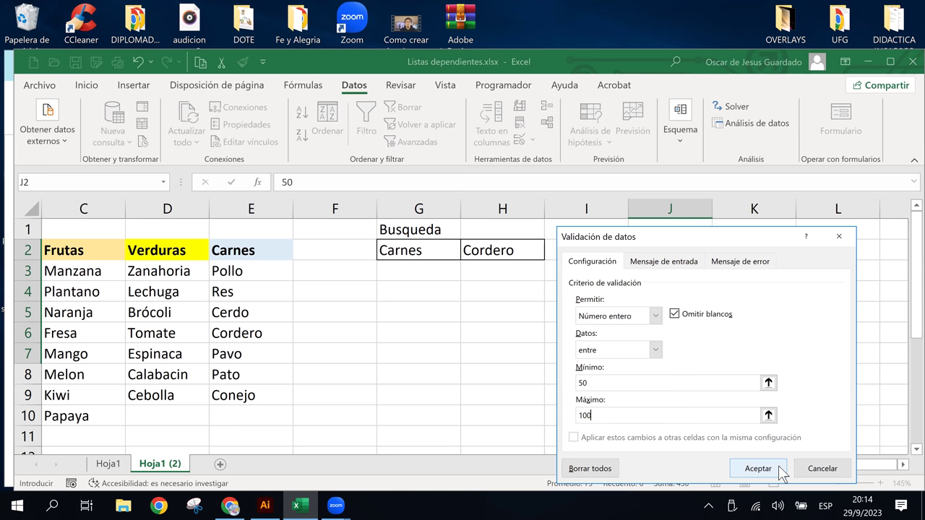
click(231, 507)
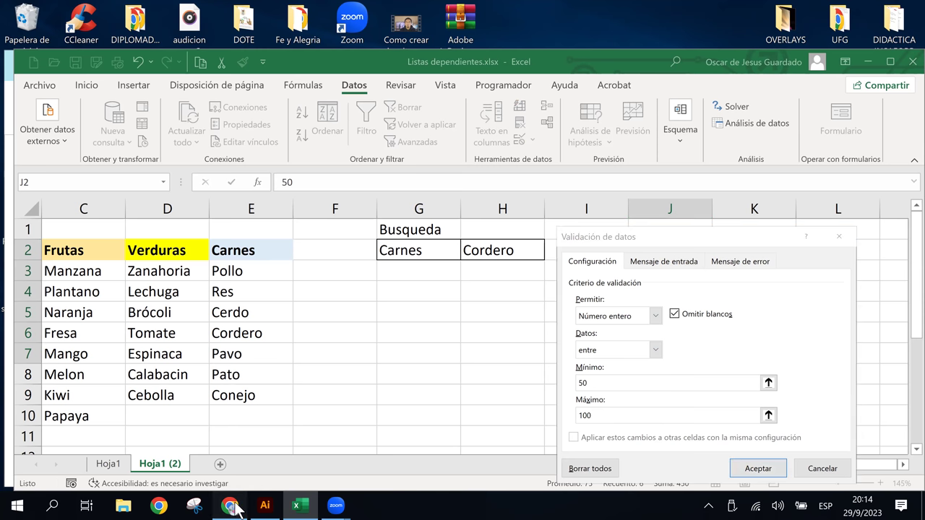
scroll(244, 320, down, 2)
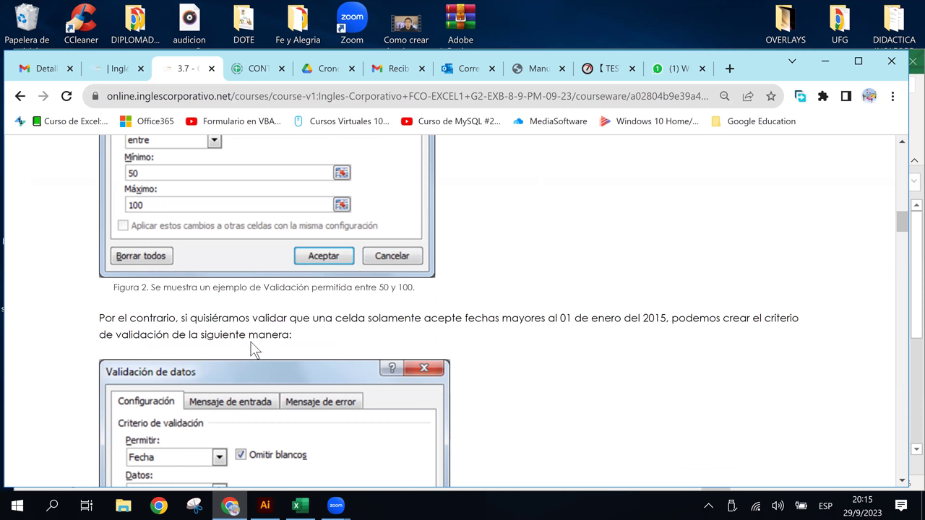
scroll(437, 432, down, 1)
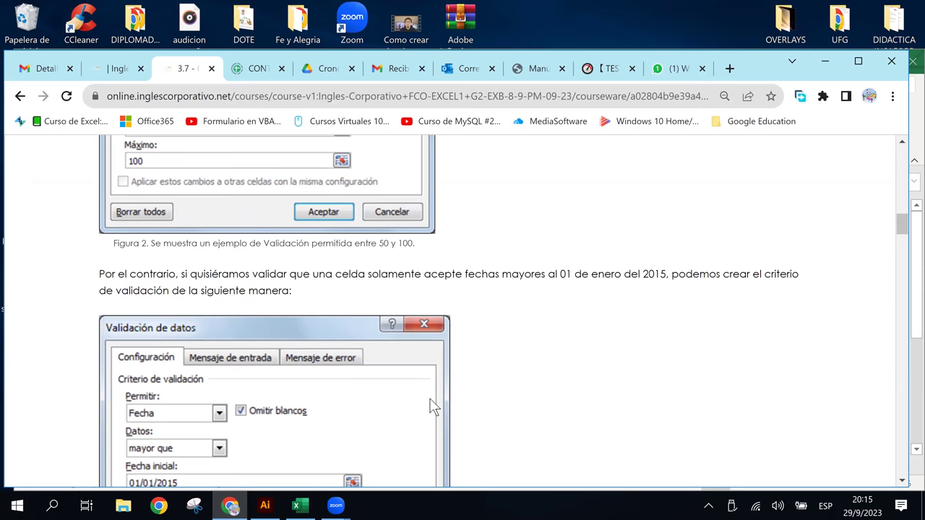
scroll(434, 412, down, 1)
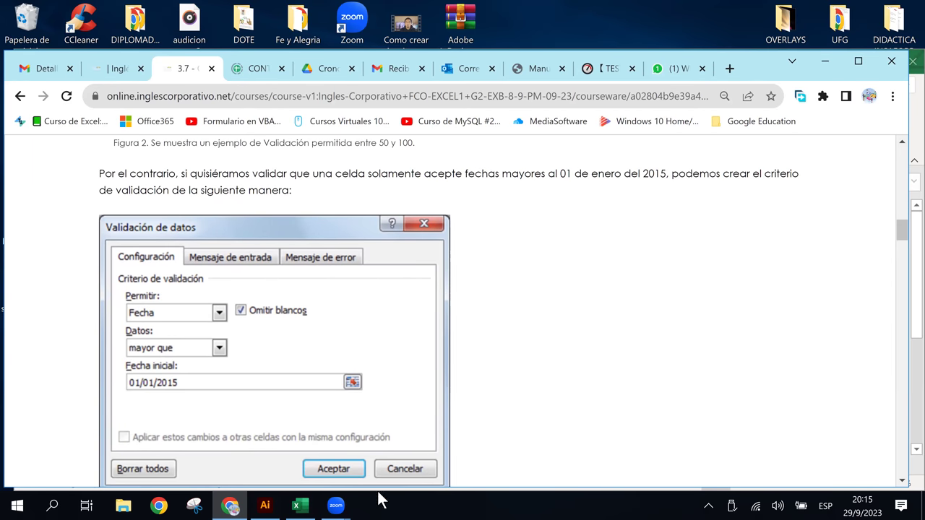
click(299, 506)
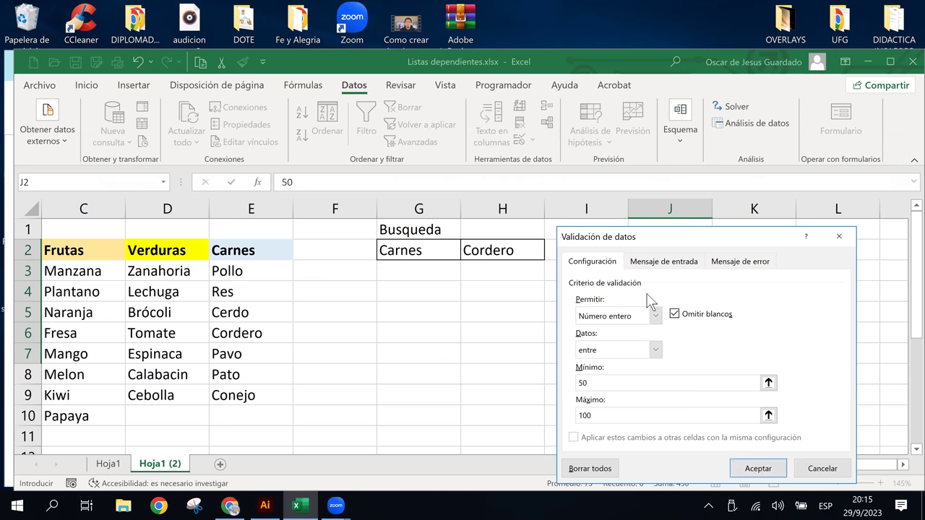
On the Error Alert tab, set title 'Ojo...' and message 'Verificar los valores que acepta(50-100)'
click(752, 262)
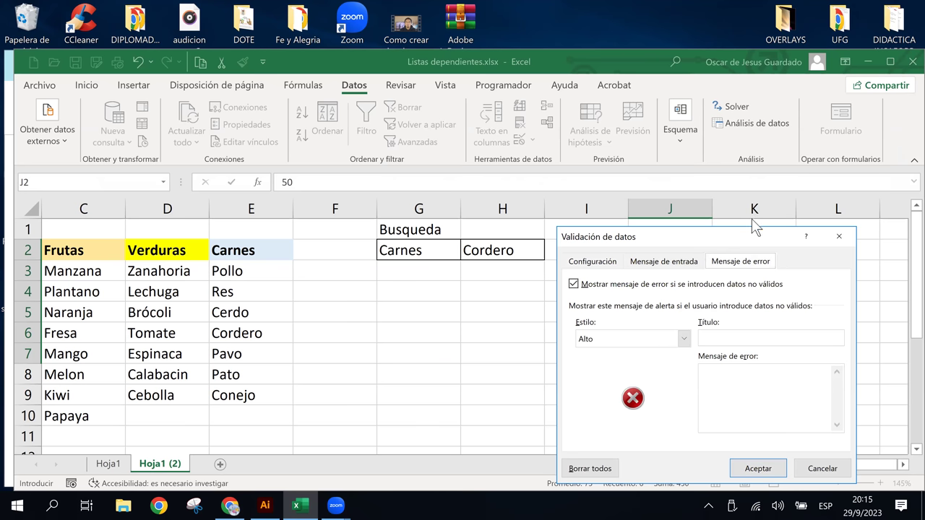
drag(753, 233, 475, 162)
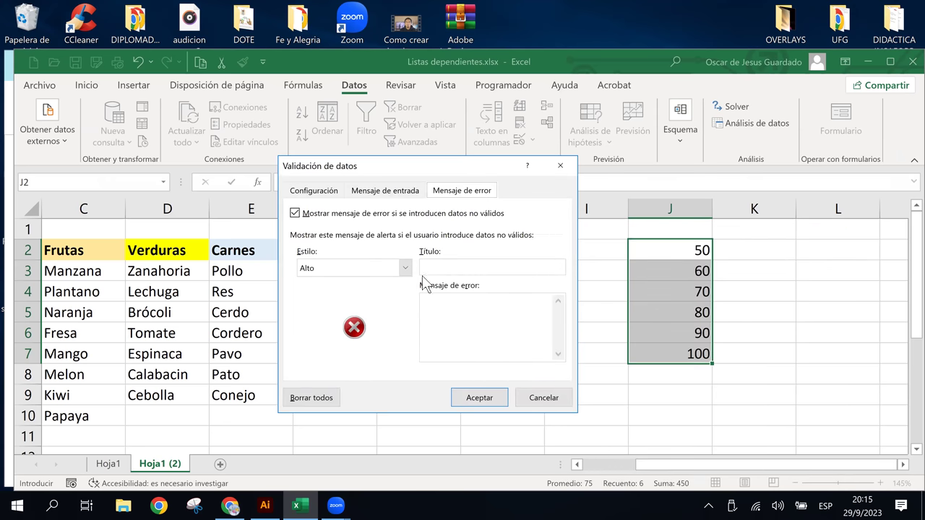
click(471, 268)
text(Ojo)
text(..)
text(.)
click(436, 312)
text(Verificar los )
text(valores que )
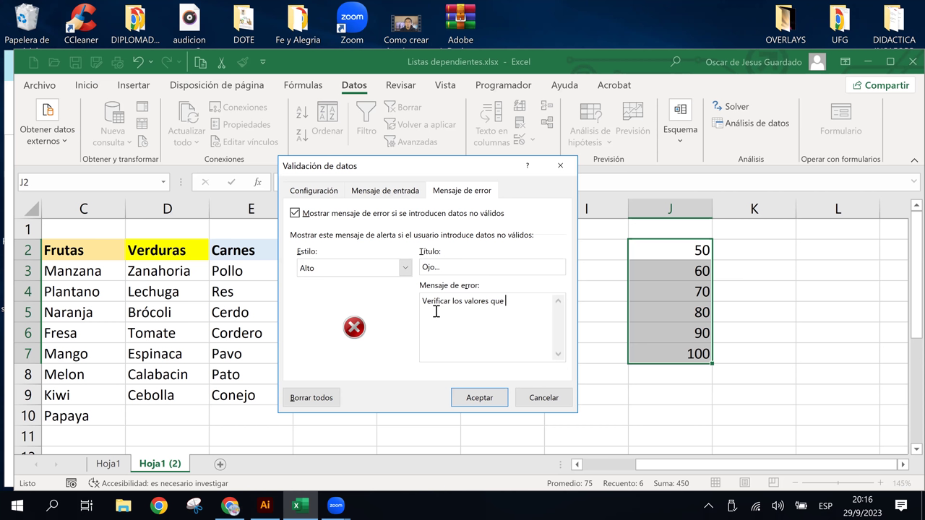
text(acepta()
text(50-)
text(100)
text())
click(482, 268)
Apply the validation rule and test it by entering 45 in J2, which is rejected
click(472, 400)
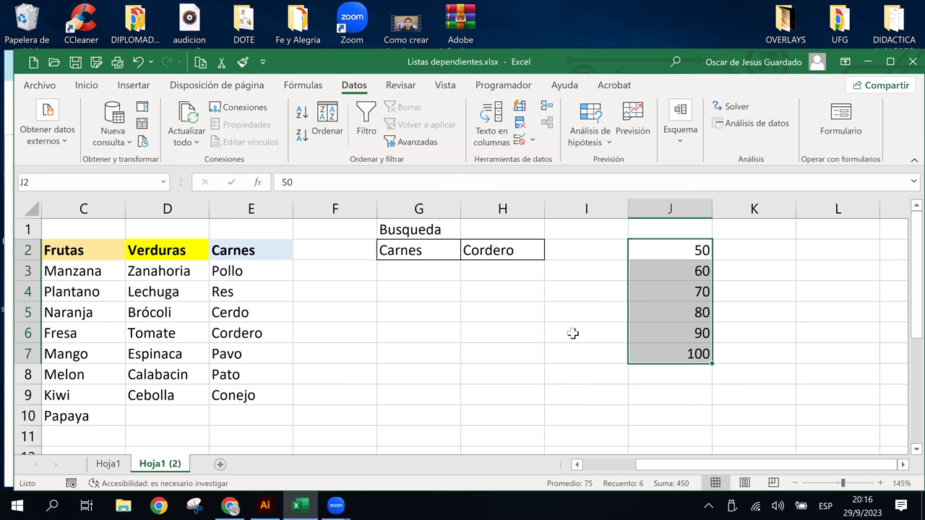
click(661, 250)
click(660, 272)
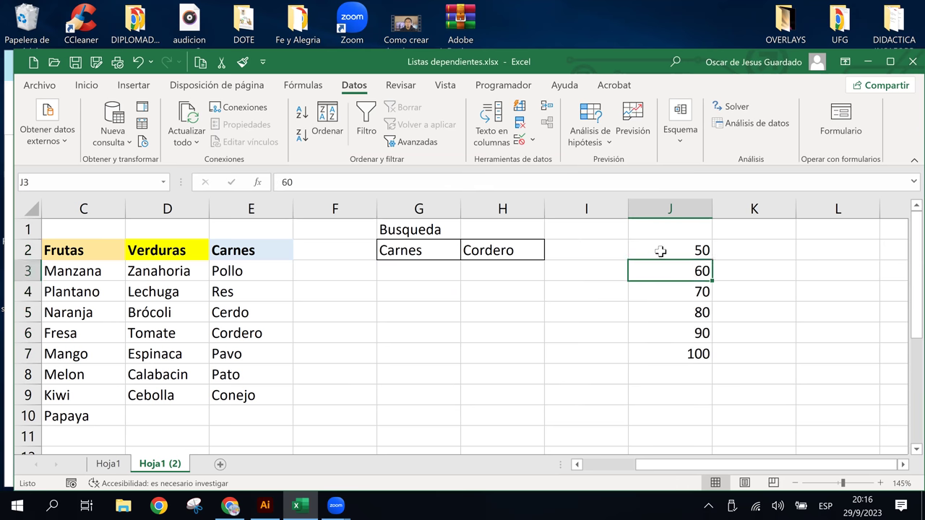
click(660, 252)
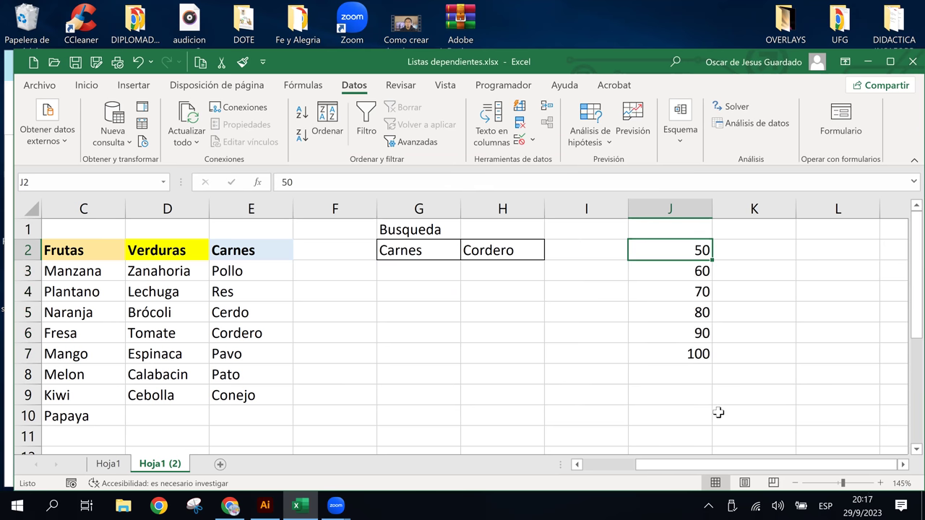
text(45)
key(Return)
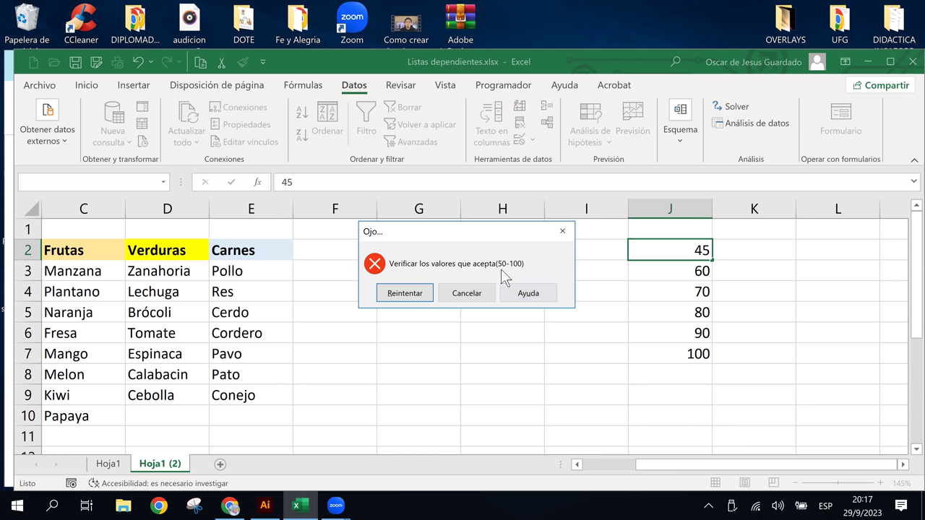
Retry J2 with 49, rejected again, then with 51, which is accepted
click(423, 293)
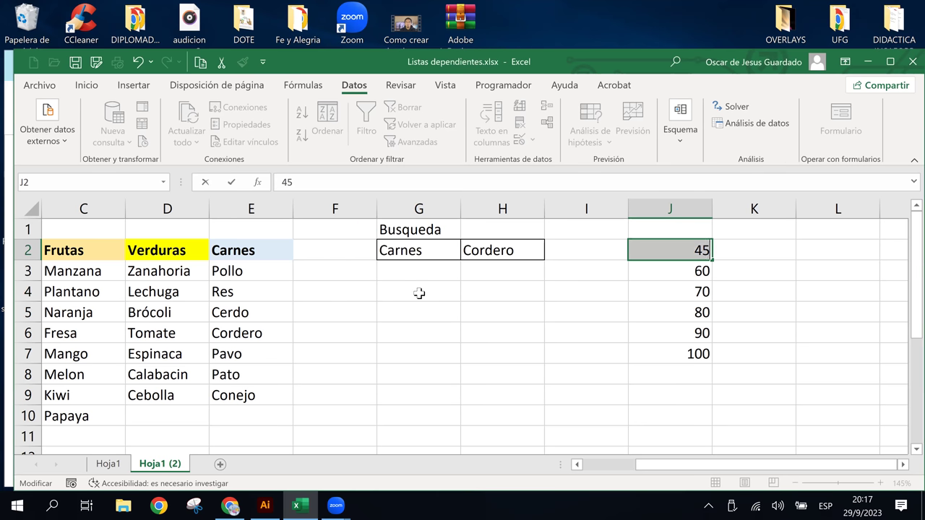
text(49.99)
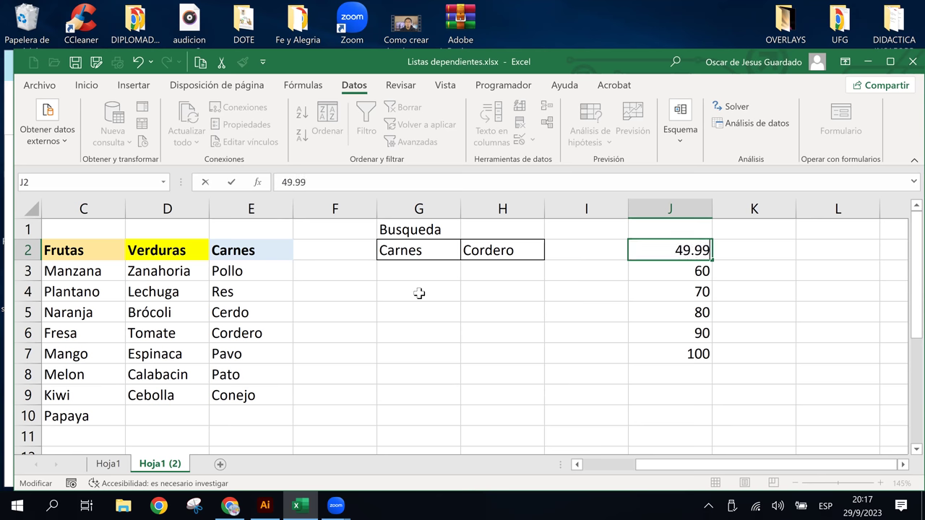
key(BackSpace)
key(BackSpace)
key(BackSpace)
key(Return)
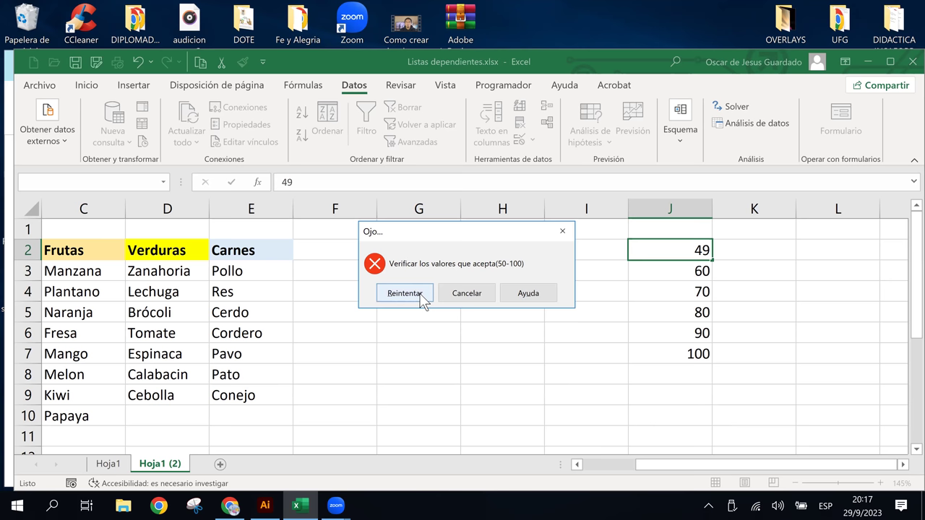
click(414, 296)
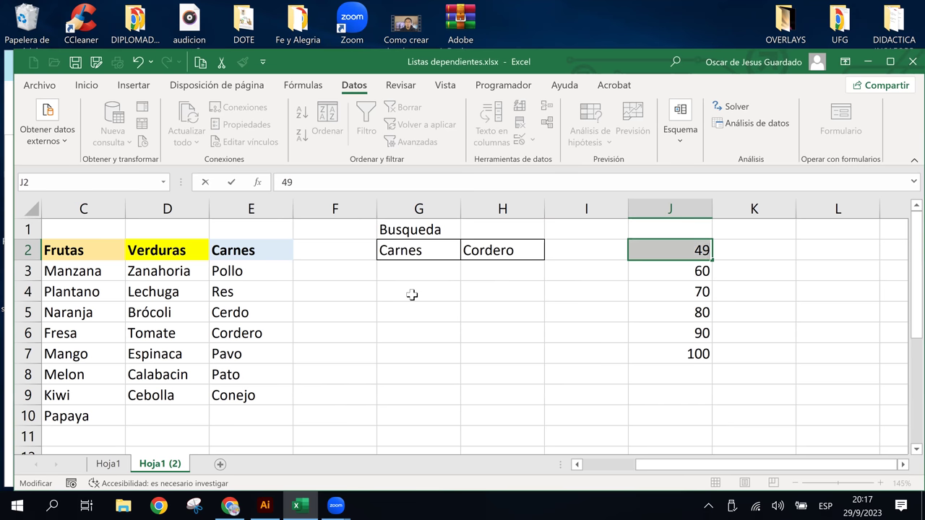
text(51)
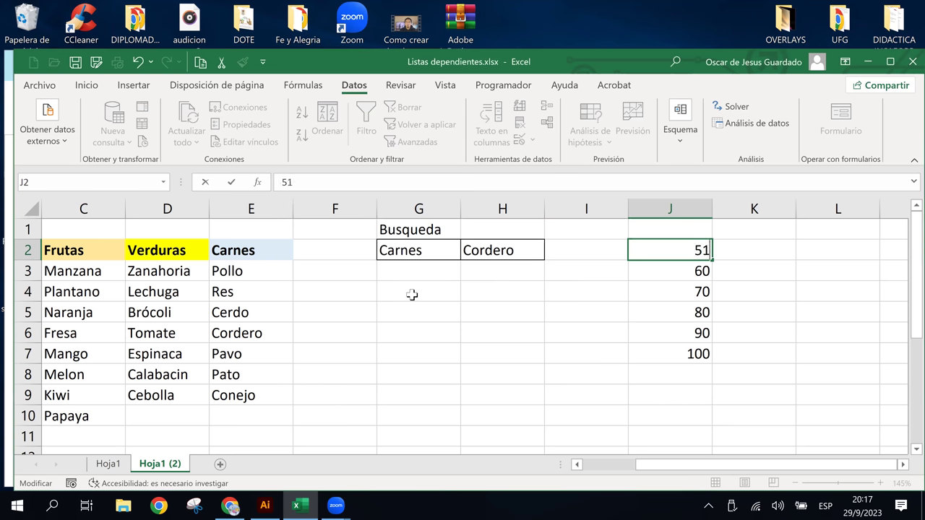
key(Return)
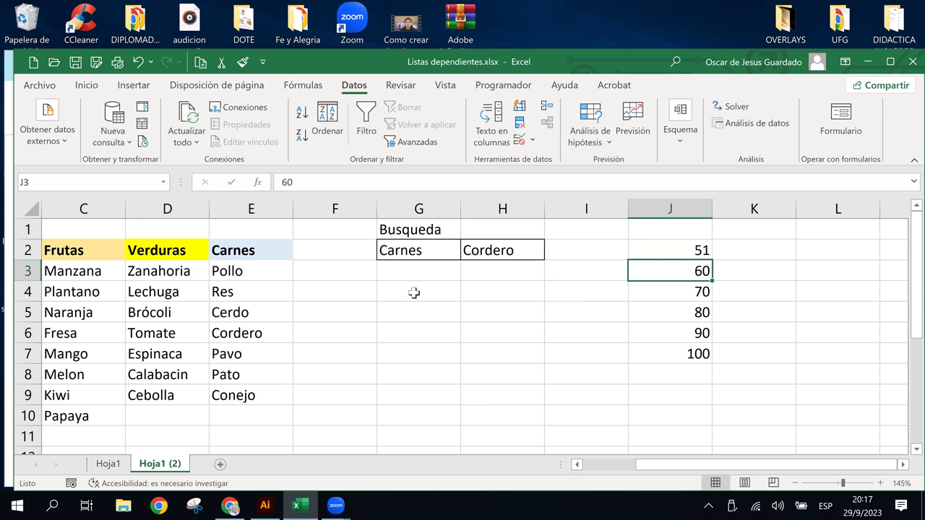
click(698, 251)
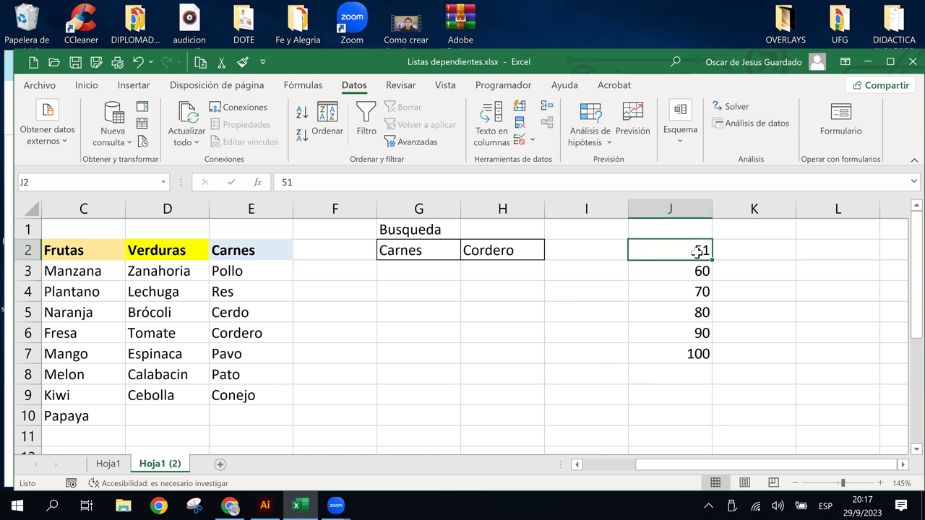
click(669, 353)
click(662, 241)
Change J3 to 62, J4 to 77 and J6 to 98
click(704, 275)
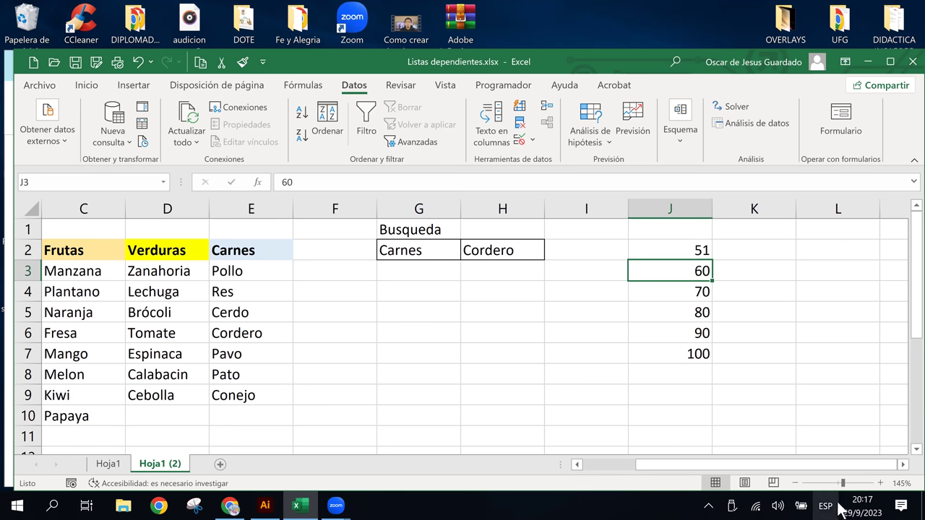
text(62)
key(Return)
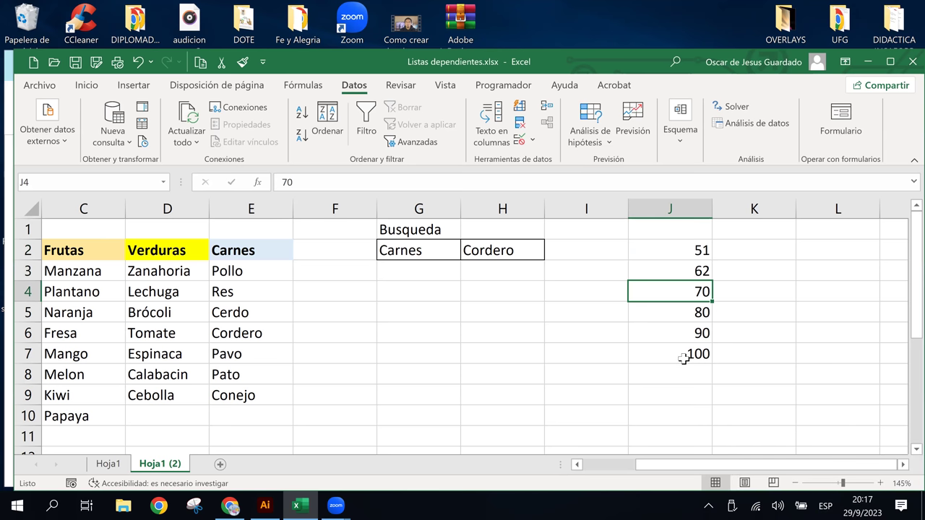
text(4)
key(BackSpace)
text(77)
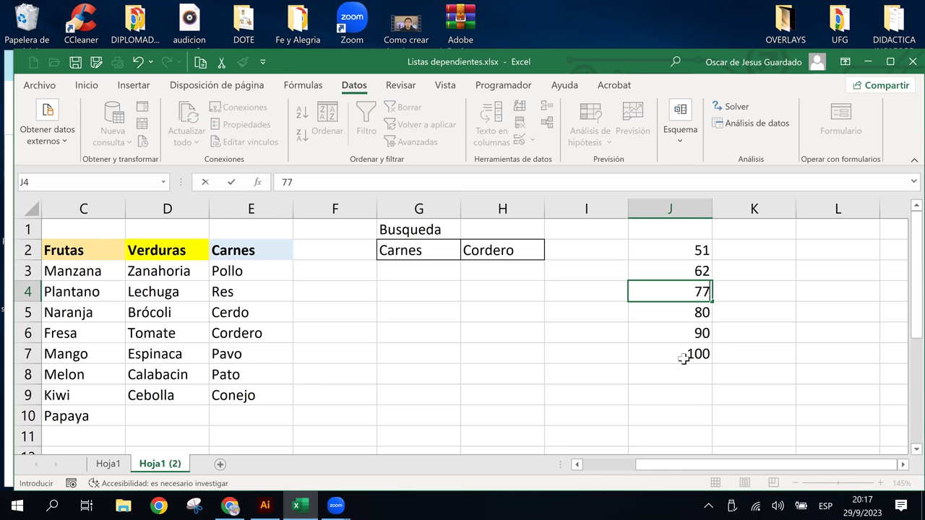
click(702, 332)
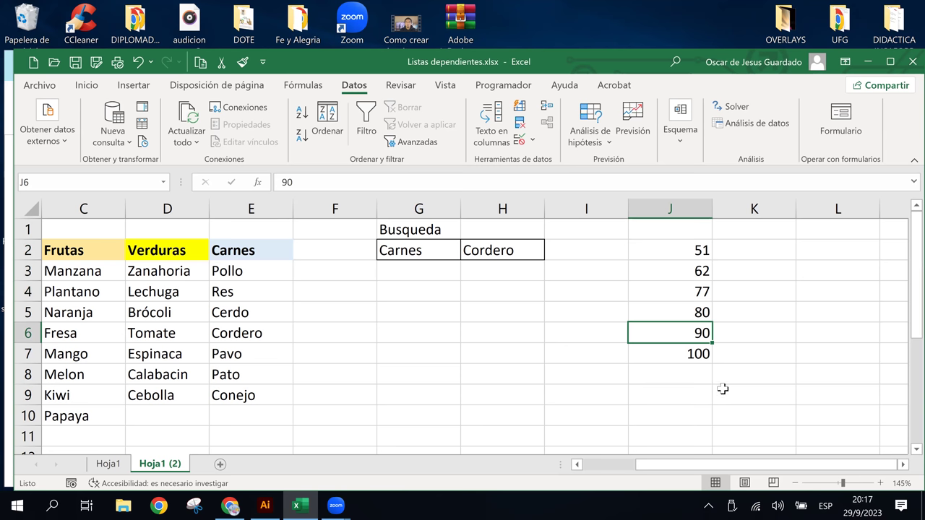
text(98)
key(Return)
Select J2:J6, then start editing J7 by deleting the last digit of 100
click(701, 274)
click(652, 366)
click(653, 314)
drag(681, 246, 688, 355)
click(680, 354)
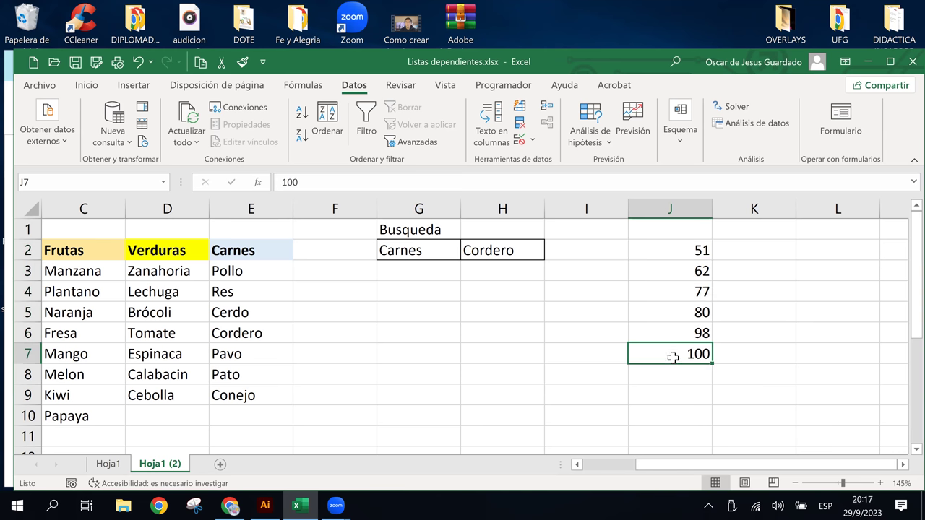
key(F2)
key(BackSpace)
Enter 101 in J7 and cancel the rejected entry so J7 keeps 100
text(1)
key(Return)
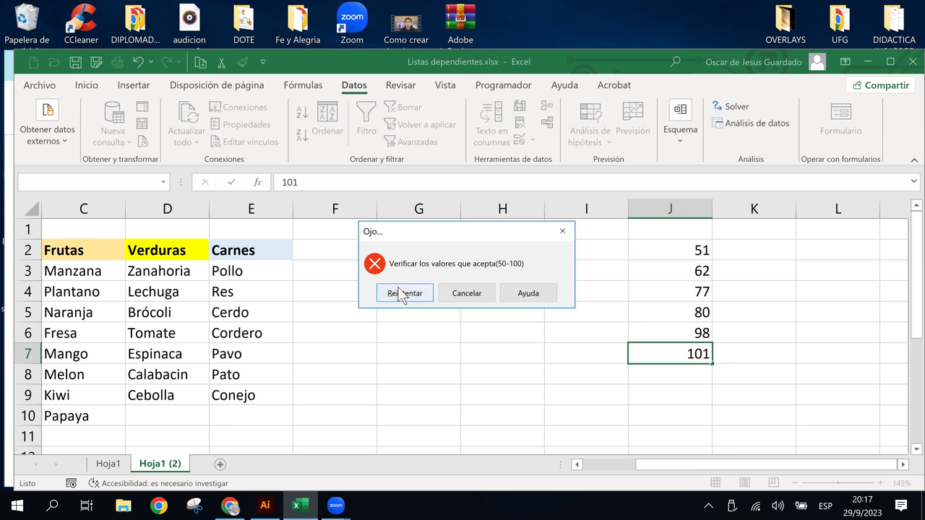
key(Escape)
text(101)
key(Return)
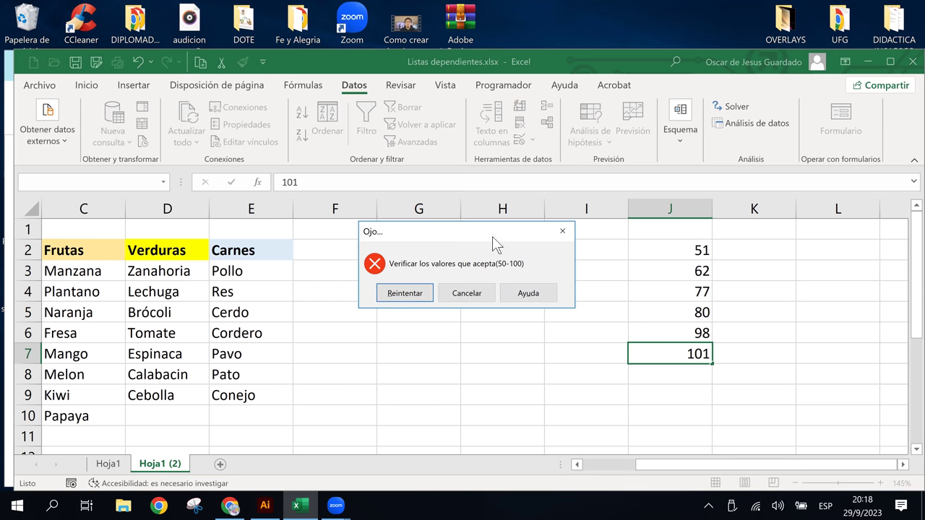
click(465, 293)
Narrow column K by dragging the K/L header border left
click(632, 292)
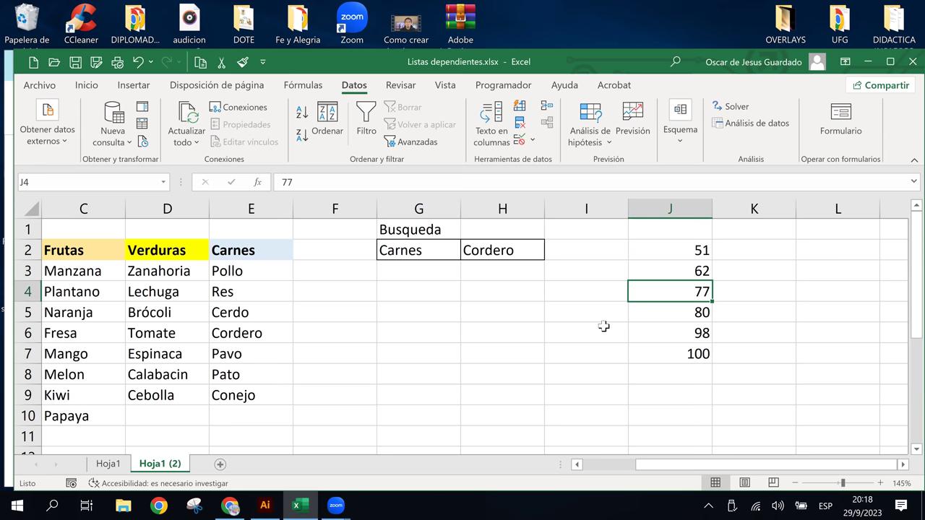
click(598, 291)
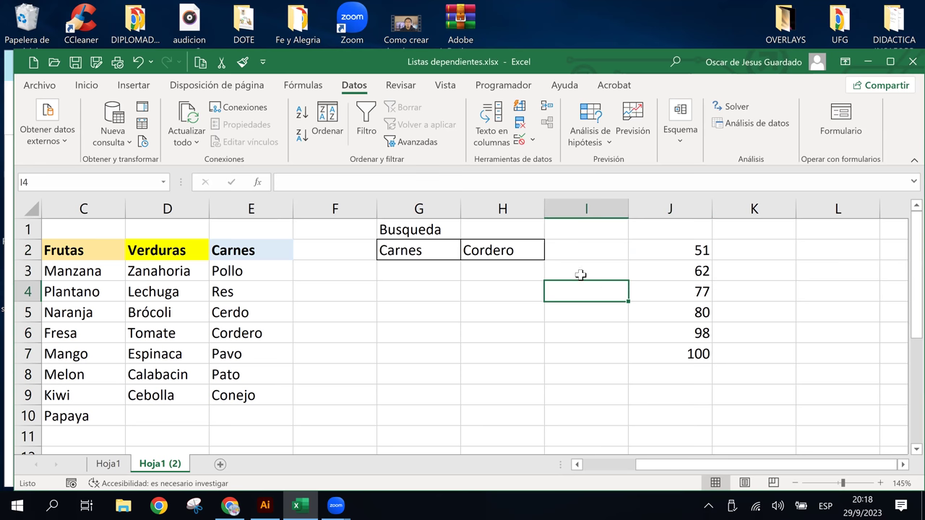
click(580, 276)
click(580, 308)
click(580, 290)
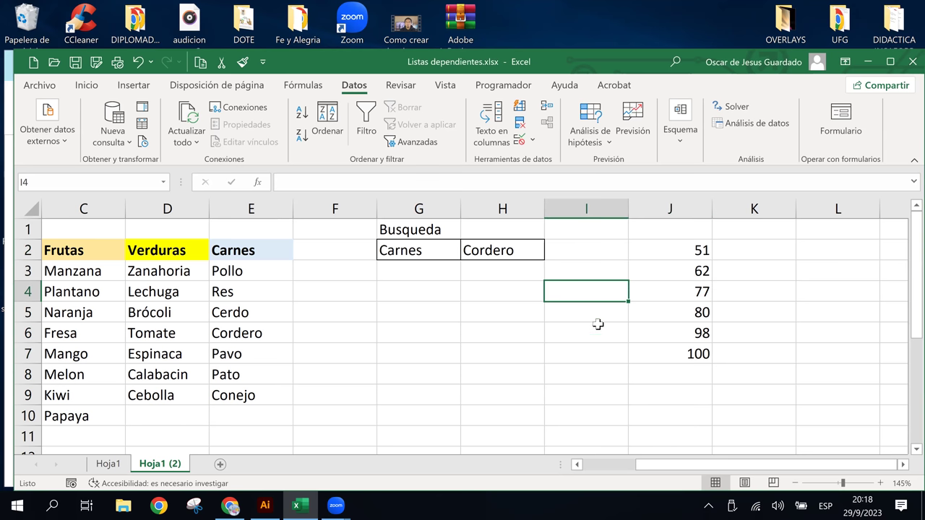
click(802, 248)
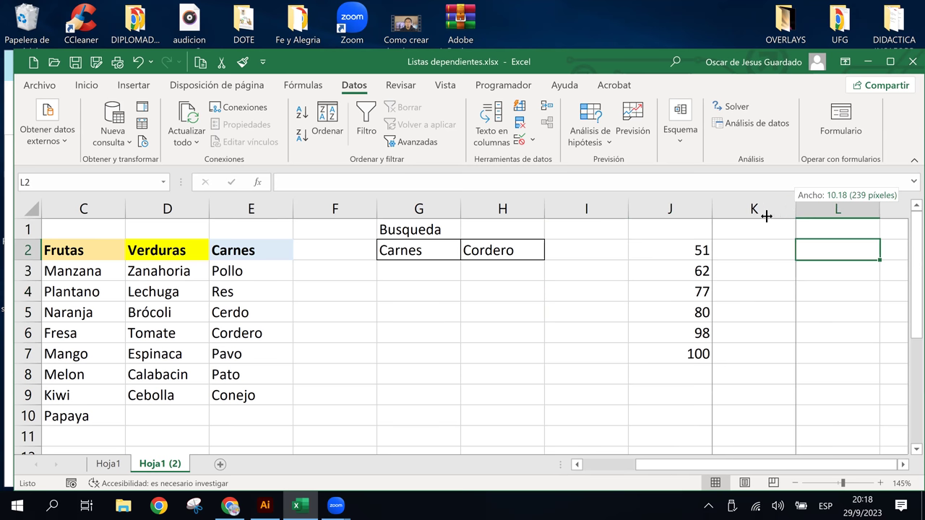
drag(794, 207, 768, 206)
click(646, 229)
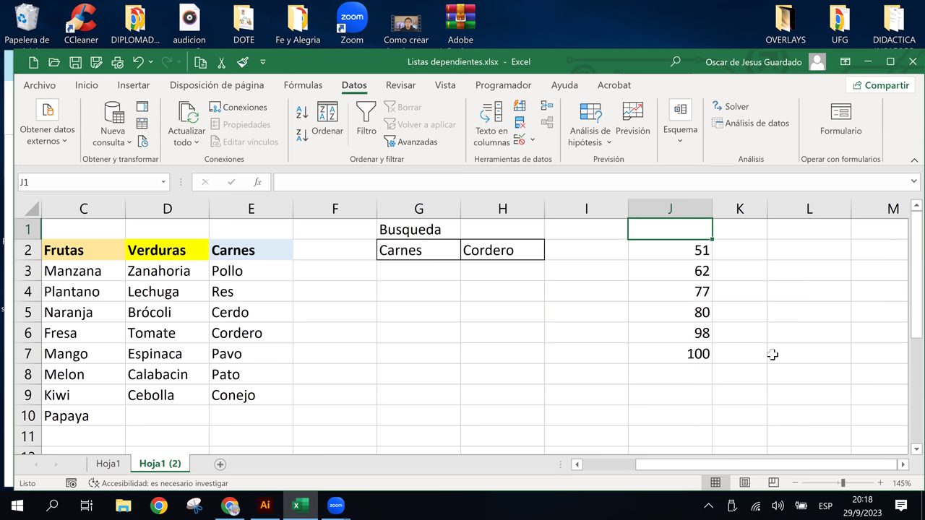
Type the headers 'Val - Enteros' in J1 and 'Val - Fechas' in L1
text(Val )
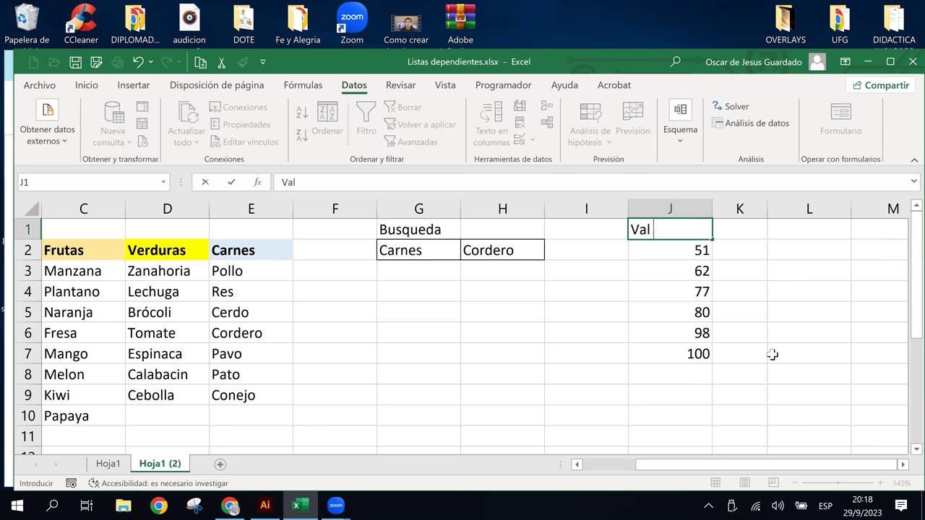
text(- Enteros)
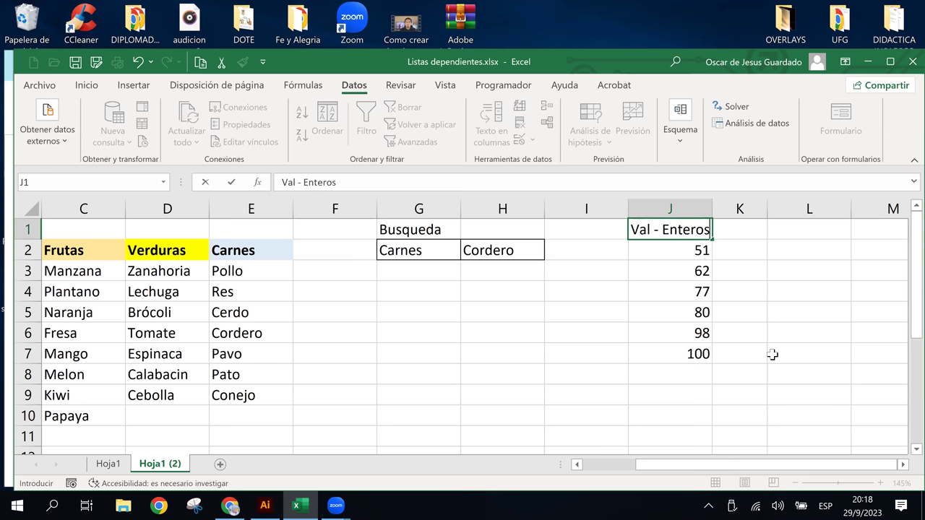
key(Tab)
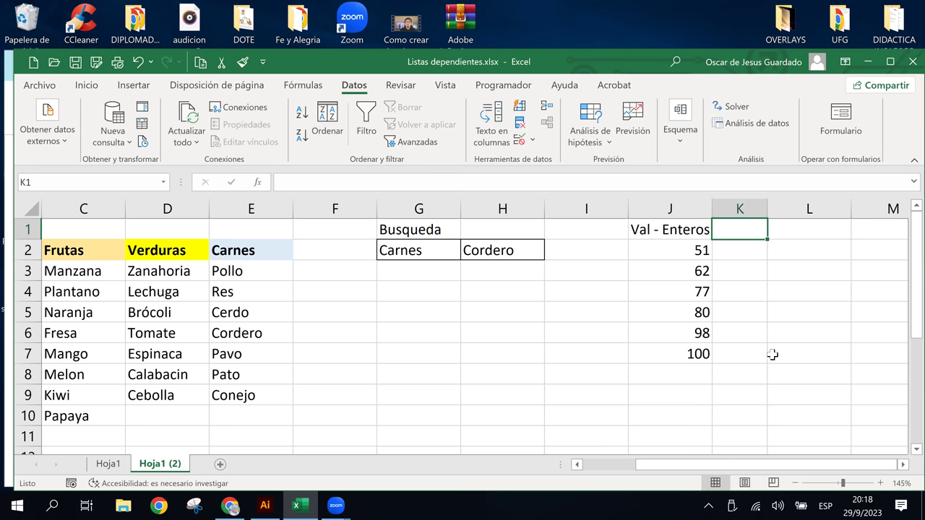
key(Right)
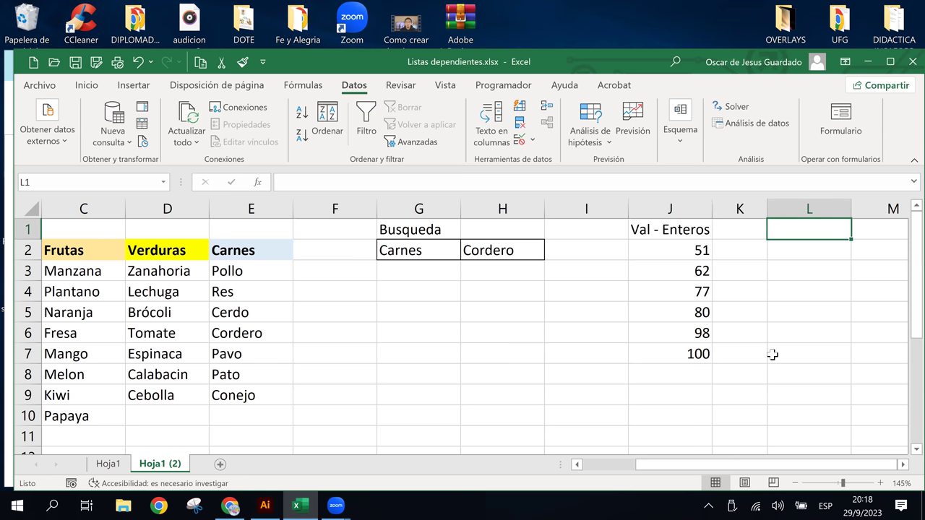
text(Val)
text( - )
text(Efch)
key(BackSpace)
key(BackSpace)
key(BackSpace)
key(BackSpace)
text(Fec)
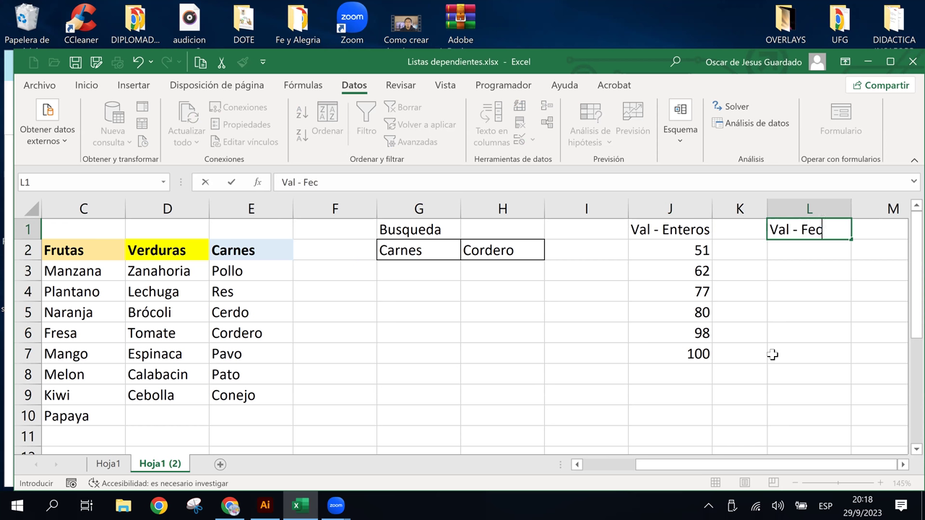
text(has)
click(758, 274)
Narrow column K further and select the cells below Val - Fechas
click(783, 251)
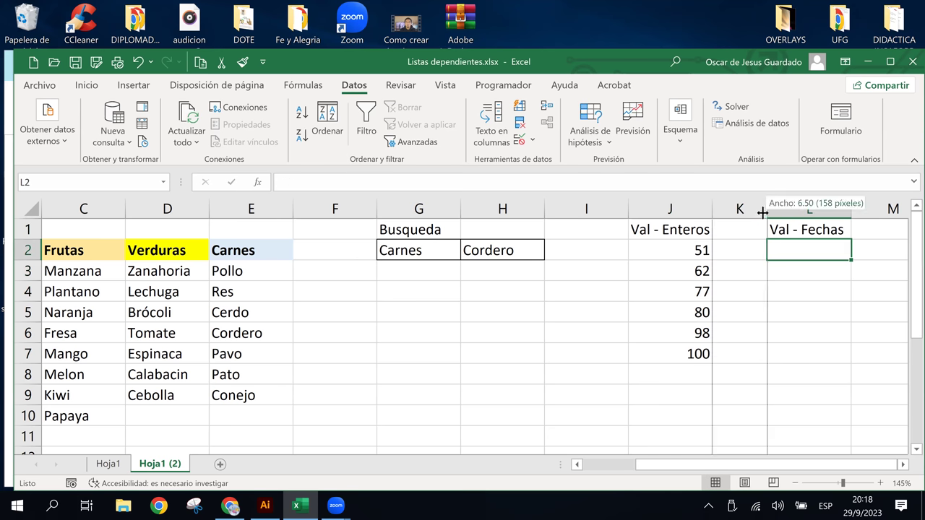
drag(765, 214, 745, 213)
click(764, 296)
click(770, 248)
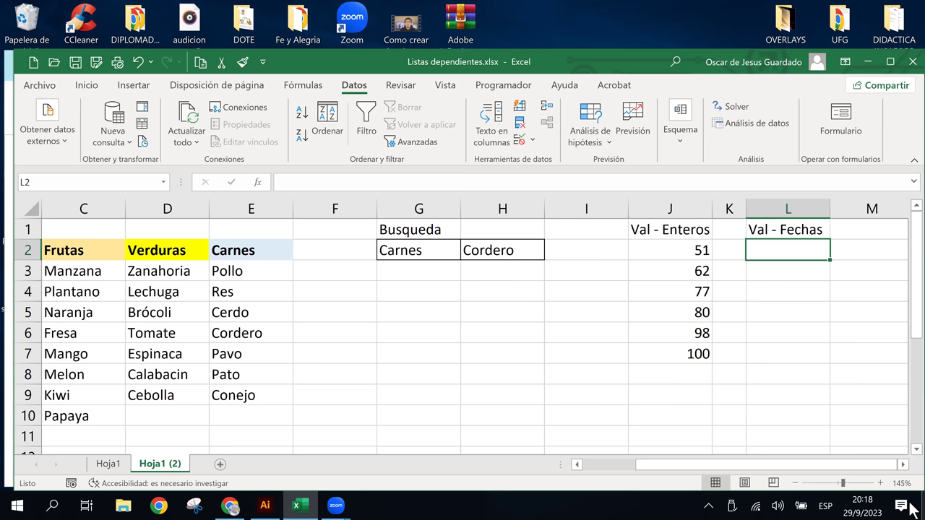
drag(806, 246, 815, 353)
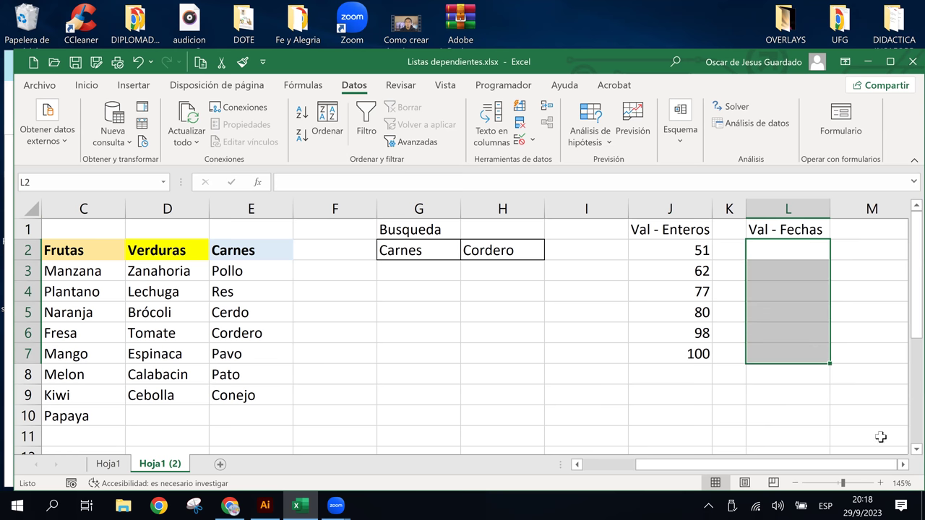
click(778, 253)
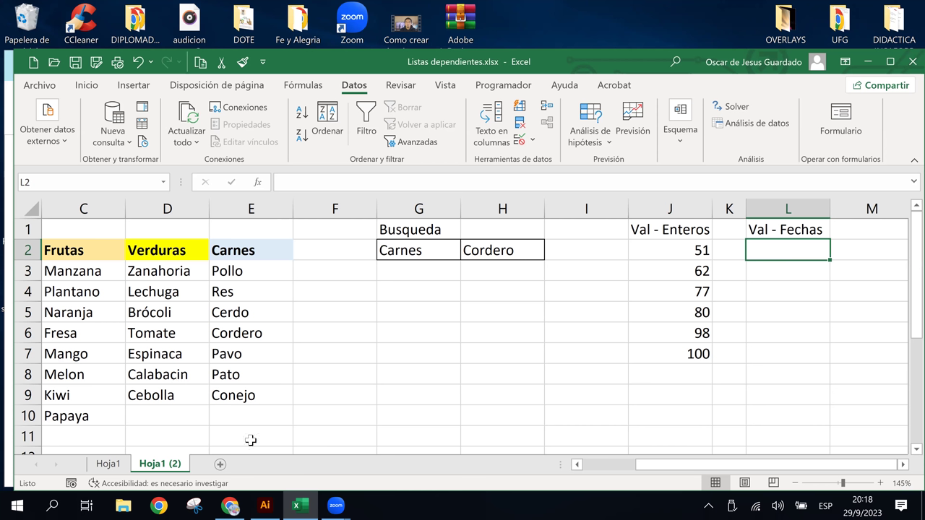
click(232, 505)
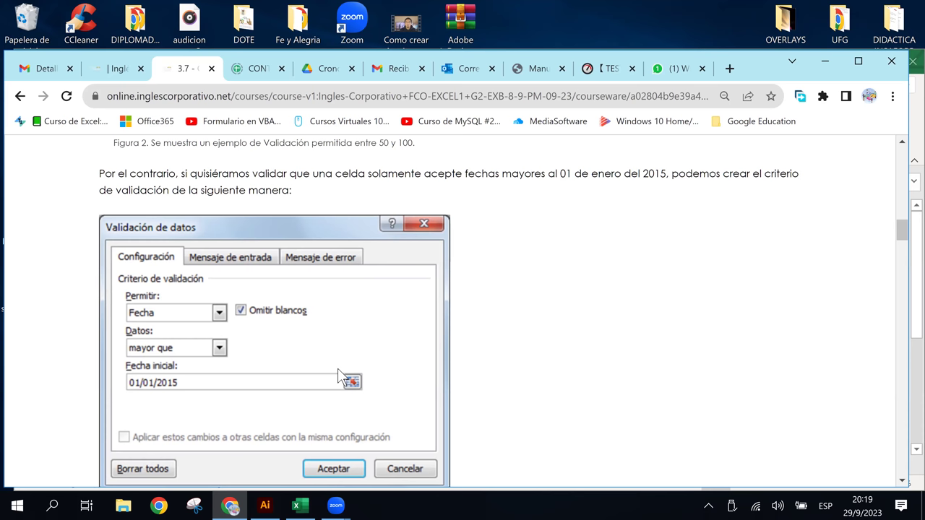
After reading the course's dates-after-01/01/2015 example, return to the Excel workbook
click(298, 506)
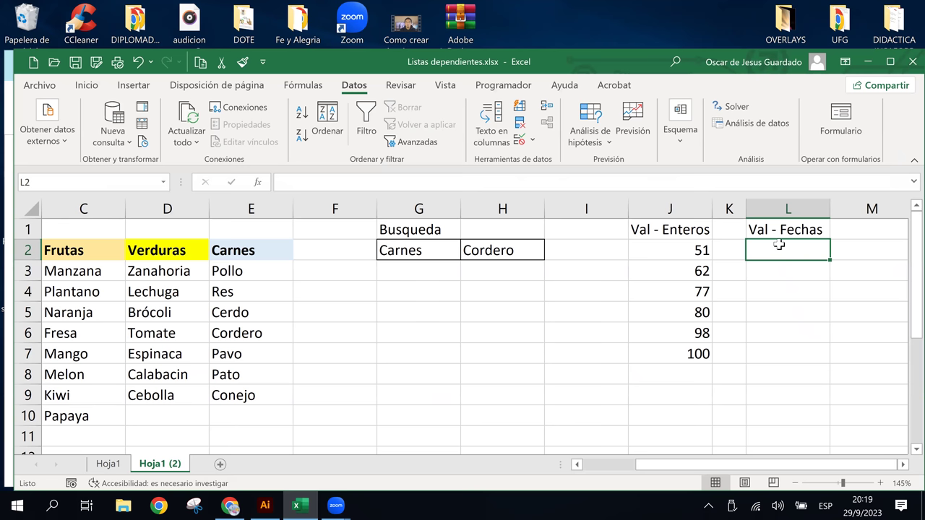
Select L2:L7 and set its data validation to allow only dates
drag(780, 247, 801, 354)
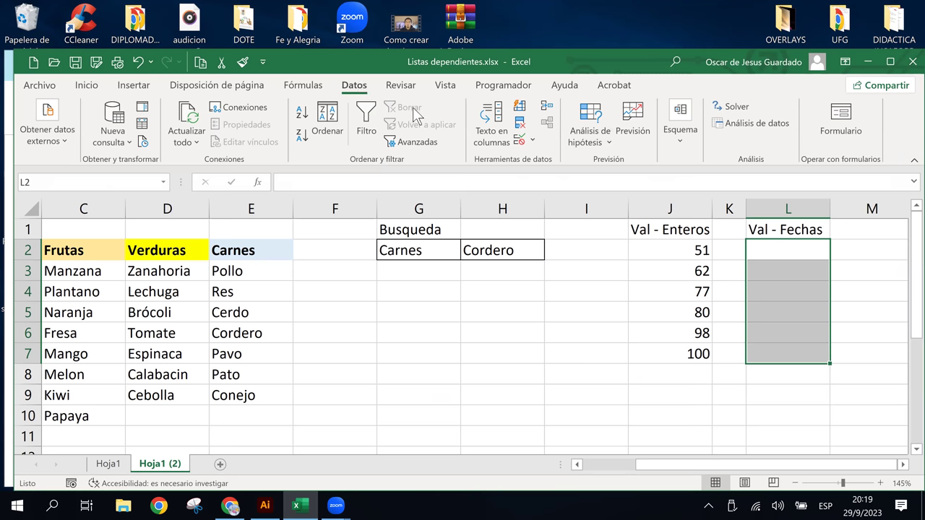
click(520, 142)
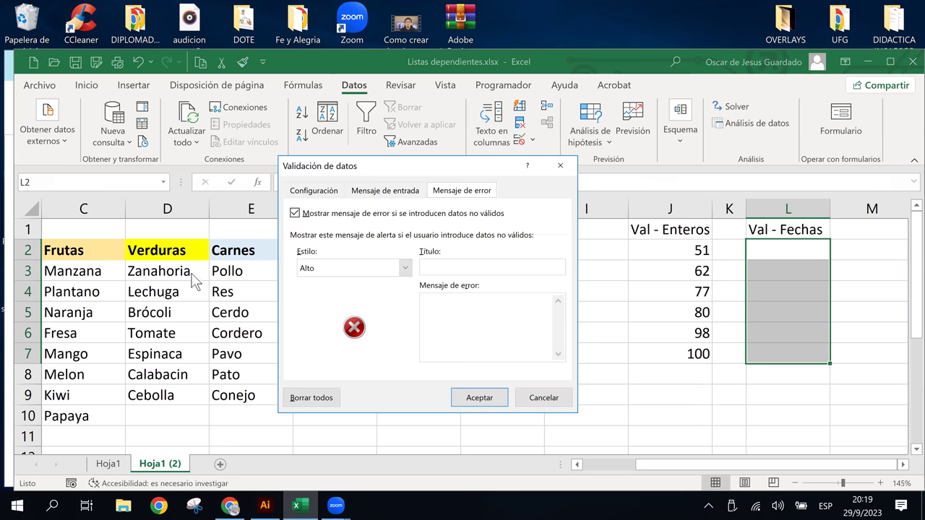
click(312, 191)
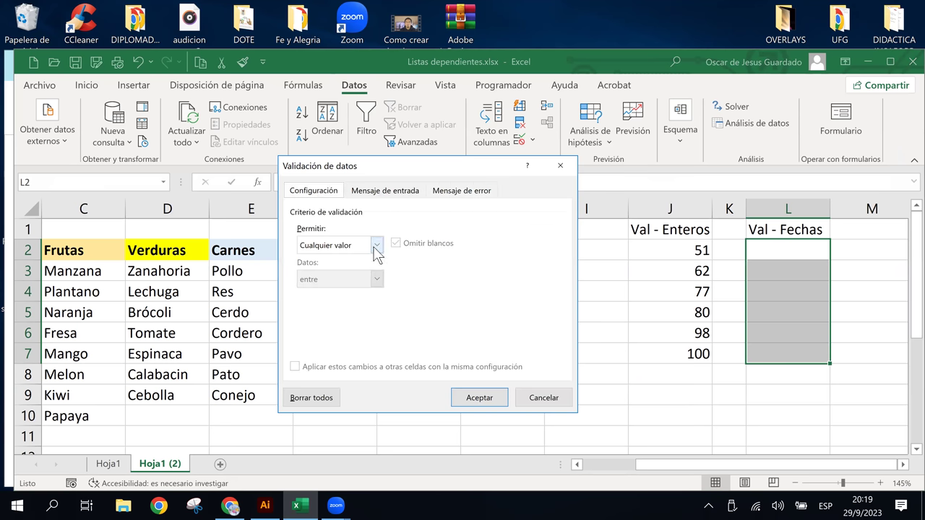
click(377, 247)
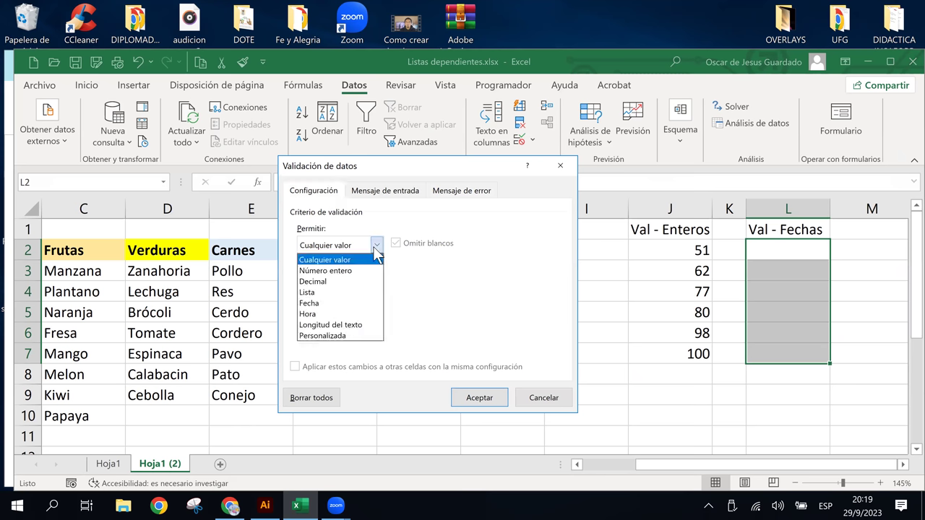
click(364, 303)
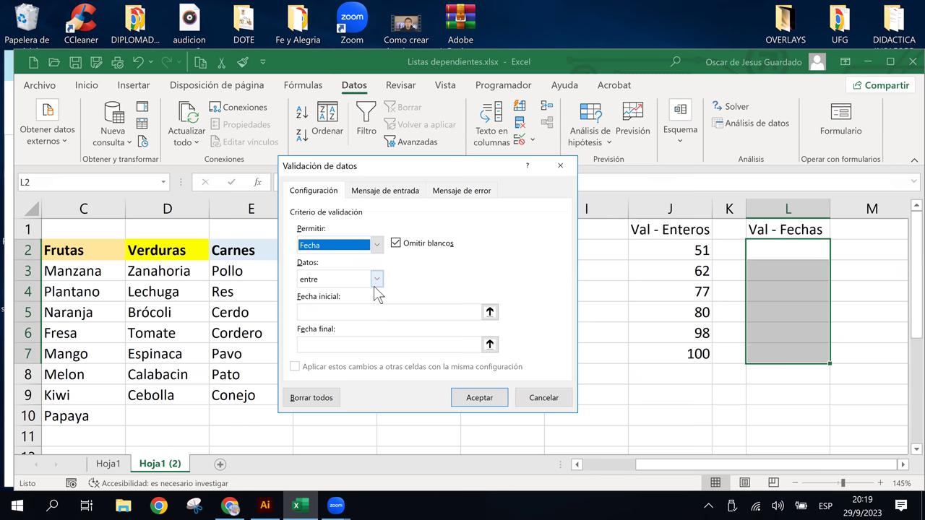
click(376, 280)
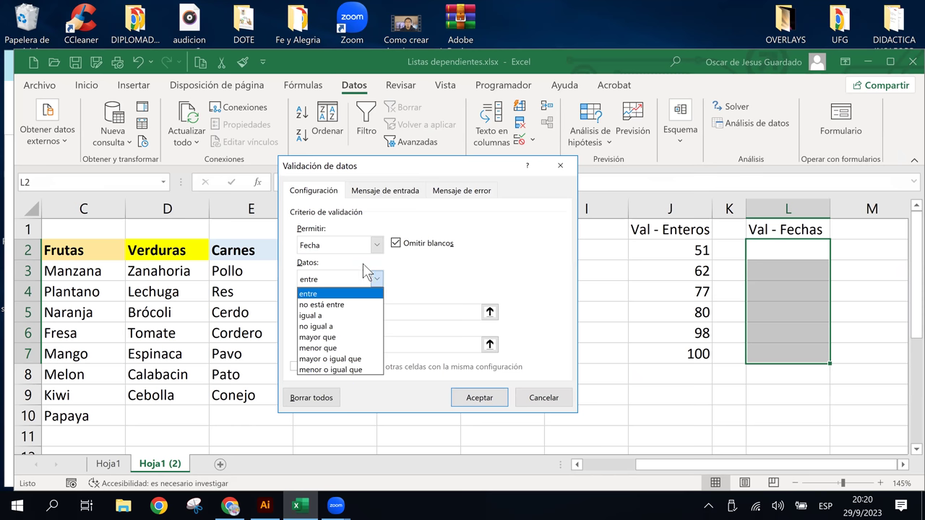
click(455, 283)
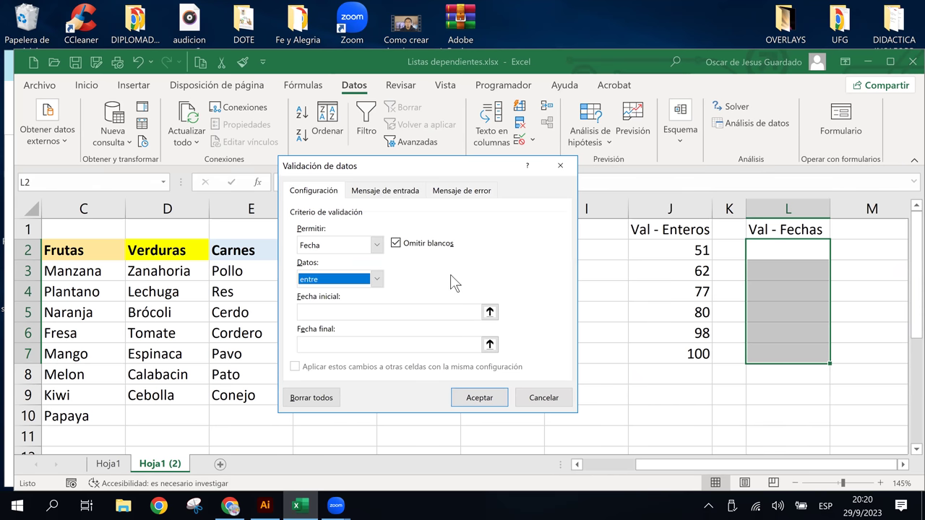
click(377, 279)
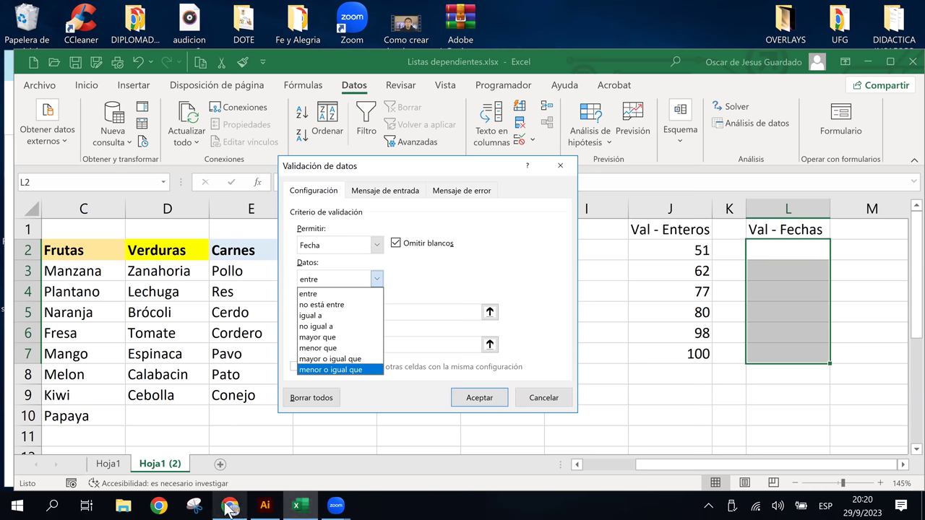
Set the date comparison to greater than with start date 01/09/2023
click(230, 506)
click(230, 506)
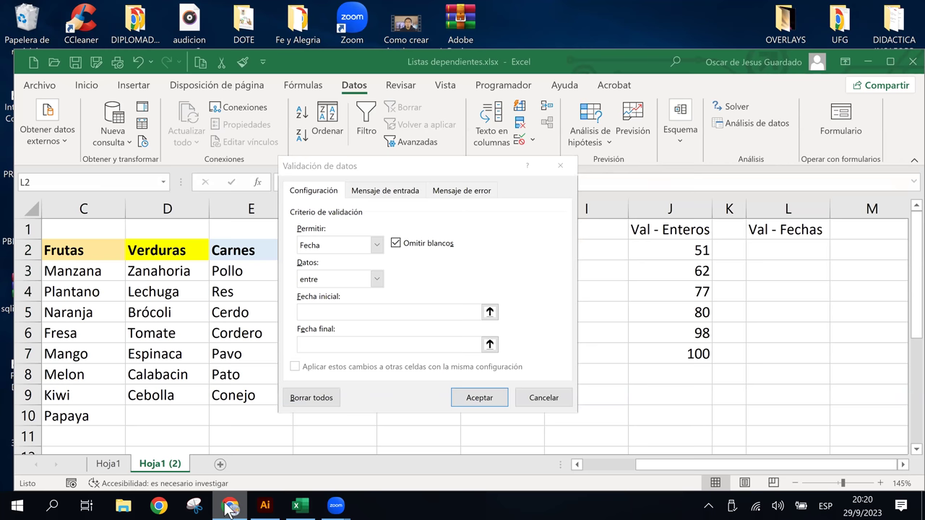
click(344, 279)
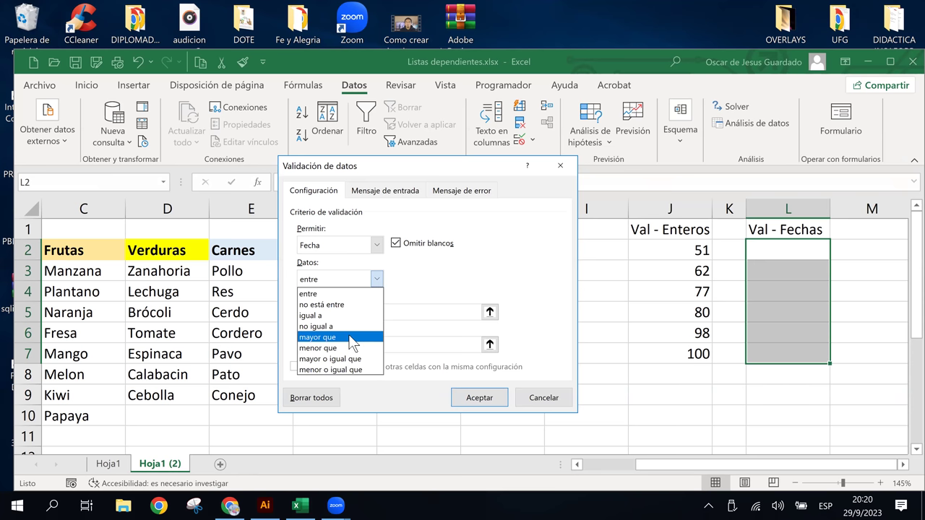
click(352, 337)
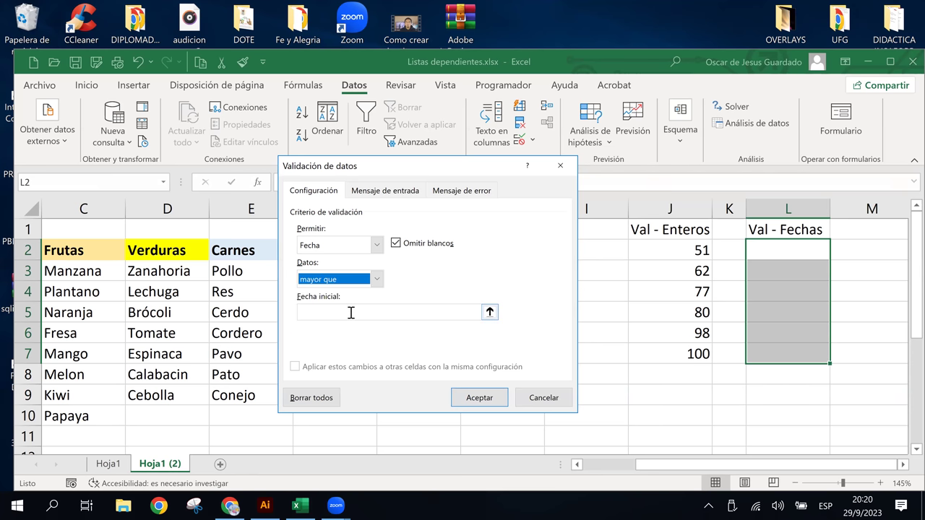
click(351, 312)
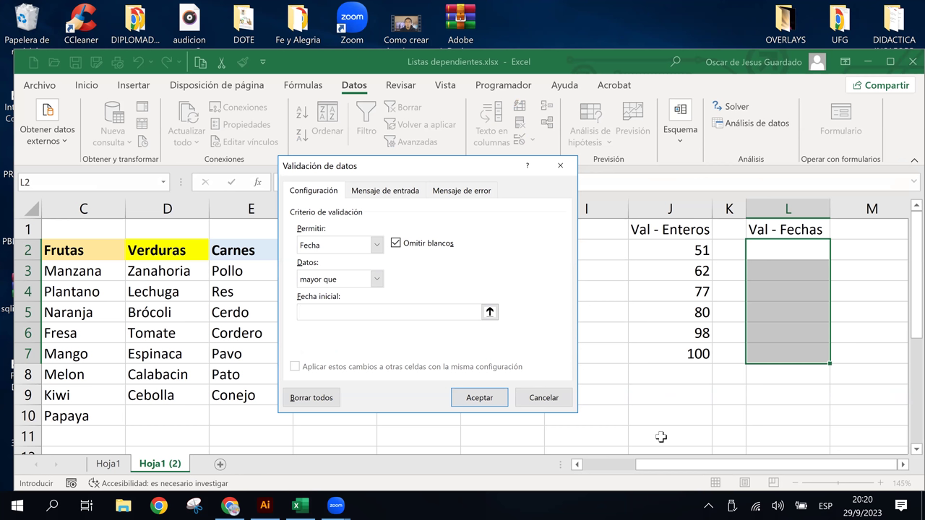
text(01/)
text(09/2023)
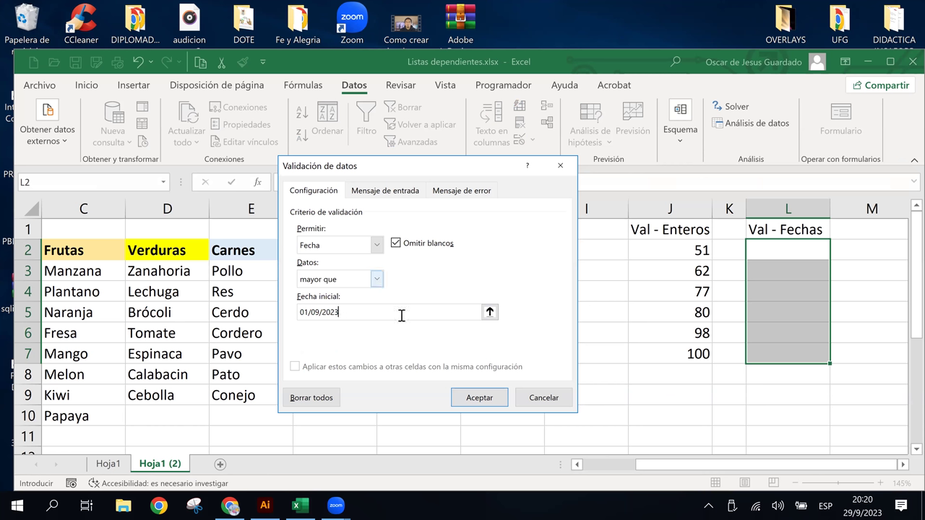
Scroll the course page through the date-validation figure and Lista de validación section, then return to Excel
click(230, 508)
scroll(262, 354, down, 1)
scroll(264, 358, down, 2)
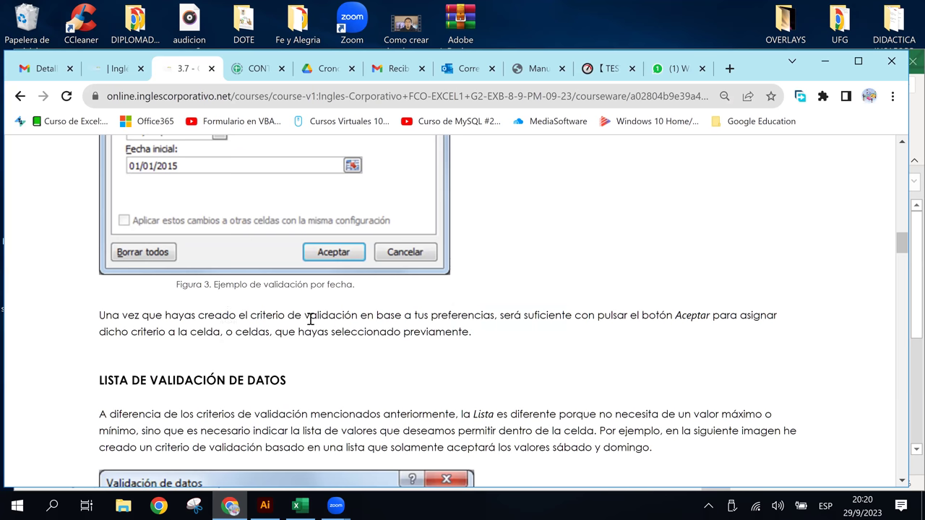
scroll(355, 329, up, 1)
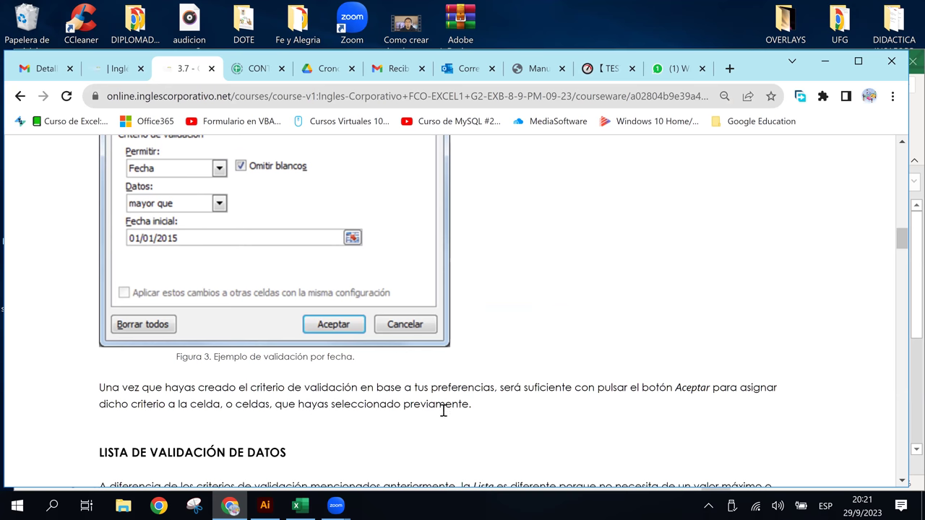
click(310, 504)
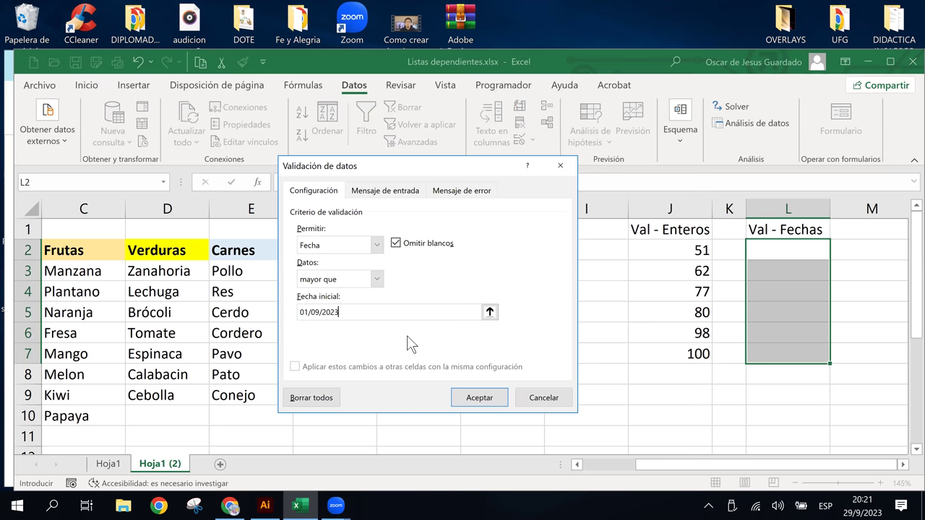
Enter the input message title for the date rule, correcting the typos along the way
click(396, 192)
click(314, 266)
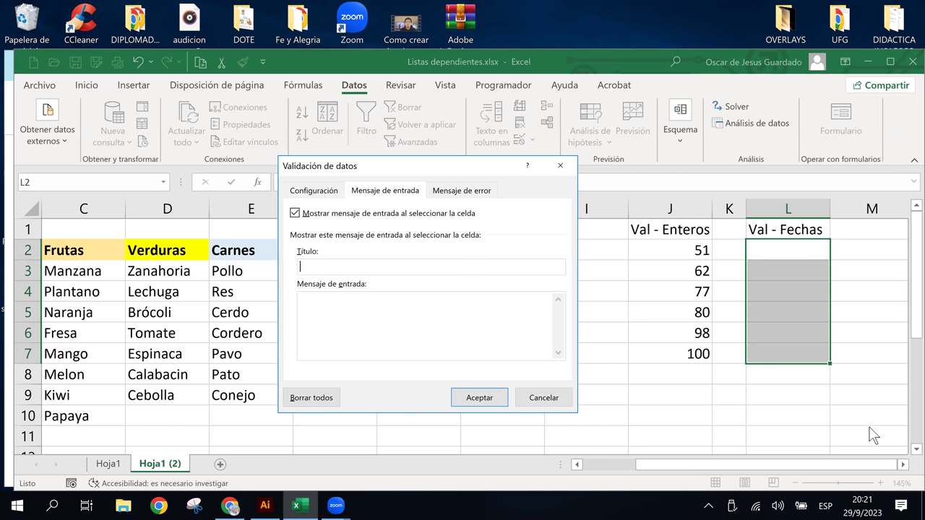
text(Disig)
key(BackSpace)
key(BackSpace)
text(gite solo)
key(BackSpace)
key(BackSpace)
key(BackSpace)
key(BackSpace)
key(BackSpace)
key(BackSpace)
key(BackSpace)
key(BackSpace)
key(BackSpace)
key(BackSpace)
key(BackSpace)
text(Oberac)
key(BackSpace)
key(BackSpace)
key(BackSpace)
key(BackSpace)
key(BackSpace)
key(BackSpace)
text(encion)
Type the message 'Digite solo fechas' and fix the title to read 'Atencion...'
click(339, 311)
text(Digite solo fechas)
click(304, 268)
key(BackSpace)
text(A)
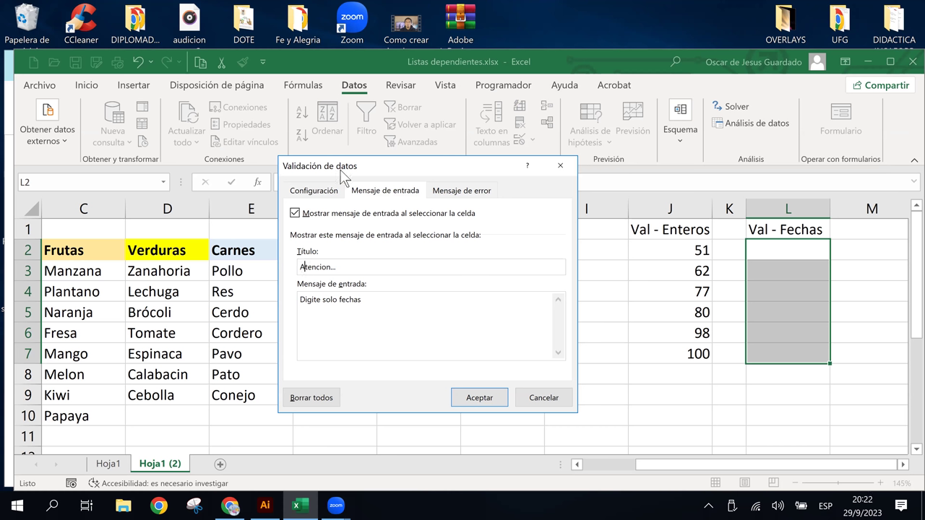
click(364, 268)
click(354, 308)
click(312, 299)
Give the error alert the title 'Verificar...' and message 'Solo acepta fechas del 1/09/2023 en adelante.'
click(460, 192)
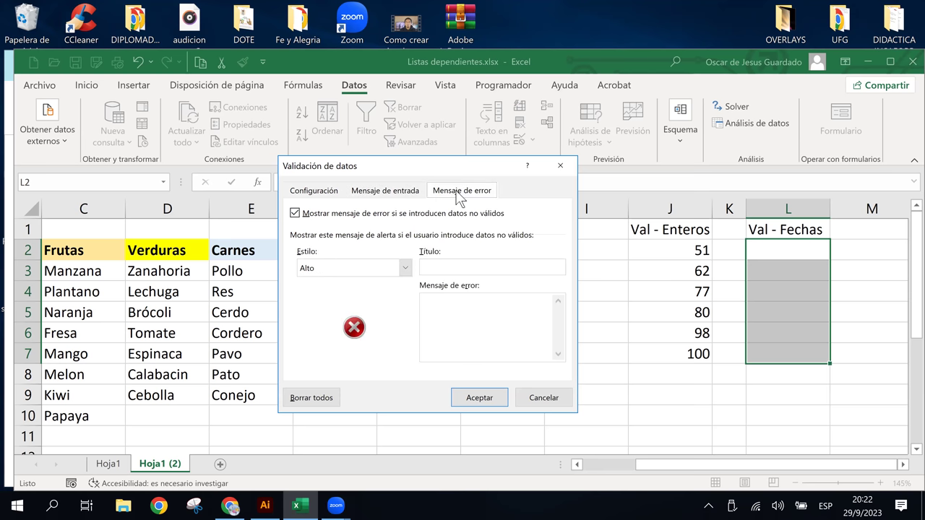
click(466, 267)
text(Vi)
key(BackSpace)
key(BackSpace)
text(erificar)
text(...)
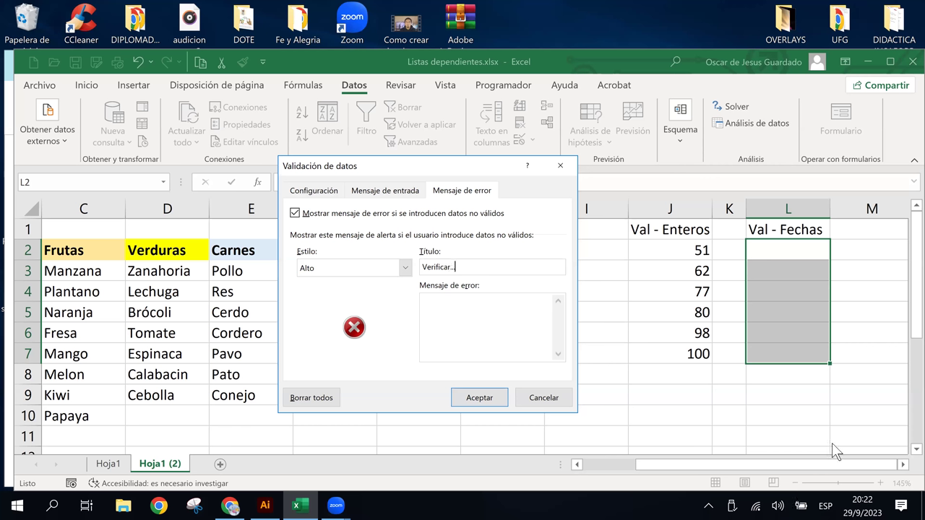
click(467, 312)
text(Solo acepta )
text(fechas del 1/0)
text(9/2023 en adelante.)
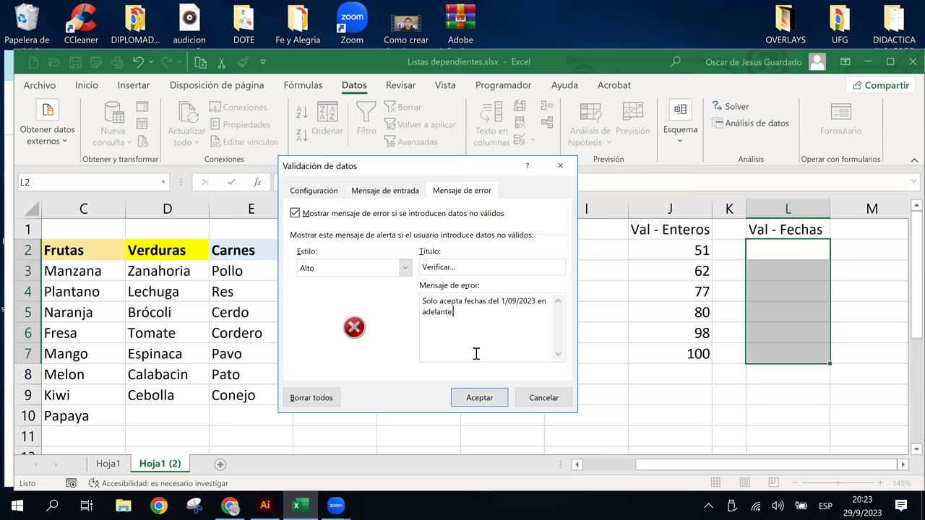
Recheck the input message settings, then return to the error alert settings
click(398, 192)
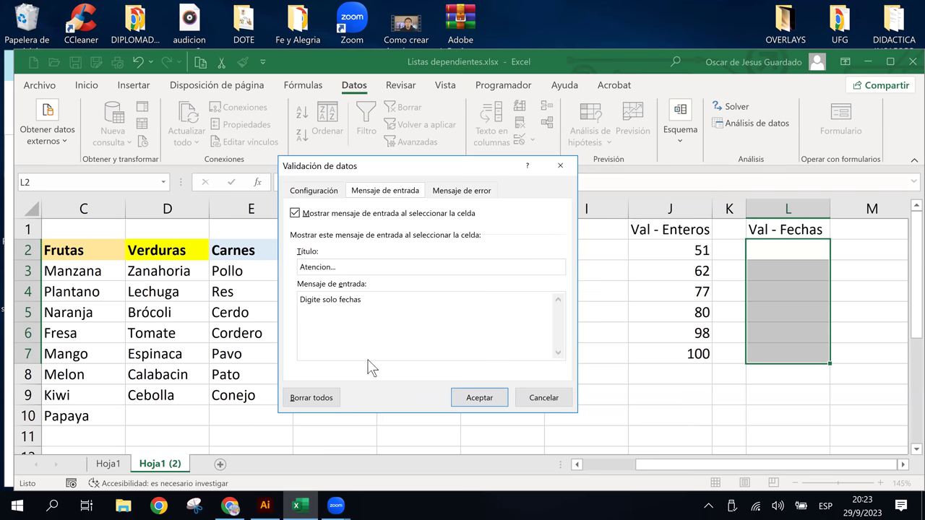
click(451, 191)
click(381, 194)
click(451, 191)
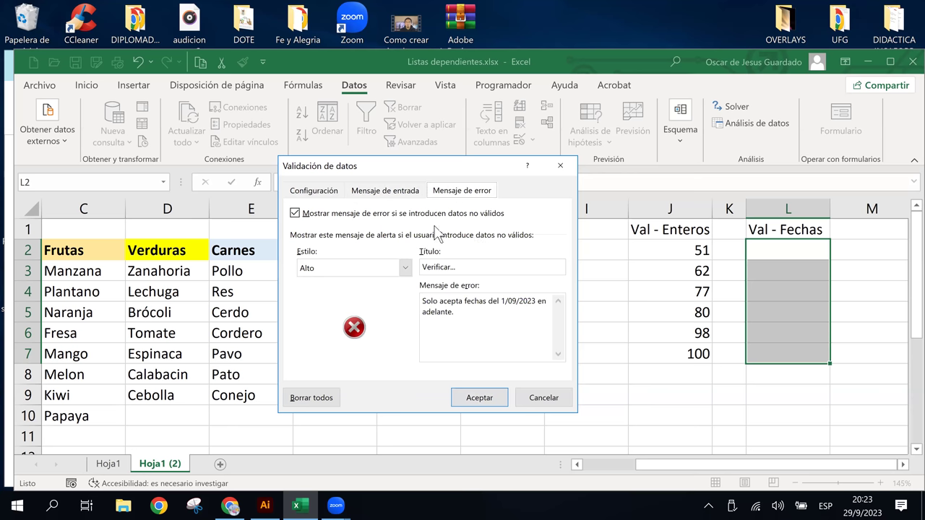
Apply the date validation rule to the Val - Fechas cells
click(481, 398)
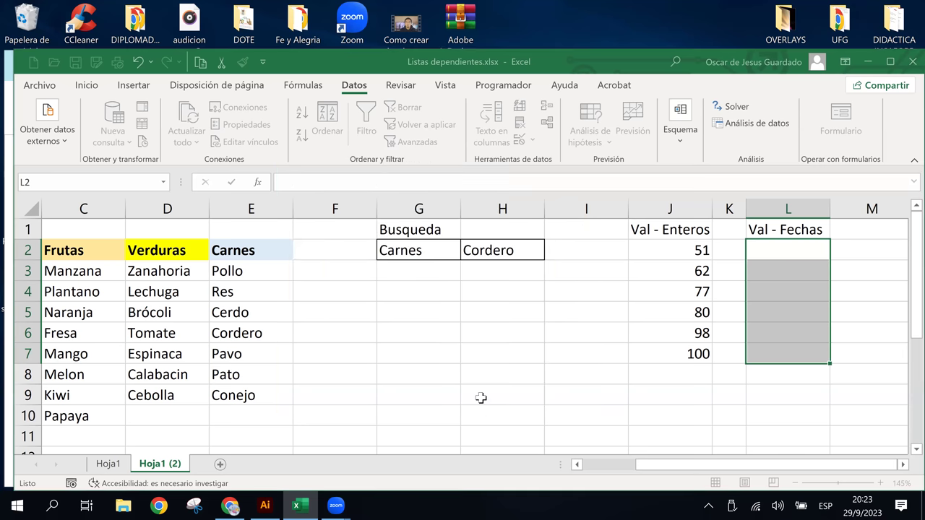
click(673, 413)
click(696, 330)
click(688, 254)
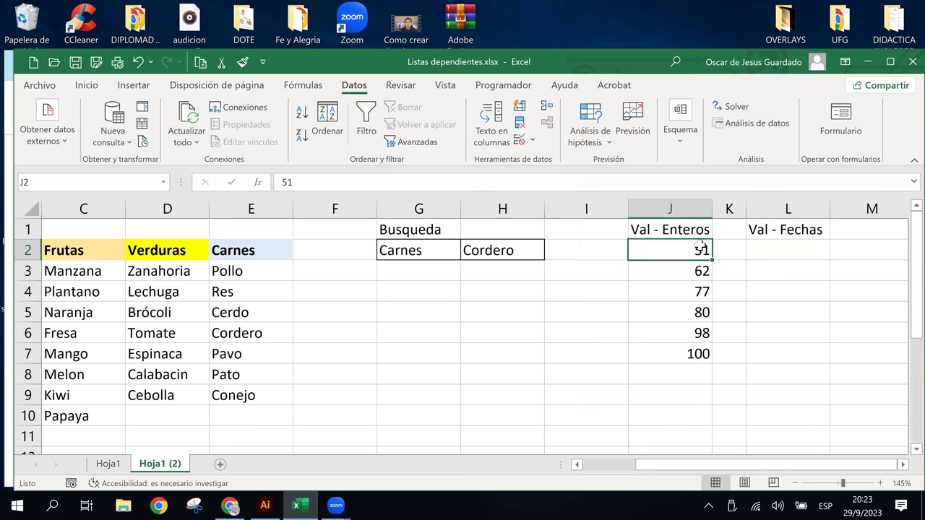
click(716, 251)
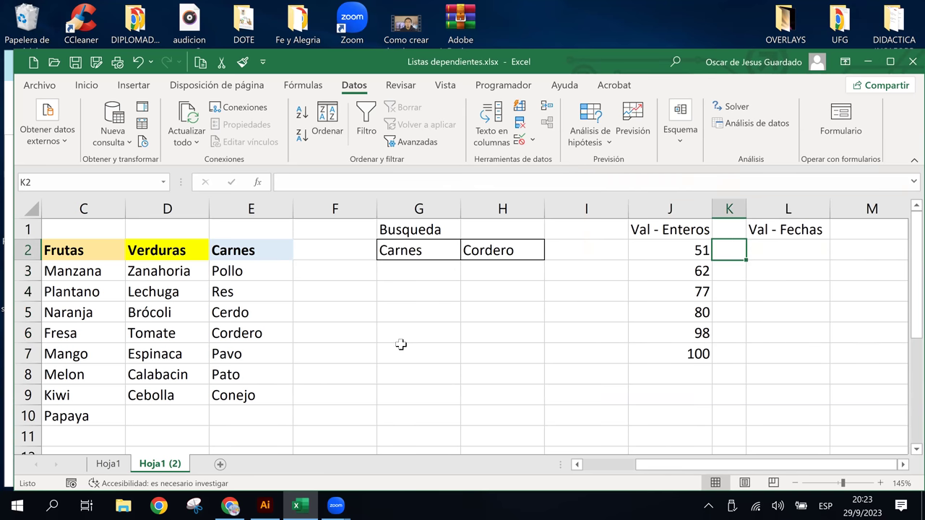
Check the 'Atencion...' prompt 'Digite solo fechas' on L2:L7 and nearby cells
key(Right)
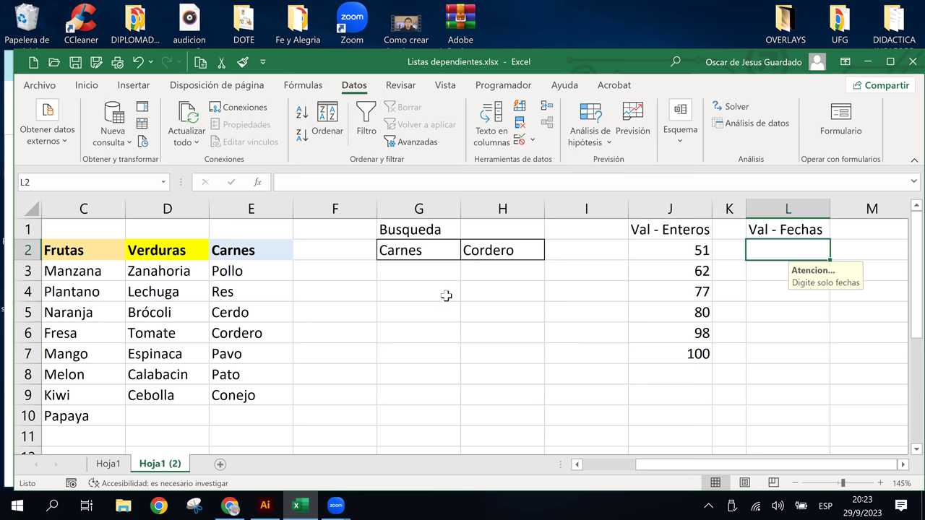
key(Down)
key(Down)
key(Down)
key(Down)
key(Down)
key(Down)
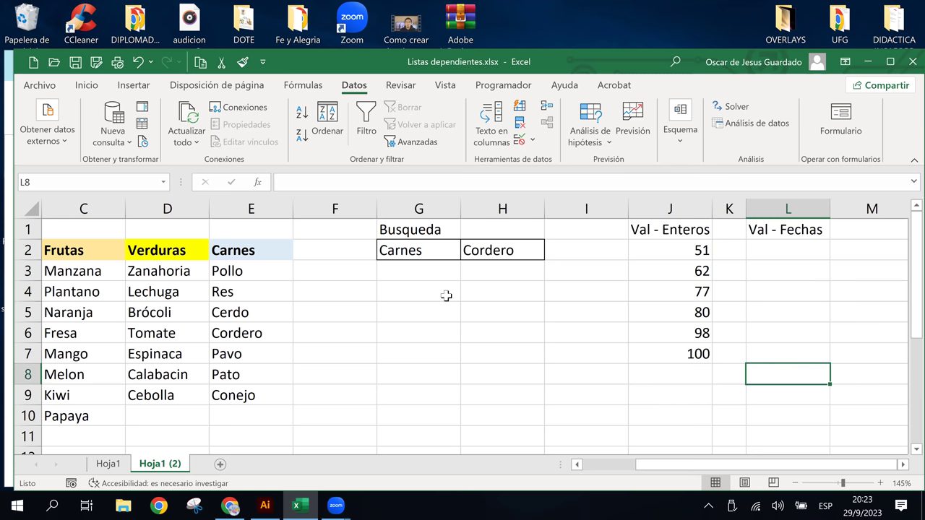
key(Right)
key(Left)
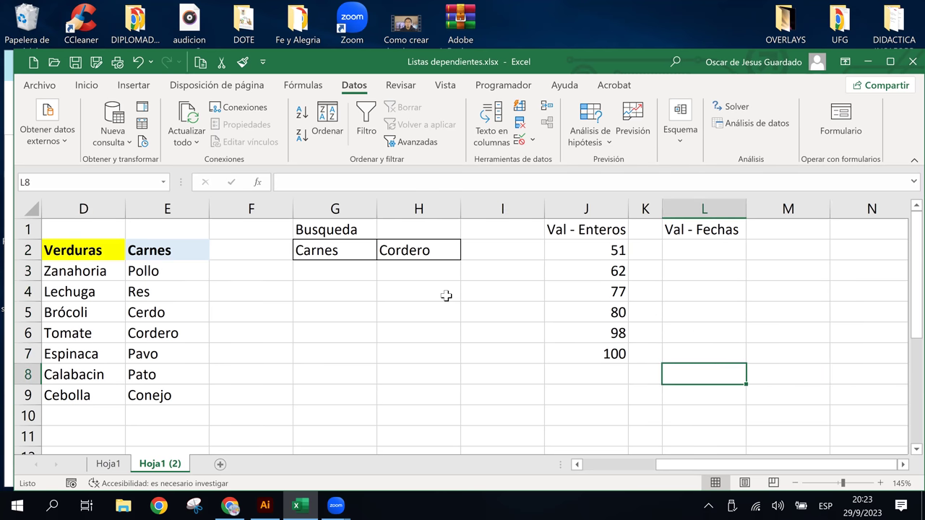
key(Up)
key(Up)
key(Right)
key(Up)
key(Up)
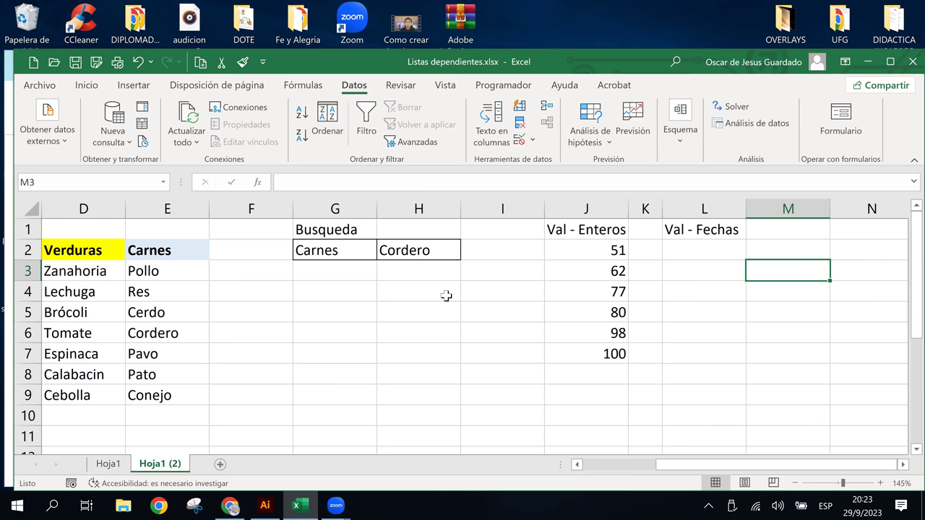
key(Up)
key(Left)
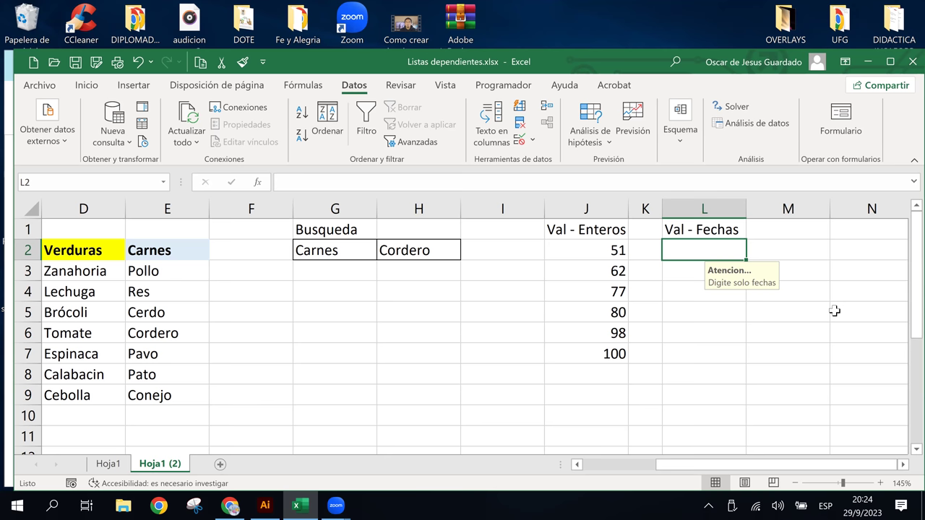
Test L2 with 25/8/2023, retry after the Verificar... alert, and enter 10/9/2023
text(25/8/)
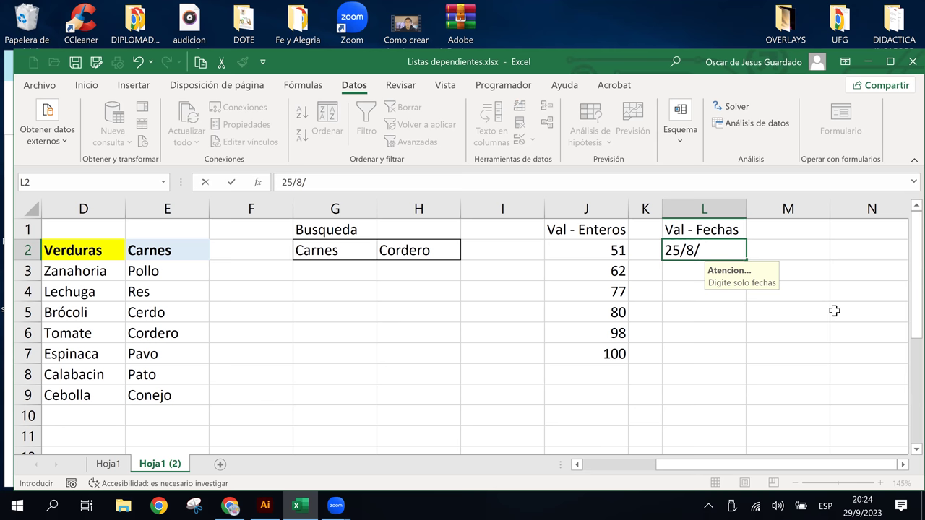
text(2023)
key(Return)
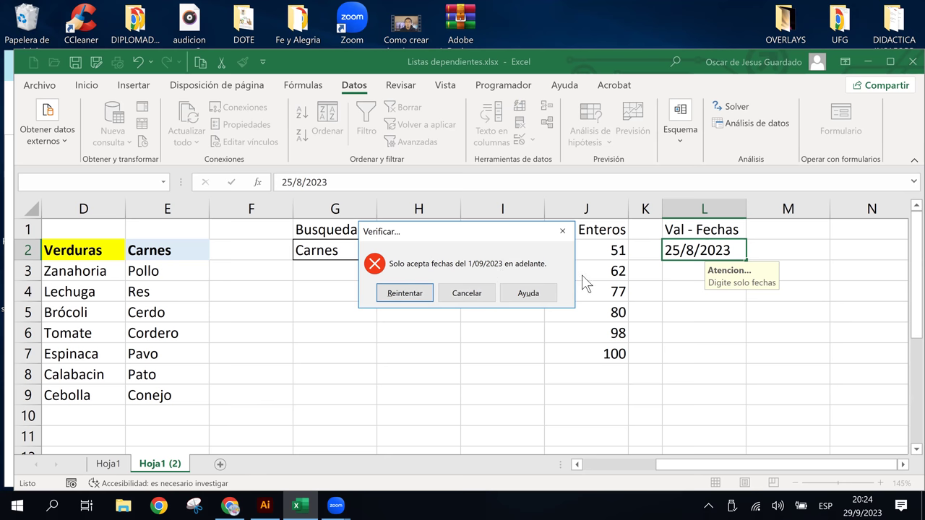
click(407, 293)
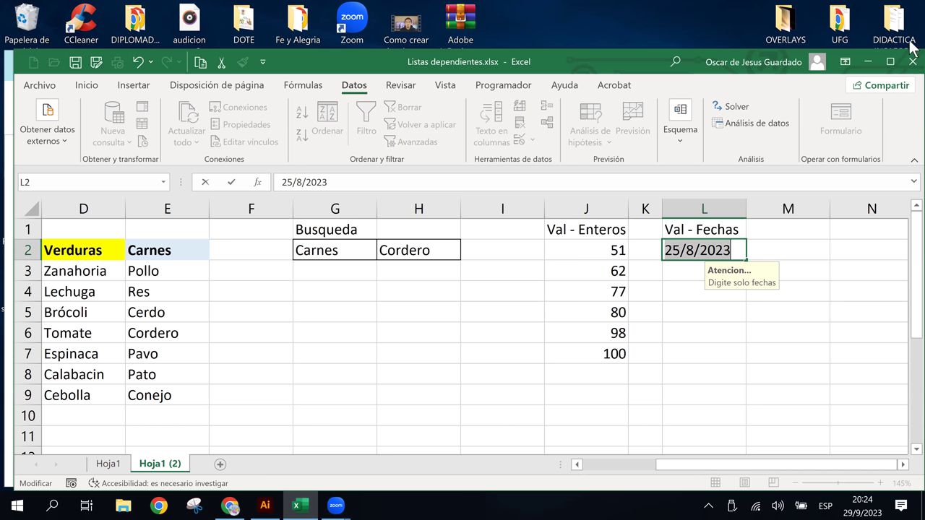
text(10/9/2023)
key(Return)
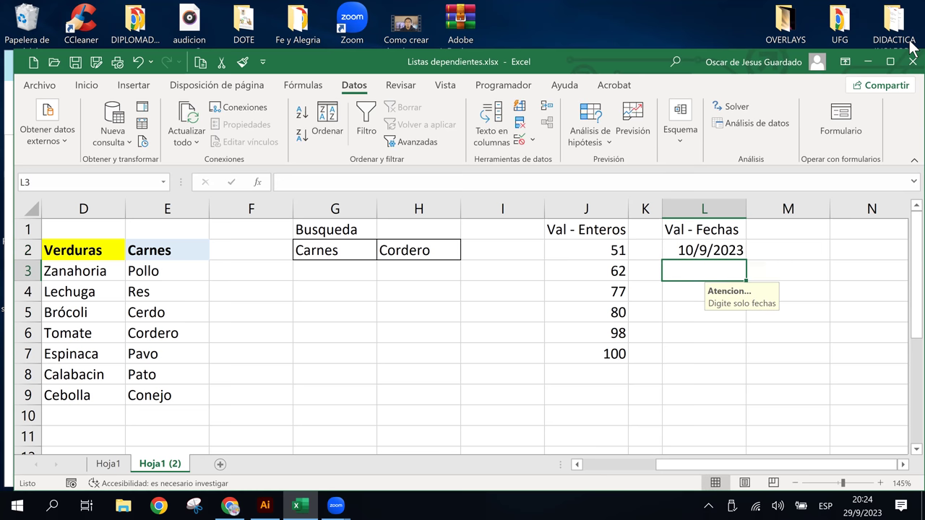
text(11)
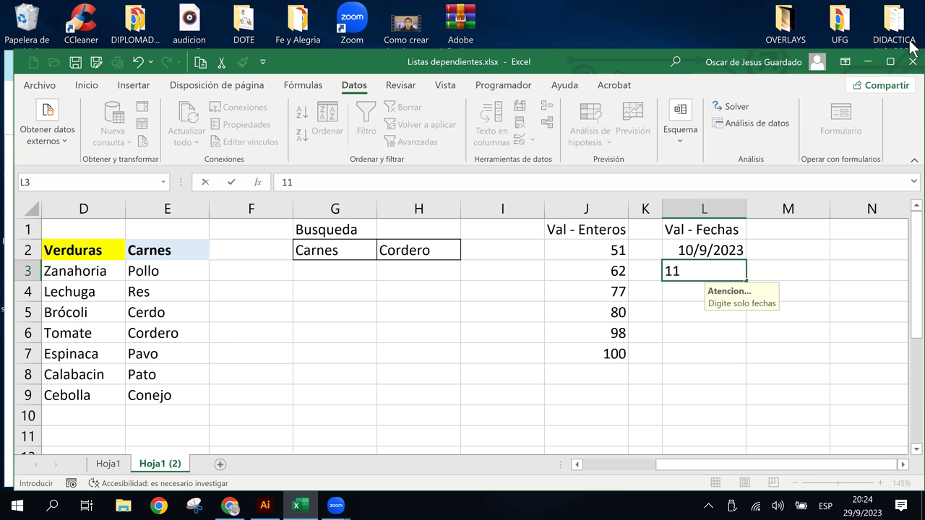
text(/9)
text(/2023)
key(Return)
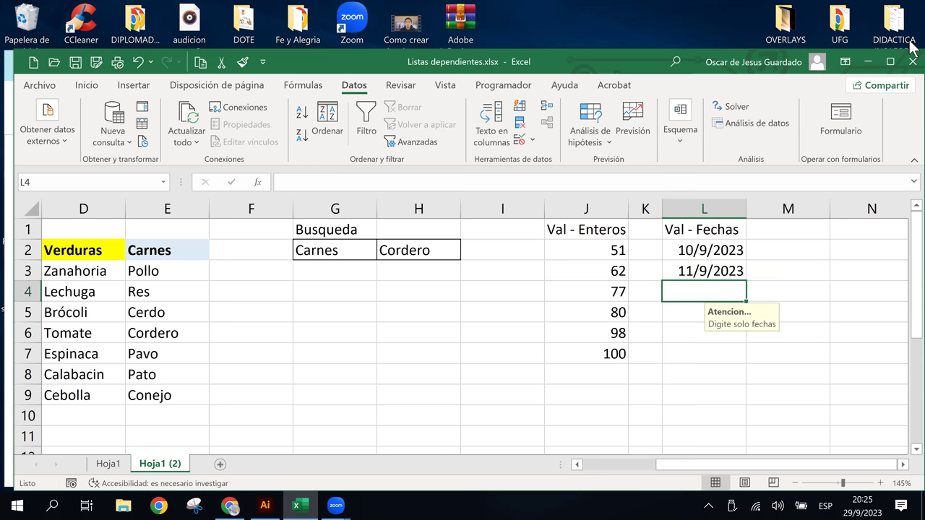
click(730, 274)
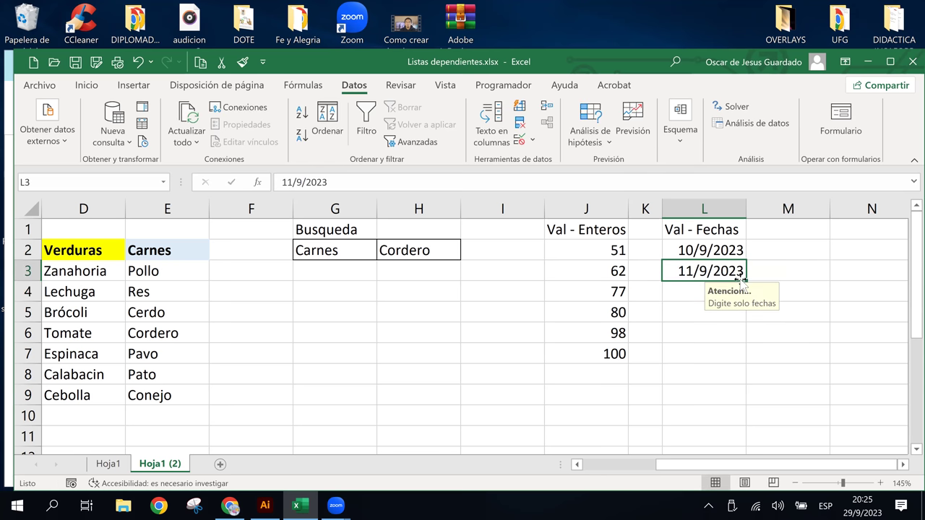
drag(746, 280, 745, 344)
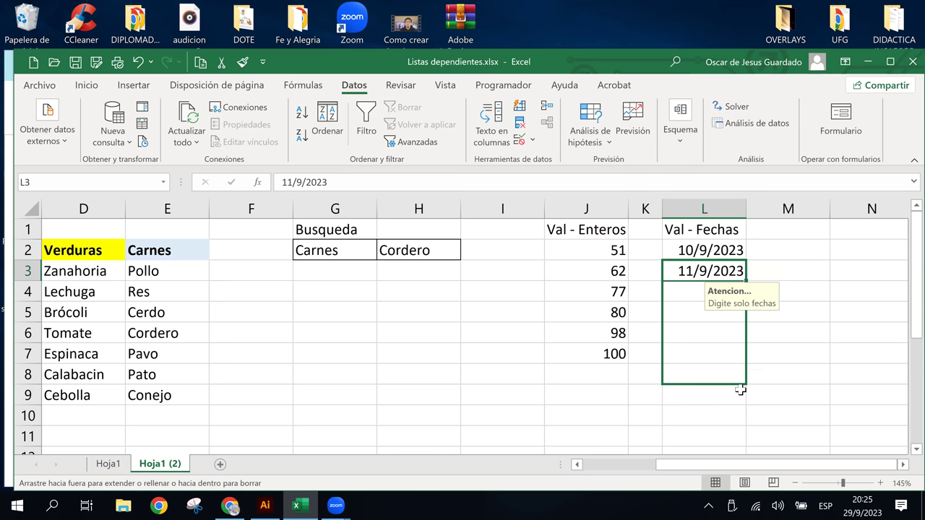
drag(745, 344, 742, 391)
click(655, 269)
click(698, 314)
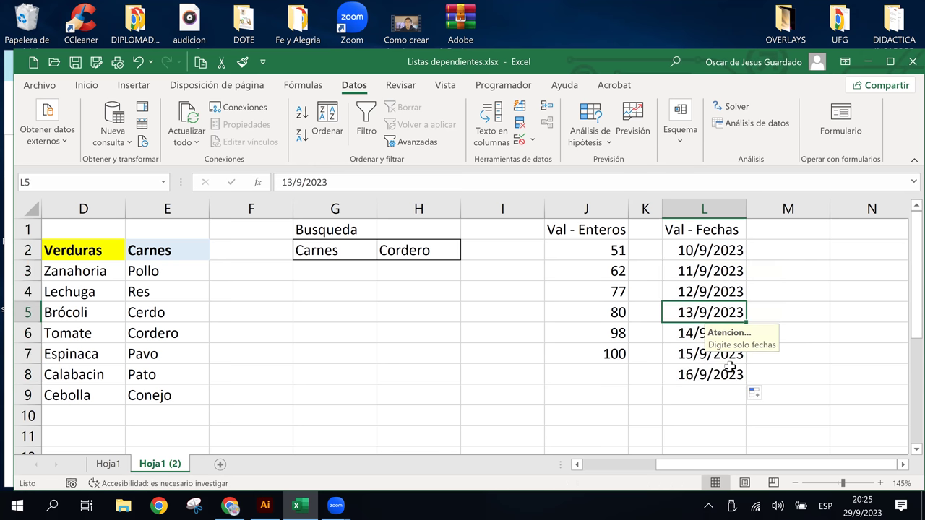
click(729, 374)
click(718, 356)
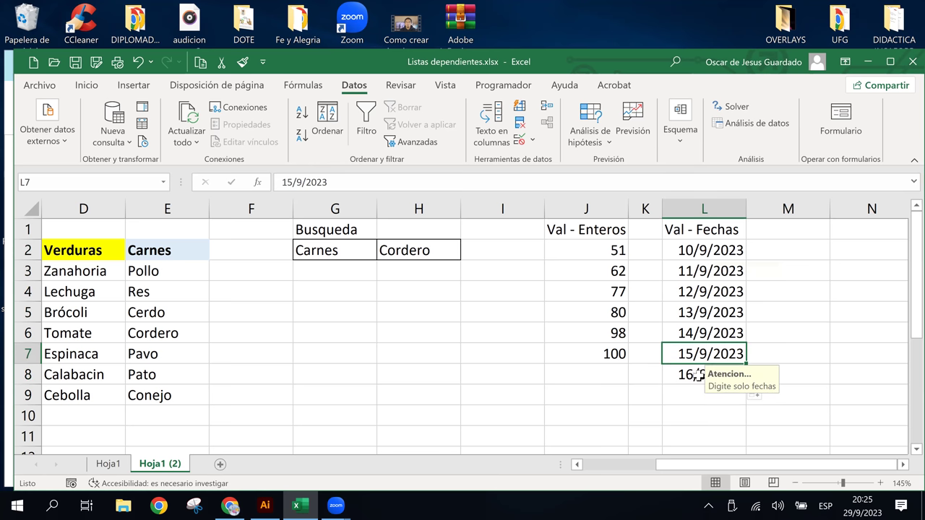
click(698, 376)
mouse_move(709, 245)
mouse_down()
mouse_move(728, 378)
mouse_move(745, 406)
mouse_up()
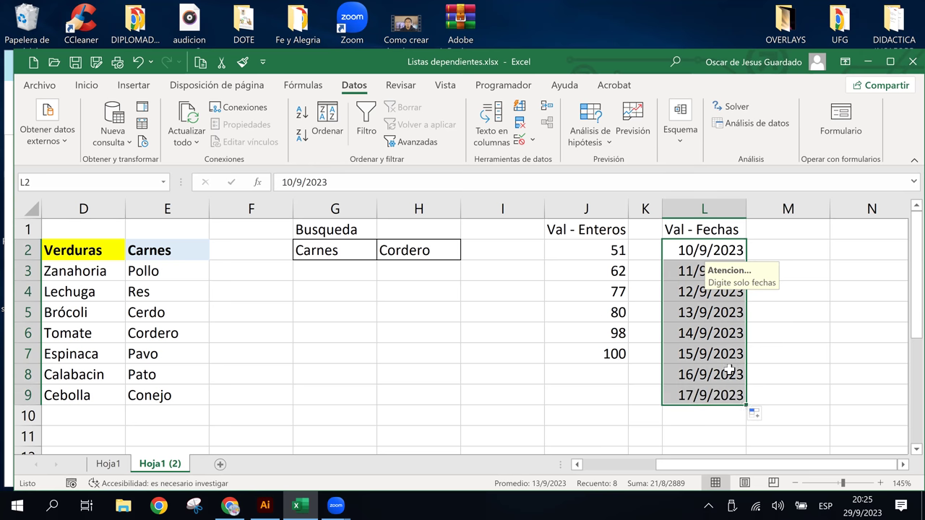
click(722, 374)
key(Down)
key(Up)
key(Down)
key(Down)
key(Up)
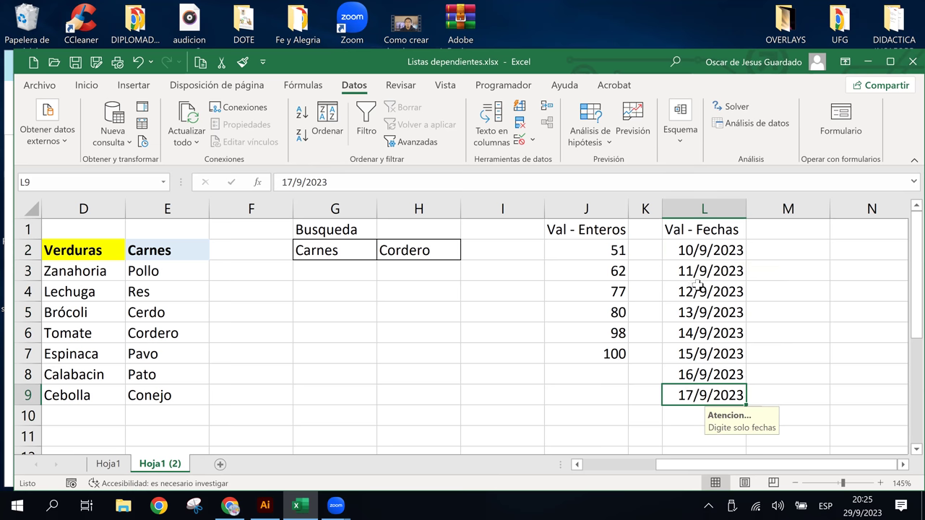
key(Up)
key(Up)
key(Up)
key(Up)
key(Down)
key(Down)
key(Down)
key(Up)
key(Up)
key(Up)
key(Down)
key(Down)
key(Down)
click(683, 252)
click(688, 352)
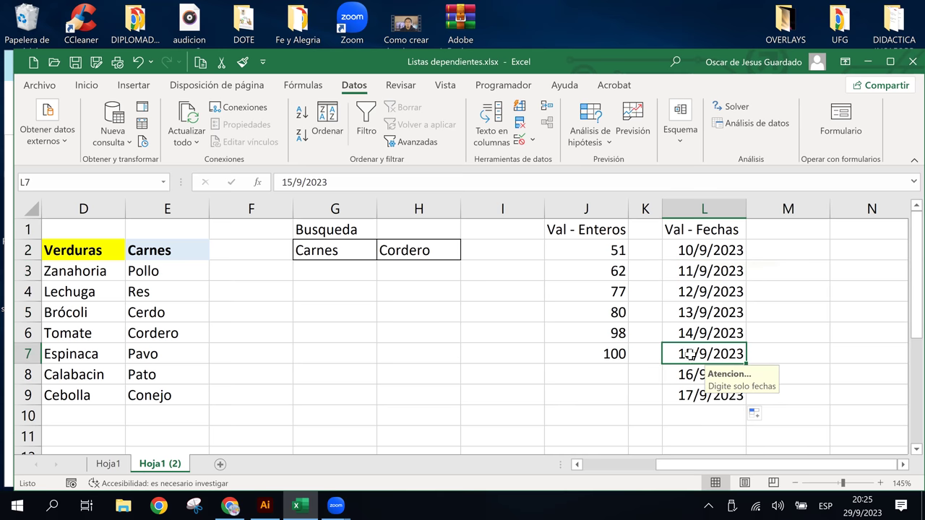
click(695, 394)
click(721, 292)
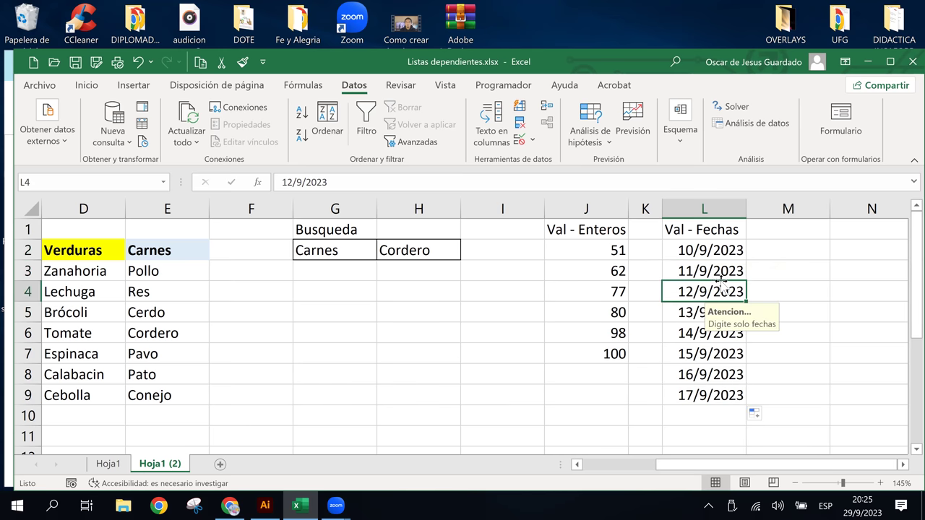
click(695, 250)
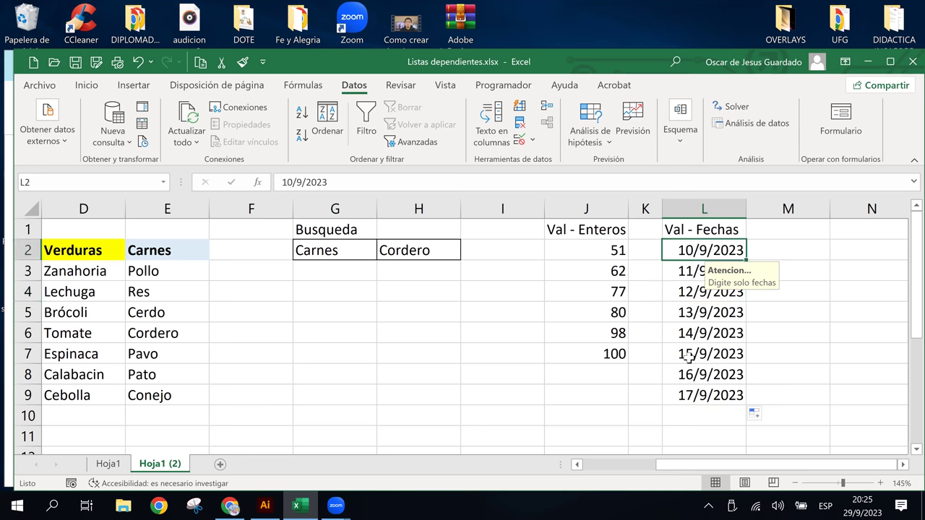
Enter 25/9/2023 in L2 and fill daily dates down to L9
text(25)
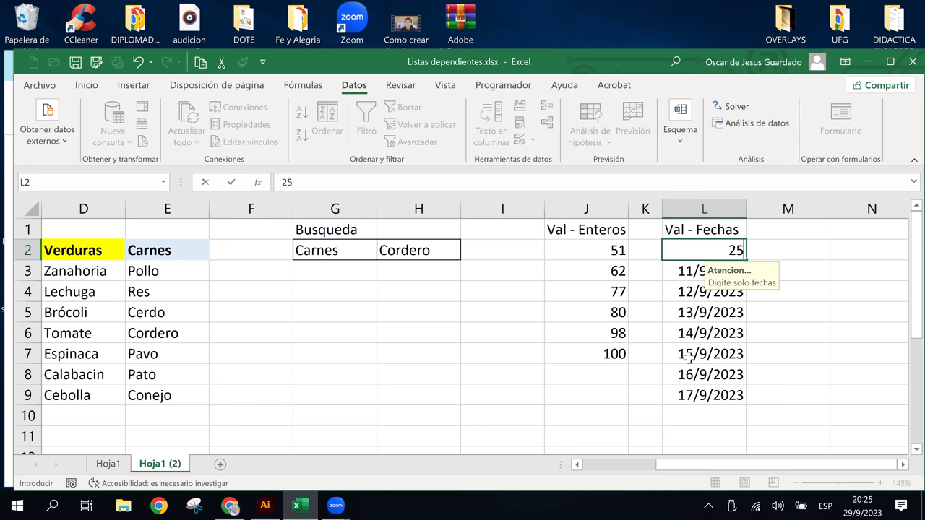
text(/9)
text(/2023)
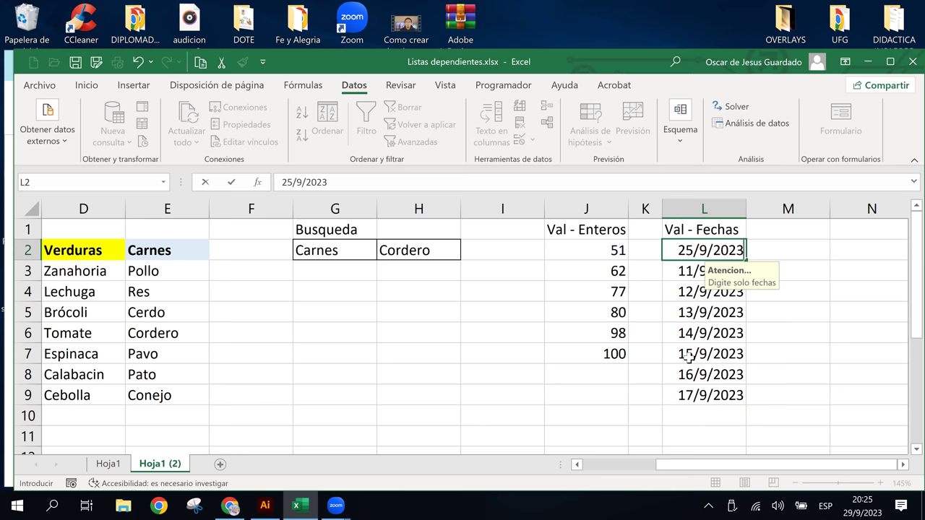
key(Return)
click(698, 255)
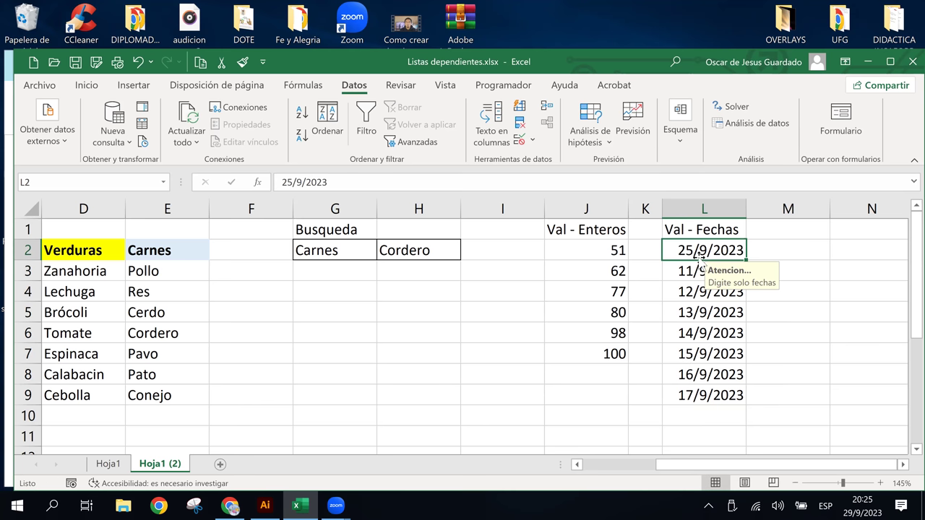
drag(744, 257, 752, 403)
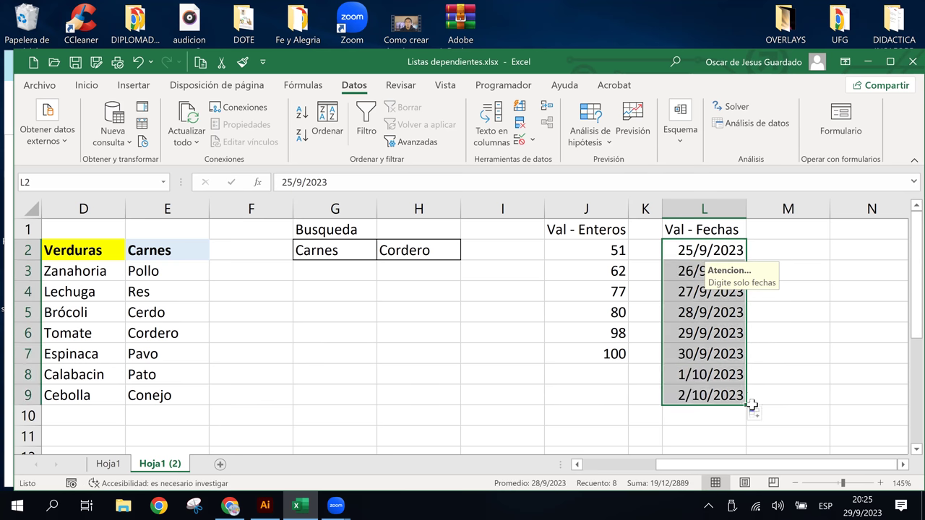
Check the filled dates through 2/10/2023 and their input messages
click(679, 303)
click(680, 253)
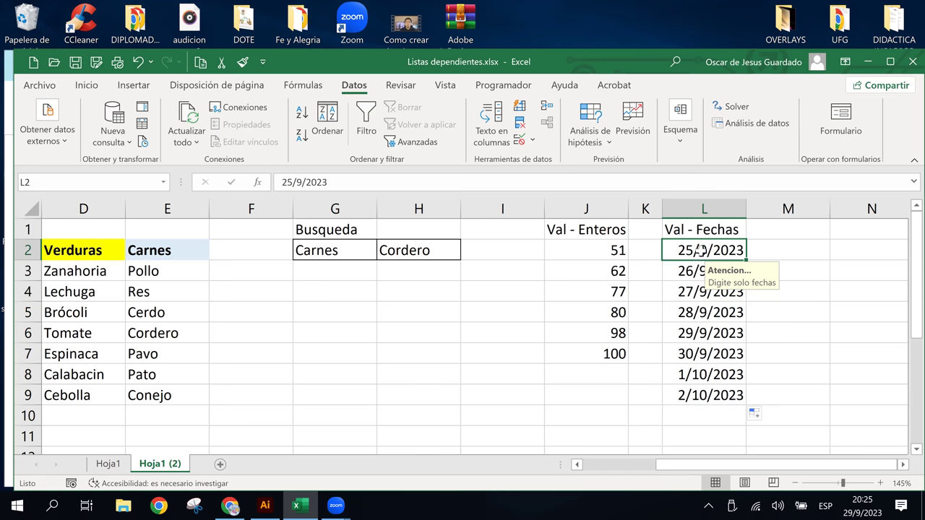
click(707, 302)
click(700, 253)
click(731, 382)
click(696, 397)
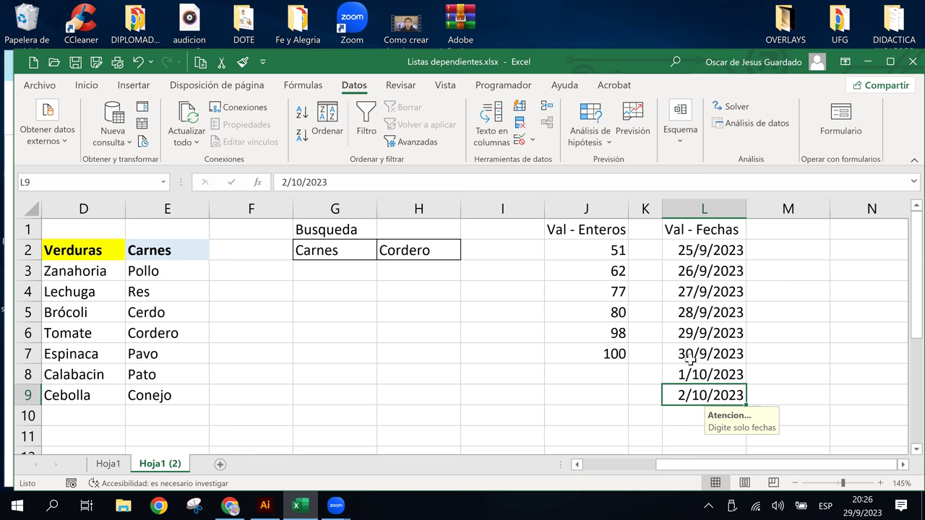
click(702, 253)
click(701, 293)
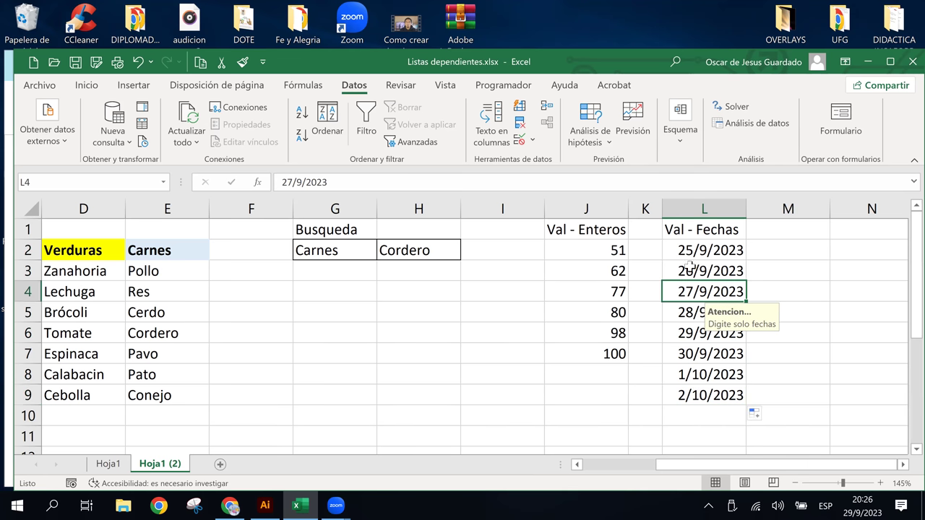
click(725, 354)
click(716, 318)
click(709, 256)
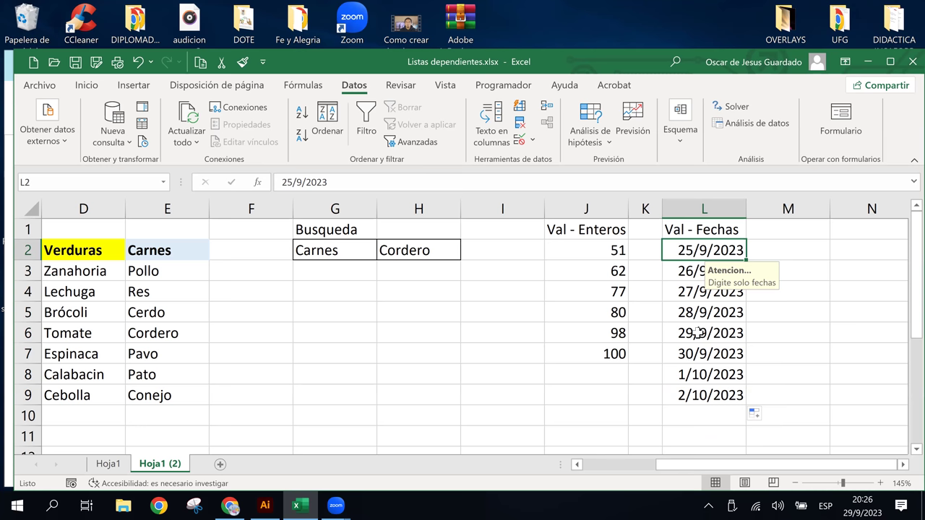
click(733, 332)
click(726, 273)
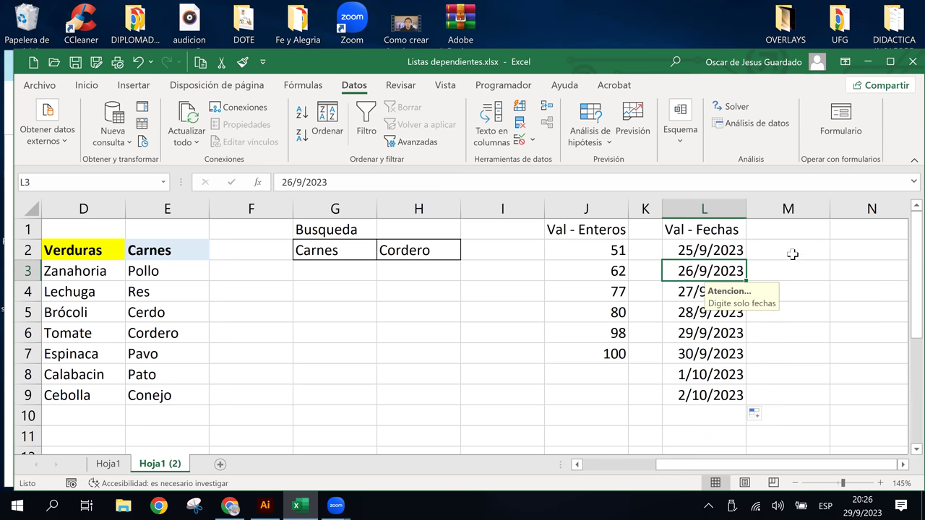
click(792, 253)
click(720, 266)
click(702, 257)
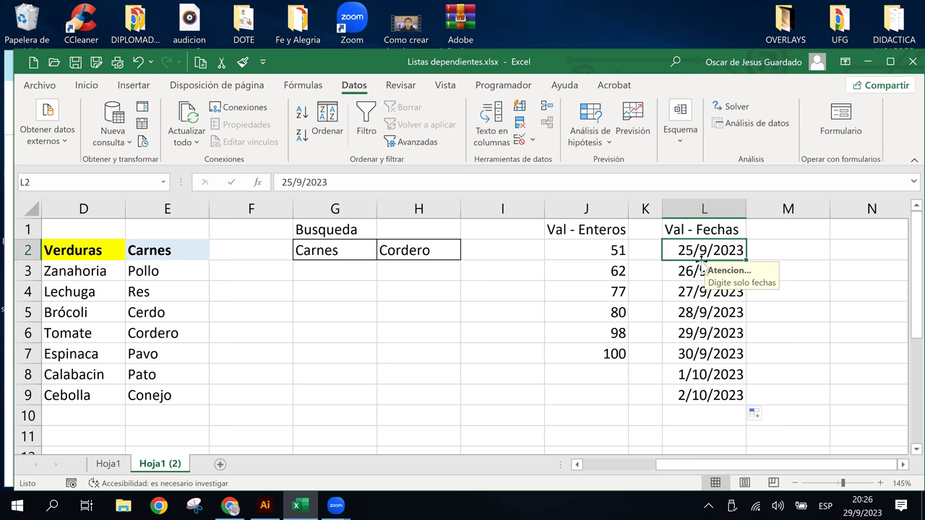
click(620, 338)
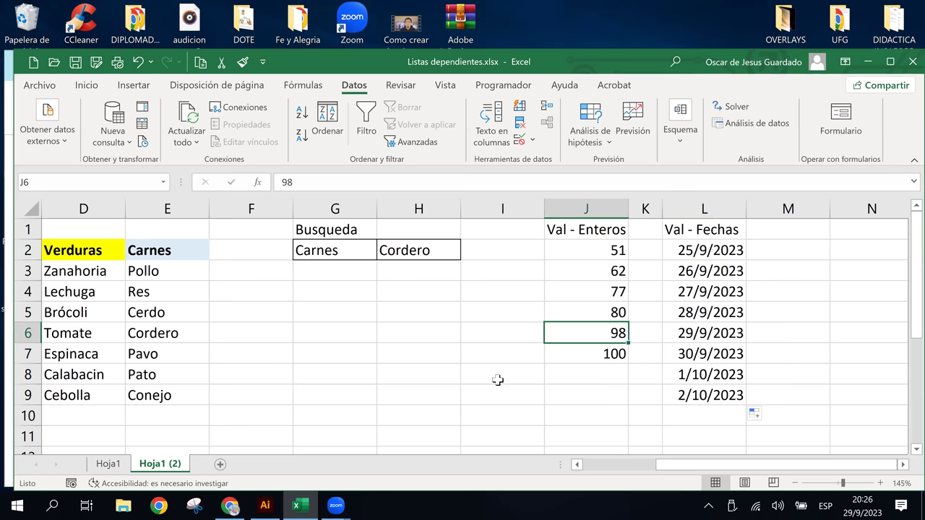
Scroll the Chrome course page to the 'Lista de validación de datos' example, Figura 4
click(229, 506)
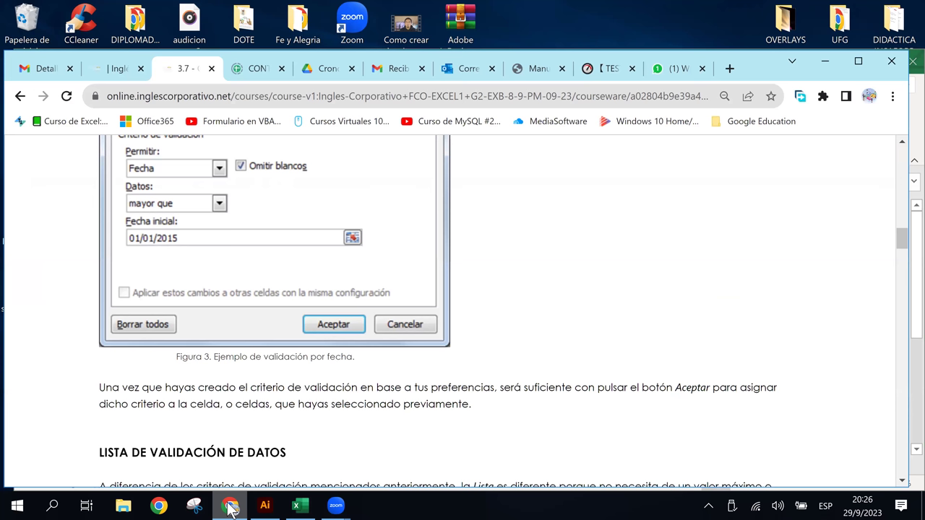
scroll(241, 409, down, 1)
scroll(242, 410, down, 1)
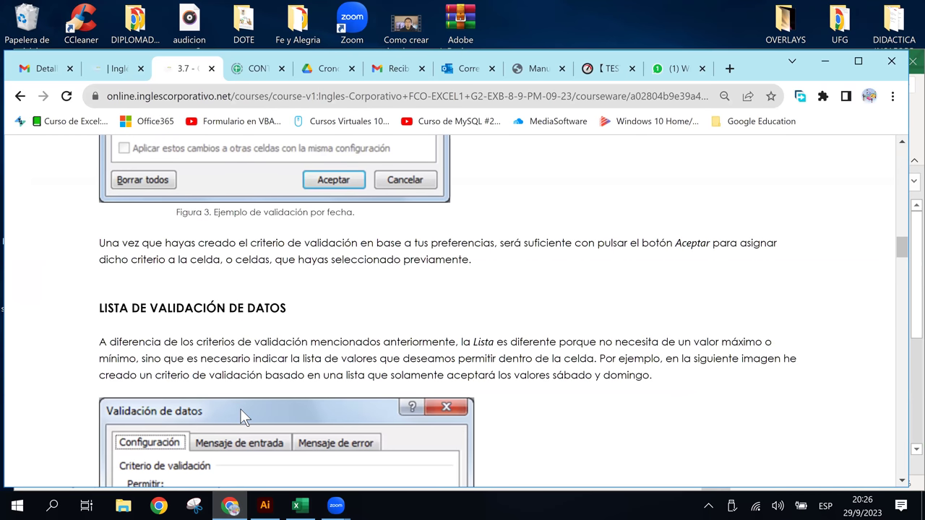
scroll(241, 410, down, 1)
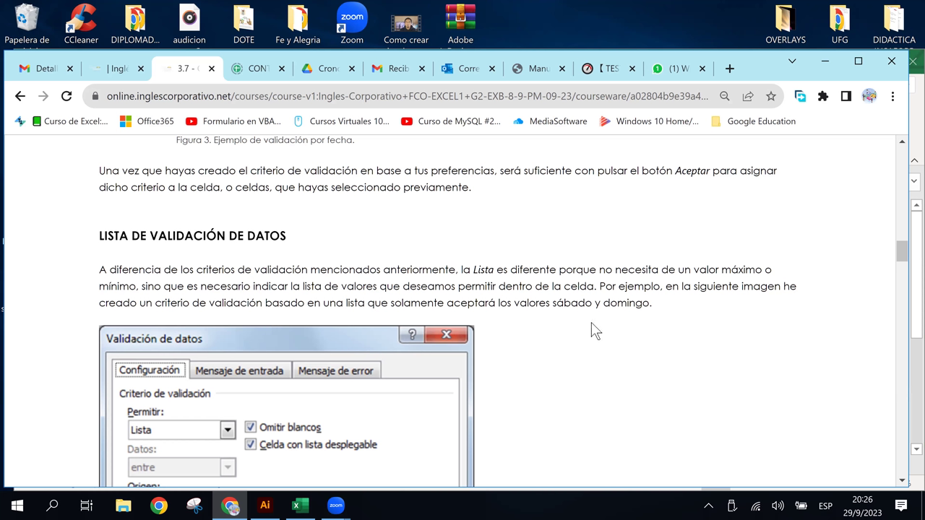
scroll(472, 323, down, 2)
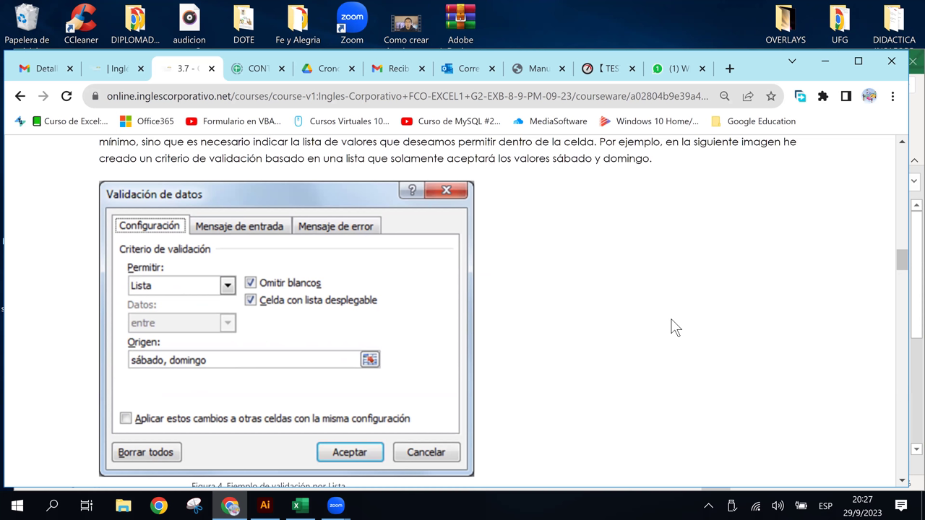
Narrow the empty columns I, M, K and F
click(299, 506)
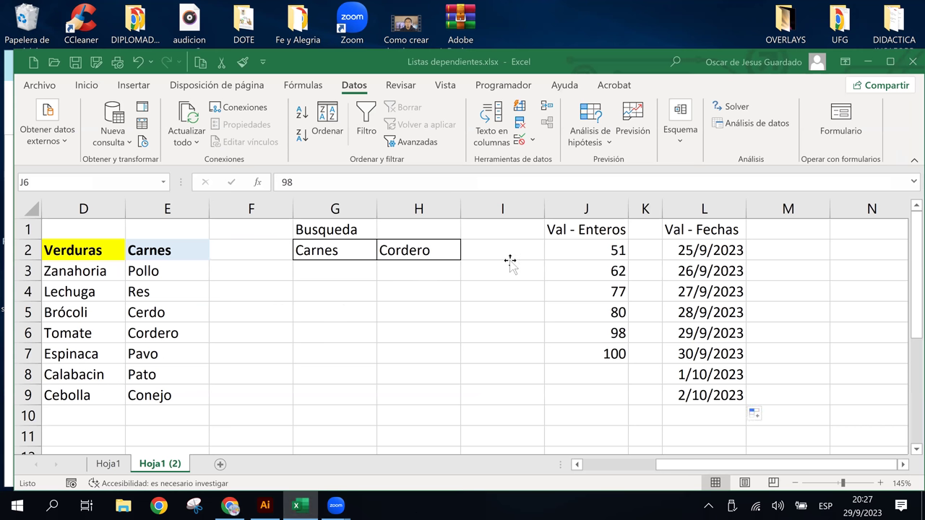
click(528, 248)
click(518, 312)
click(533, 254)
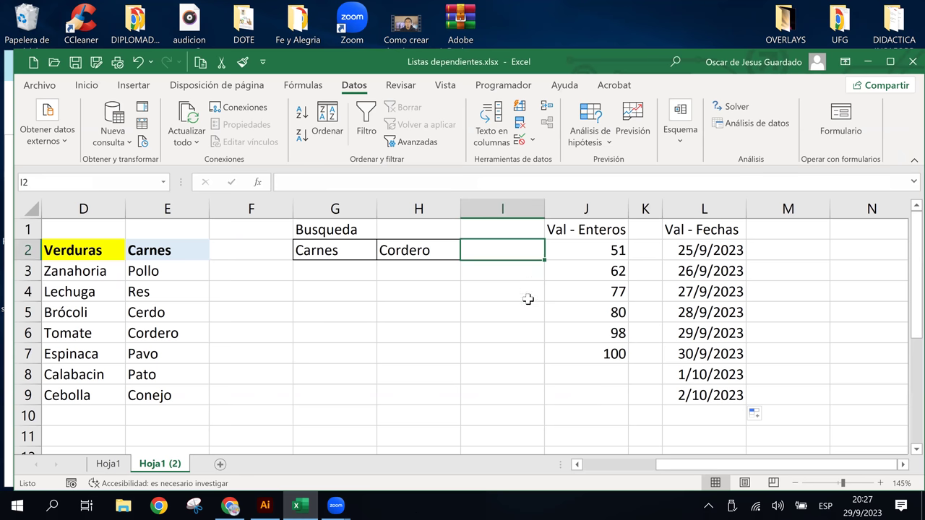
drag(544, 208, 489, 233)
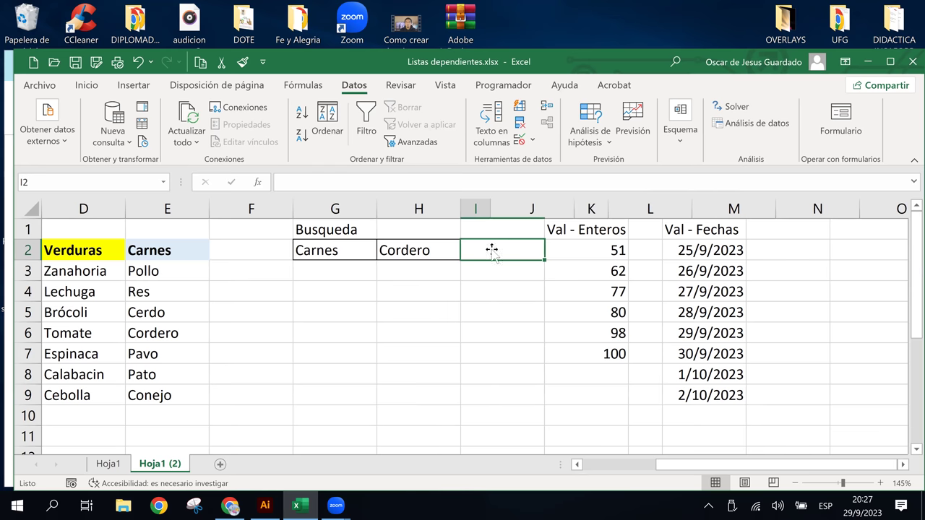
click(727, 248)
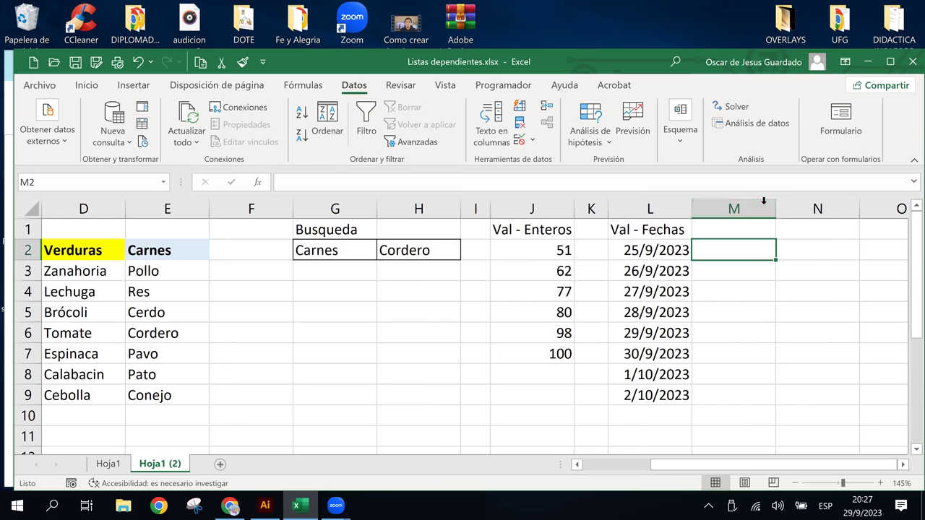
drag(775, 214, 707, 217)
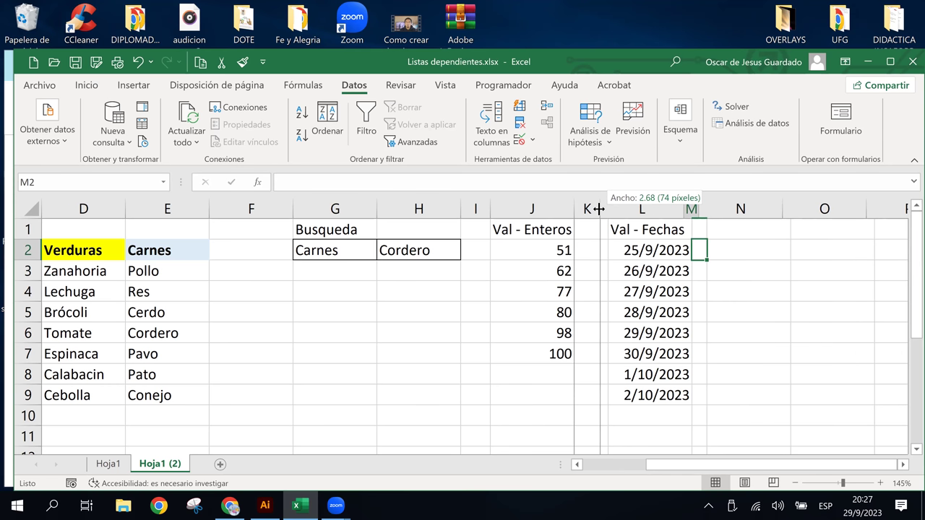
drag(612, 217, 600, 217)
drag(293, 213, 250, 223)
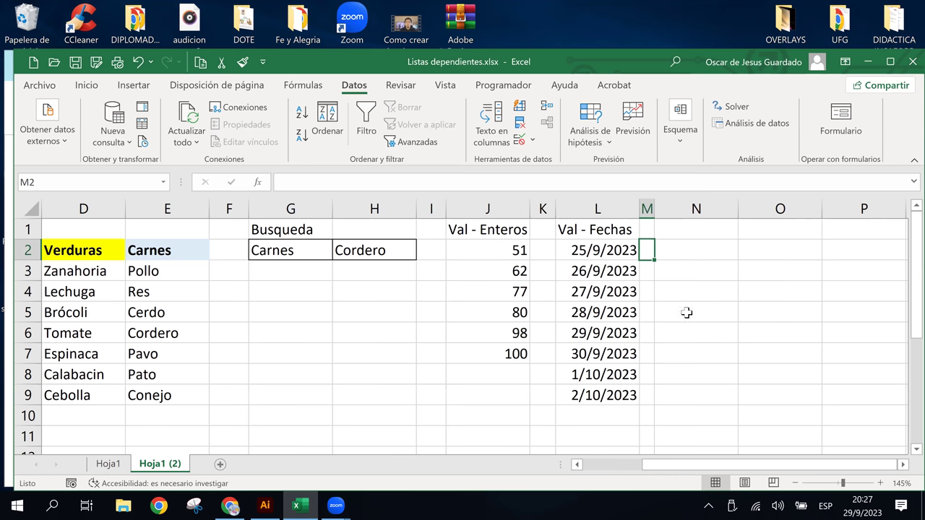
Type the header 'Val - Listas' in N1 and select N2 beneath it
click(708, 260)
click(682, 228)
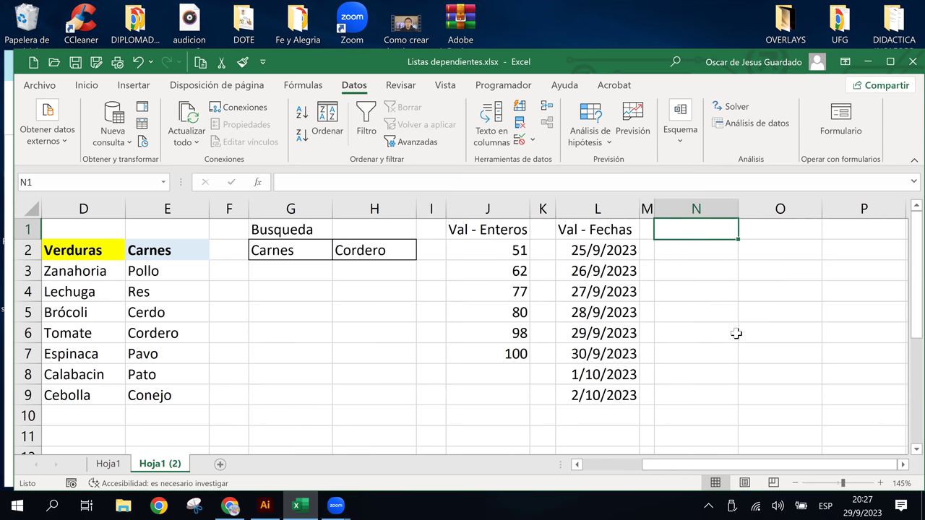
text(Val - )
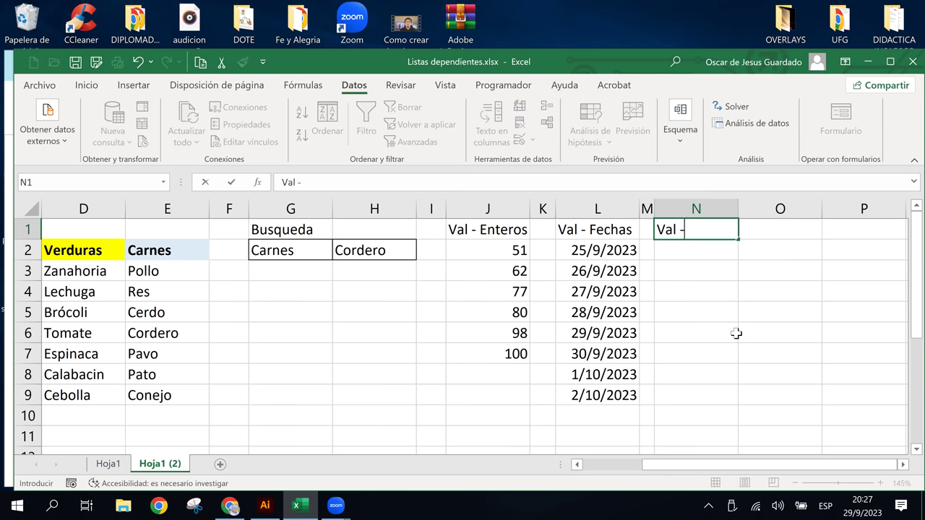
text(Listas)
key(Return)
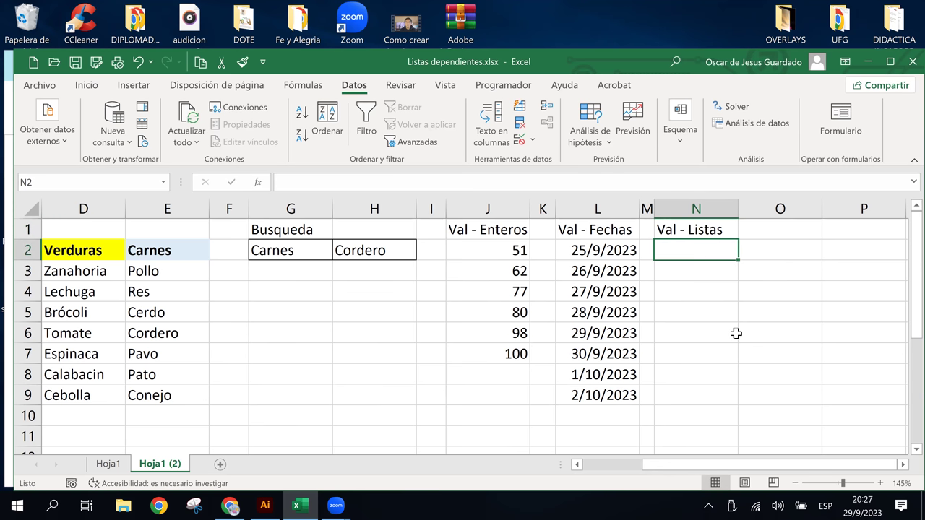
click(680, 266)
click(682, 249)
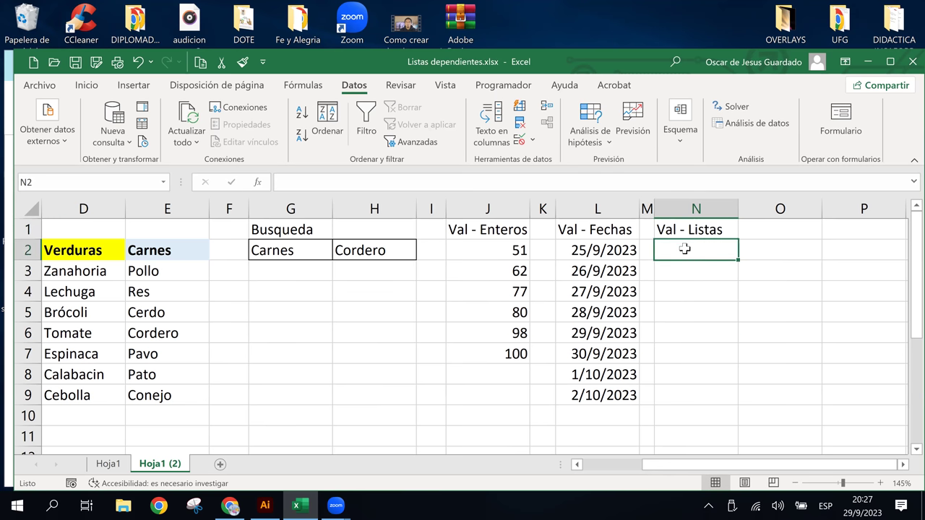
click(231, 506)
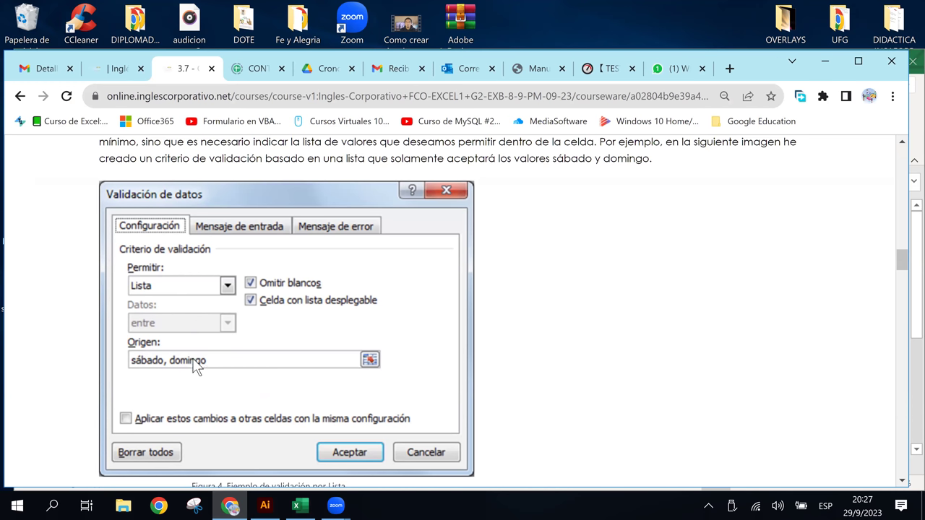
click(299, 506)
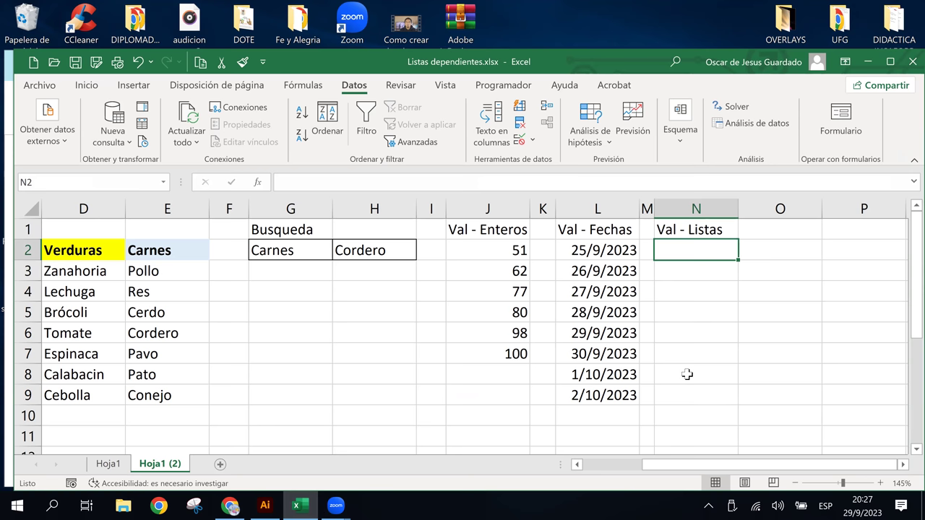
Give N2 a Lista validation with source Sabado, Domingo
click(519, 143)
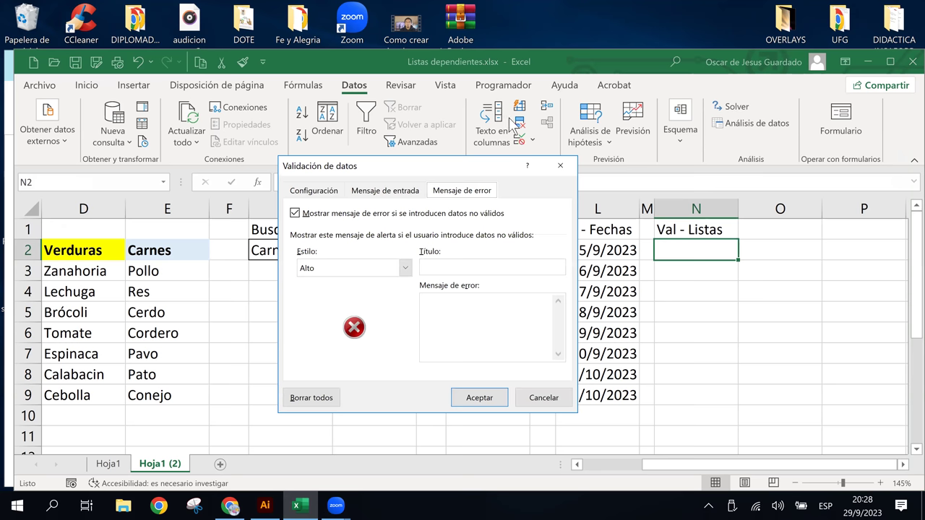
click(331, 191)
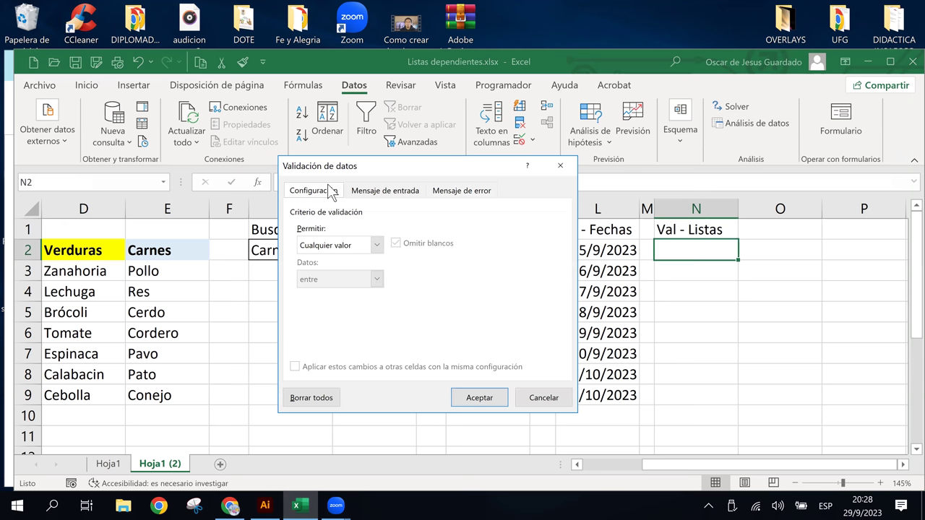
click(370, 244)
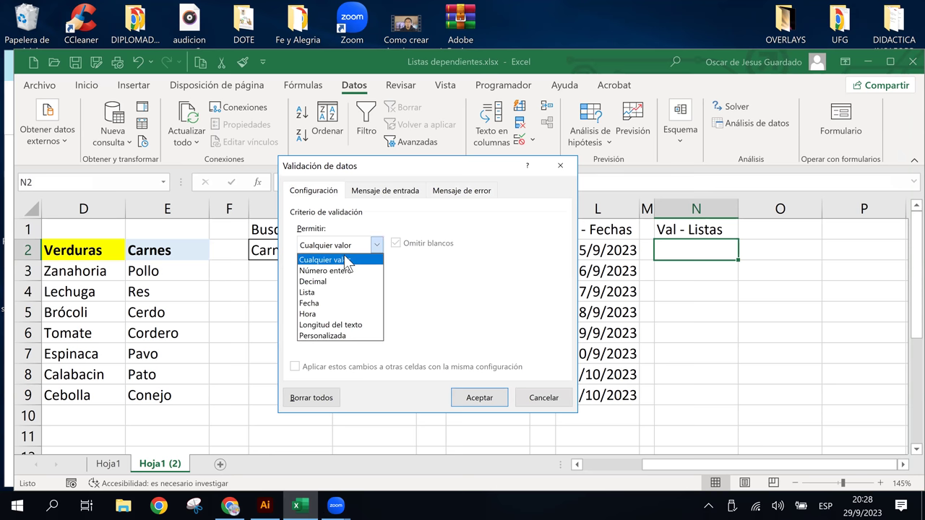
click(330, 292)
click(351, 312)
text(Sabado)
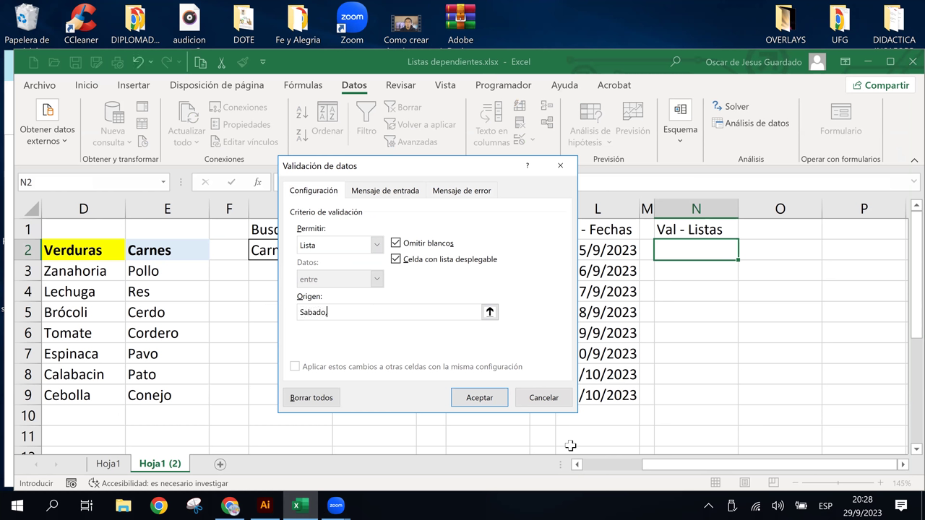
text(, Domingo)
click(479, 397)
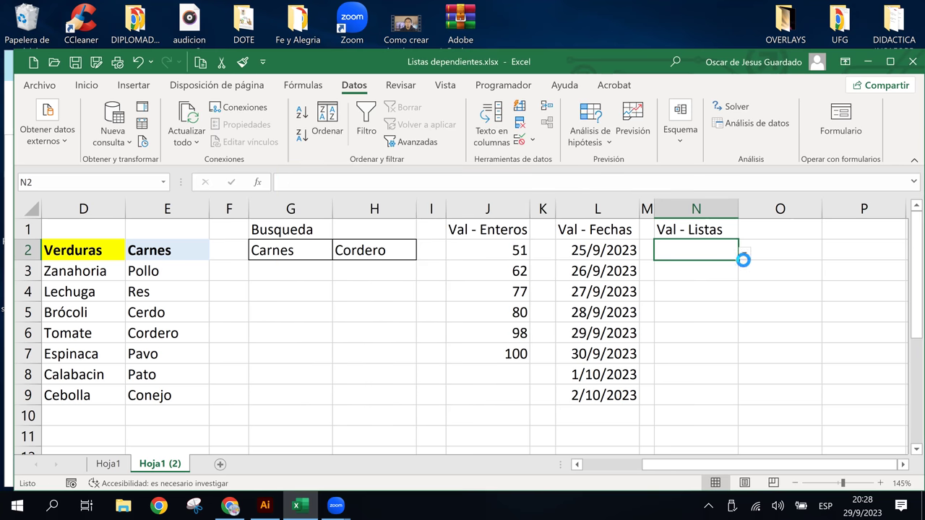
ctrl+scroll(741, 255, up, 2)
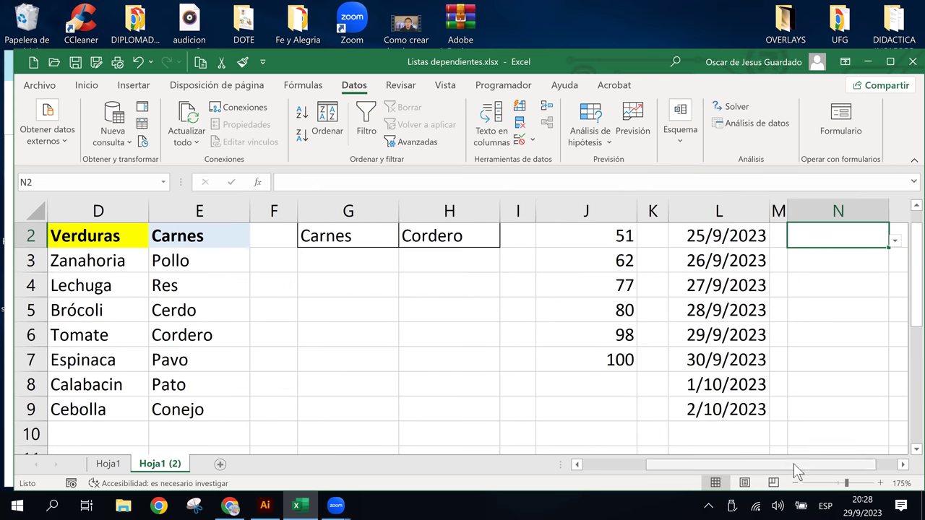
scroll(795, 464, right, 1)
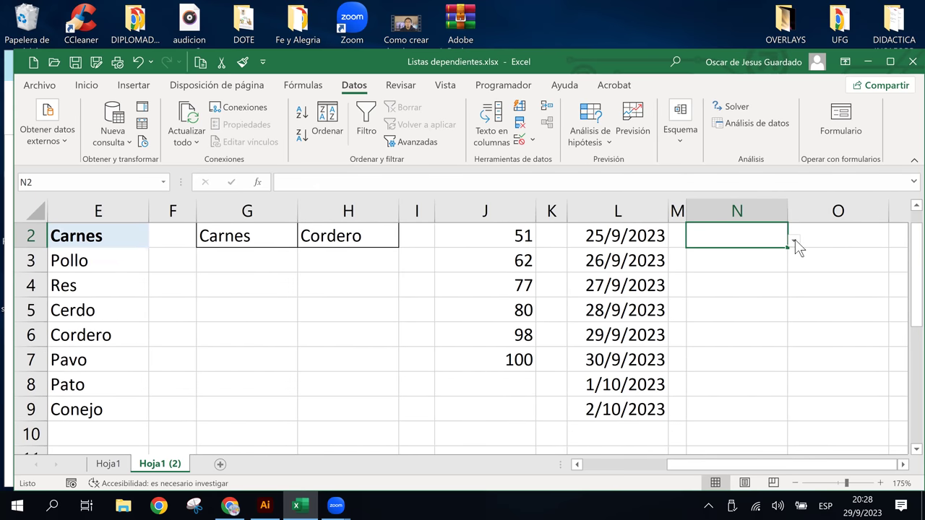
click(794, 241)
click(795, 241)
click(795, 241)
click(794, 240)
click(794, 240)
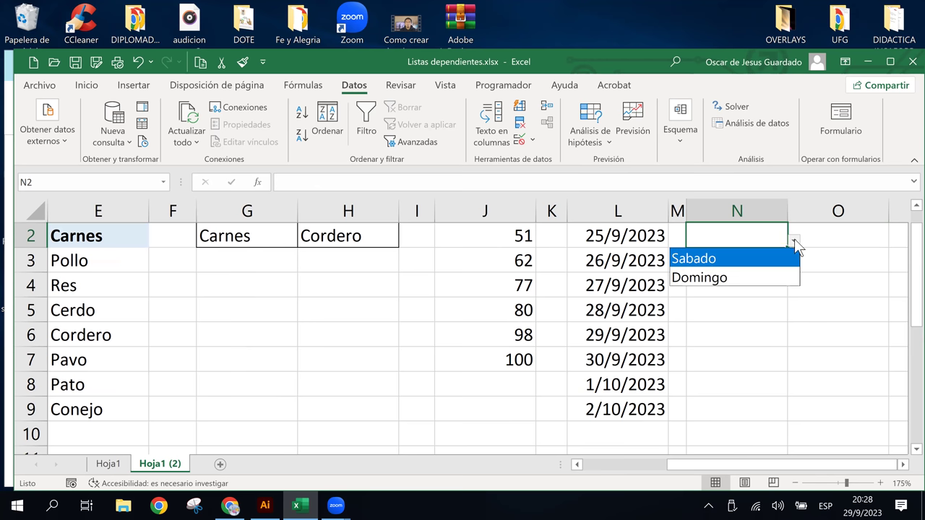
click(753, 231)
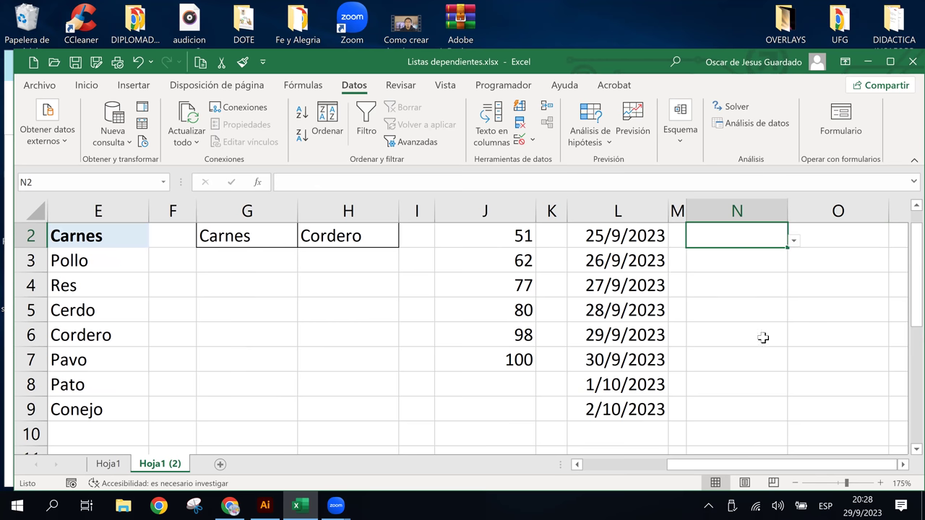
scroll(764, 337, up, 1)
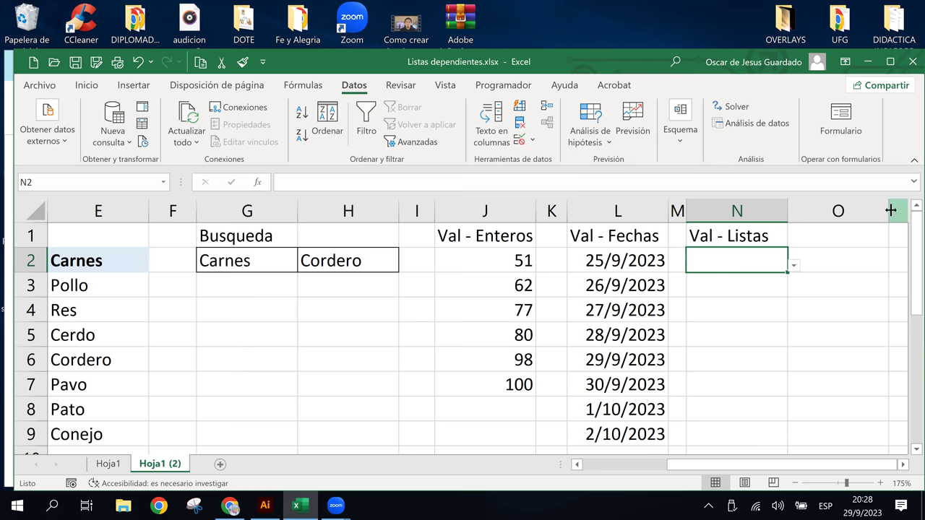
Scroll the course page to the example using weekday names in G1:G7 as the list source
click(230, 506)
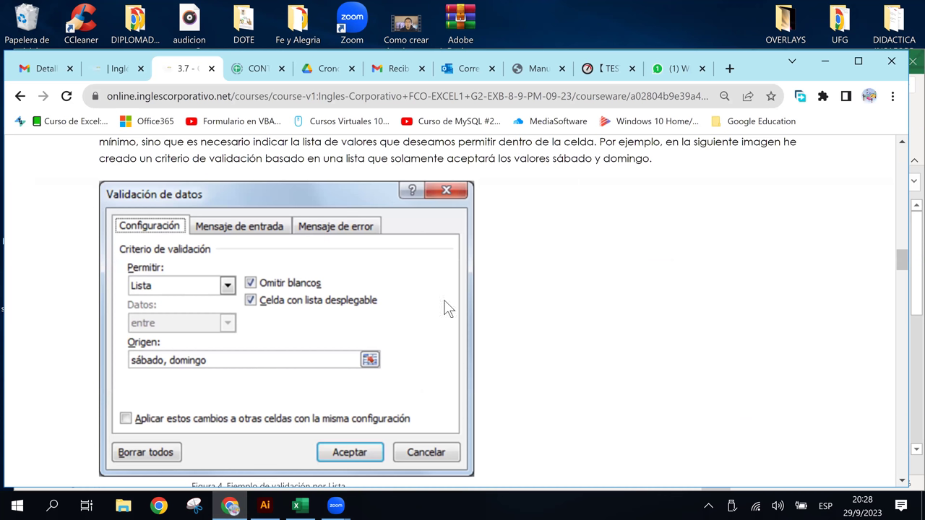
scroll(484, 331, down, 3)
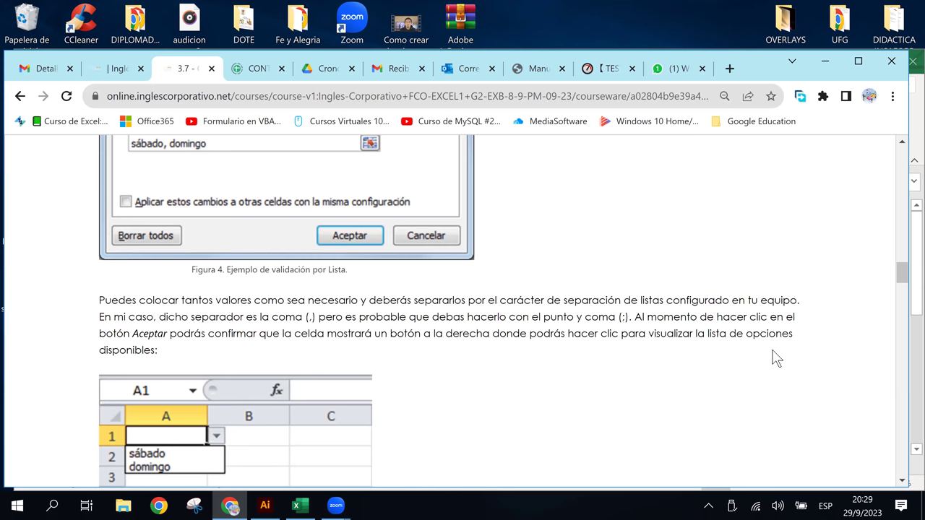
scroll(447, 368, down, 1)
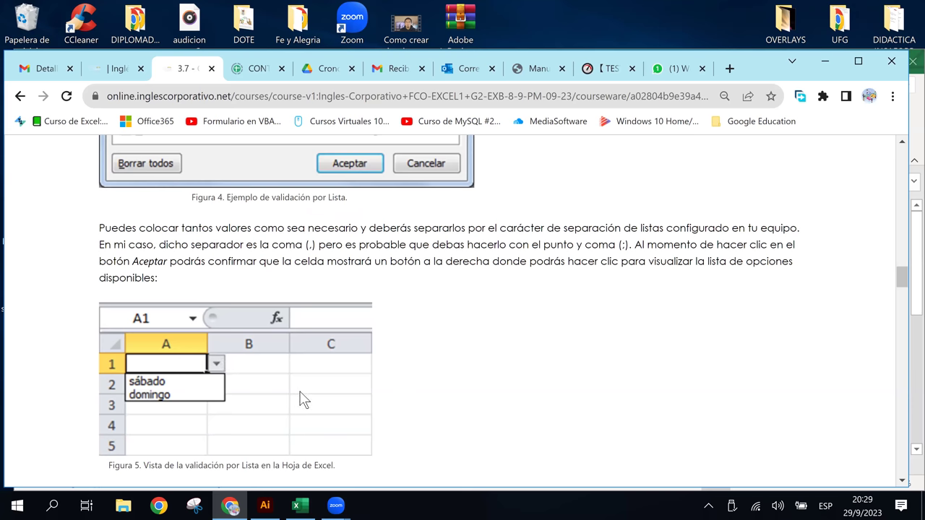
scroll(301, 398, down, 2)
scroll(304, 400, down, 1)
scroll(303, 400, down, 1)
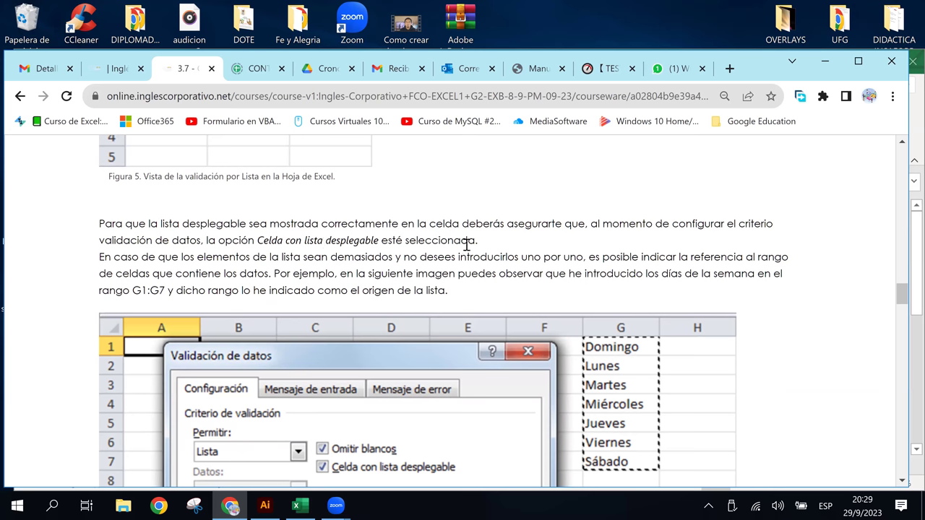
scroll(465, 244, down, 1)
scroll(466, 244, up, 1)
click(294, 508)
Check N2's dropdown, then clear all of its validation rules
click(716, 267)
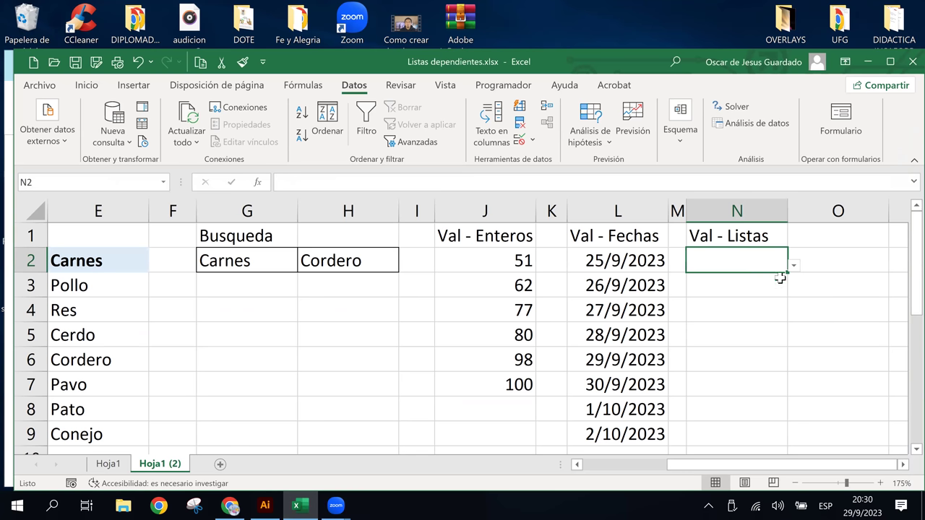
click(795, 267)
click(795, 267)
click(518, 140)
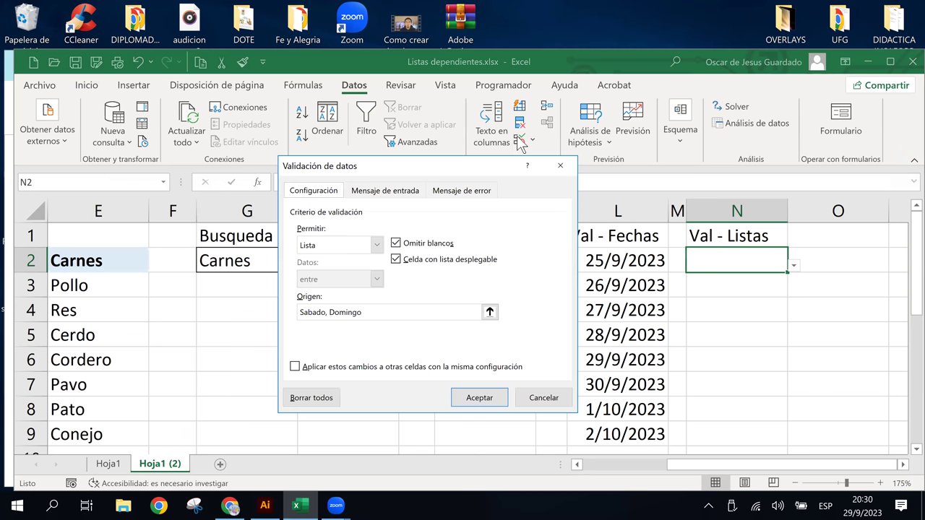
click(321, 403)
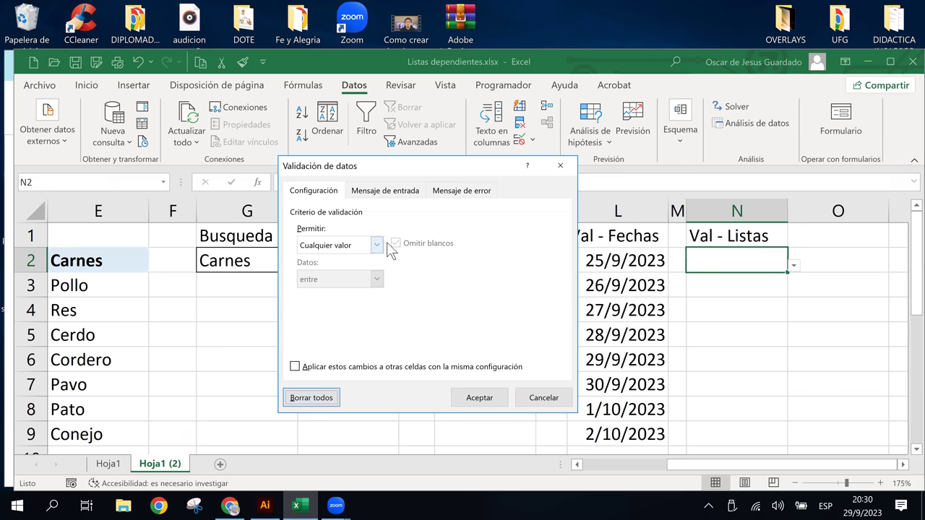
click(477, 398)
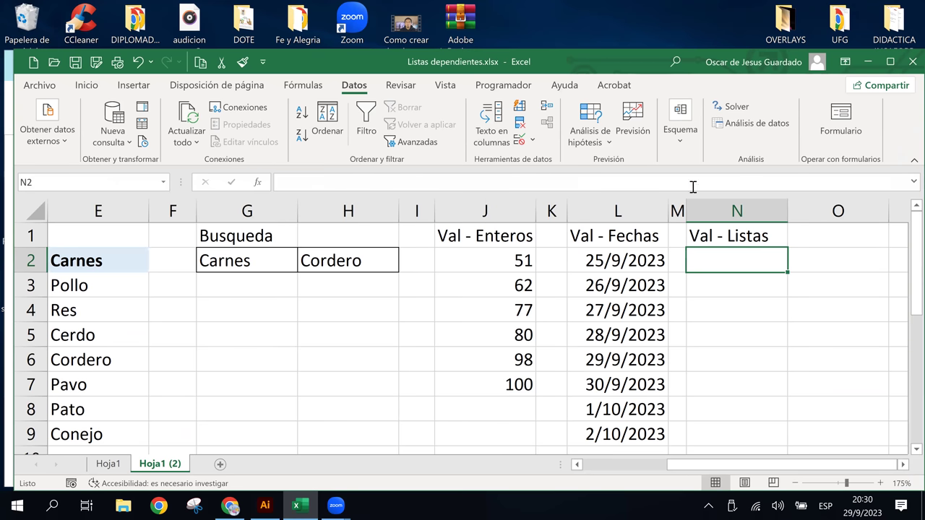
Recreate N2's list validation with source Sabado,Domingo and test the dropdown
click(519, 140)
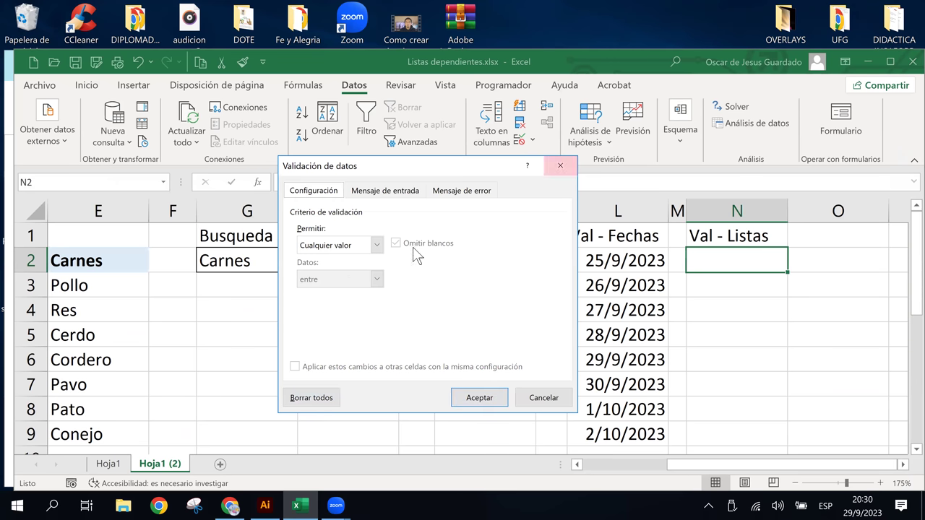
click(365, 248)
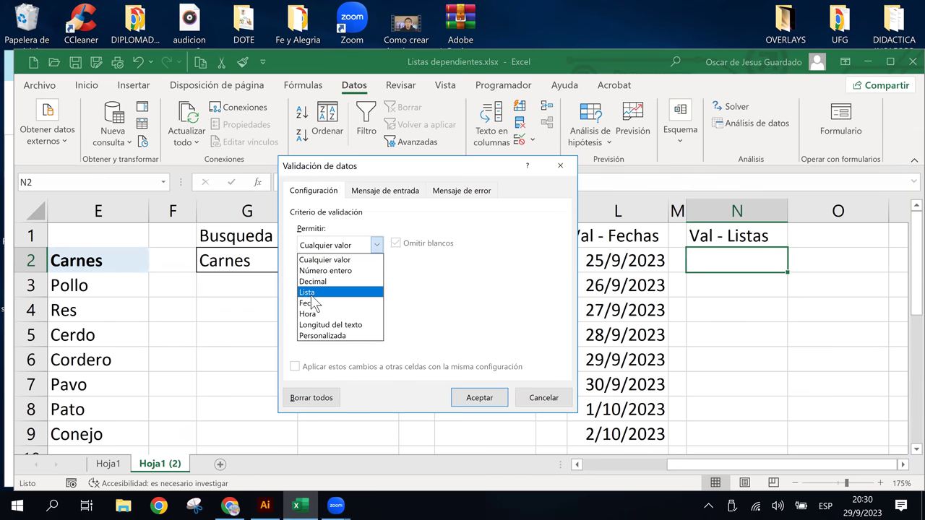
click(318, 290)
click(323, 312)
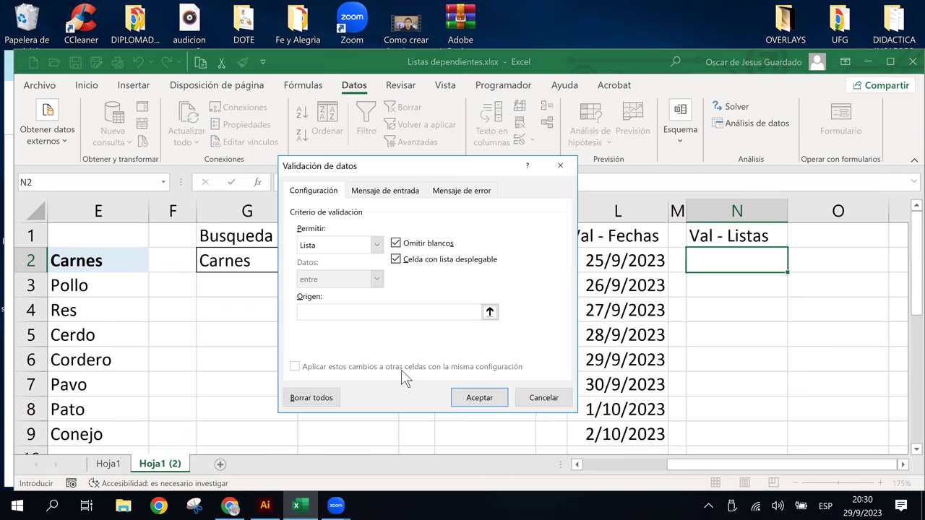
text(Sa)
text(bado)
text(,)
text(D)
text(omingo)
click(397, 258)
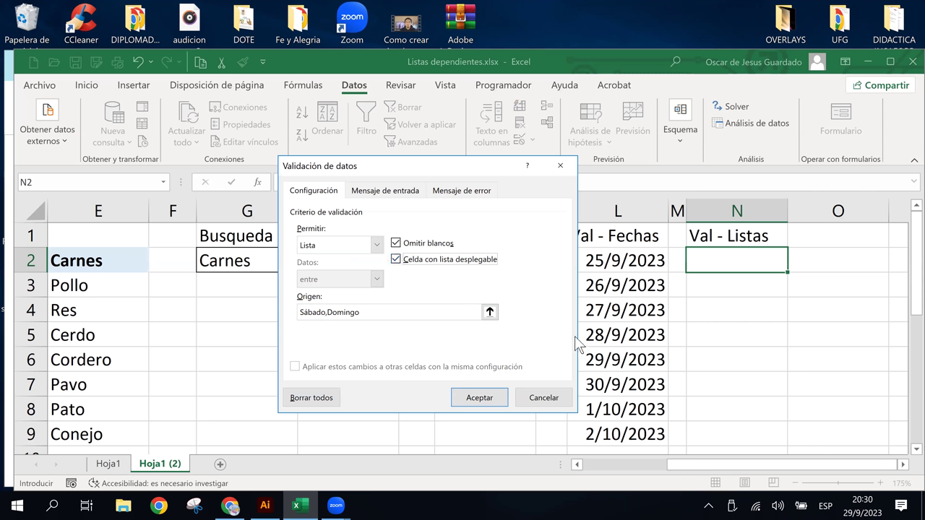
click(471, 399)
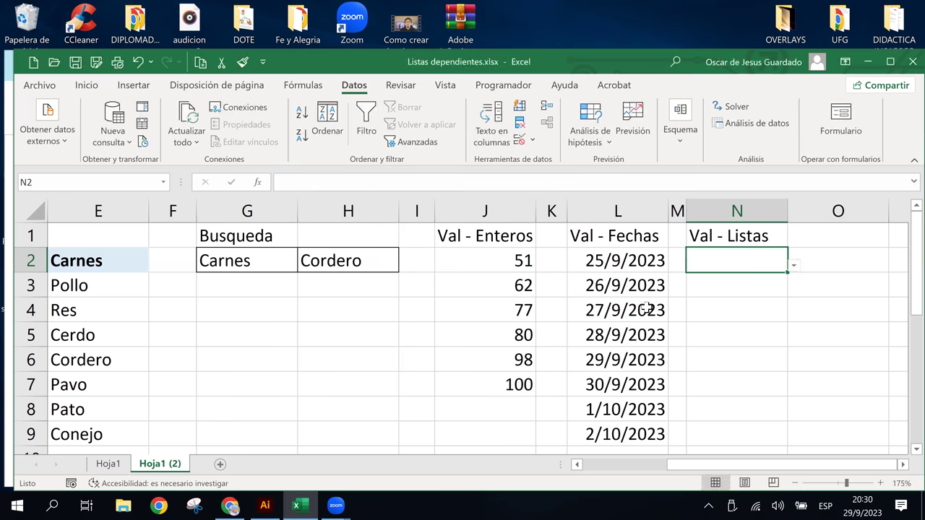
click(792, 268)
click(793, 267)
click(793, 268)
click(752, 257)
Return to the Chrome lesson page and scroll to the weekday list example with Origen =$G$1:$G$7
click(239, 508)
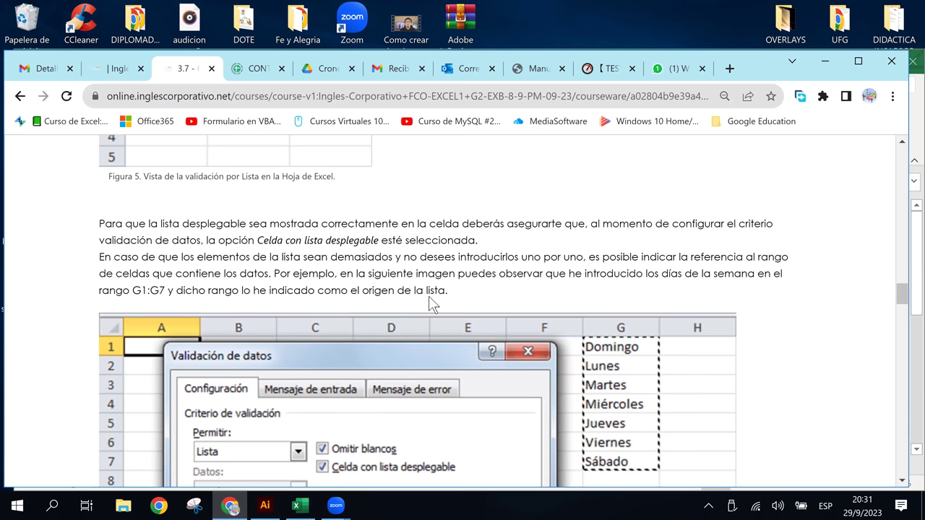
scroll(628, 355, down, 2)
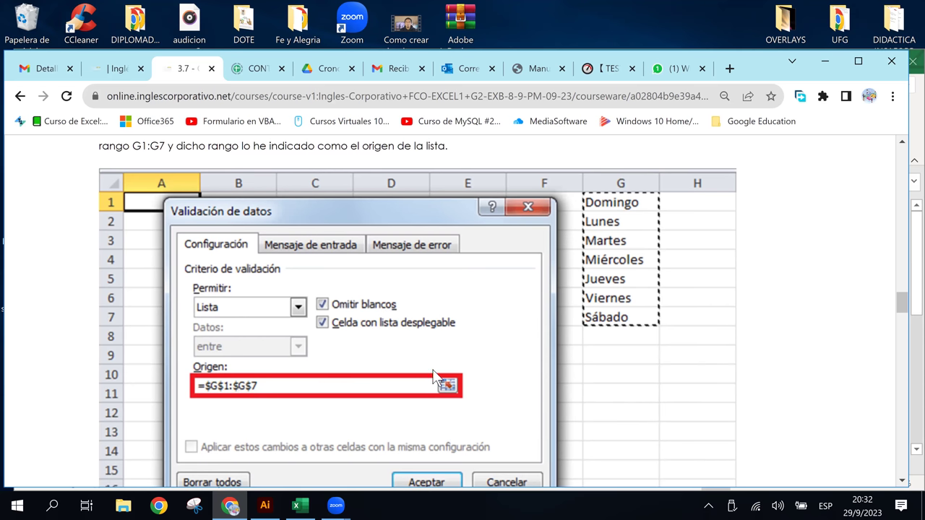
Review Figure 6's list validation example (source =$G$1:$G$7) on the course page, then return to Excel
scroll(443, 342, down, 1)
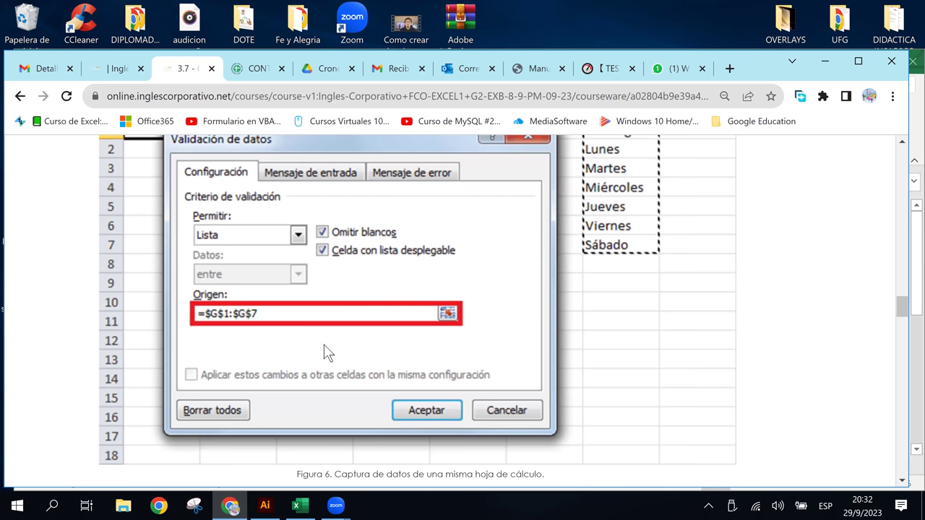
scroll(324, 344, down, 1)
scroll(325, 348, down, 1)
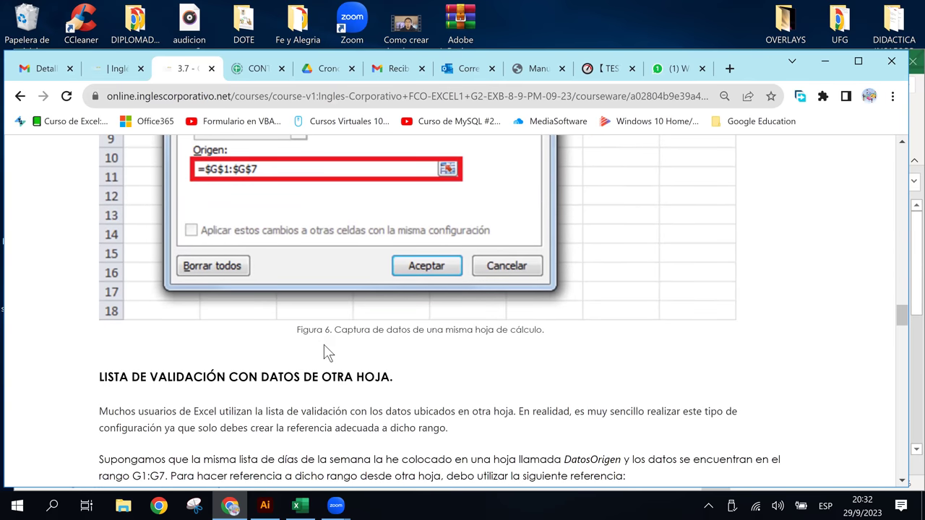
scroll(324, 353, up, 2)
scroll(323, 353, up, 2)
scroll(324, 353, down, 2)
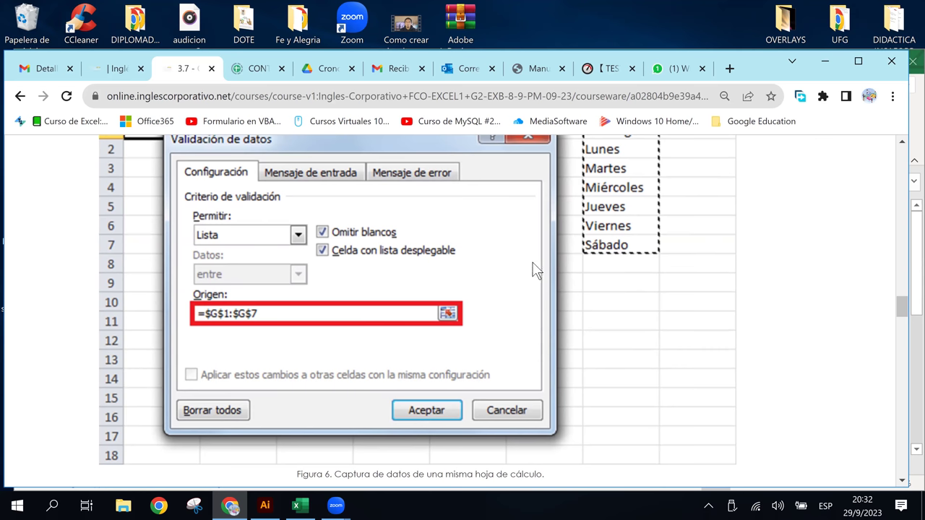
click(296, 506)
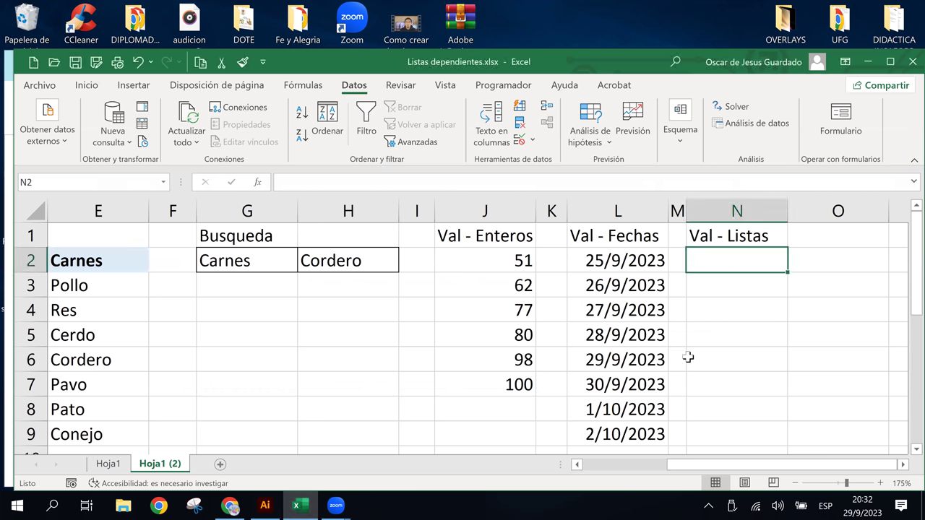
Inspect the Sábado/Domingo dropdown choices in cell N2
click(748, 260)
click(793, 266)
key(Escape)
click(794, 266)
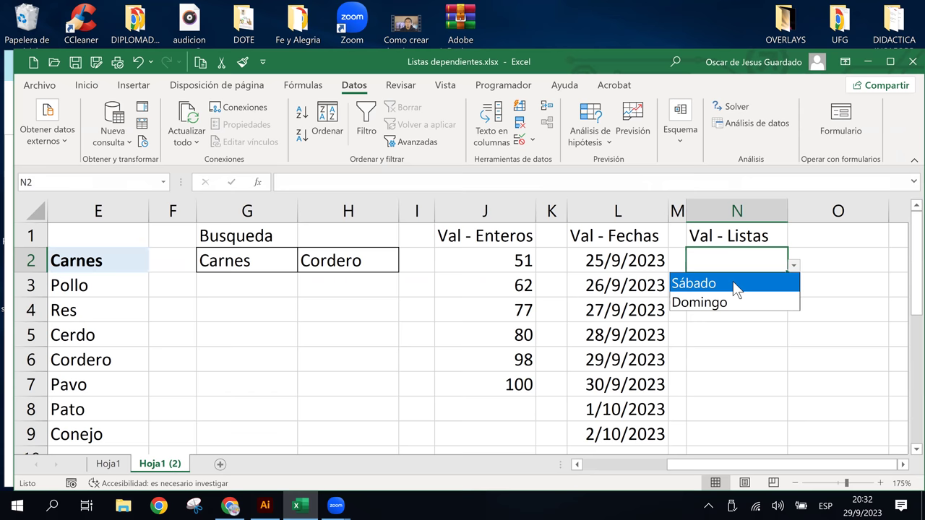
click(794, 266)
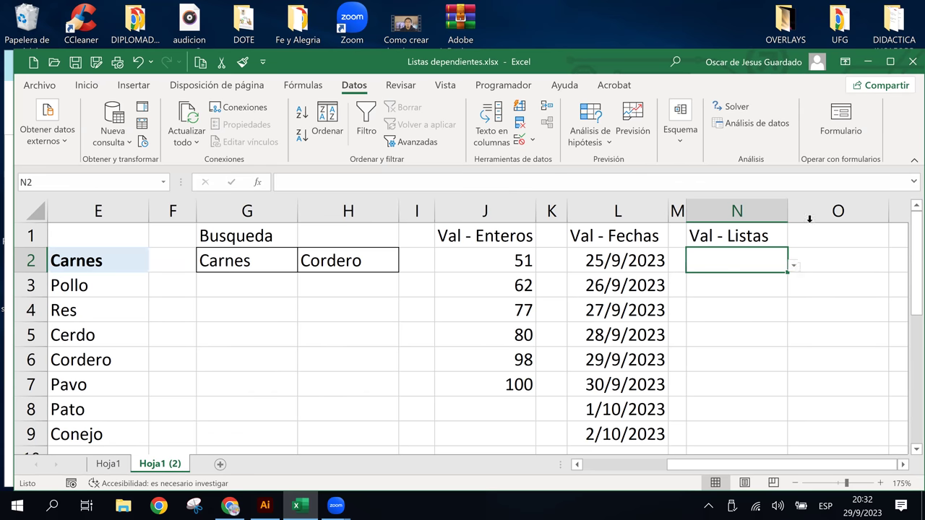
Enter Domingo in O2 and auto-fill Lunes through Sábado down to O8
click(809, 219)
click(813, 238)
click(813, 267)
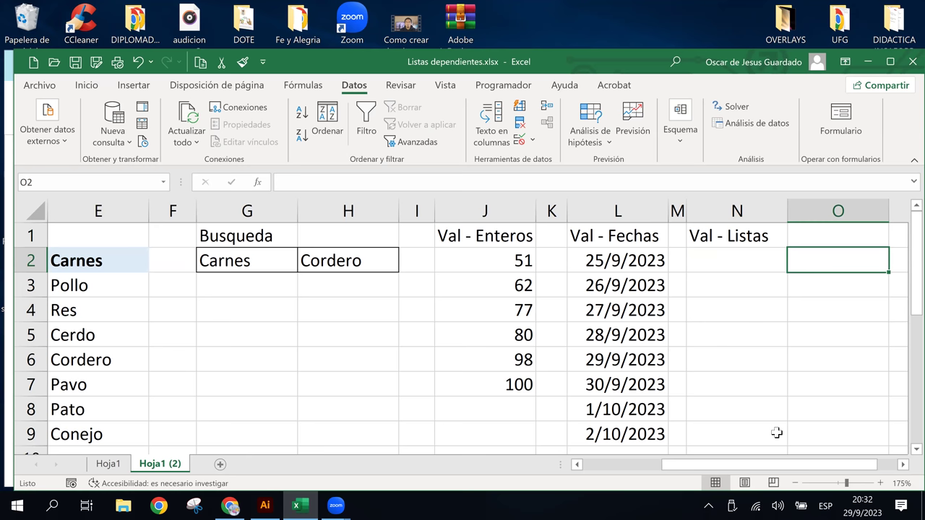
text(Dolum)
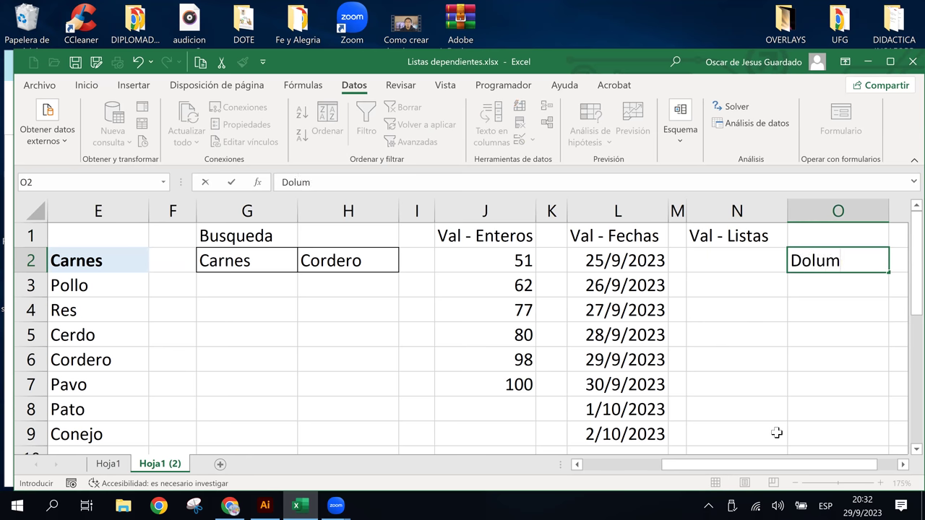
key(BackSpace)
key(BackSpace)
key(BackSpace)
text(mi)
key(BackSpace)
text(ingo)
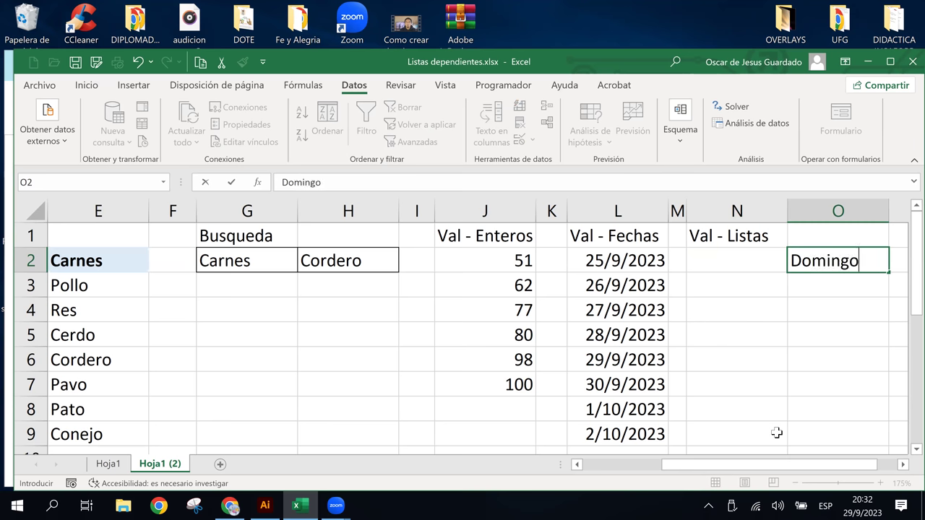
key(Return)
click(819, 262)
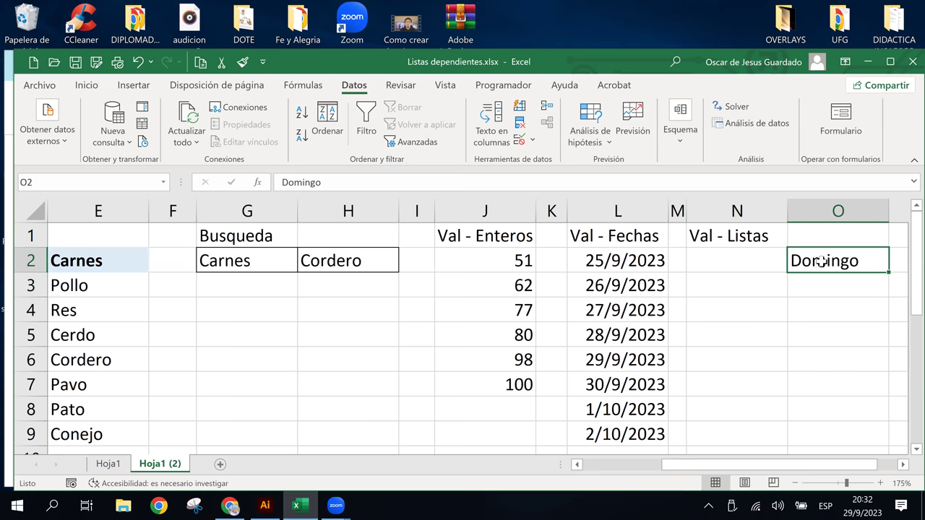
drag(889, 273, 887, 420)
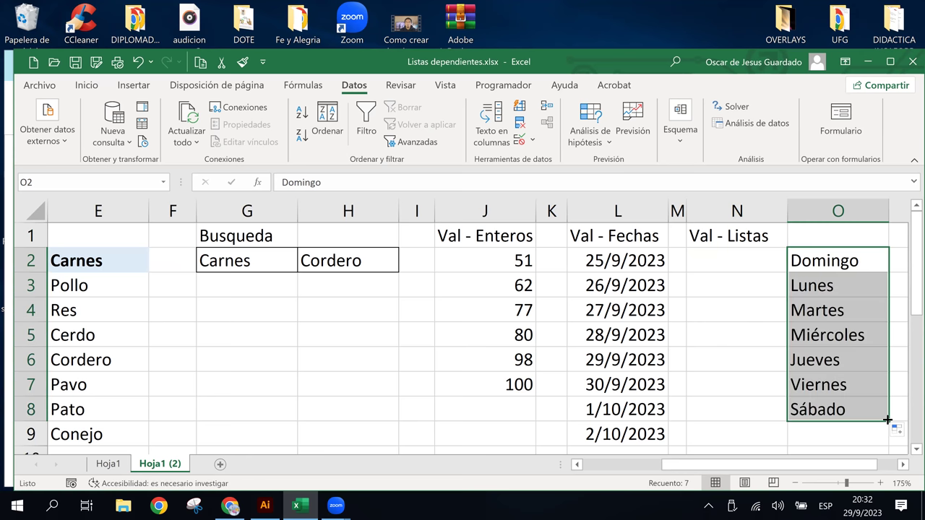
Recheck the N2 dropdown, then select N3 for the new validation
click(765, 291)
click(725, 251)
click(795, 264)
click(795, 271)
click(741, 295)
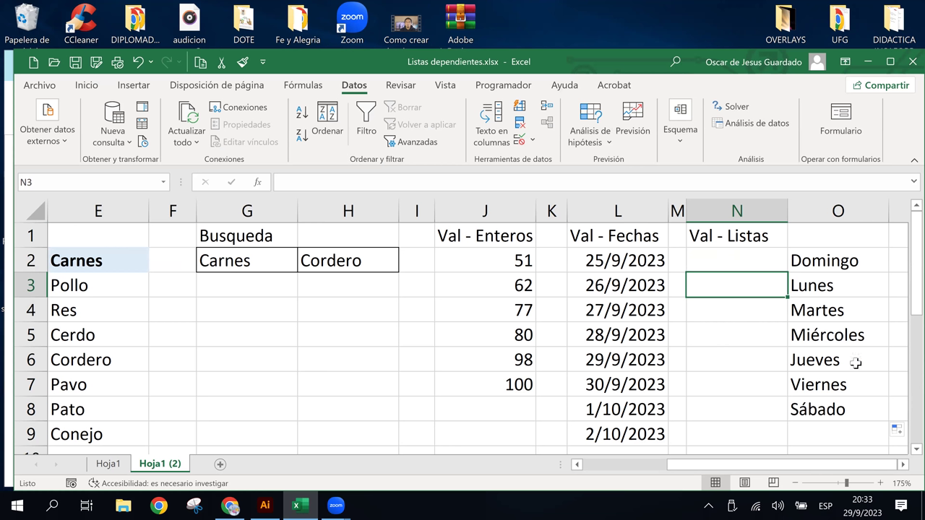
Give N3 list validation sourced from =$O$2:$O$8 and test its weekday dropdown
click(519, 138)
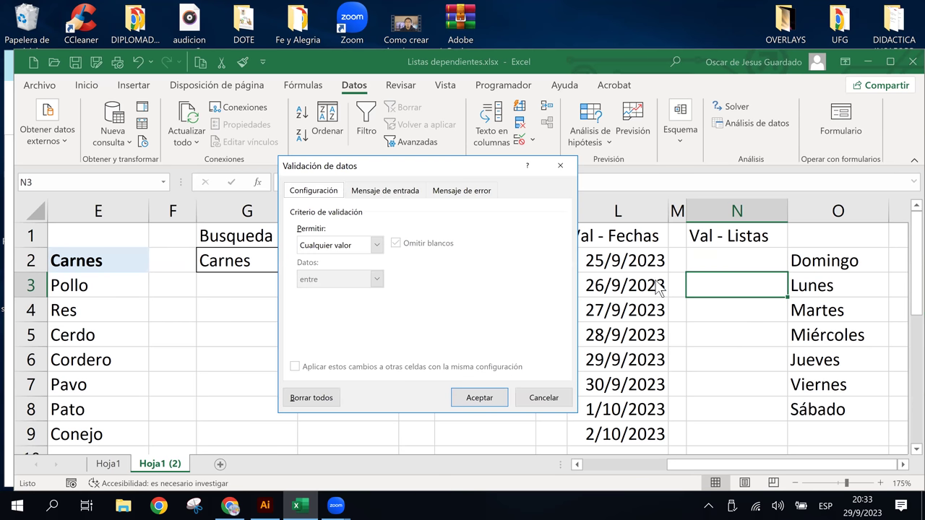
click(323, 245)
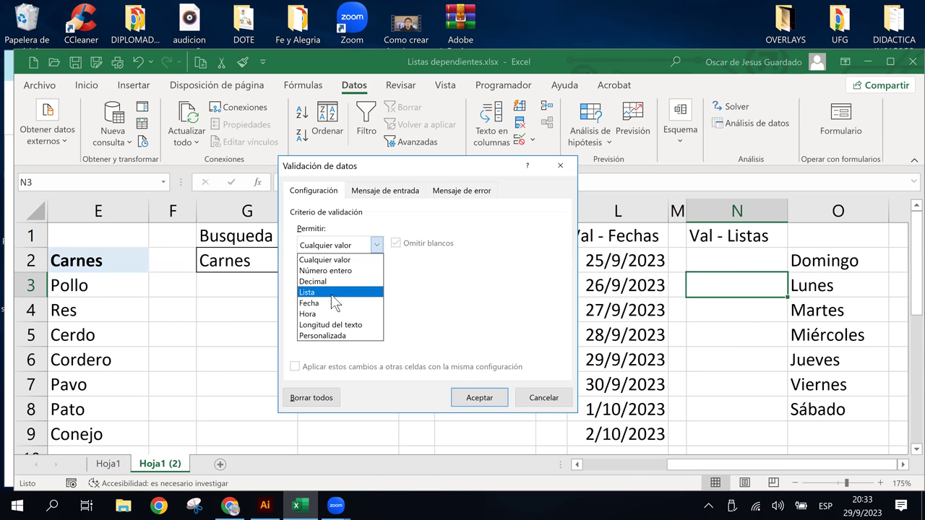
click(333, 293)
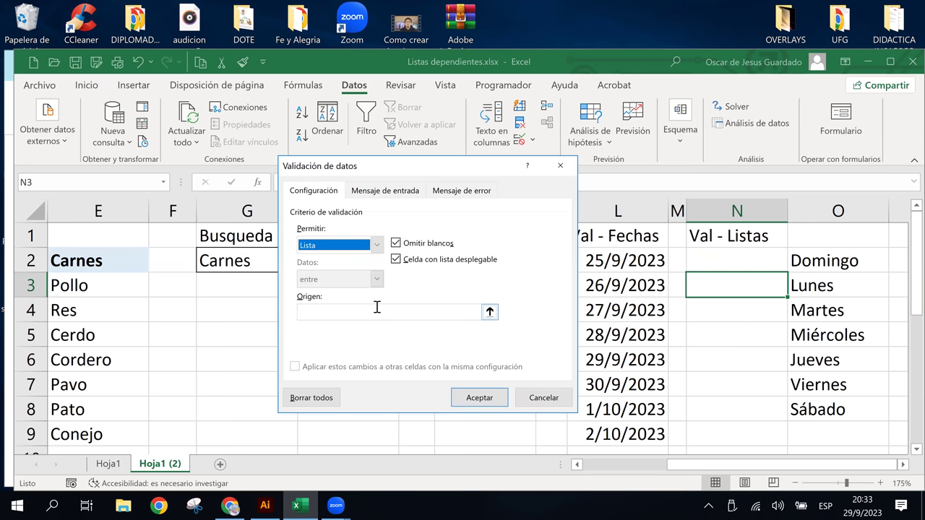
click(490, 314)
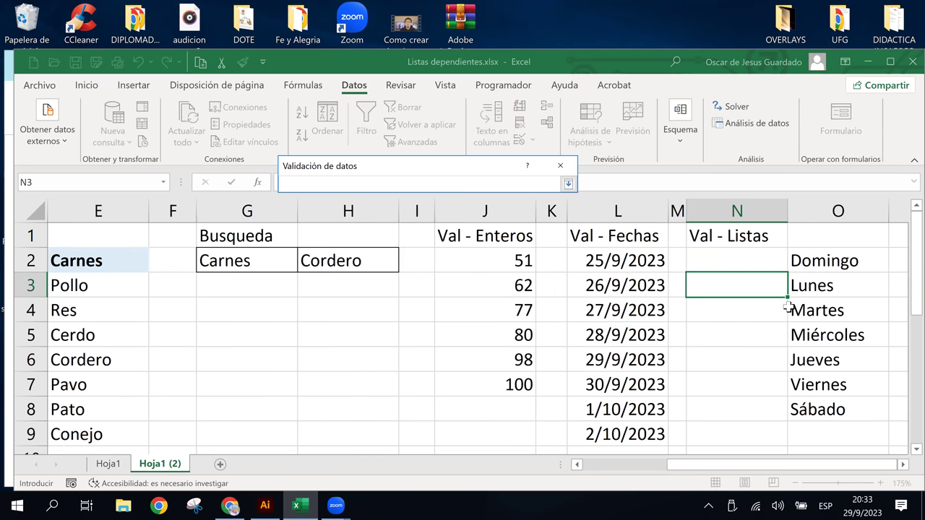
drag(794, 261, 839, 409)
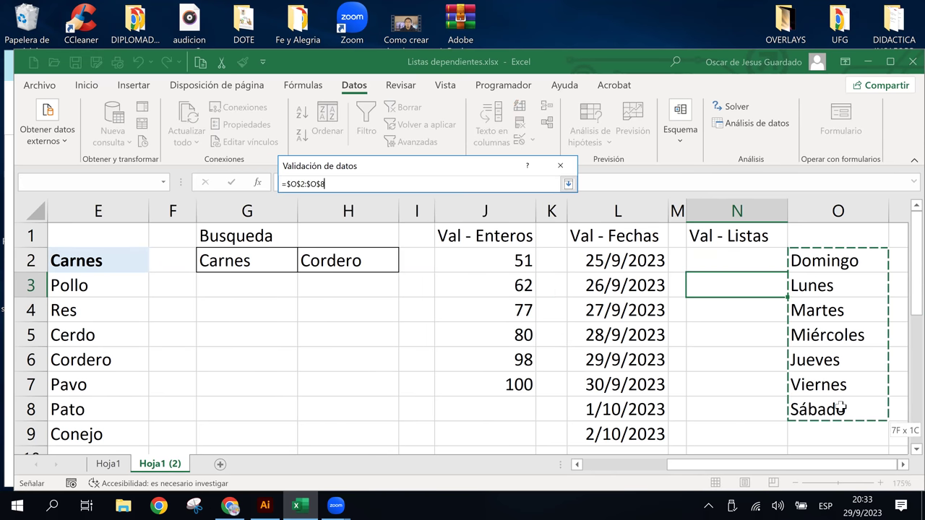
click(568, 185)
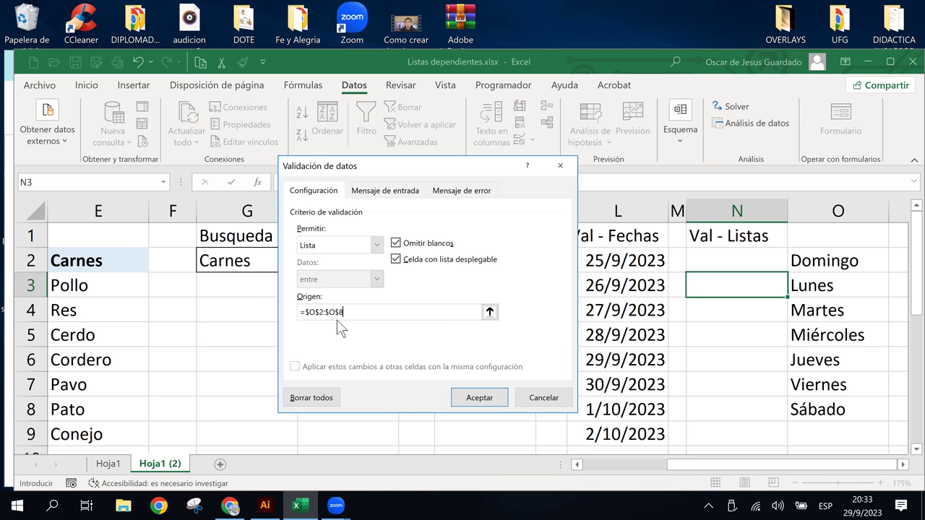
click(481, 398)
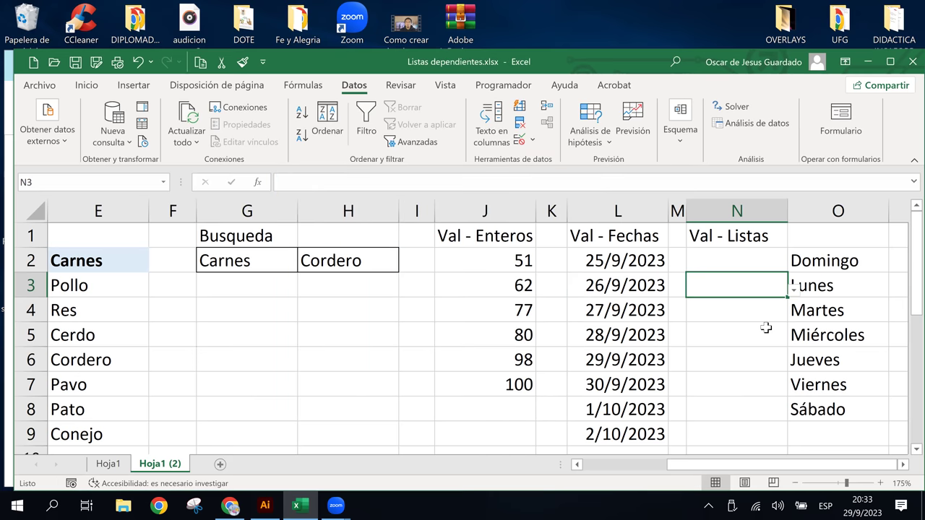
click(794, 291)
click(794, 290)
Compare the choices in the N3 and N2 dropdown lists
click(795, 290)
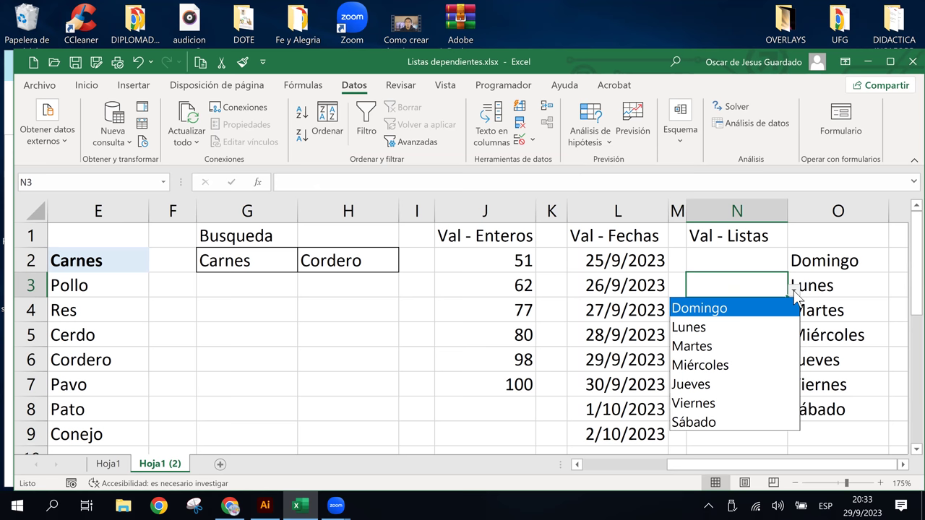
click(794, 291)
click(762, 261)
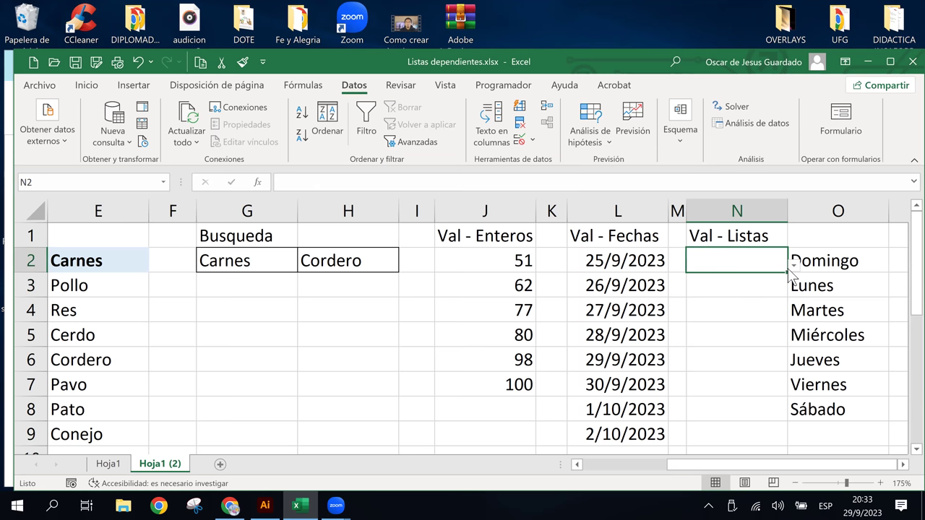
click(792, 266)
click(793, 267)
click(793, 267)
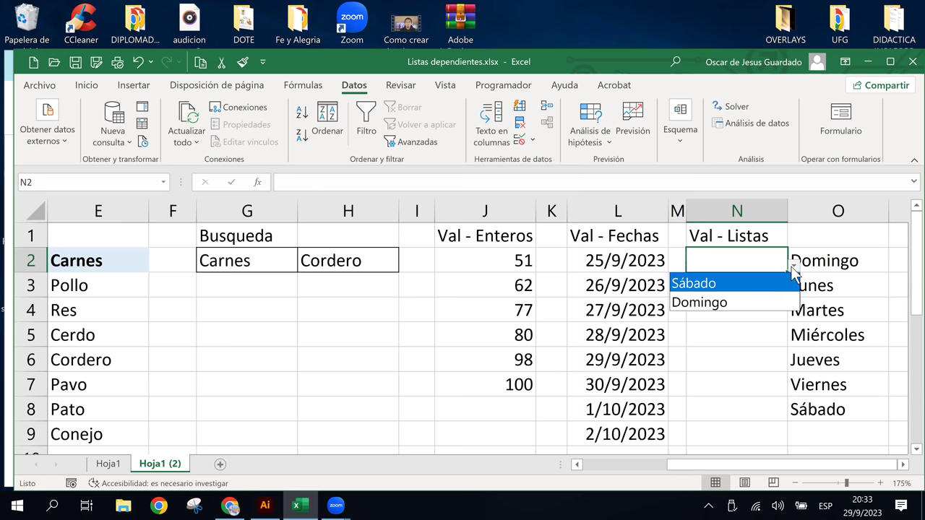
click(790, 266)
click(792, 267)
click(793, 267)
Browse the weekday cells in column O and retest the N2 and N3 dropdowns
click(826, 387)
click(826, 310)
click(816, 269)
click(806, 328)
click(813, 276)
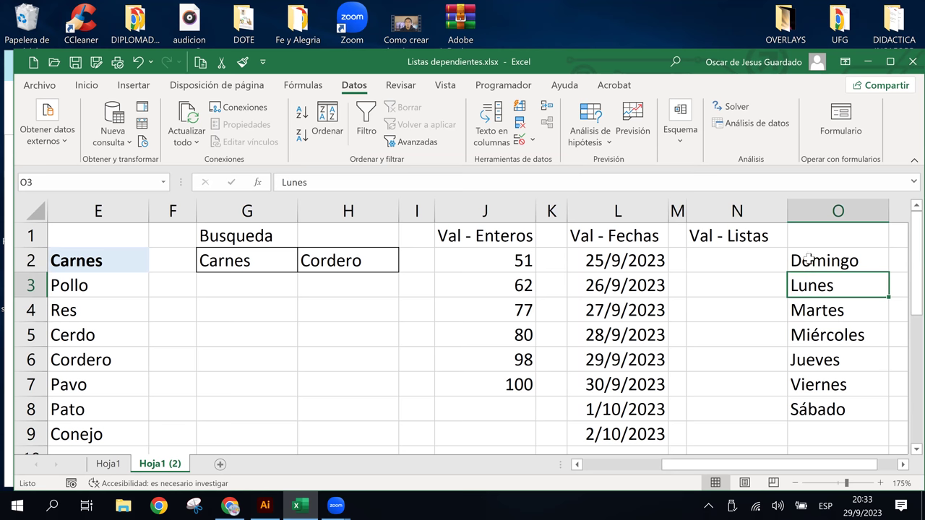
click(809, 259)
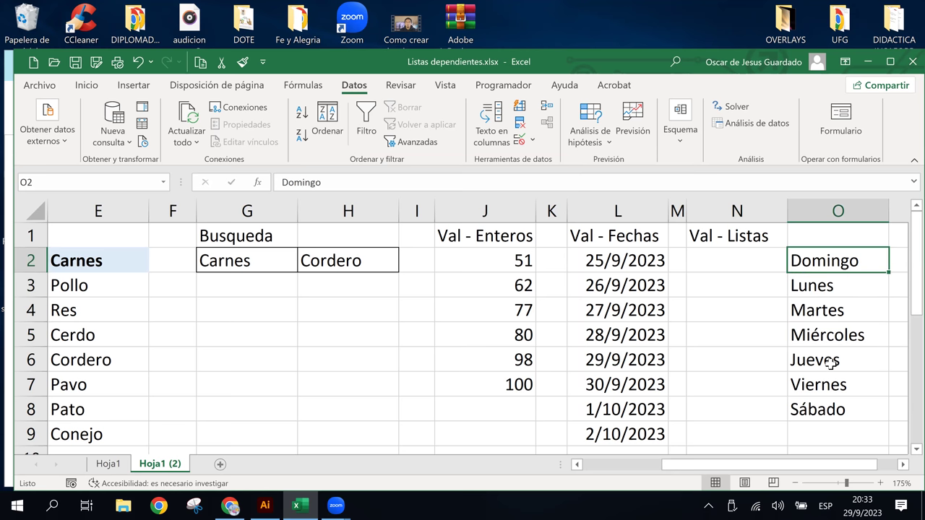
click(730, 260)
click(759, 342)
click(737, 286)
click(737, 258)
click(739, 280)
click(737, 253)
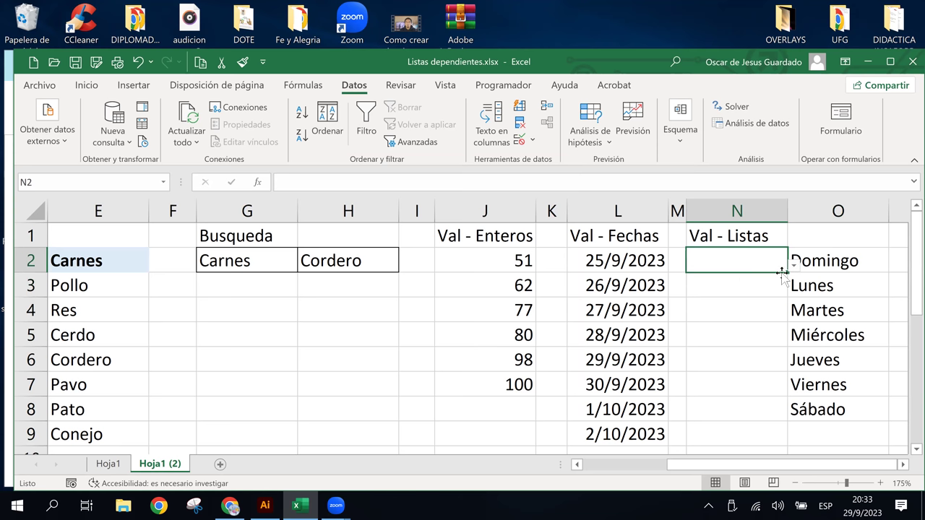
click(795, 266)
key(Escape)
click(765, 292)
click(791, 286)
click(786, 289)
click(794, 292)
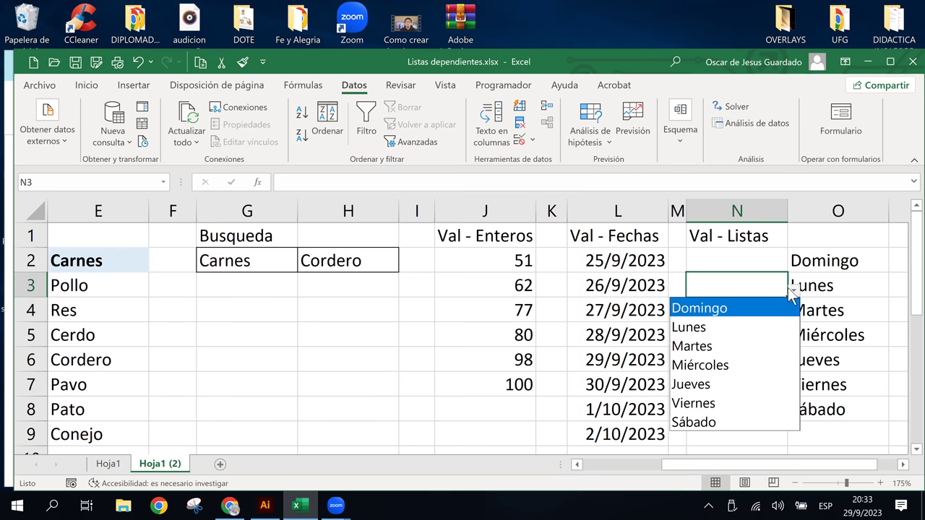
click(792, 292)
click(739, 253)
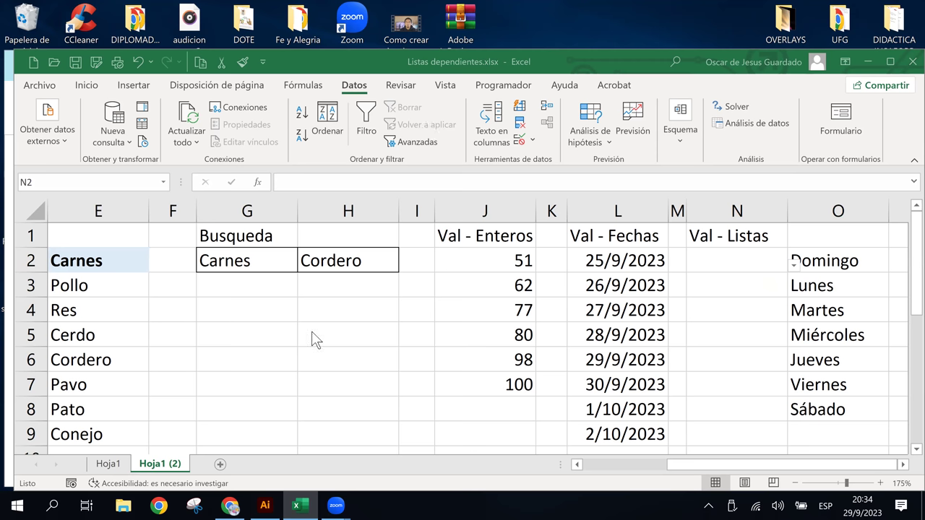
Scroll right to show columns G–Q and select the Val - Listas heading in N1
click(791, 261)
click(741, 278)
click(740, 259)
click(762, 307)
click(762, 269)
click(758, 285)
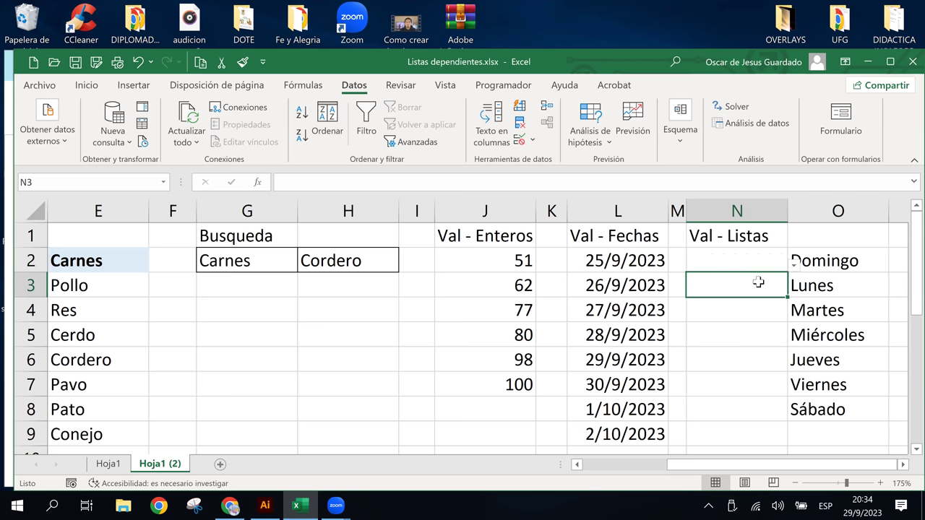
click(903, 464)
click(902, 464)
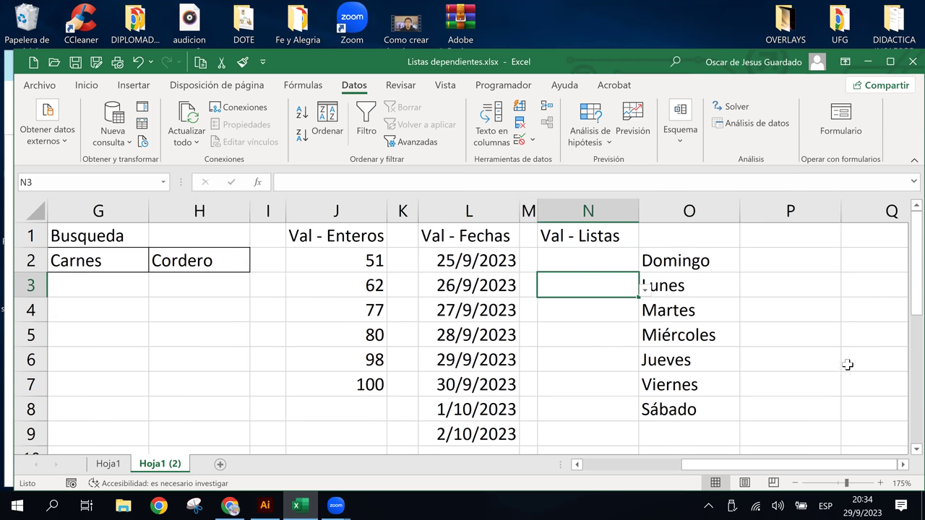
click(675, 234)
click(589, 233)
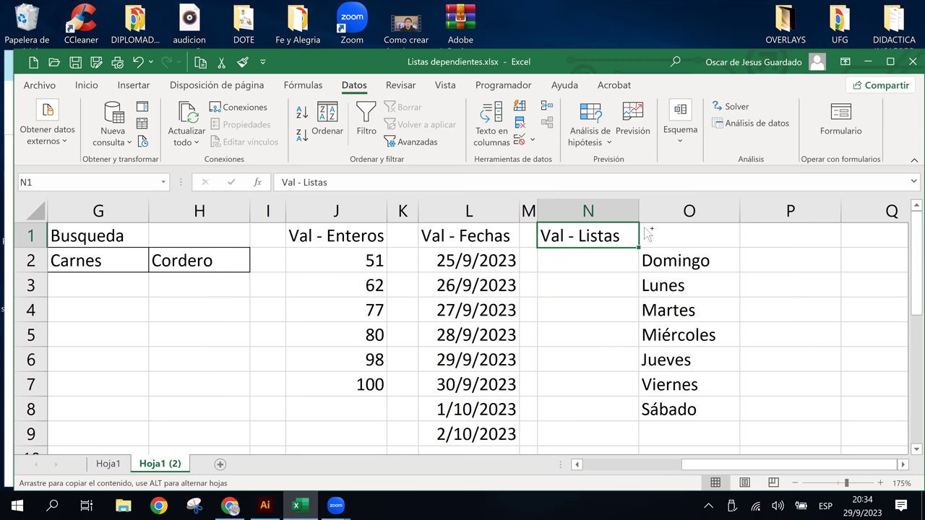
Copy the Val - Listas heading from N1 into O1 above the weekday list
drag(639, 237, 655, 234)
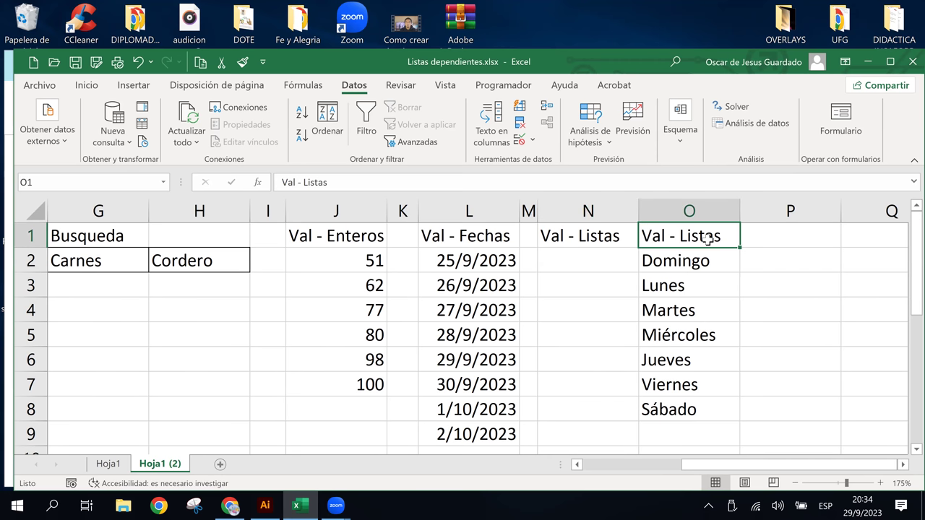
click(706, 296)
click(694, 256)
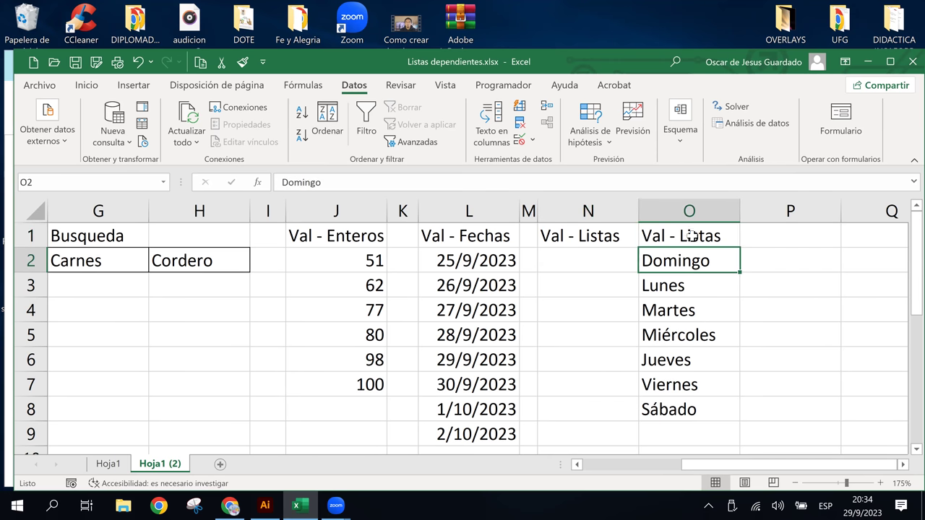
click(694, 233)
click(710, 359)
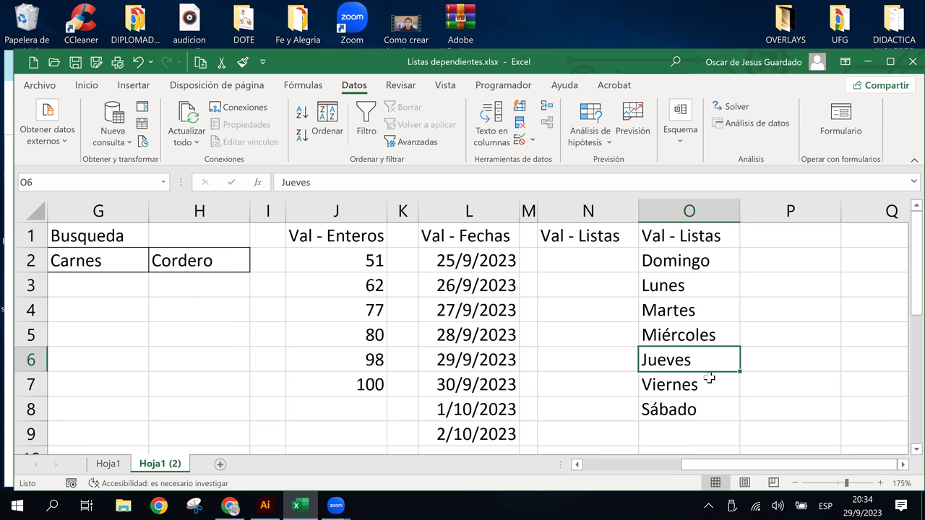
Check today's date in the calendar and inspect cells P1, P2 and L4's date message
click(862, 506)
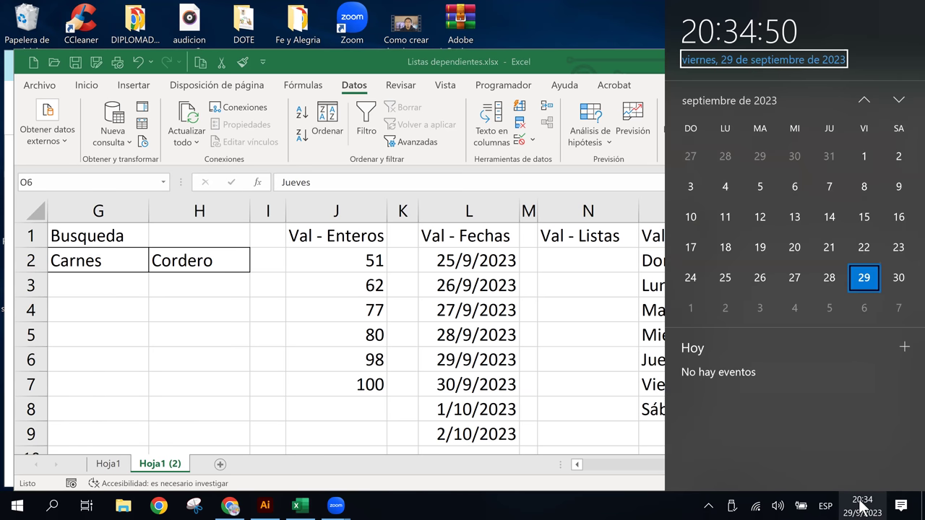
click(861, 504)
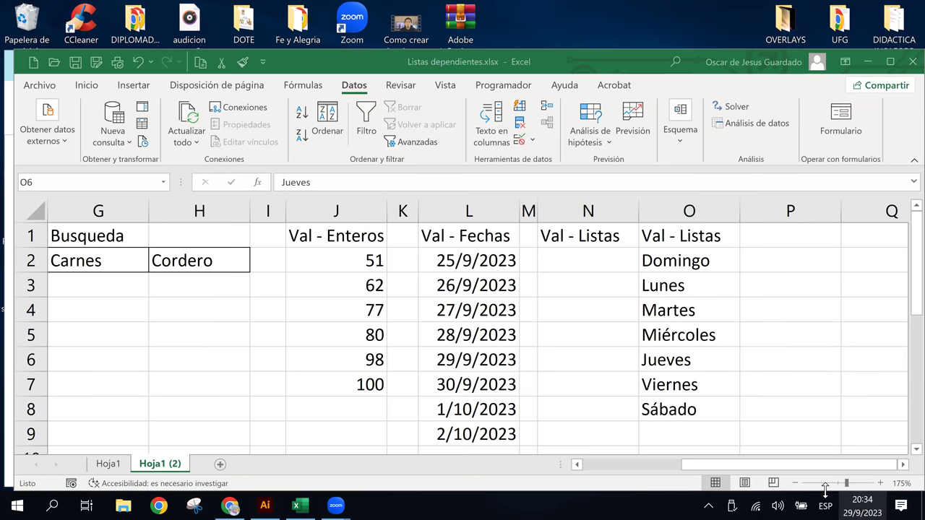
click(796, 262)
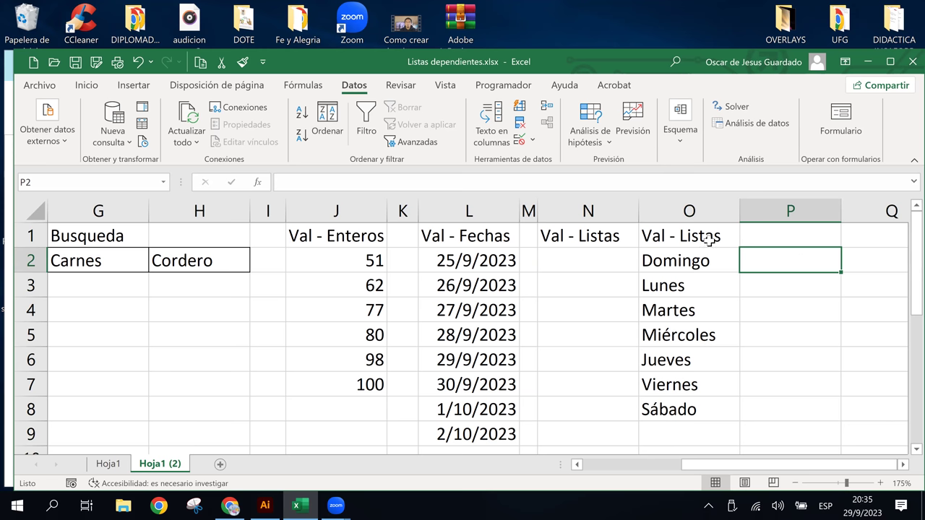
click(788, 236)
click(787, 311)
click(786, 228)
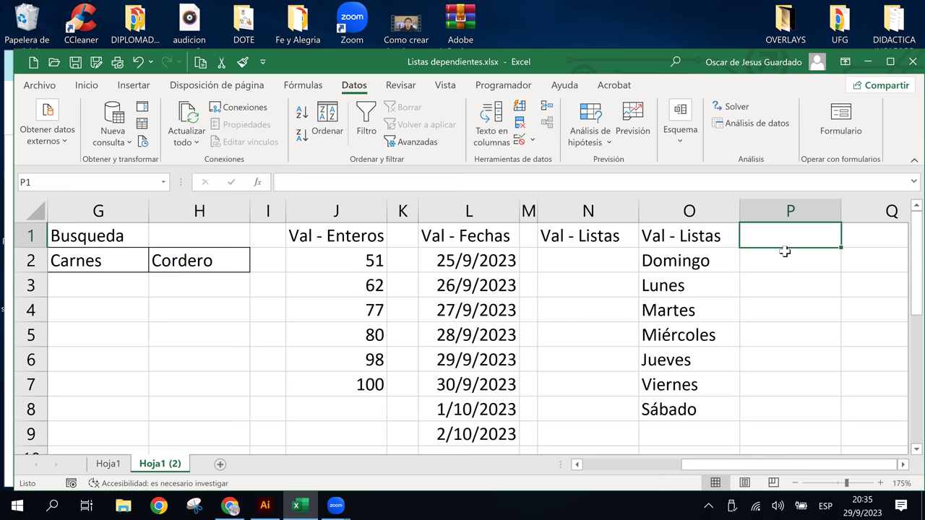
click(451, 306)
click(766, 239)
Read the course section 'Lista de validación con datos de otra hoja', then return to Excel
click(229, 506)
scroll(227, 332, down, 5)
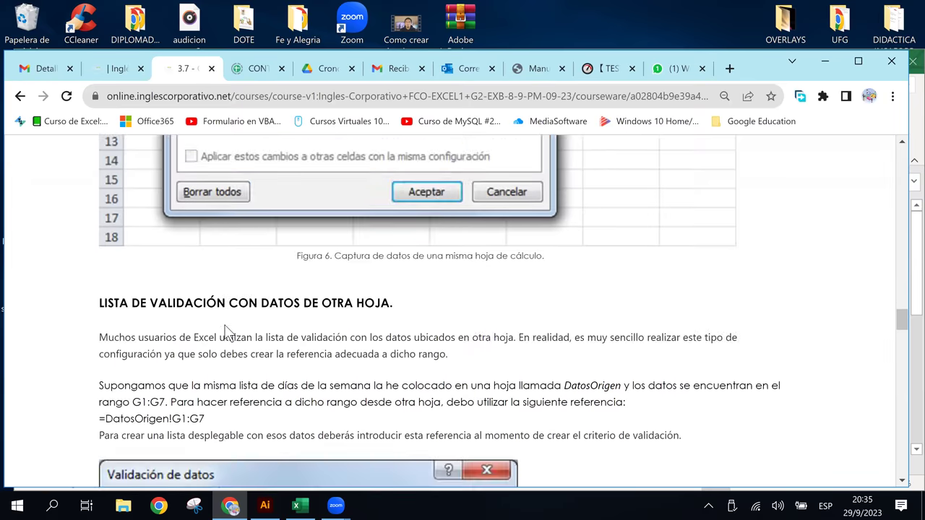
scroll(225, 332, down, 2)
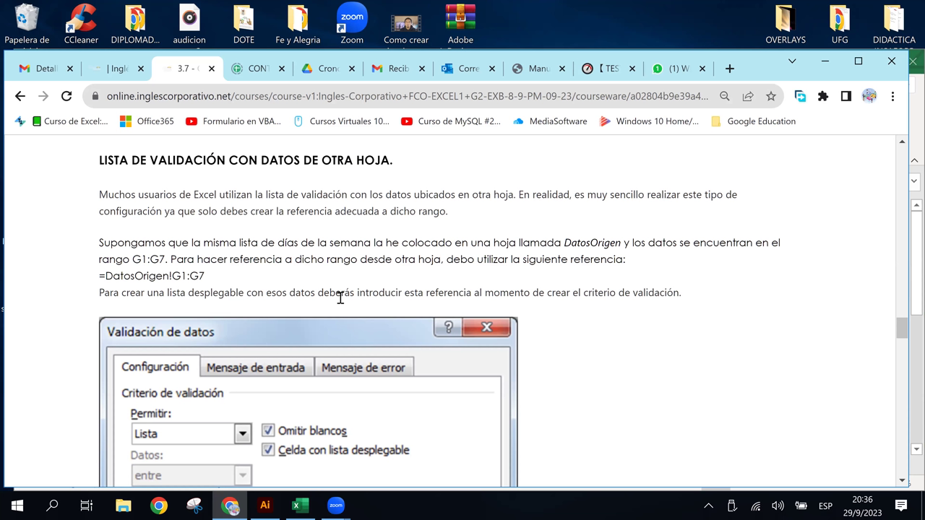
click(307, 507)
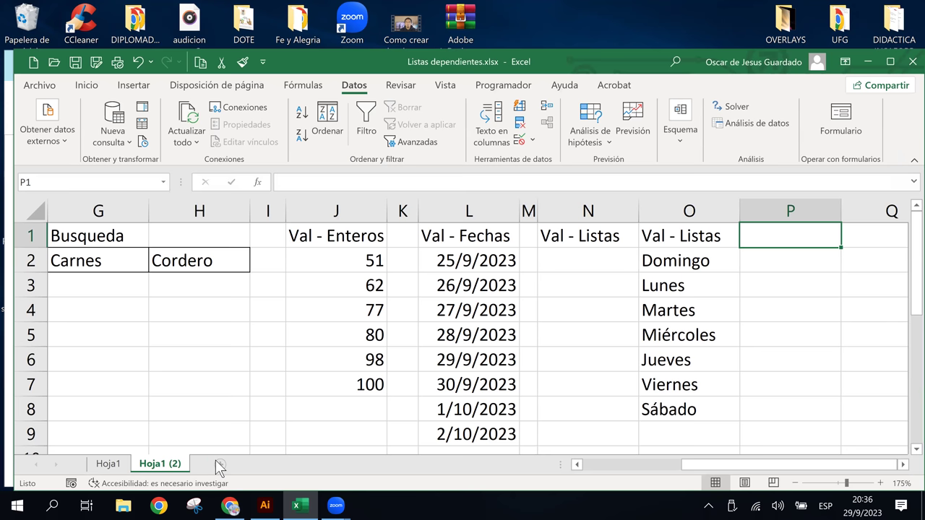
Add a new sheet named 'Datos origen'
click(220, 464)
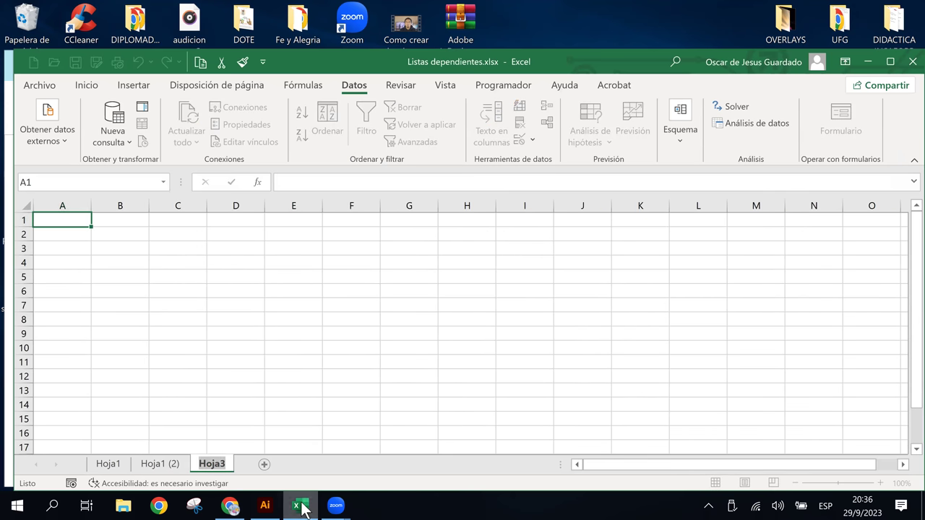
text(datos)
key(BackSpace)
key(BackSpace)
key(BackSpace)
key(BackSpace)
key(BackSpace)
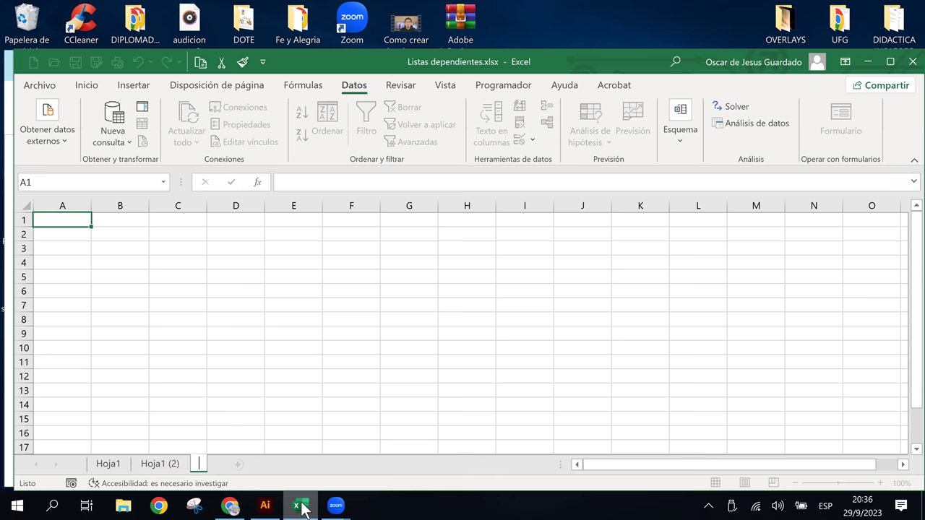
text(Datos origen)
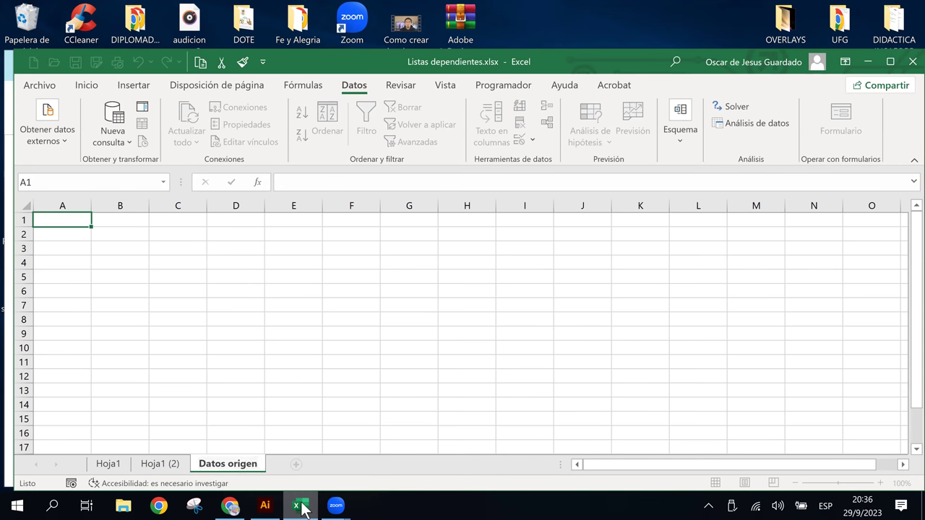
click(116, 205)
Fill the months Enero through Diciembre into B2:B13 on the new sheet
click(217, 277)
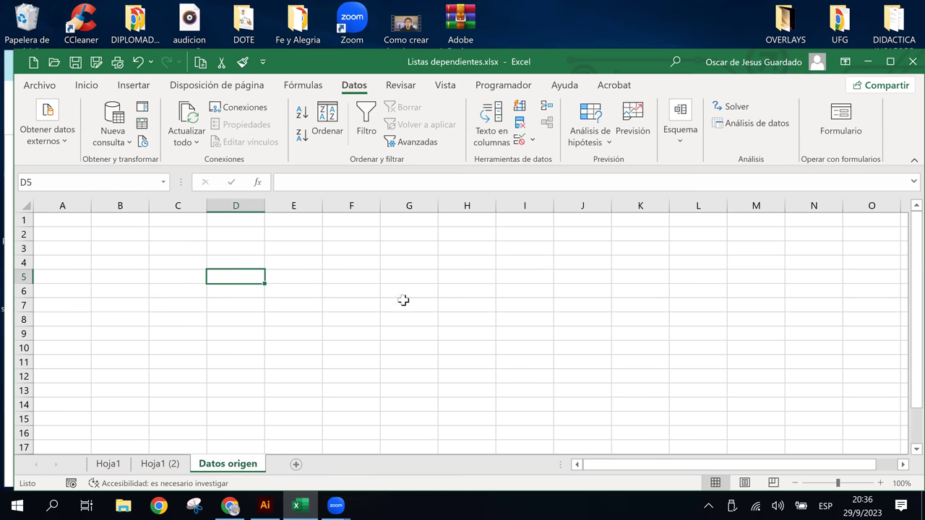
click(275, 264)
click(329, 253)
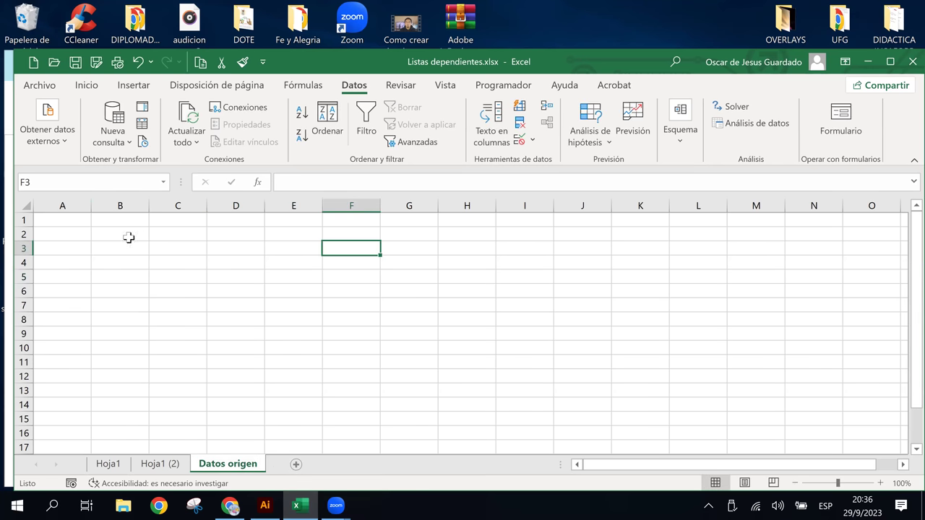
click(115, 235)
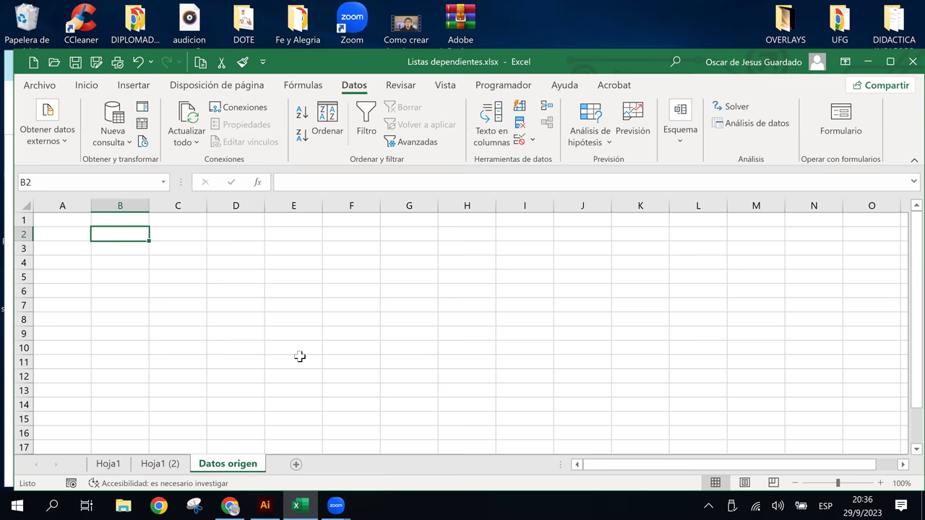
text(Enet)
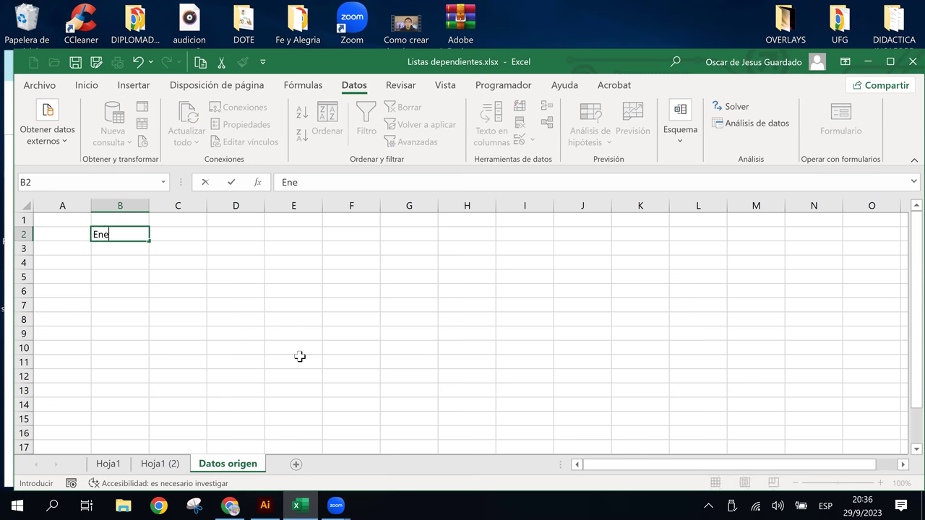
key(Return)
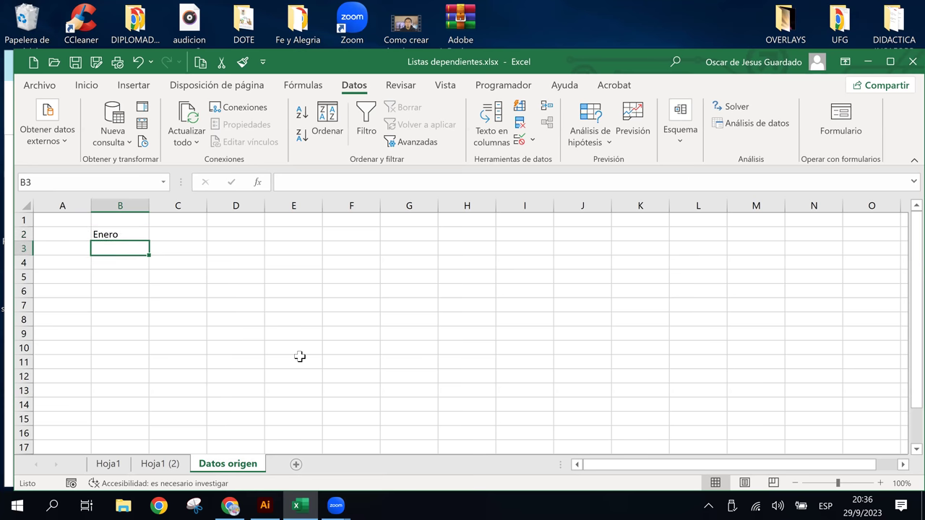
click(109, 235)
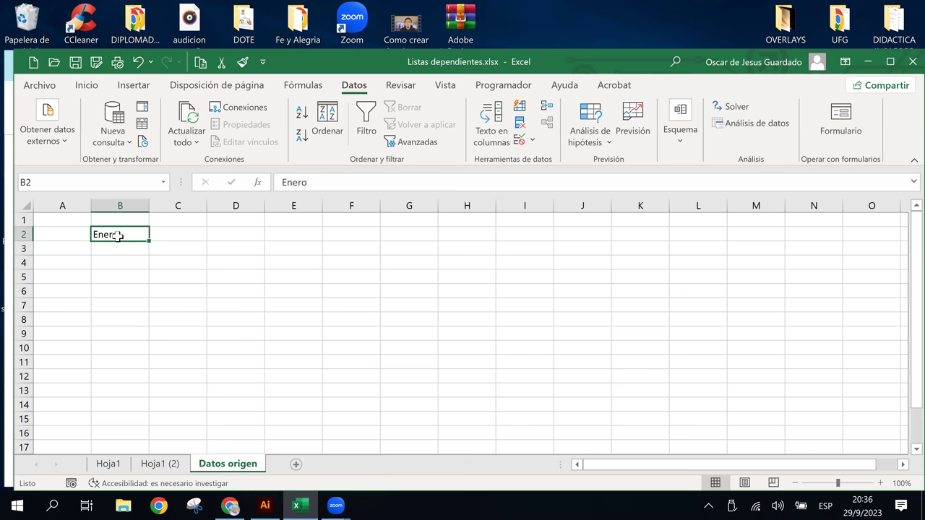
drag(149, 242, 153, 396)
click(251, 312)
click(120, 255)
click(162, 464)
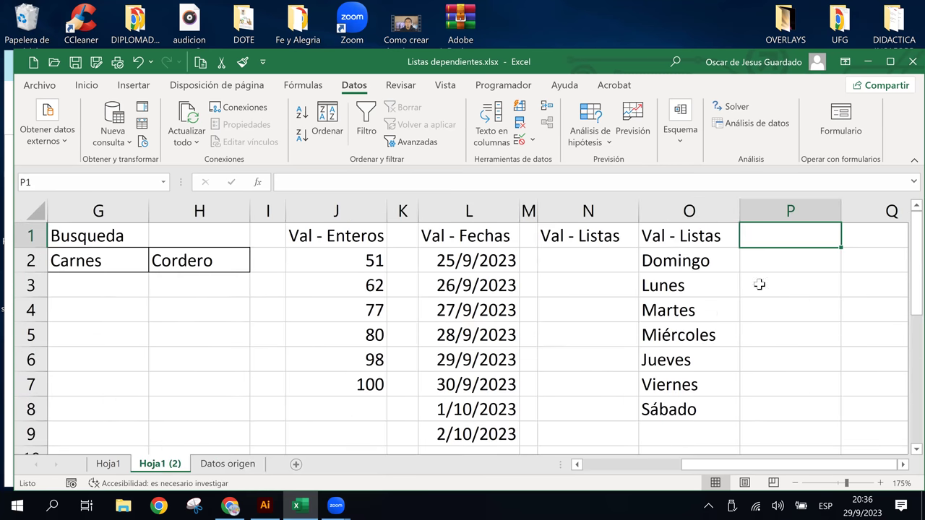
Type the heading 'Elija el mes:' in cell P1
click(777, 287)
click(766, 238)
click(765, 256)
click(766, 242)
text(Elija el mes:)
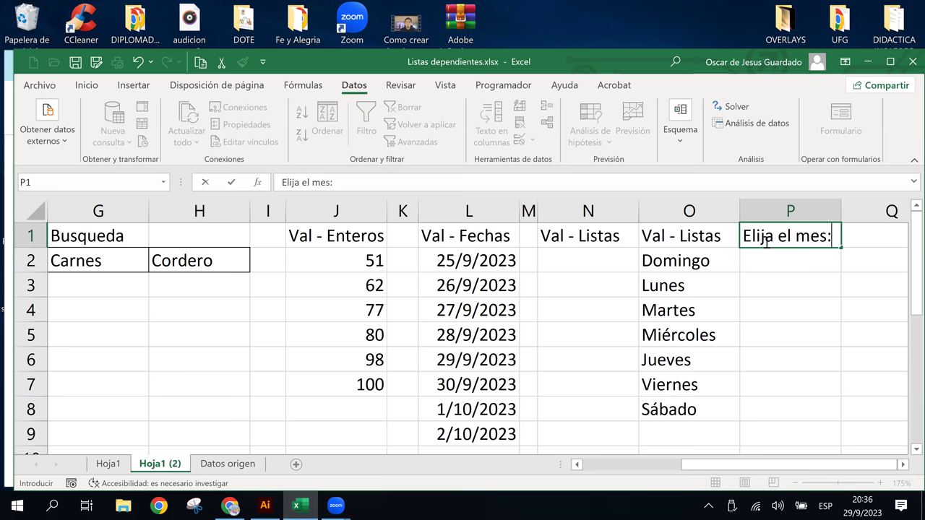
key(Return)
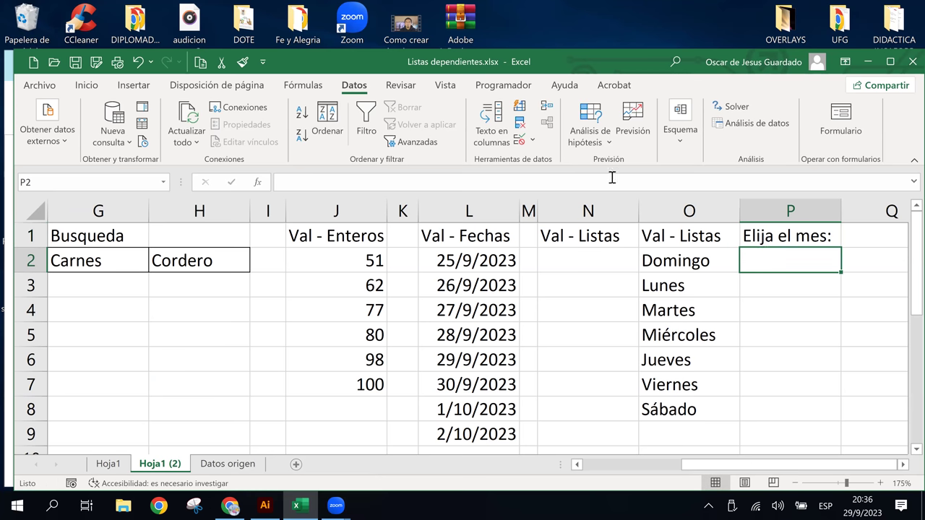
Give cell P2 borders on all sides and a light-blue fill
click(100, 84)
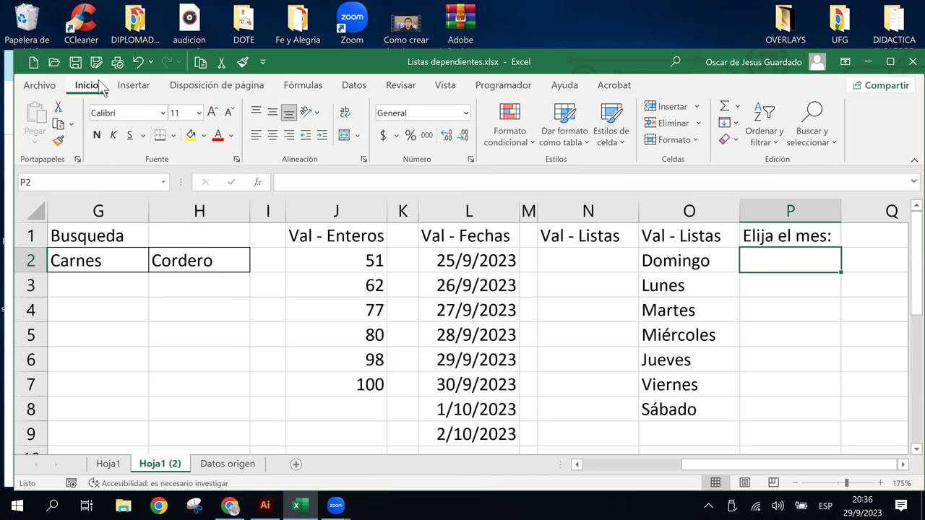
click(172, 135)
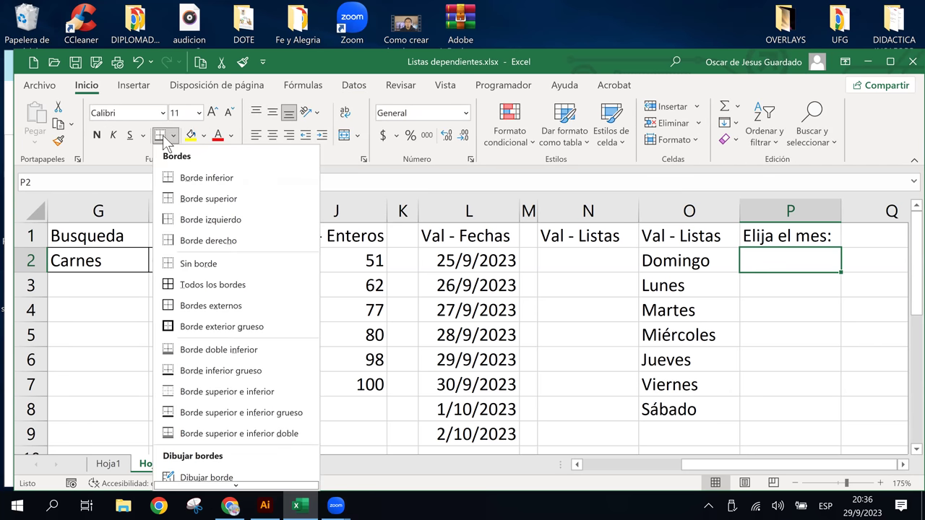
click(181, 286)
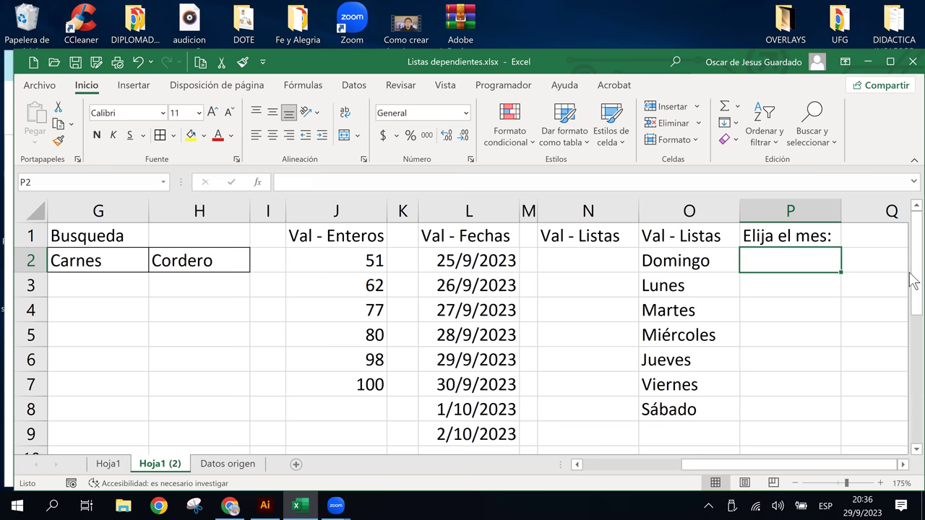
click(203, 136)
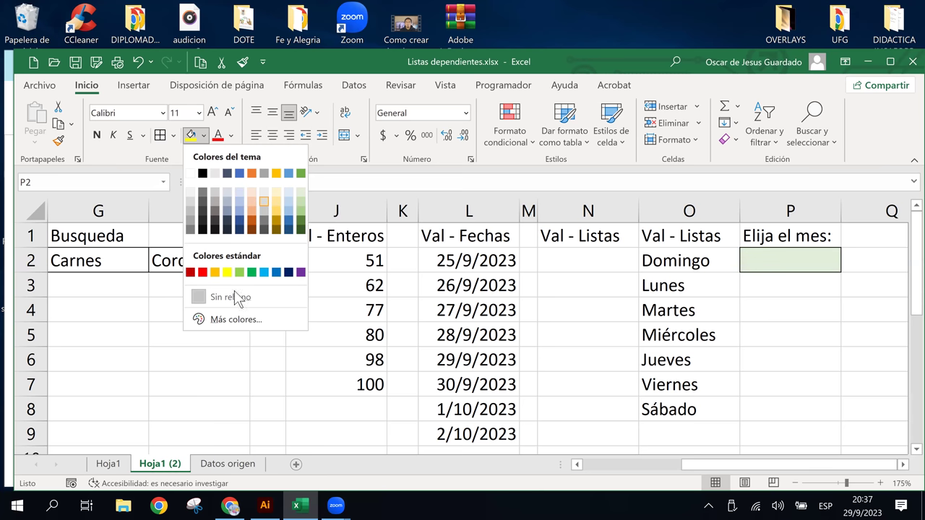
click(246, 320)
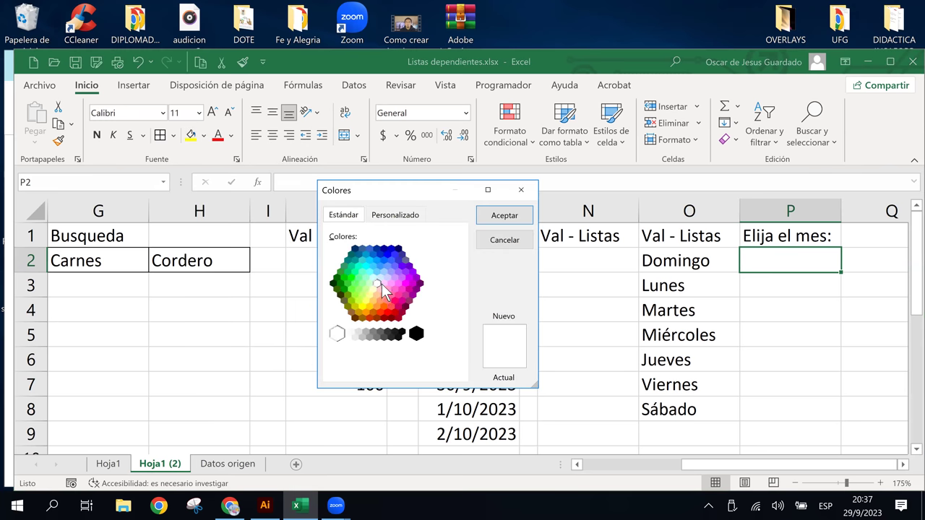
click(380, 289)
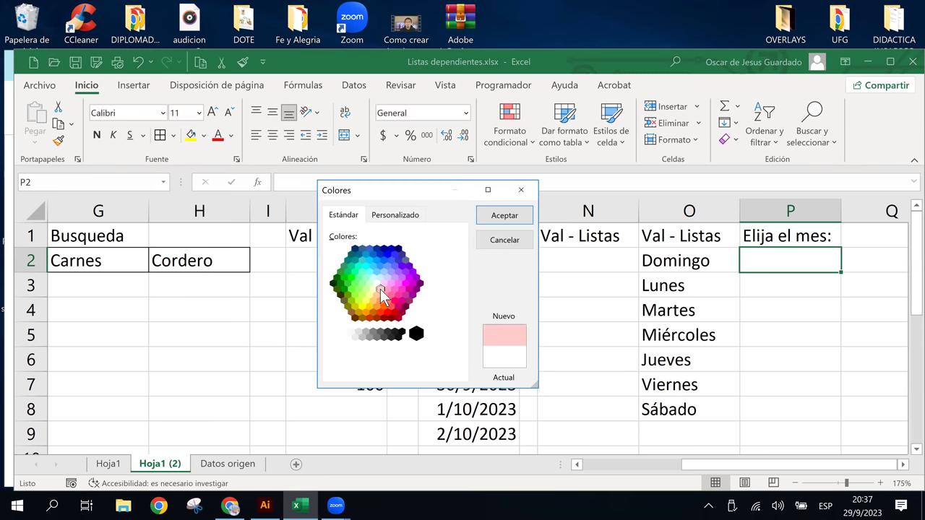
click(383, 283)
click(380, 278)
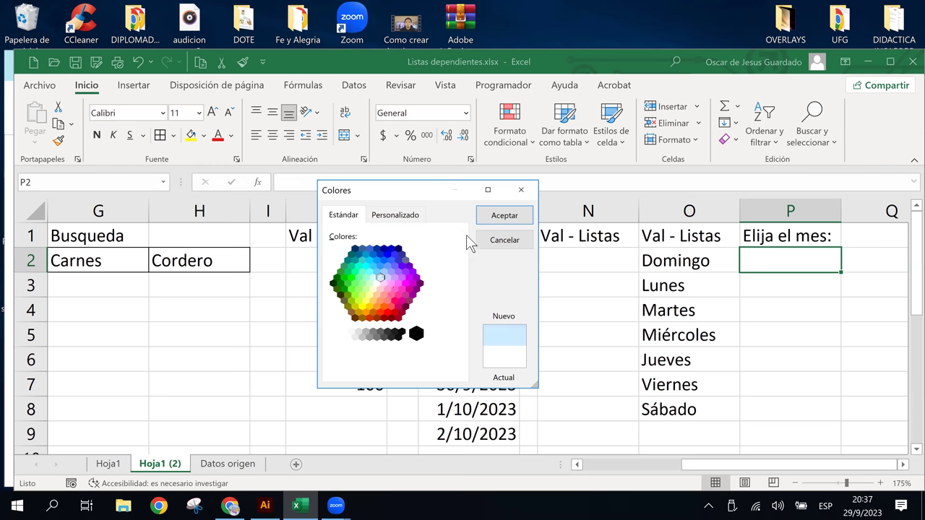
click(485, 221)
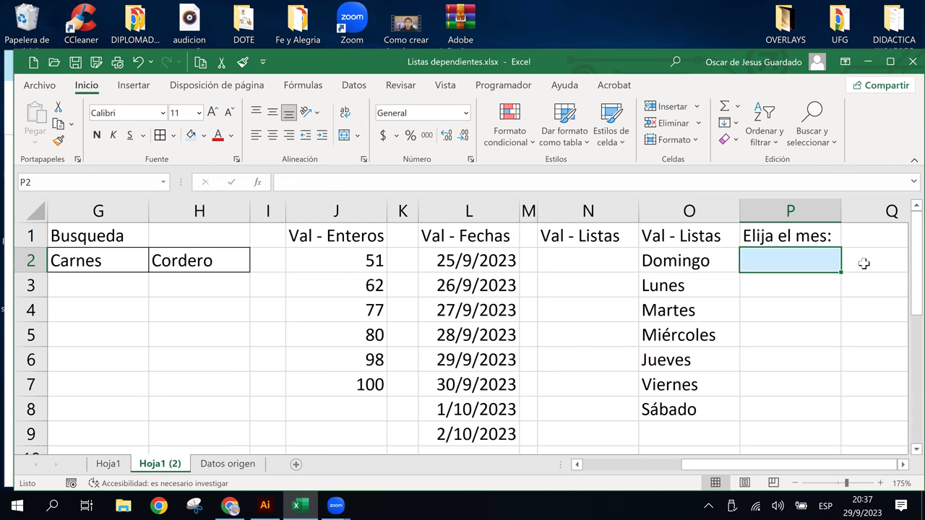
Review the P1 label and the formatted P2 cell
click(811, 364)
click(784, 240)
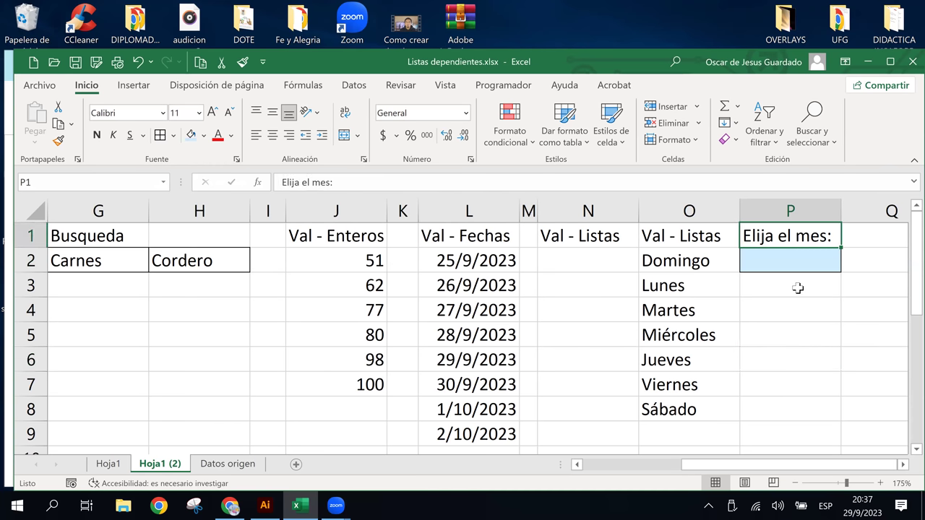
click(805, 378)
click(796, 257)
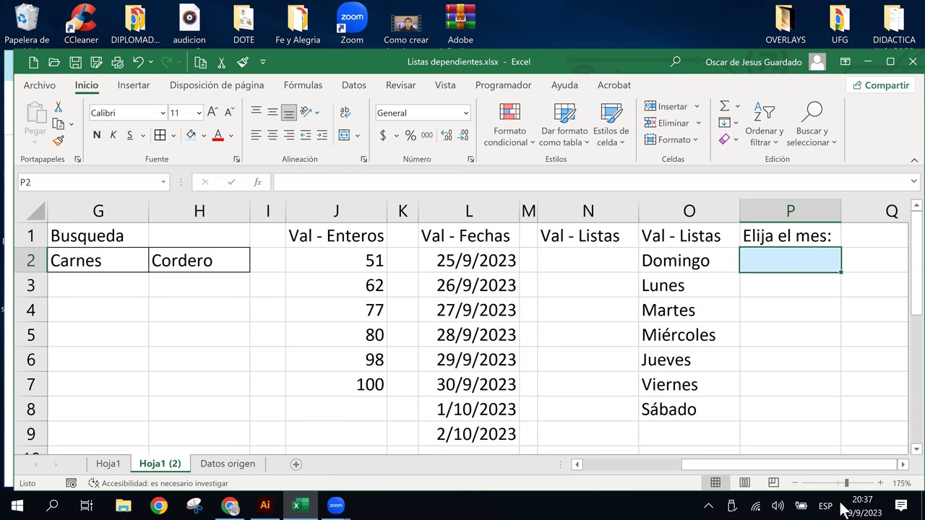
click(813, 387)
click(776, 259)
Give P2 a Lista validation sourced from 'Datos origen'!$B$2:$B$13, the months Enero–Diciembre
click(354, 85)
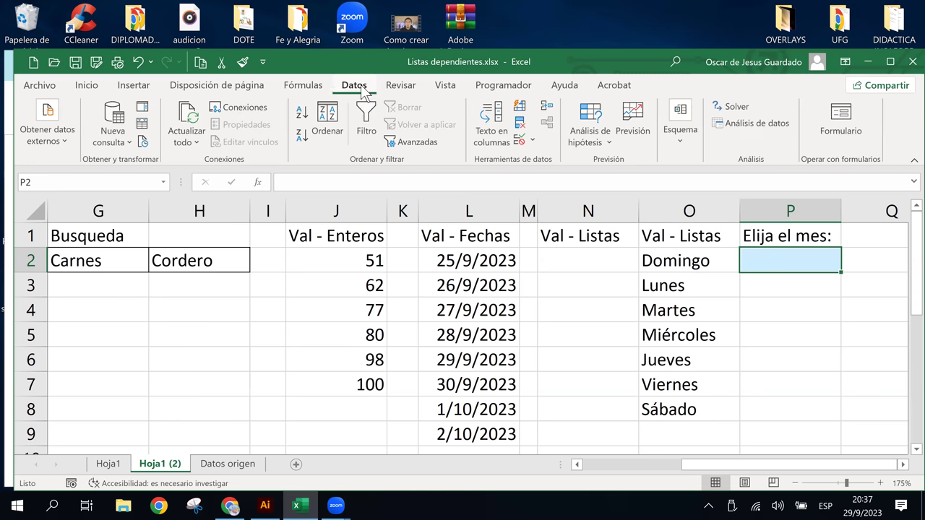
click(521, 139)
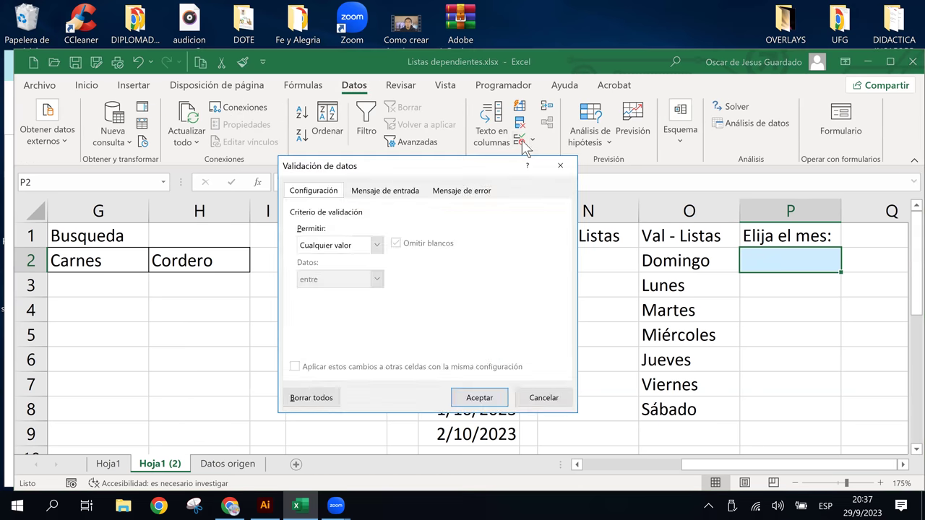
click(373, 244)
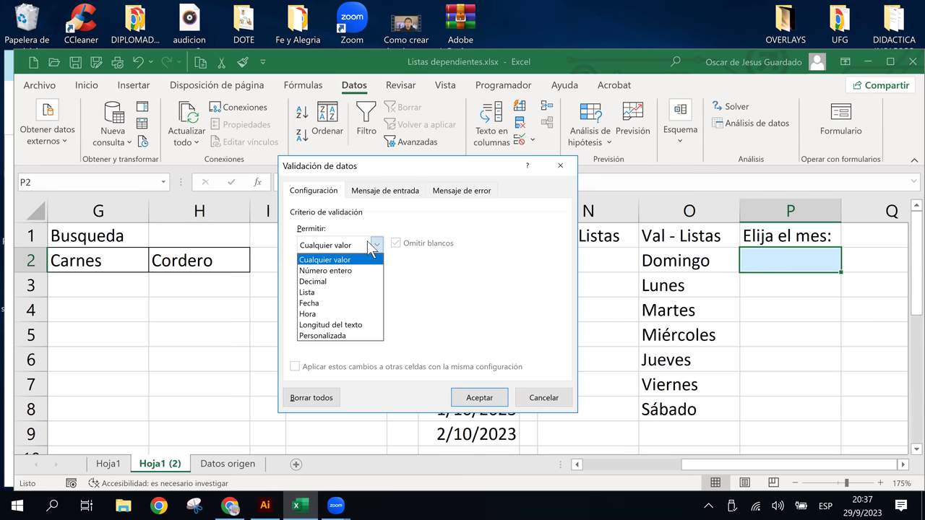
click(328, 296)
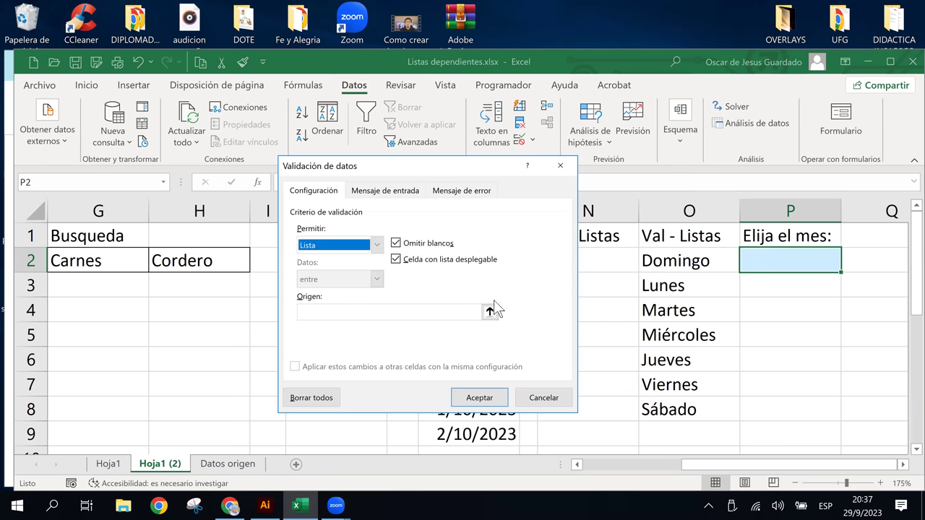
click(336, 313)
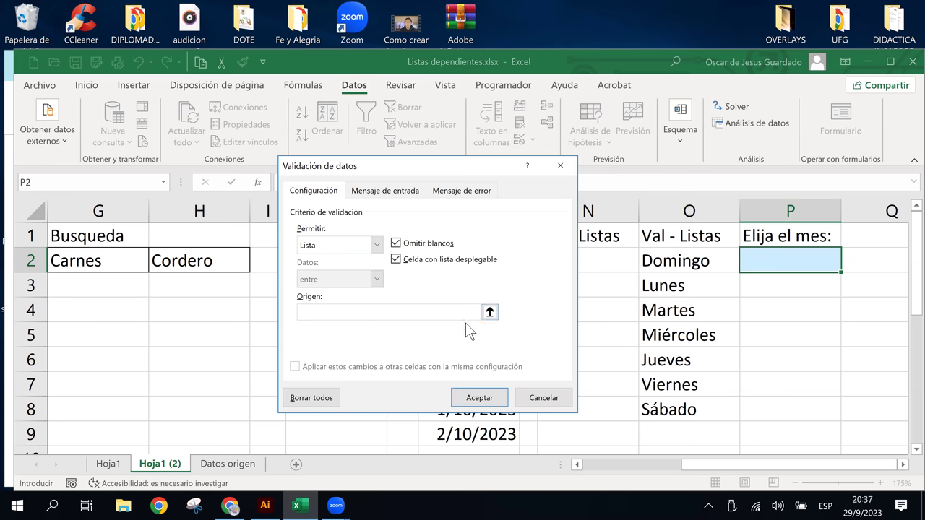
click(490, 312)
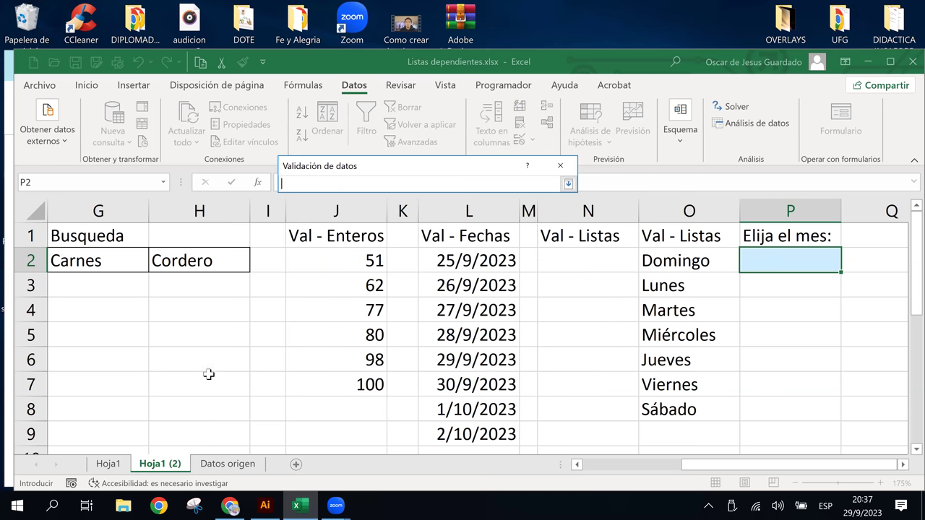
click(226, 466)
drag(123, 236, 133, 391)
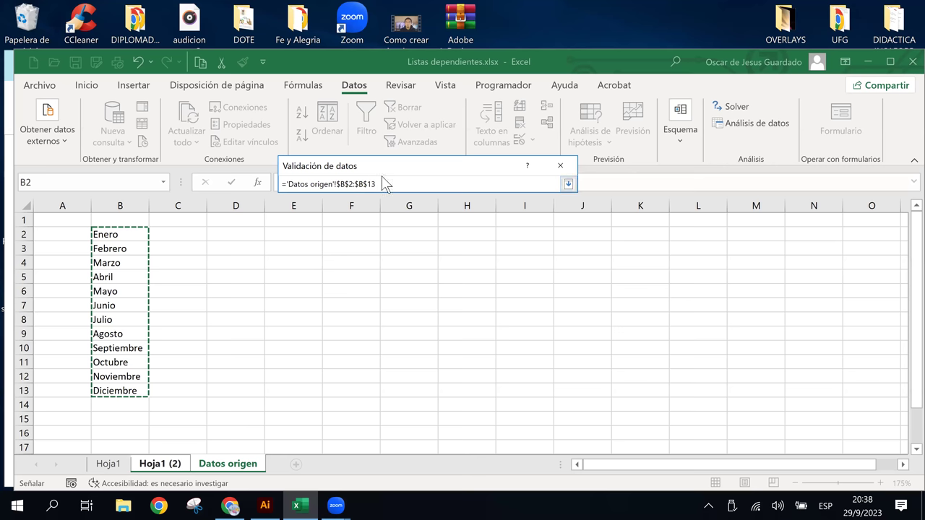
drag(381, 176, 374, 239)
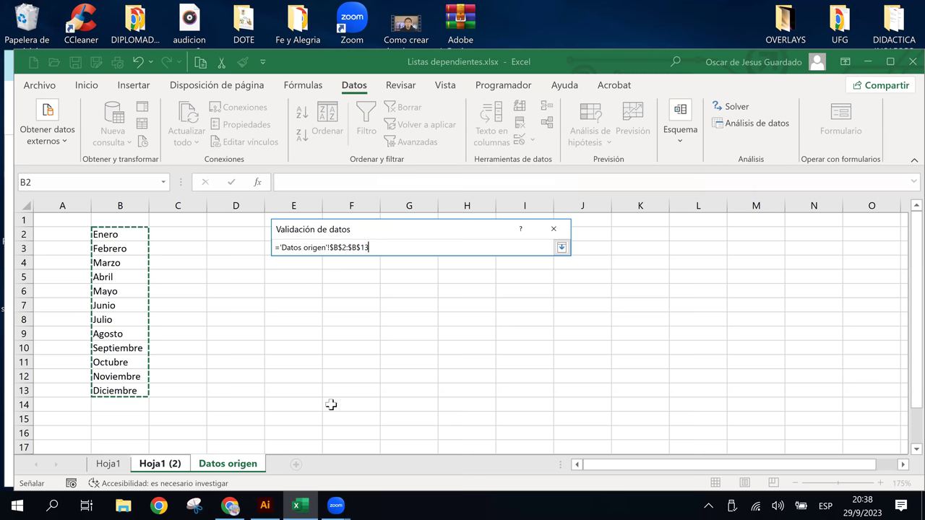
click(562, 248)
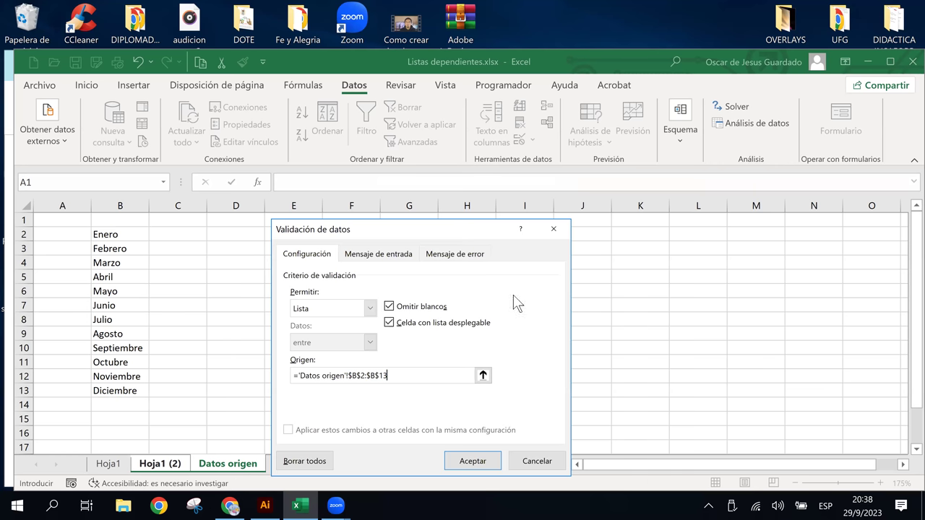
click(461, 463)
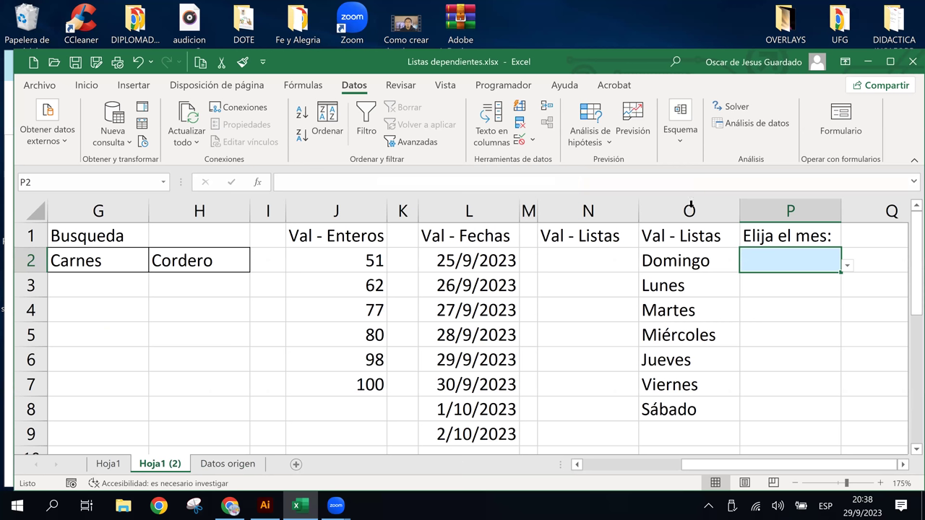
Open and close P2's month dropdown several times without picking a month
click(781, 306)
click(781, 255)
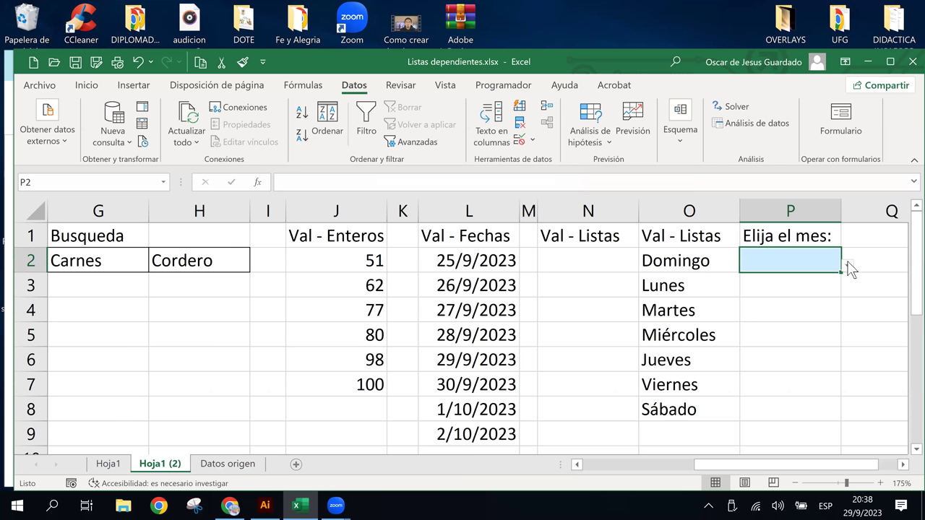
click(848, 266)
click(849, 266)
click(848, 267)
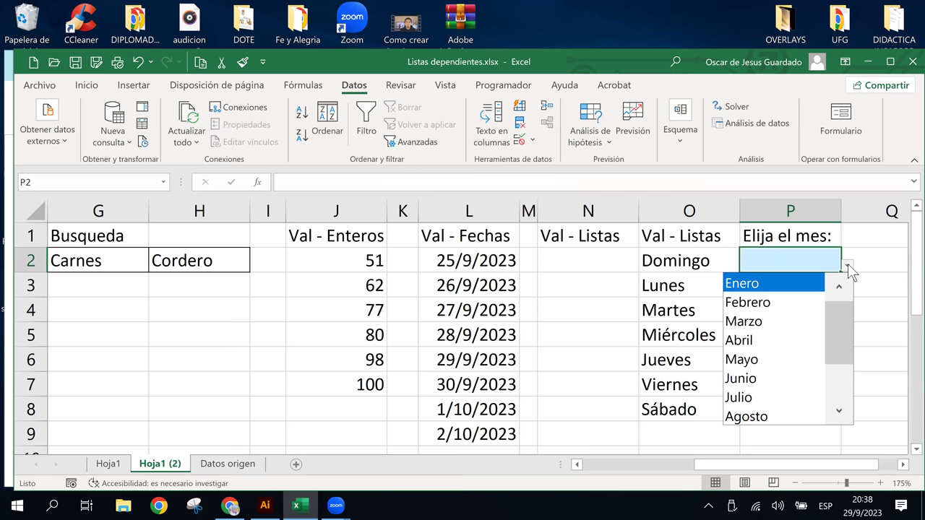
click(848, 268)
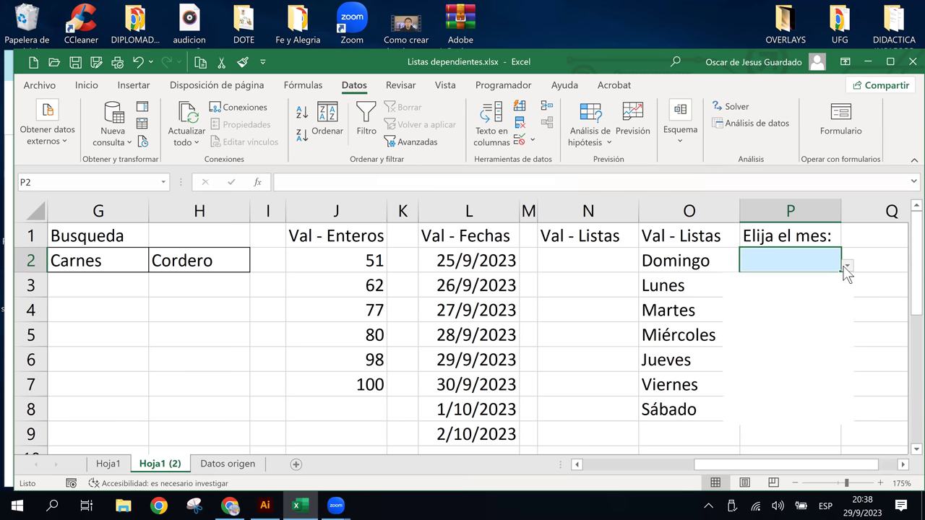
click(847, 268)
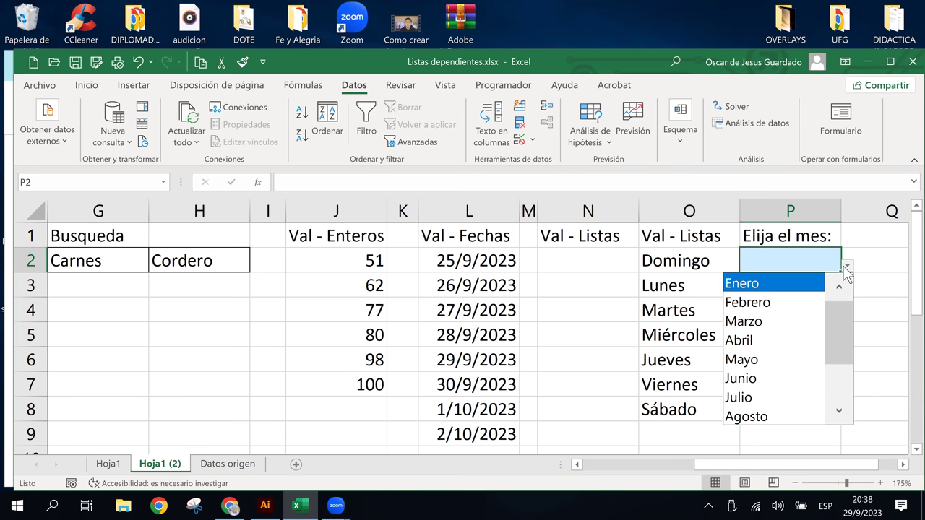
click(847, 268)
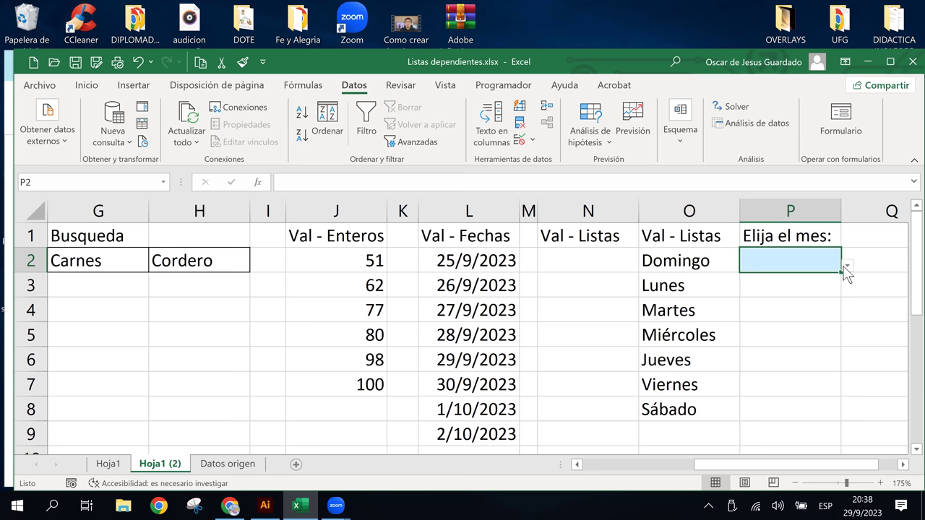
click(845, 267)
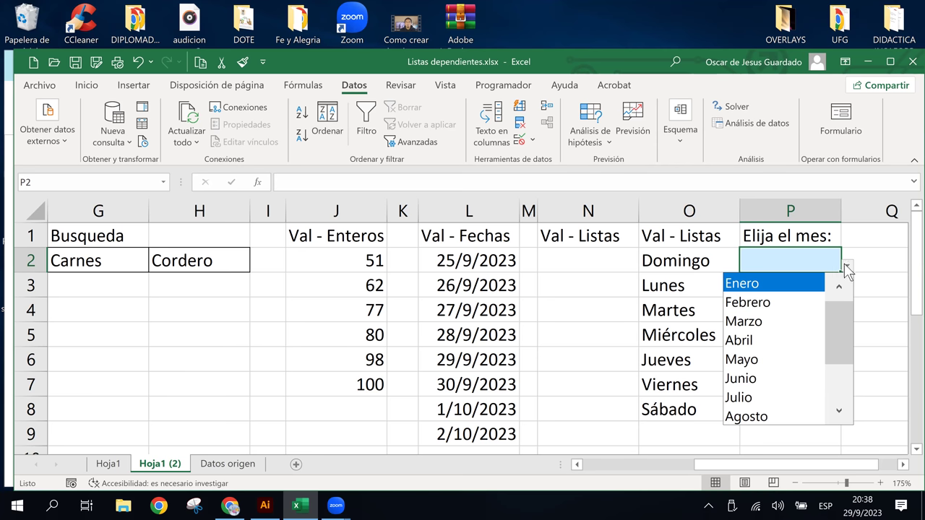
click(847, 267)
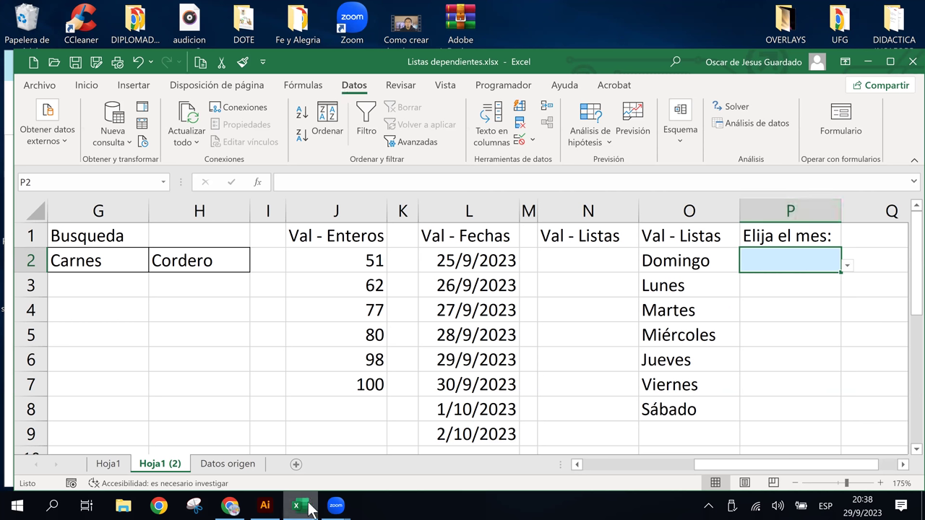
Scroll the tutorial to Figura 7, whose list source is =DatosOrigen!$G$1:$G$7
click(231, 506)
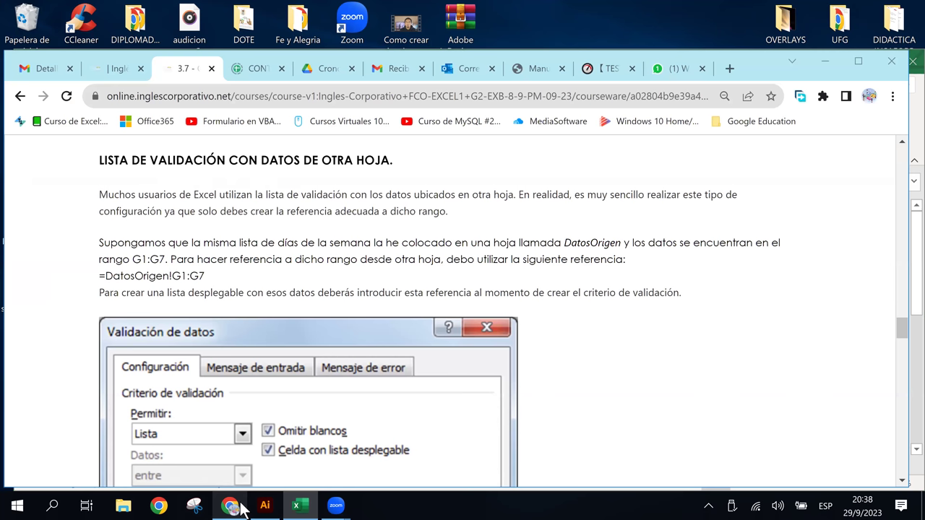
scroll(337, 317, down, 1)
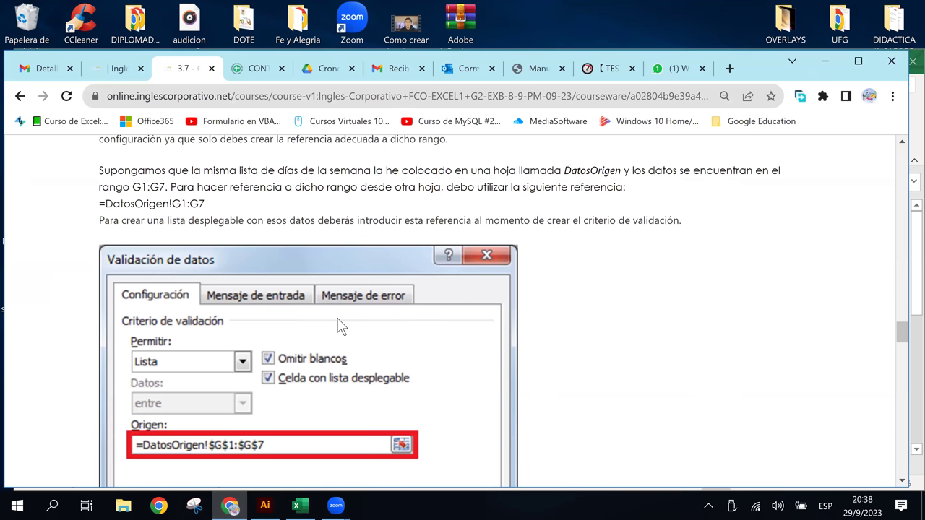
scroll(342, 326, down, 1)
scroll(342, 326, down, 2)
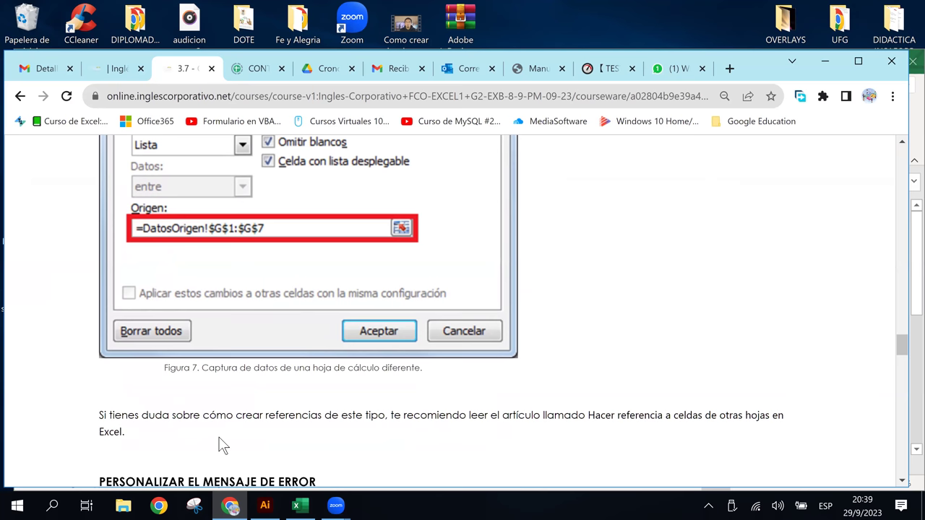
scroll(222, 446, down, 3)
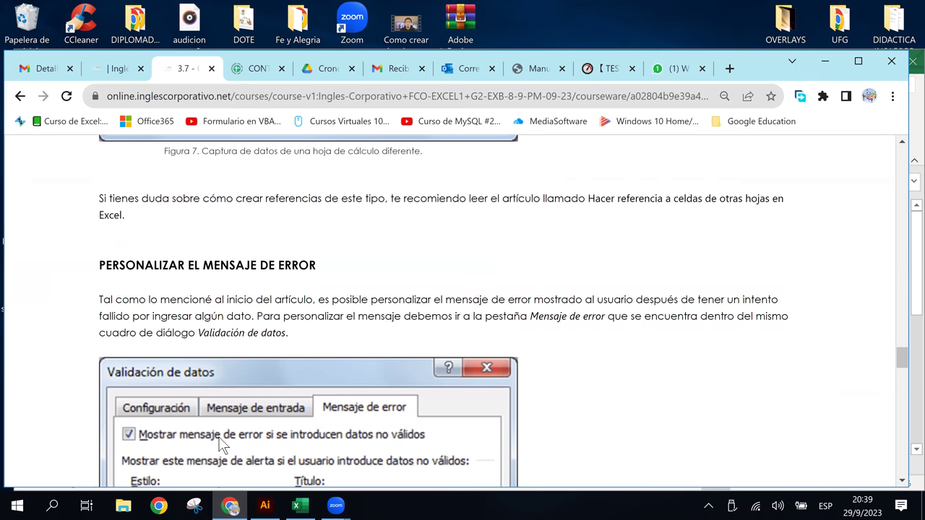
scroll(221, 445, down, 1)
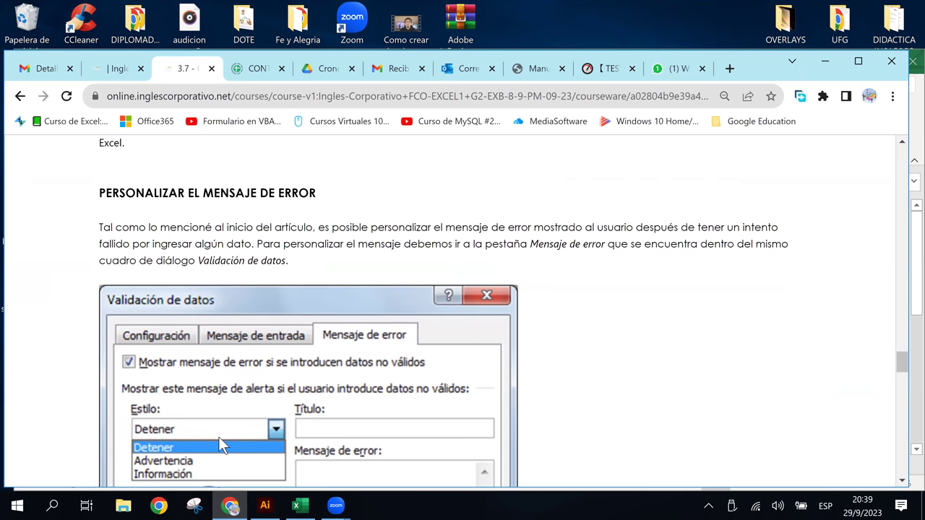
scroll(218, 437, down, 1)
scroll(218, 437, up, 1)
scroll(595, 331, down, 1)
scroll(595, 331, up, 1)
scroll(542, 280, up, 4)
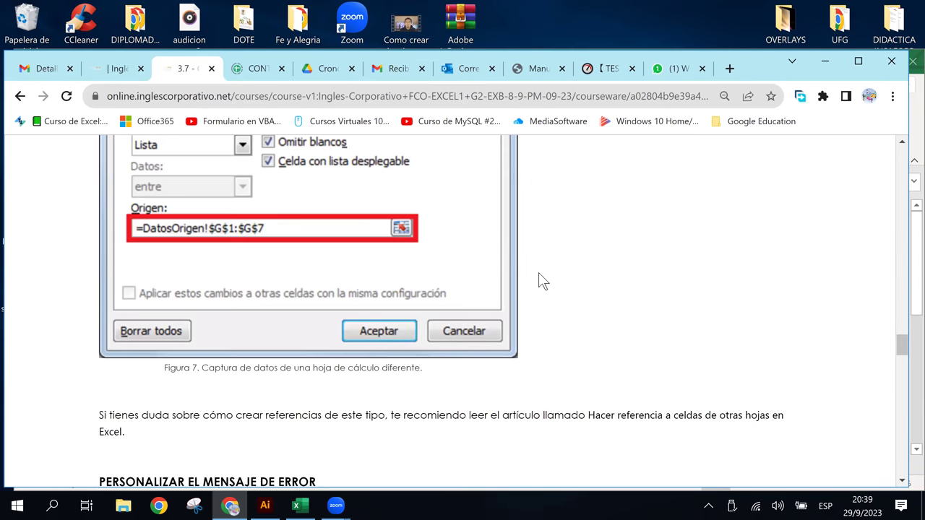
scroll(538, 273, up, 3)
scroll(538, 273, down, 2)
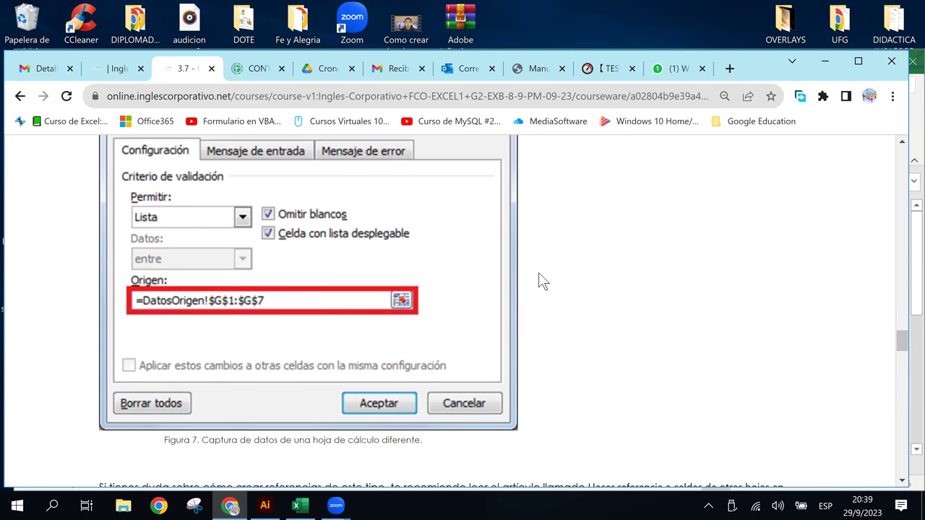
Back in the workbook, preview P2's month dropdown and close it without choosing
click(303, 506)
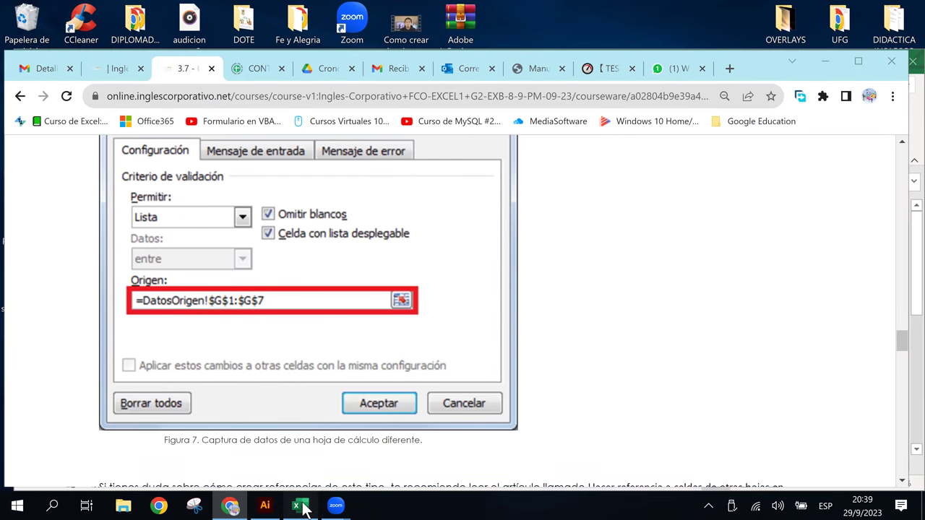
click(823, 266)
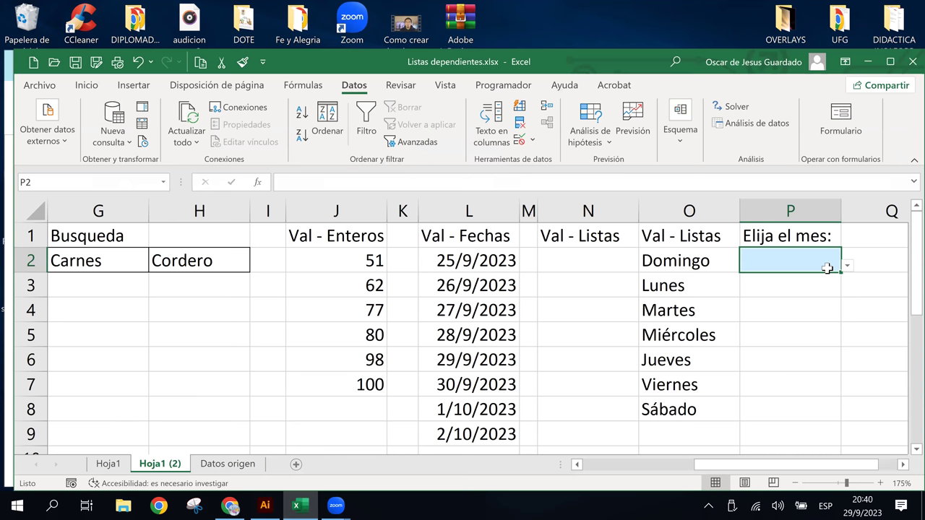
click(847, 266)
click(848, 267)
click(777, 304)
click(782, 264)
click(846, 266)
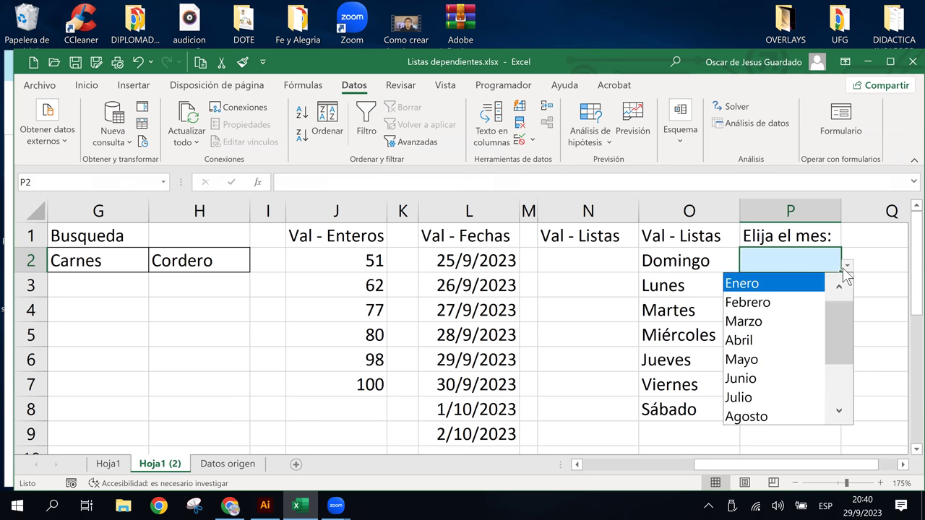
click(847, 267)
Click through the cells below P2 in column P
click(778, 303)
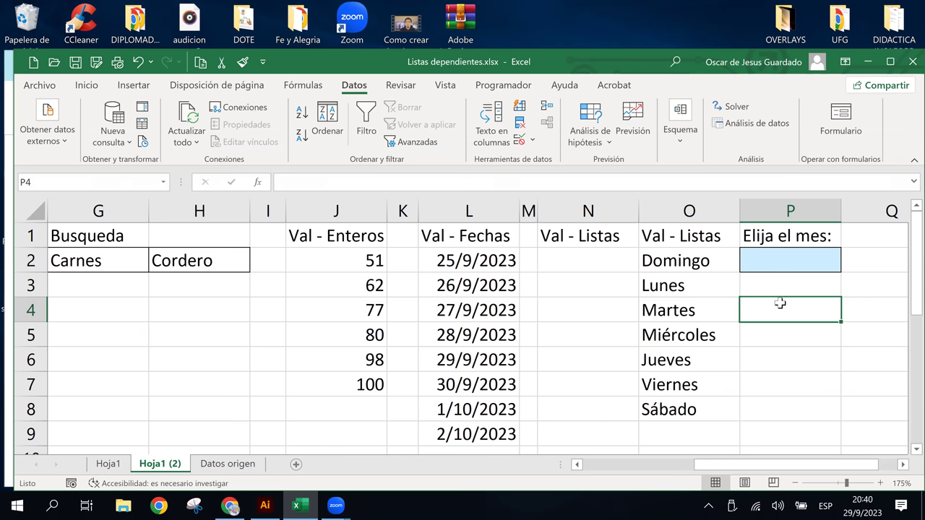
click(787, 282)
click(800, 344)
click(800, 369)
click(790, 327)
click(790, 365)
click(798, 384)
click(803, 407)
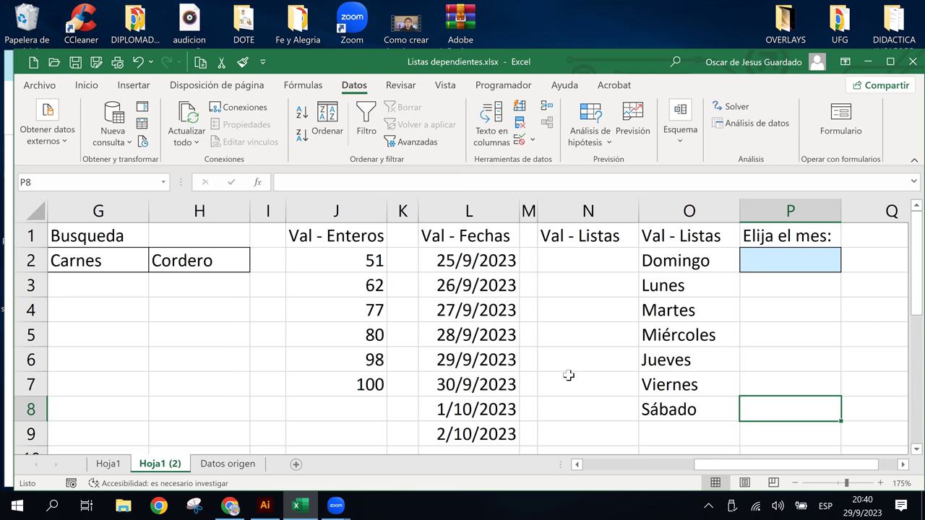
Click between P2 and the day-name cells in column O
click(770, 255)
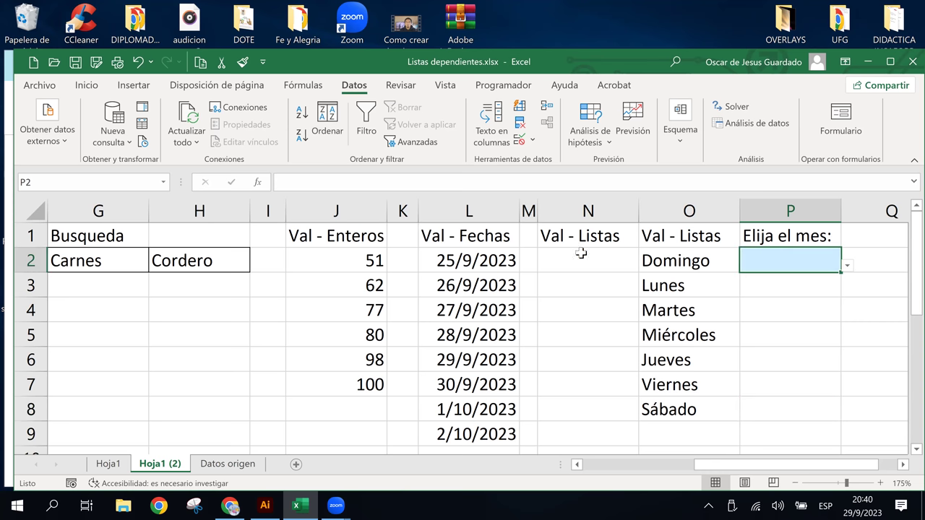
click(559, 253)
click(792, 256)
click(666, 285)
click(771, 266)
click(679, 283)
click(650, 385)
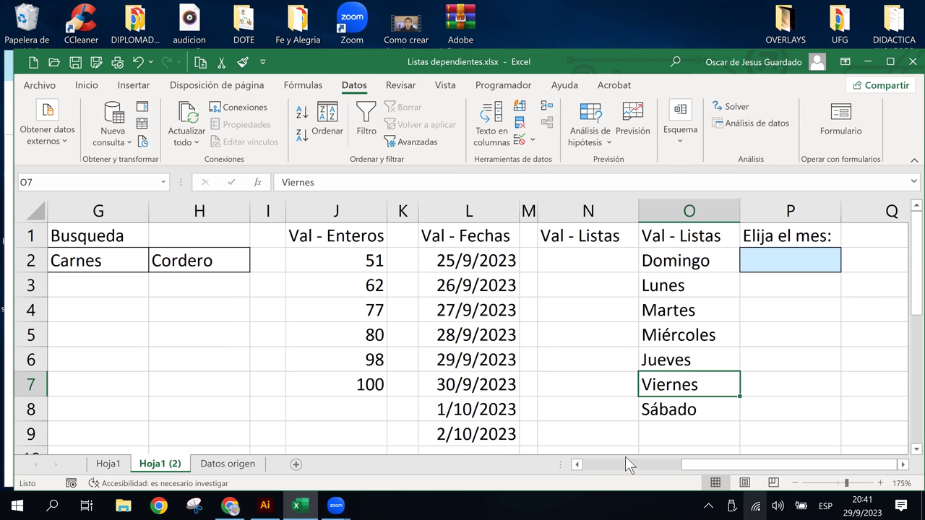
click(663, 256)
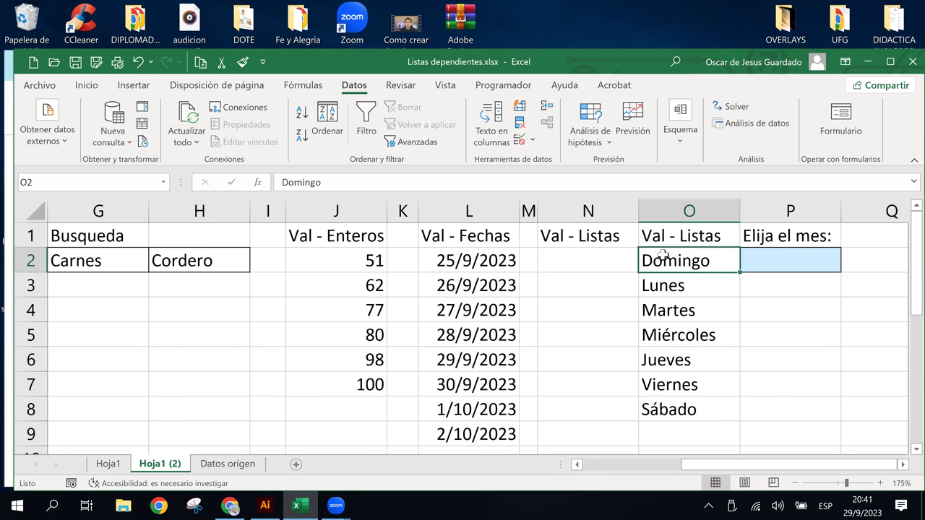
click(777, 259)
click(847, 266)
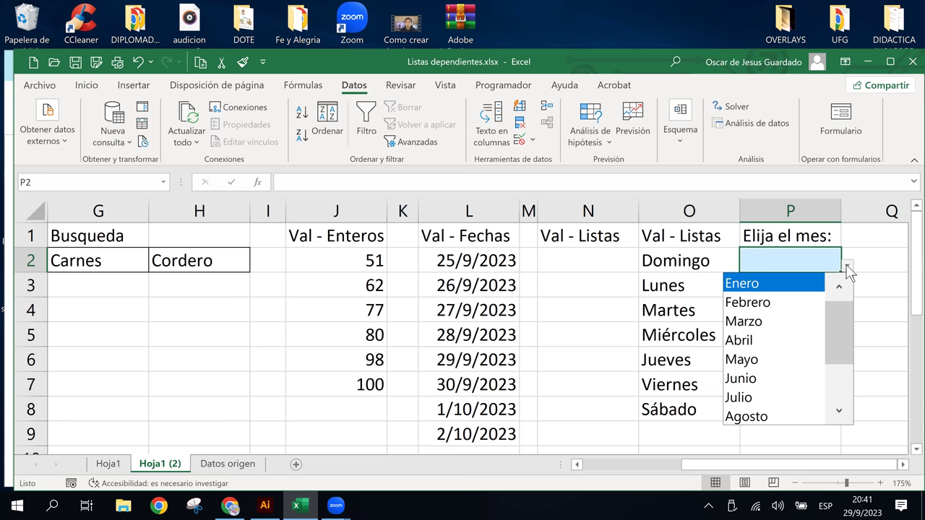
click(847, 267)
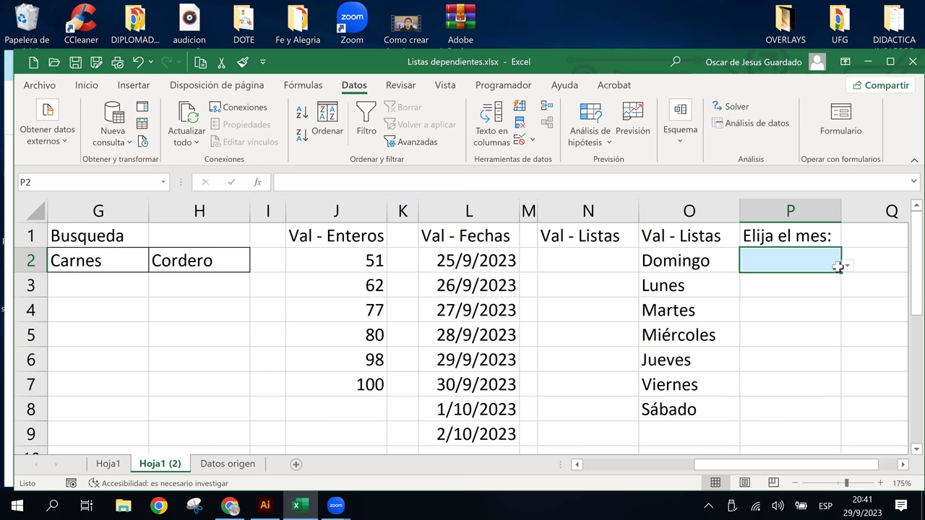
Scroll the tutorial to 'PERSONALIZAR EL MENSAJE DE ERROR' and Figure 8's Detener, Advertencia, Información styles
click(230, 505)
scroll(385, 363, down, 1)
scroll(385, 363, down, 3)
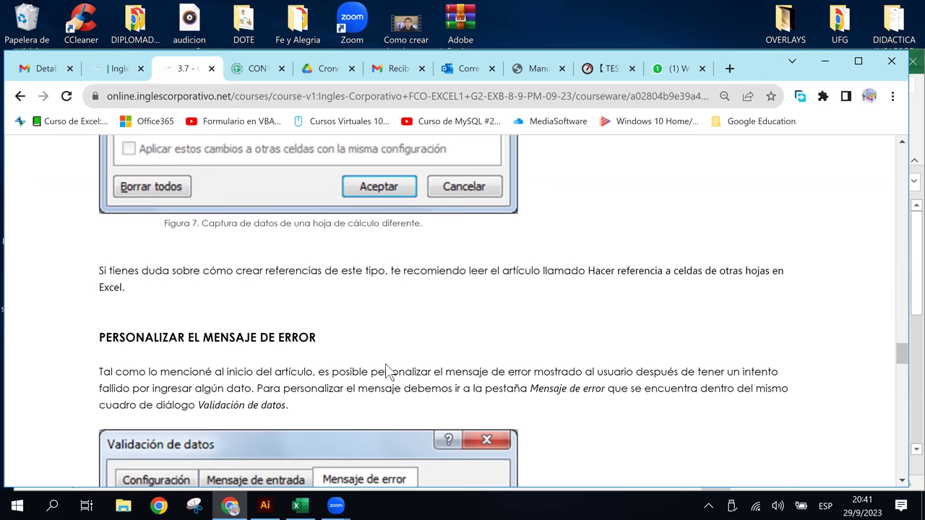
scroll(385, 363, down, 1)
scroll(385, 365, down, 1)
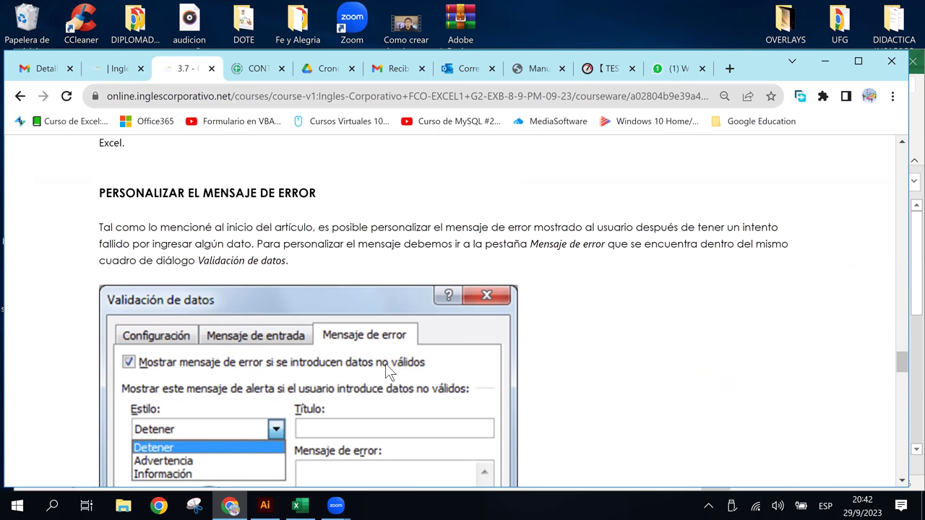
scroll(518, 329, down, 2)
scroll(518, 329, up, 2)
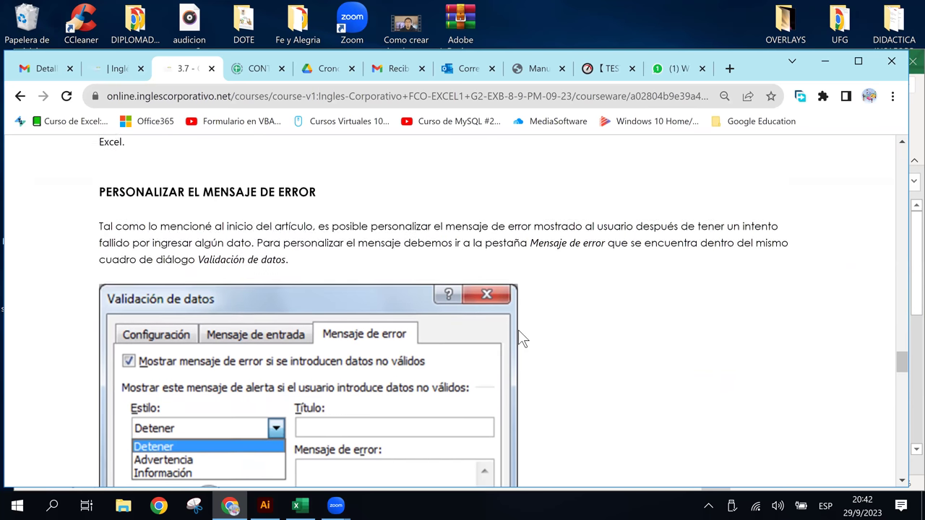
scroll(518, 329, down, 2)
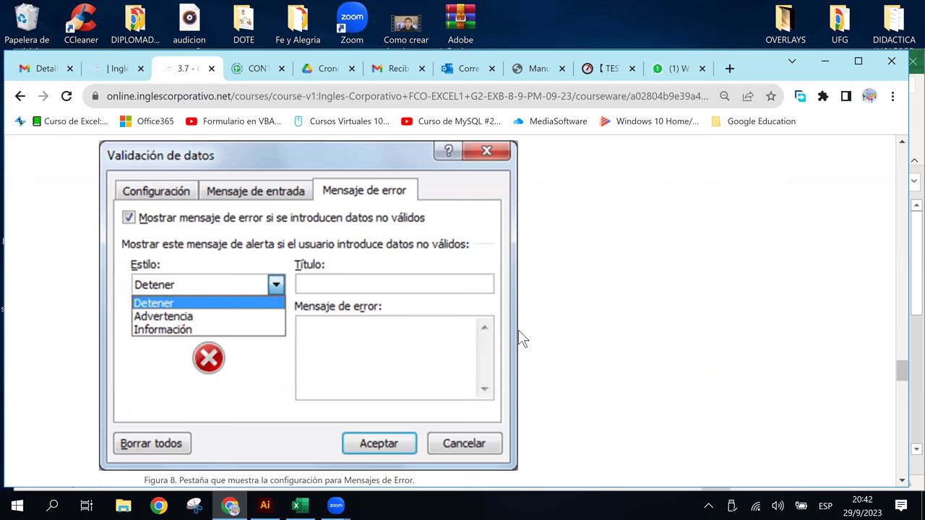
scroll(519, 330, up, 2)
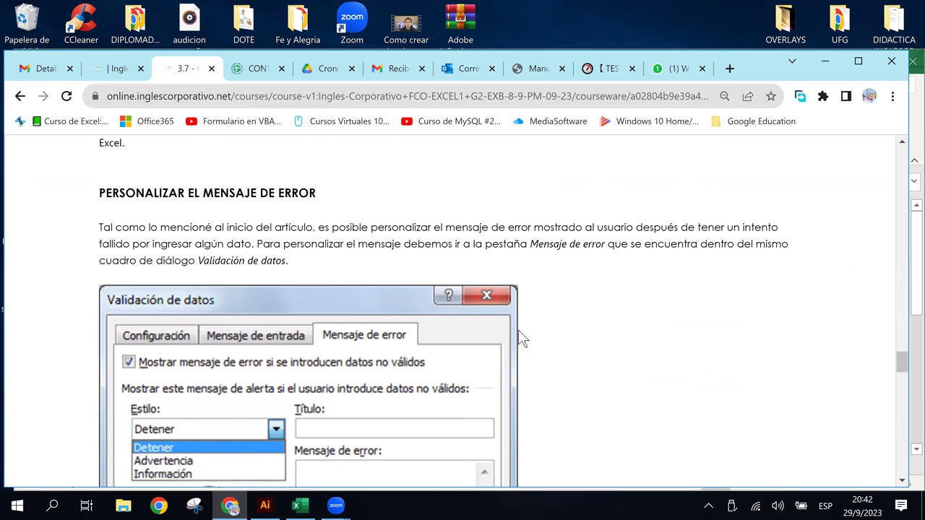
scroll(518, 329, down, 1)
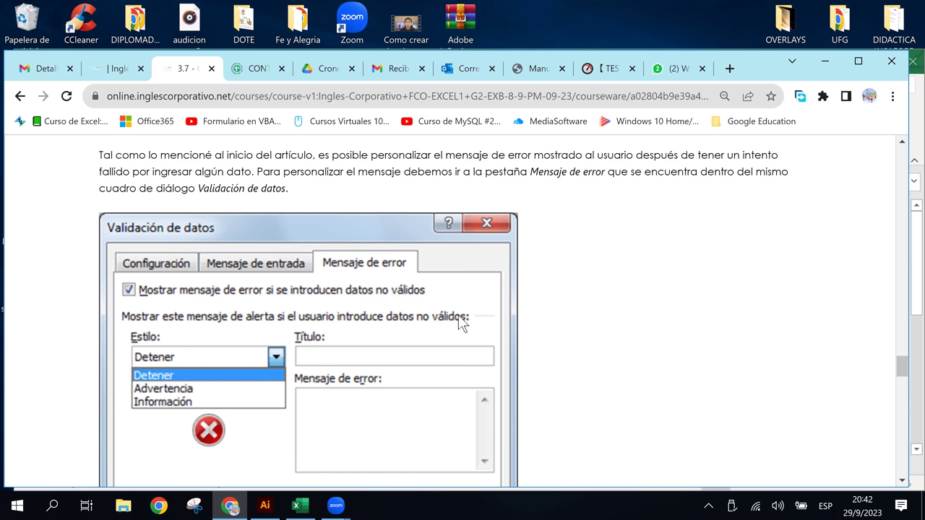
scroll(460, 318, down, 2)
Scroll past Figura 8 to the text on the Título and Mensaje de error boxes
scroll(459, 314, down, 2)
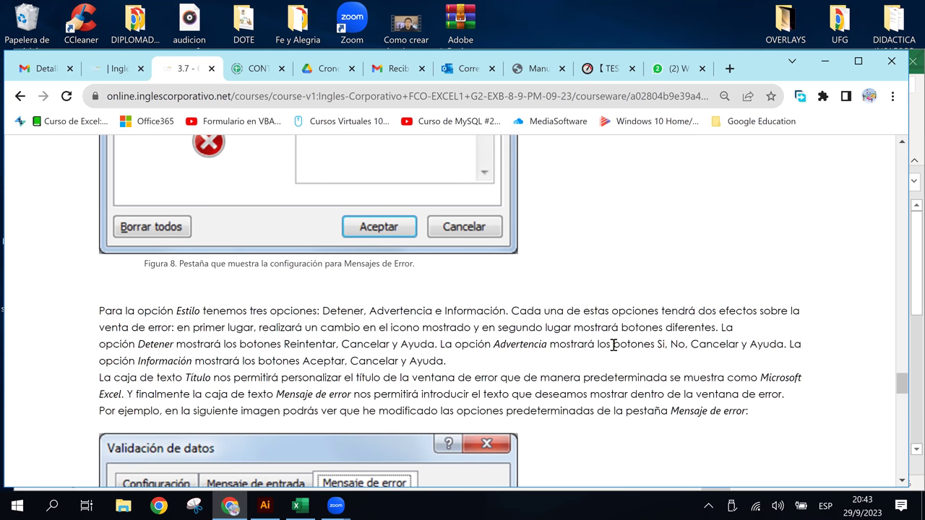
Scroll through Figuras 9–11 to 'CÓMO ELIMINAR LA VALIDACIÓN DE DATOS' and the closing summary
scroll(569, 298, down, 1)
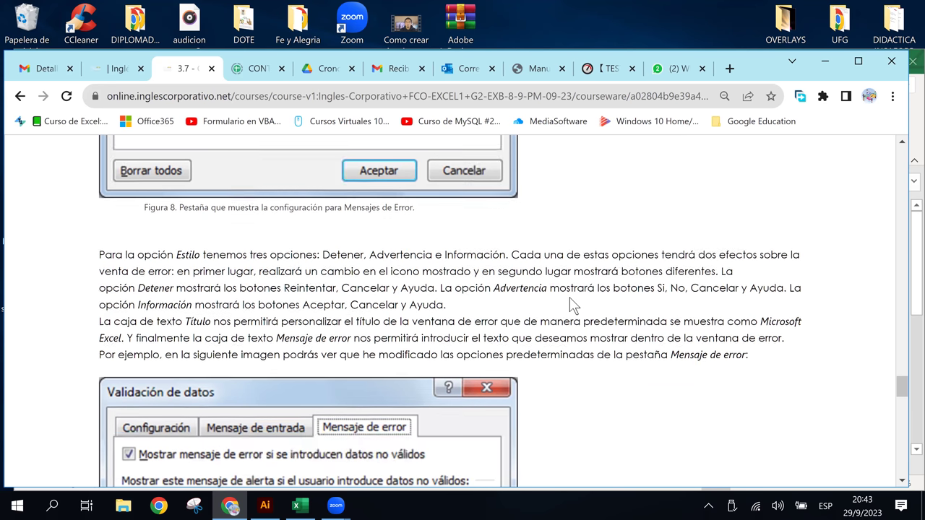
scroll(569, 304, down, 2)
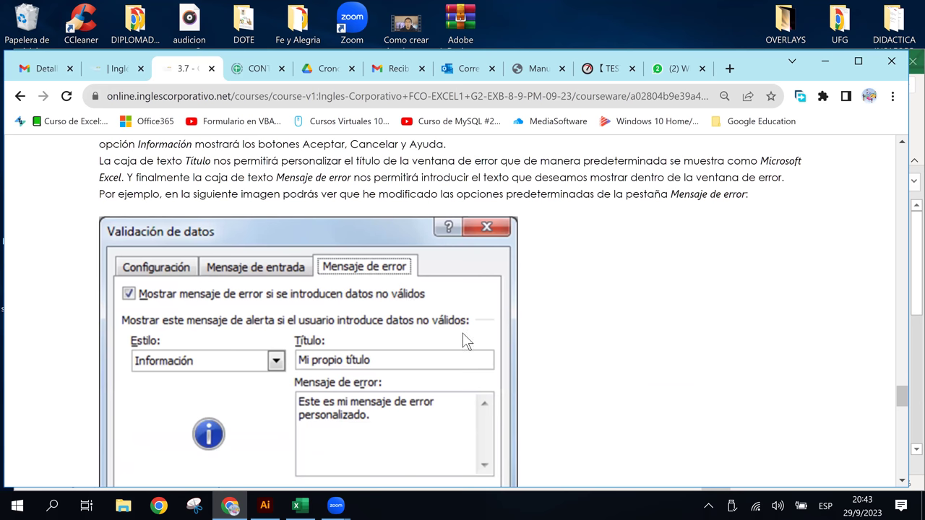
scroll(463, 332, down, 3)
scroll(464, 334, down, 2)
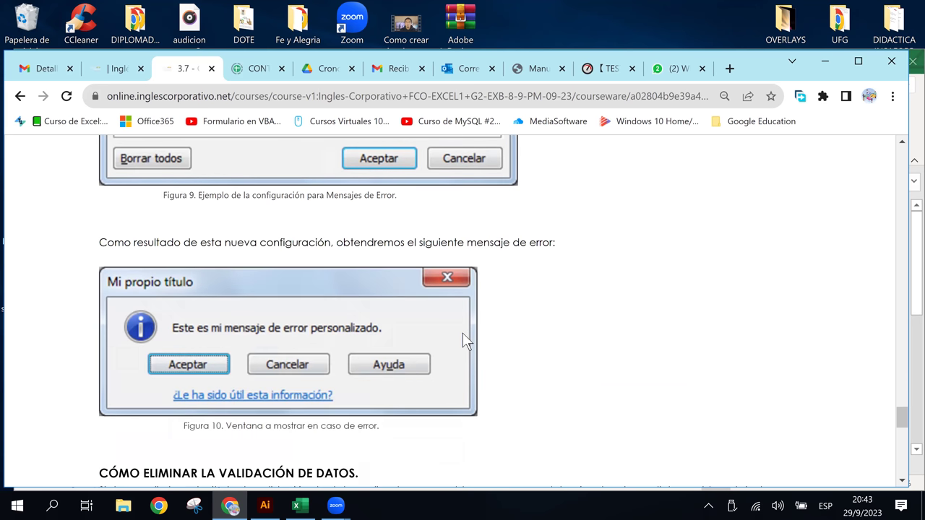
scroll(463, 334, down, 2)
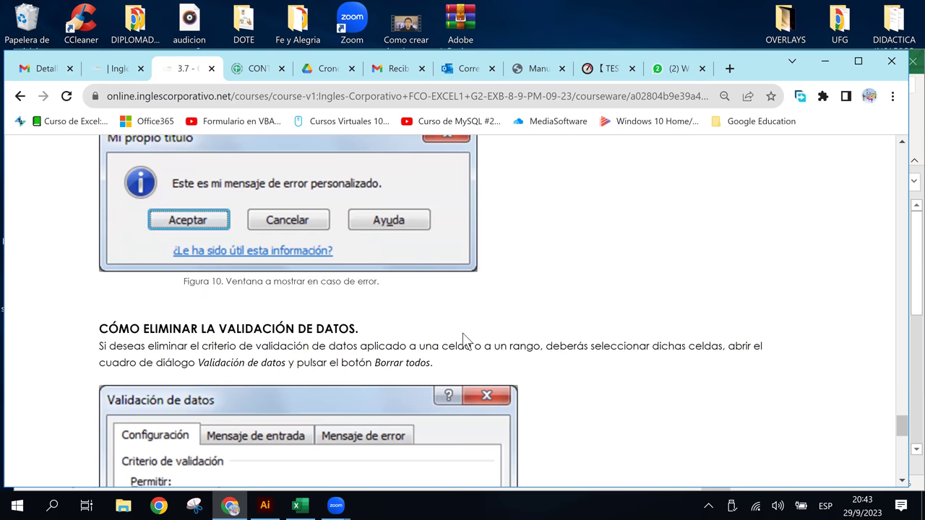
scroll(466, 339, down, 1)
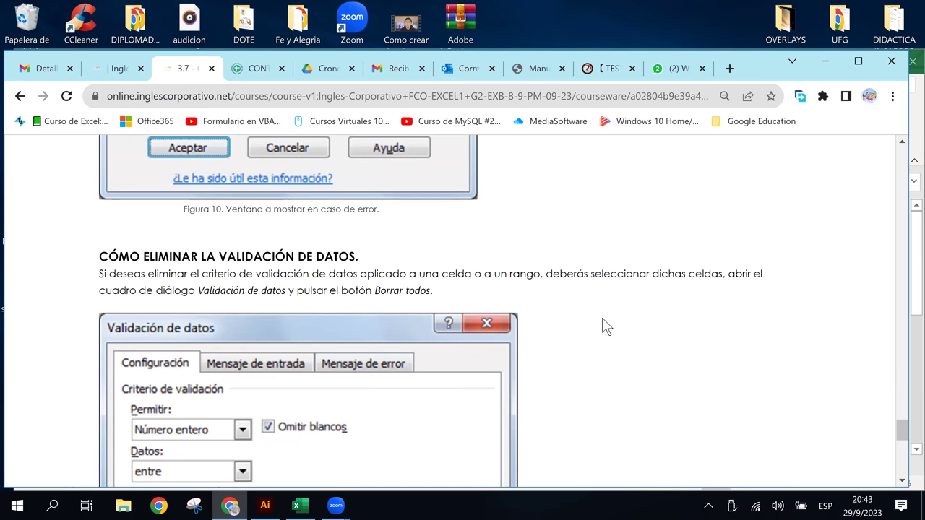
scroll(606, 327, down, 2)
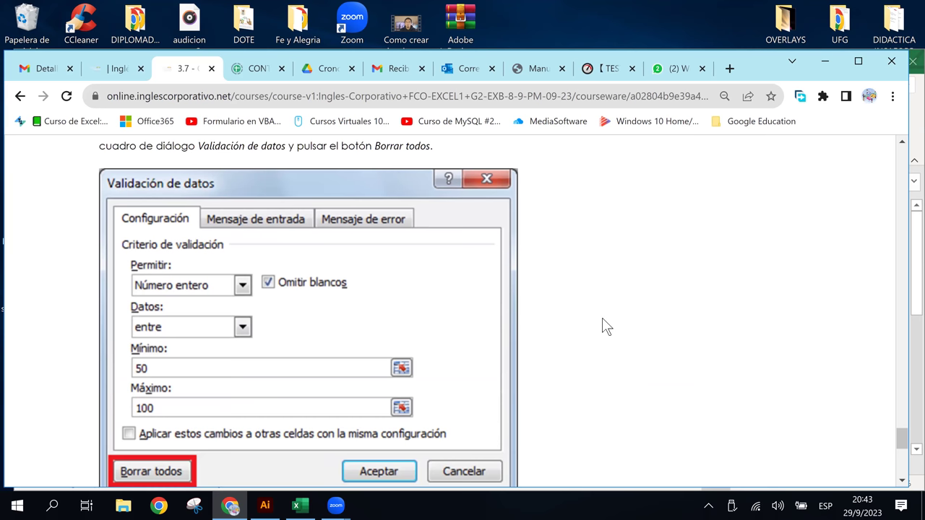
scroll(564, 304, up, 1)
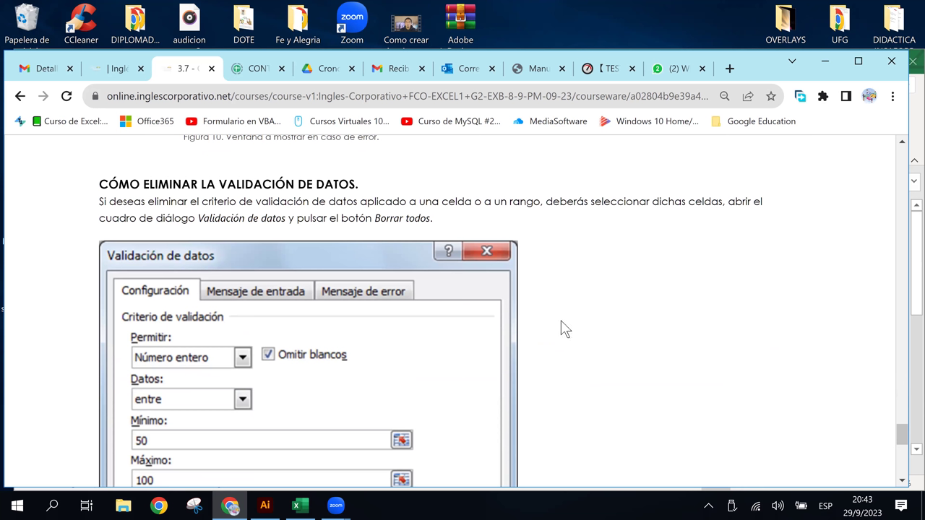
scroll(561, 321, down, 4)
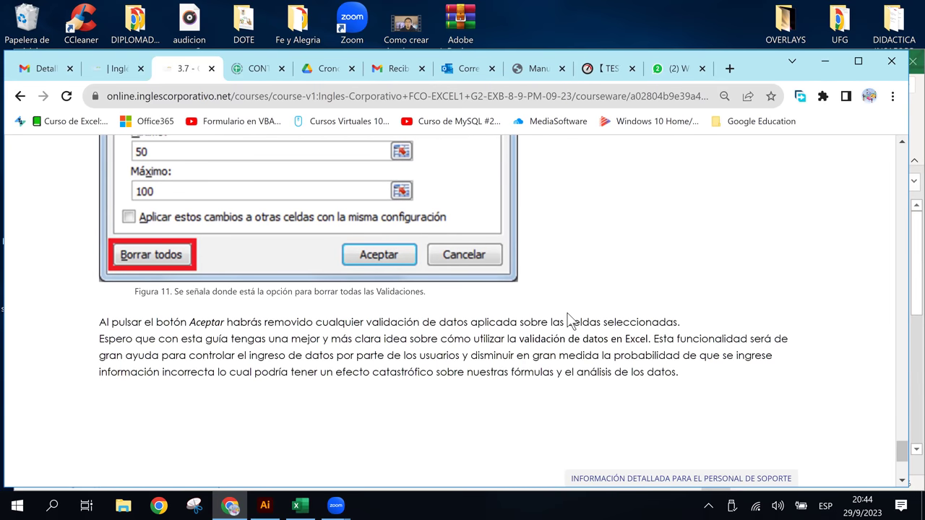
scroll(567, 321, up, 2)
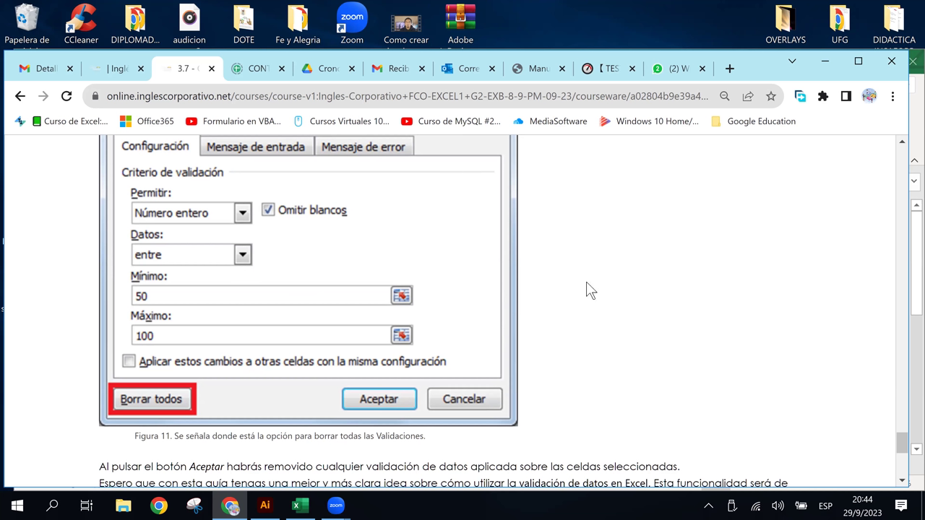
Return to Excel and compare the Domingo day name in O2 with month cell P2
click(298, 509)
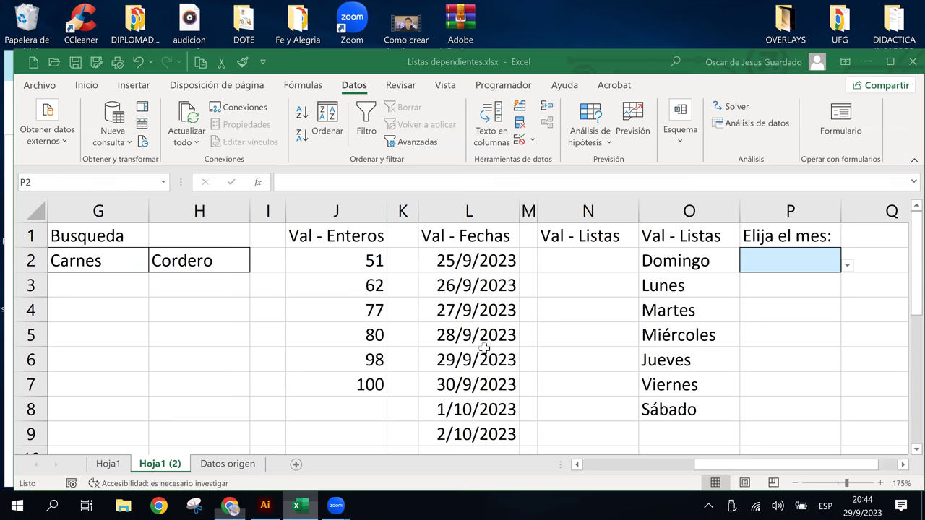
click(692, 307)
click(828, 265)
click(723, 266)
click(813, 265)
click(676, 261)
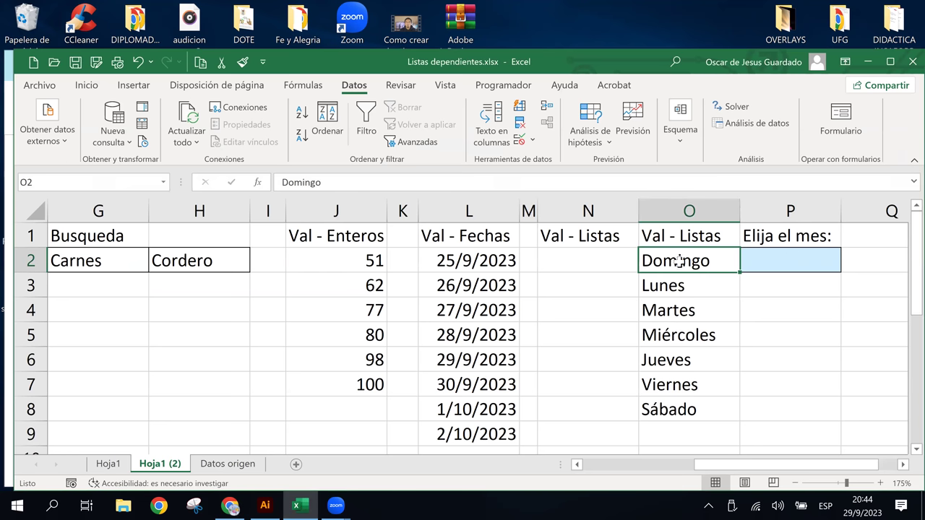
click(799, 264)
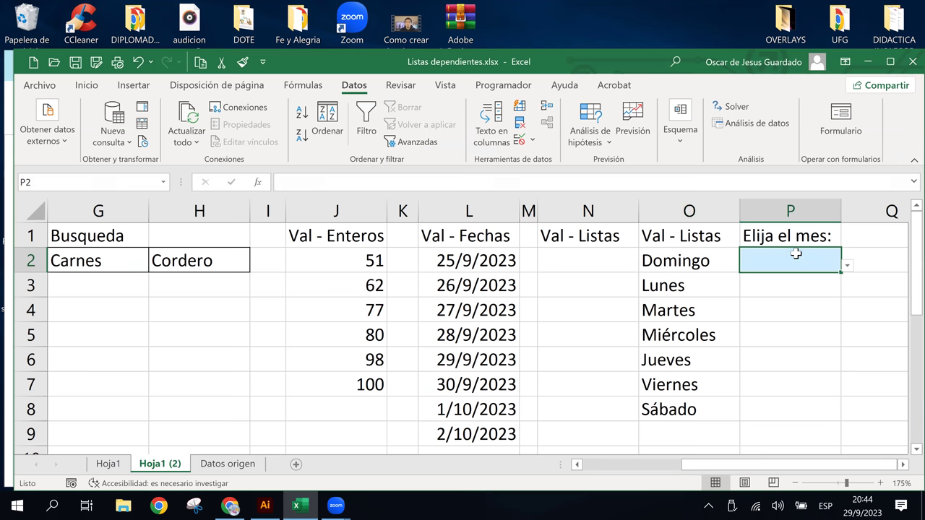
Cancel the Quitar duplicados dialog and open Validación de datos for P2
click(520, 123)
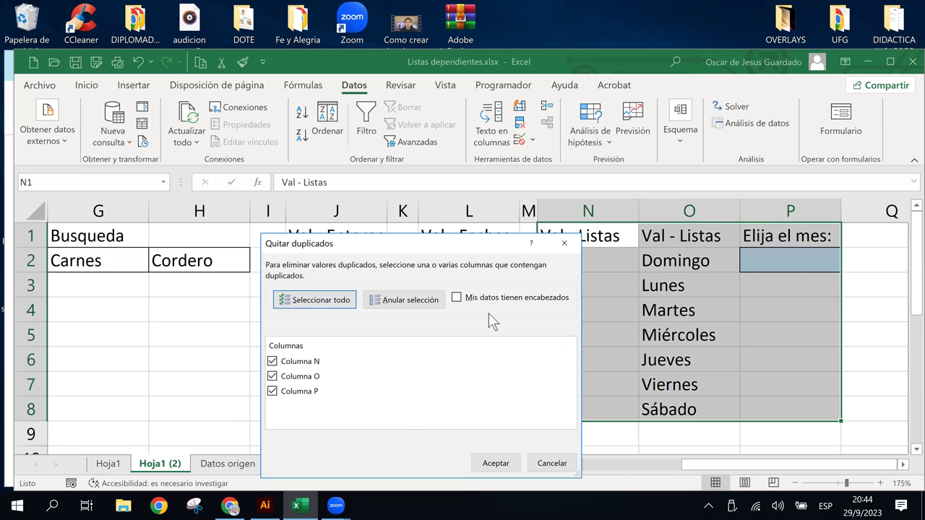
click(538, 463)
click(790, 260)
key(Return)
click(804, 260)
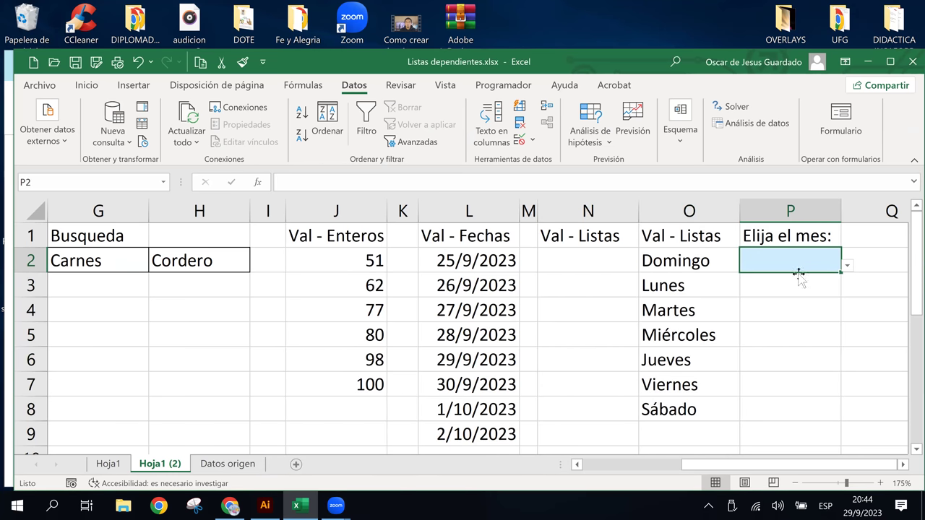
click(519, 139)
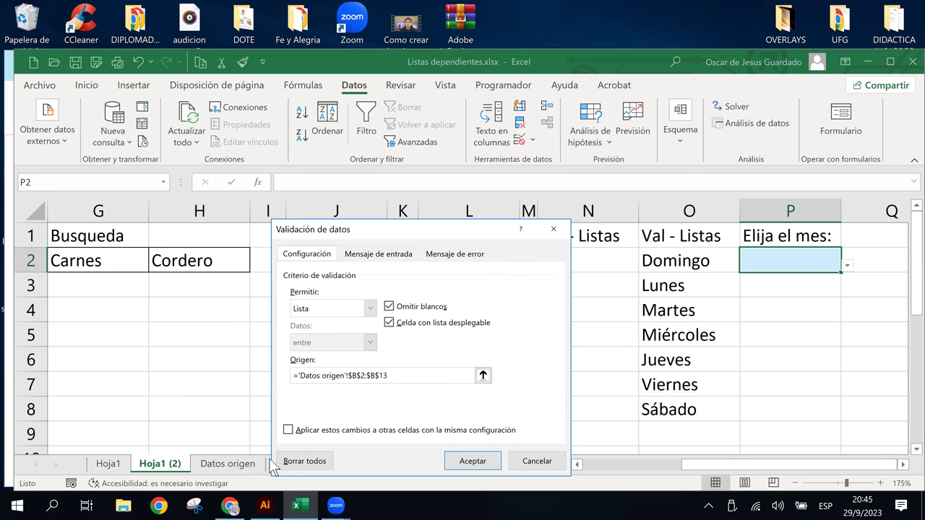
Remove P2's list validation with Borrar todos and confirm
click(310, 464)
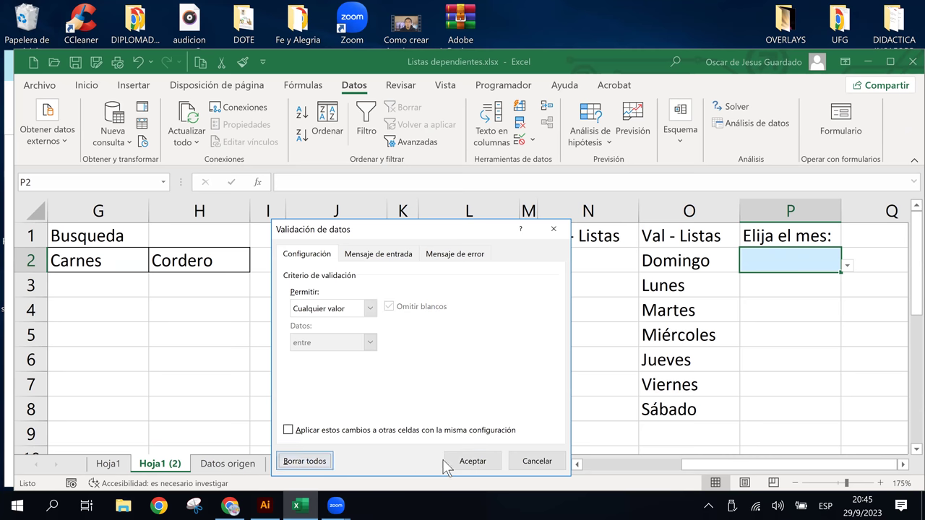
click(463, 462)
key(Return)
Open and close the day dropdowns in N2 and N3 without choosing a day
click(693, 266)
click(593, 263)
click(645, 261)
click(620, 261)
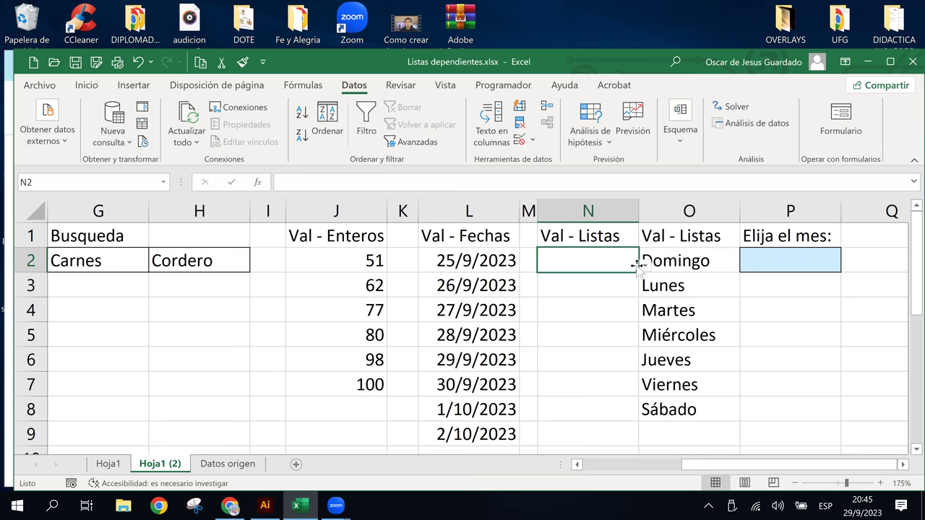
click(644, 264)
click(644, 268)
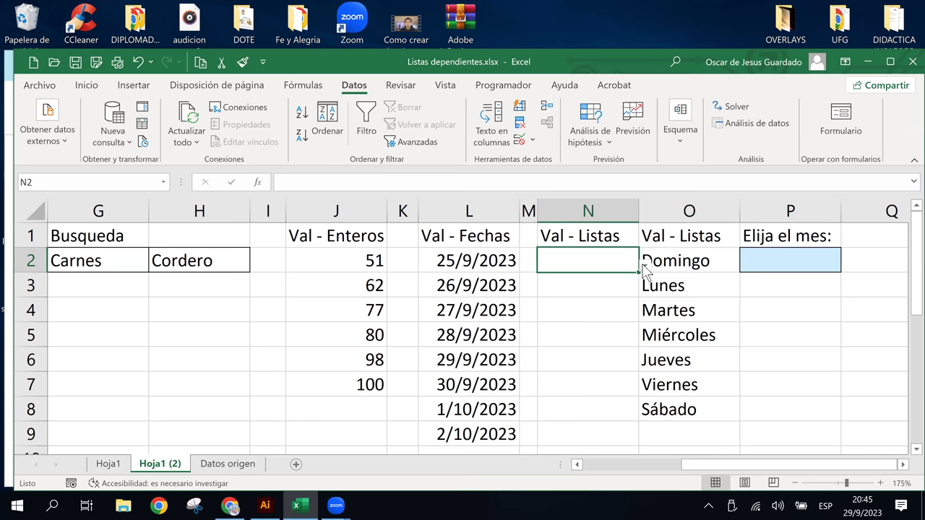
click(606, 286)
click(645, 292)
click(644, 289)
Click through cells P1–P5 and the J1:Q9 examples block, ending on P3
click(623, 243)
drag(768, 265, 767, 278)
click(786, 254)
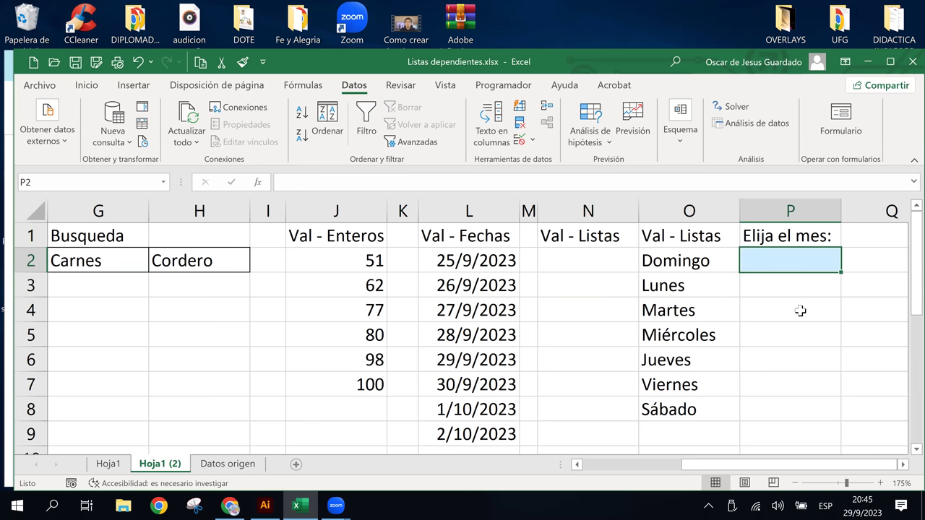
click(795, 240)
click(799, 256)
click(791, 322)
click(788, 250)
click(793, 310)
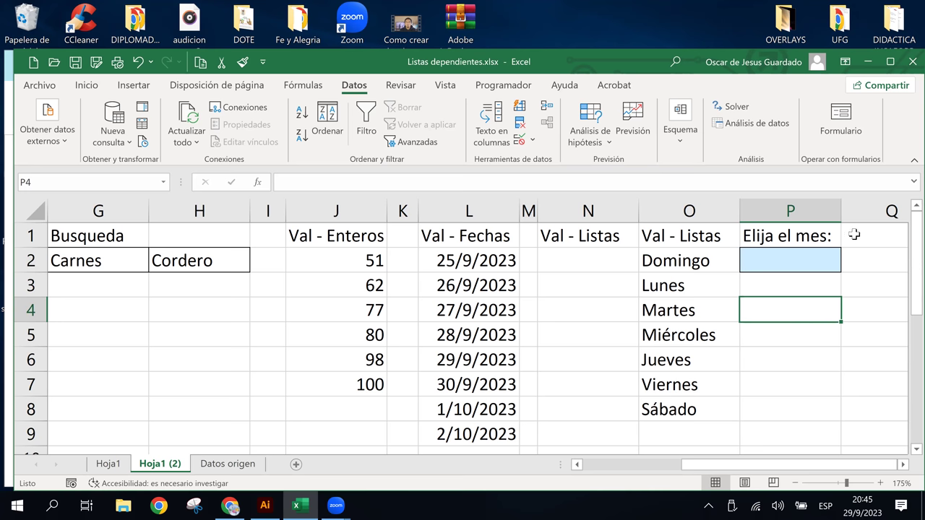
drag(853, 234, 296, 431)
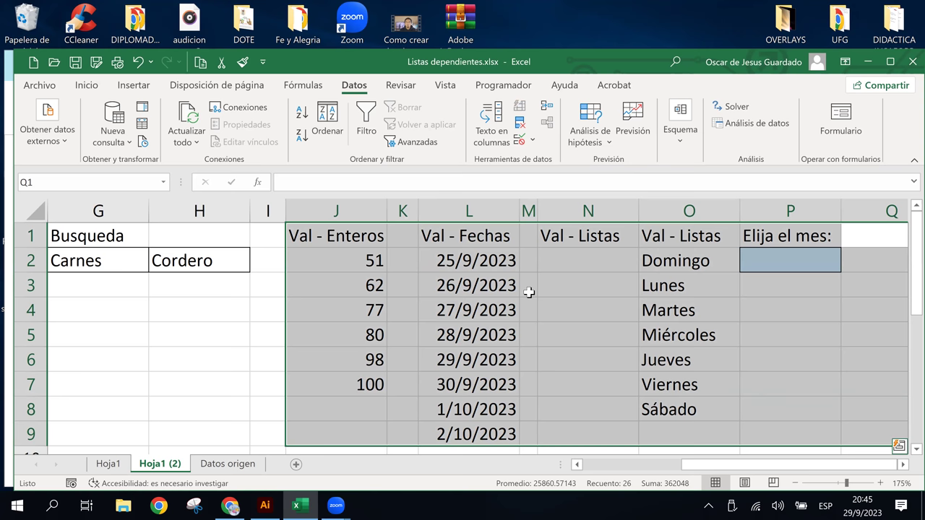
click(620, 320)
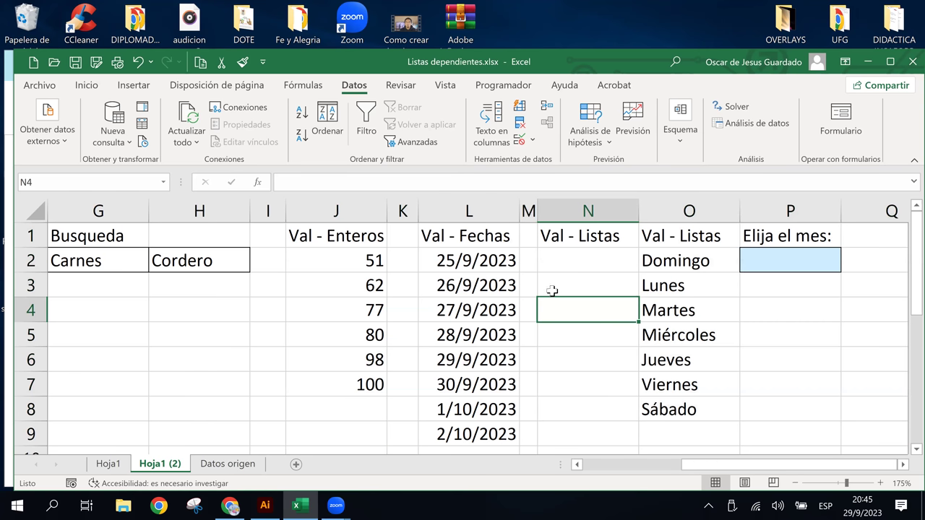
click(671, 259)
click(781, 292)
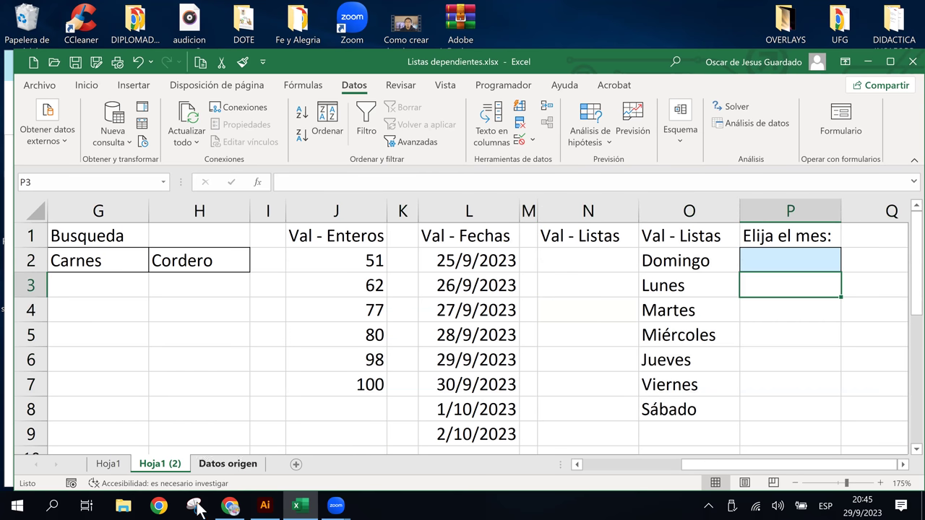
In the course page, scroll down and advance to the next unit with Siguiente
click(230, 506)
scroll(312, 397, down, 1)
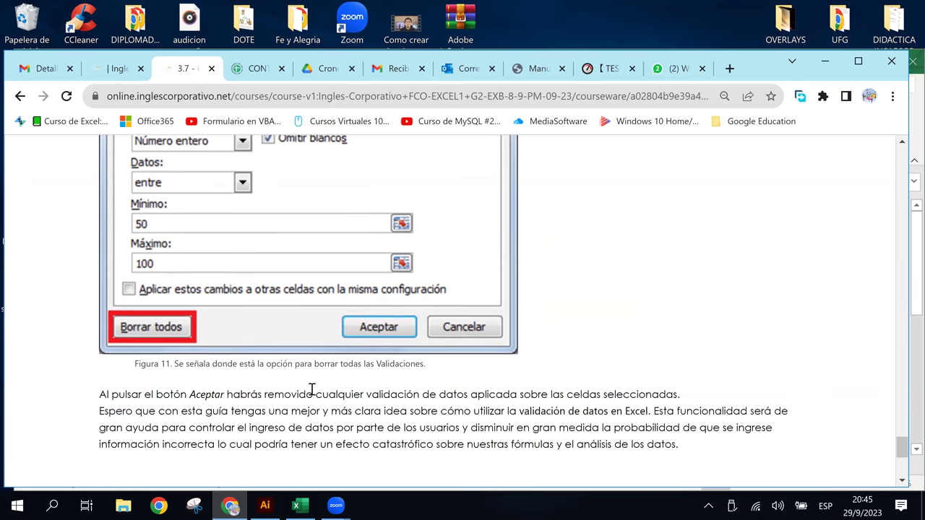
scroll(312, 394, down, 1)
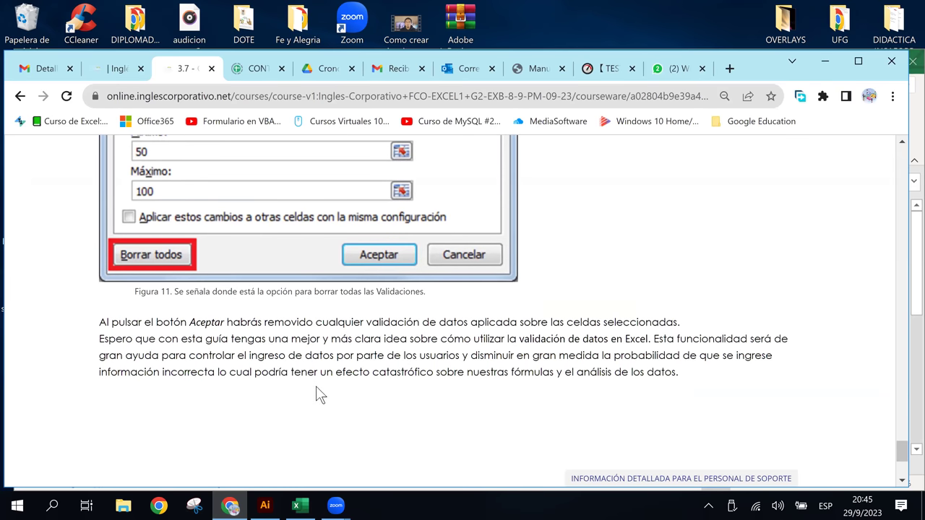
scroll(315, 386, down, 1)
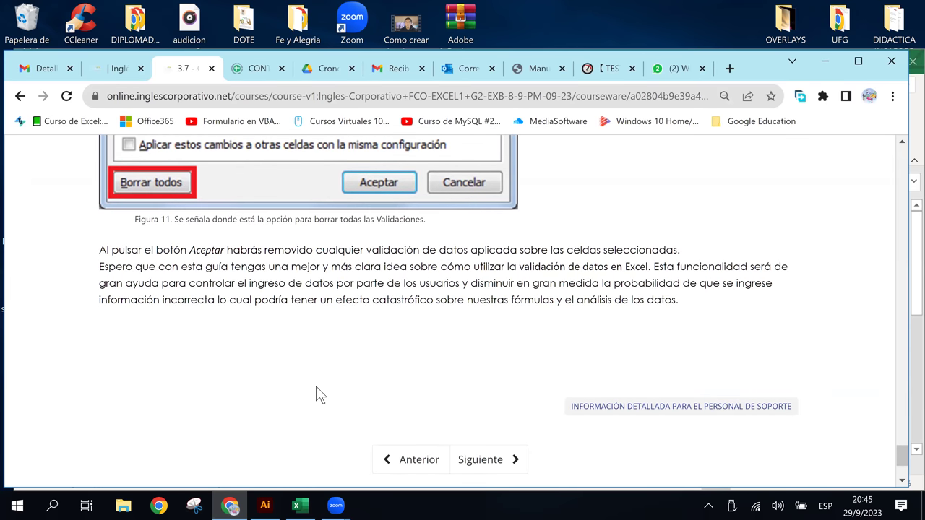
scroll(322, 387, down, 2)
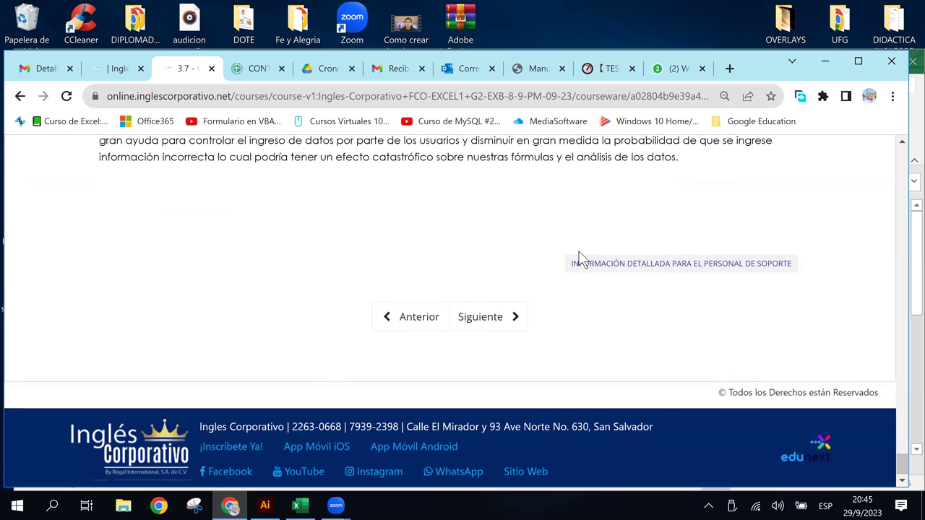
scroll(579, 258, up, 2)
scroll(579, 258, down, 2)
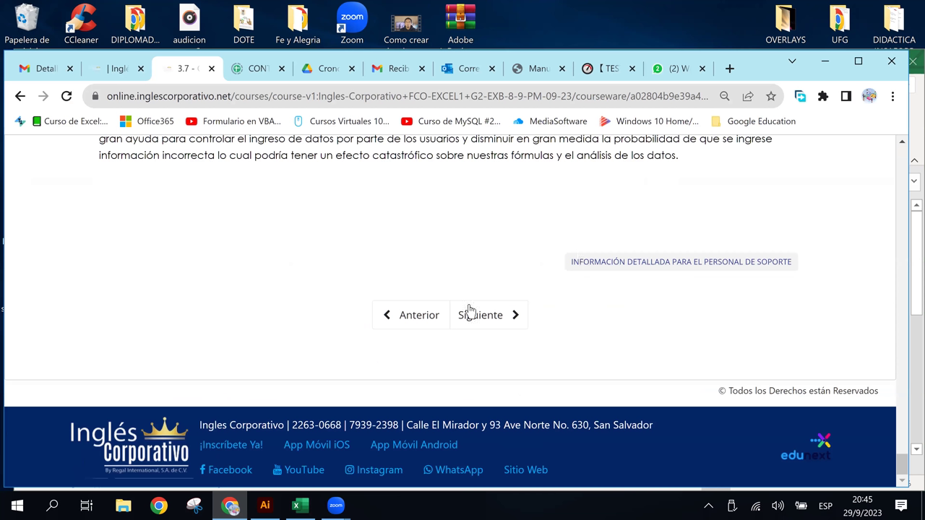
click(502, 325)
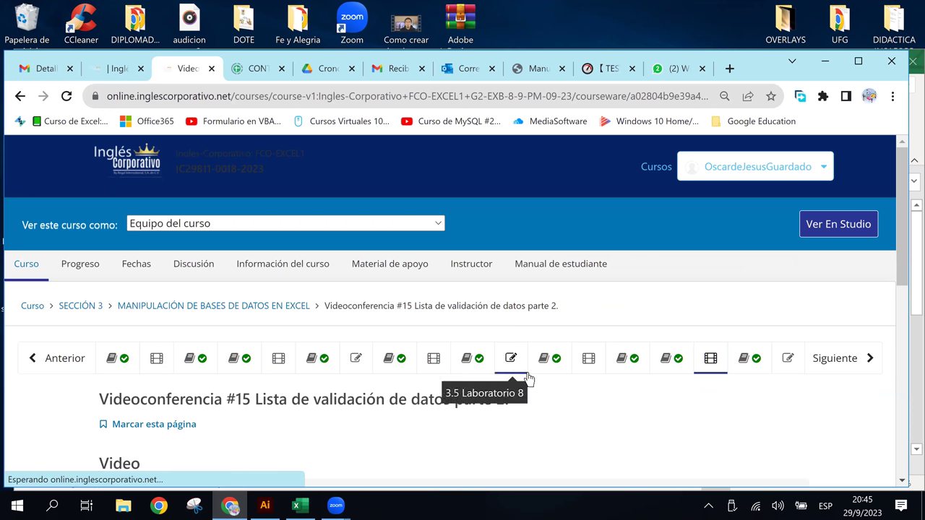
Advance two more units, past the discussion forum toward 3.8 Laboratorio 9
scroll(552, 396, down, 1)
scroll(551, 396, down, 3)
scroll(551, 395, down, 3)
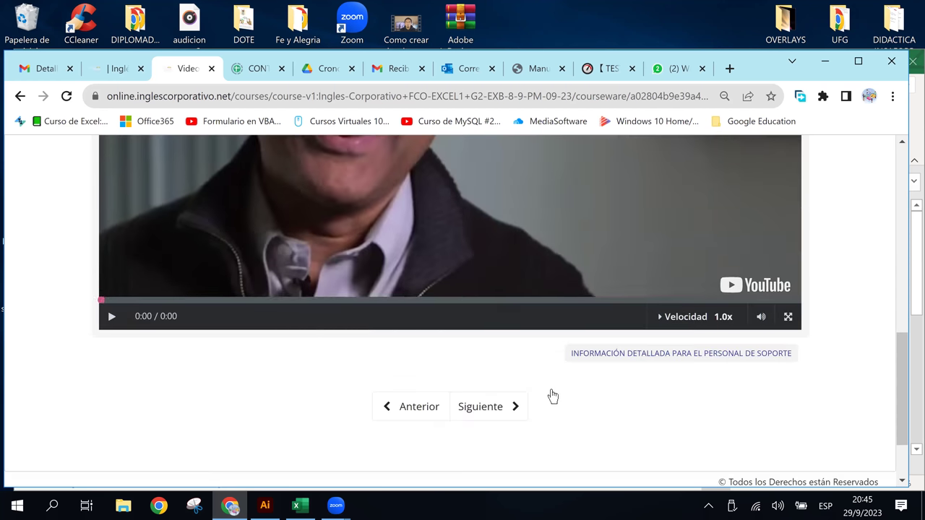
scroll(542, 387, down, 1)
click(494, 339)
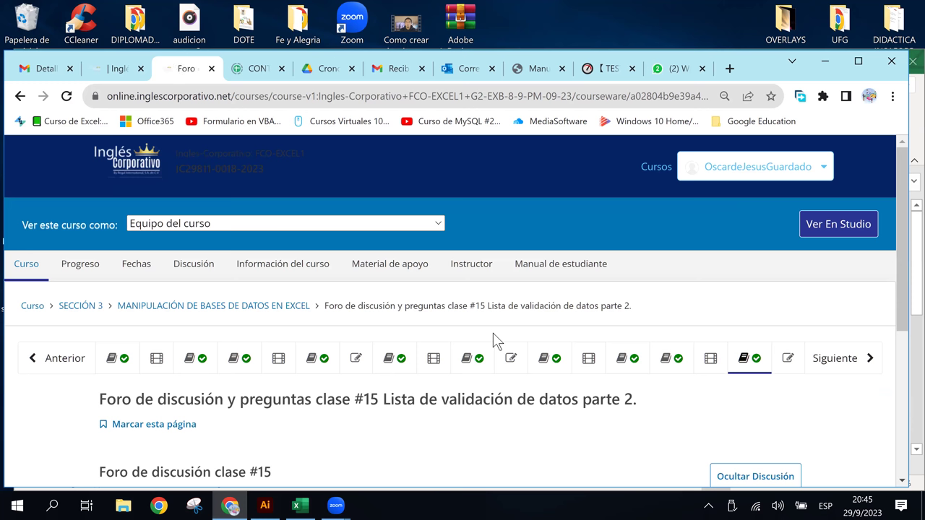
scroll(494, 341, down, 2)
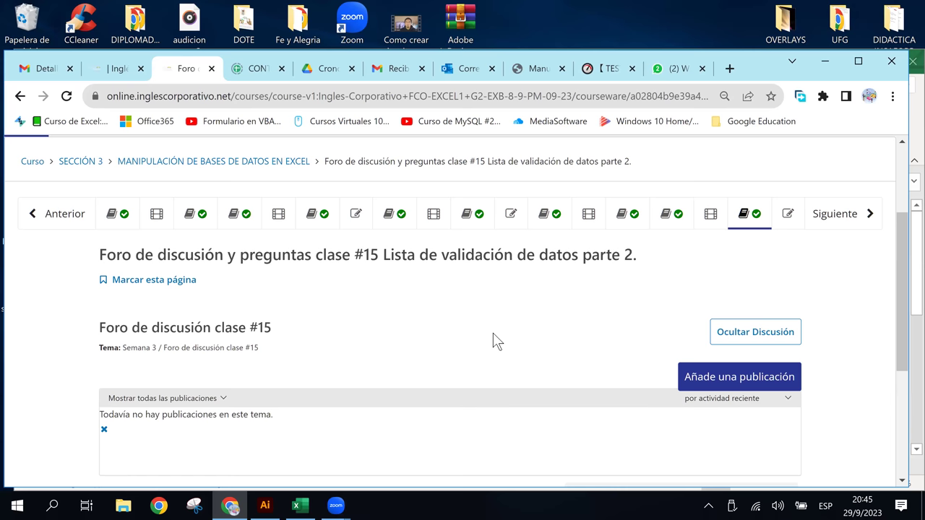
scroll(494, 342, down, 5)
click(494, 338)
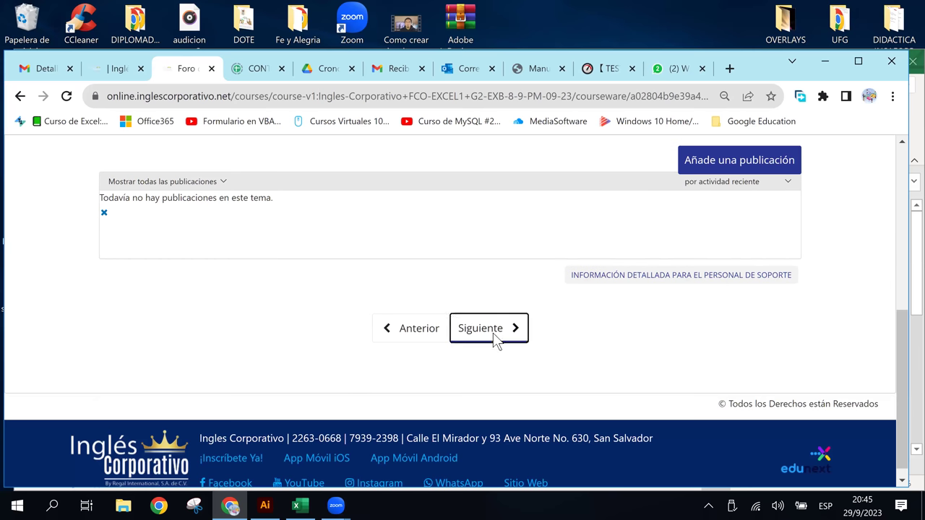
Scroll down and back up through the Laboratorio 9 quiz questions
scroll(496, 341, down, 2)
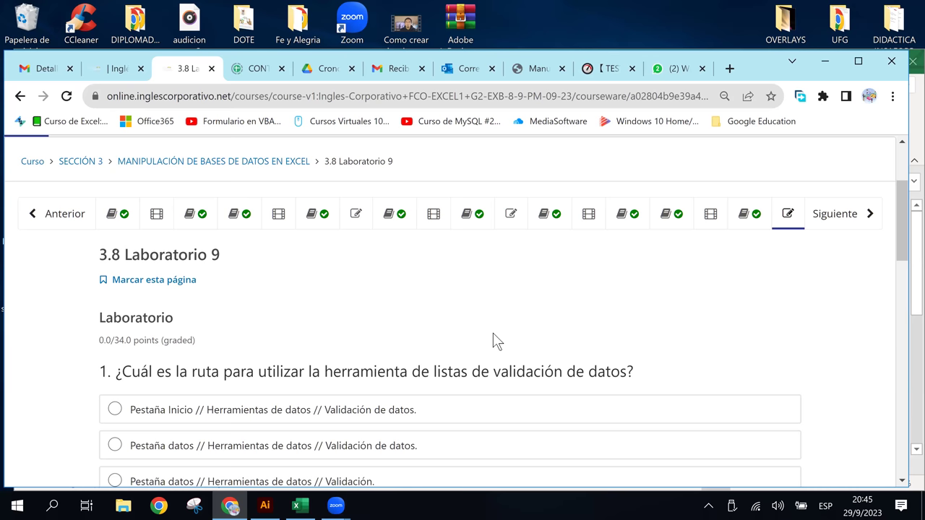
scroll(495, 341, down, 1)
scroll(495, 341, down, 1)
scroll(494, 341, down, 1)
scroll(494, 341, down, 3)
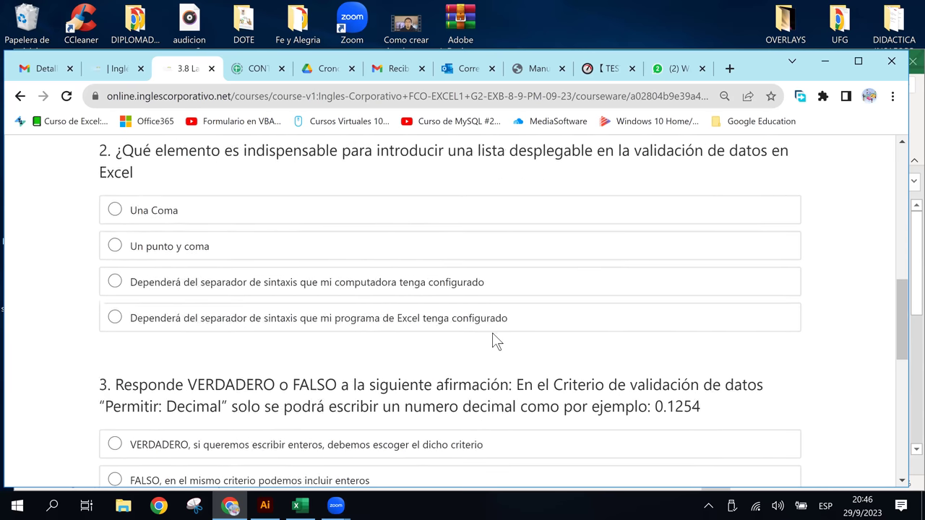
scroll(492, 334, down, 3)
scroll(492, 334, down, 4)
scroll(492, 334, up, 3)
scroll(492, 334, up, 1)
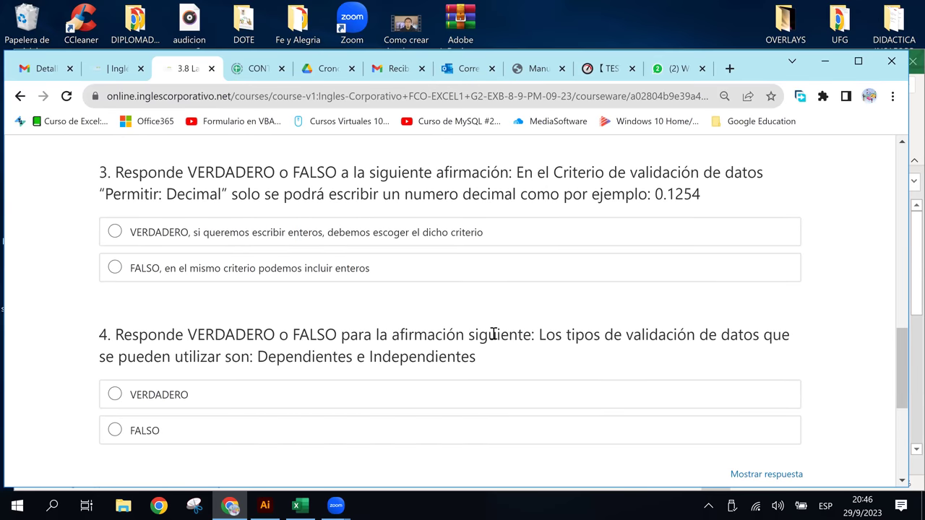
scroll(493, 334, up, 3)
scroll(493, 333, up, 4)
scroll(492, 326, up, 4)
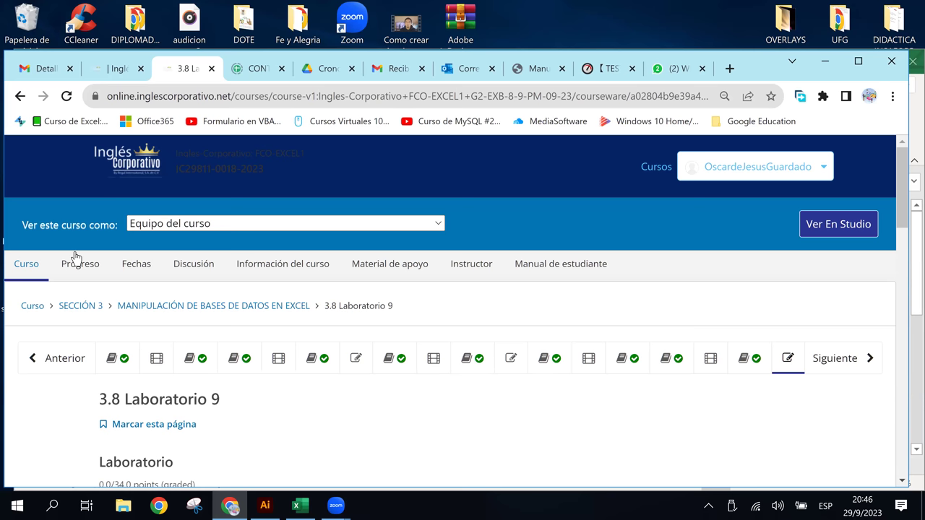
Go back, reopen 3.8 Laboratorio 9, then minimize Chrome to show the Excel workbook
click(22, 99)
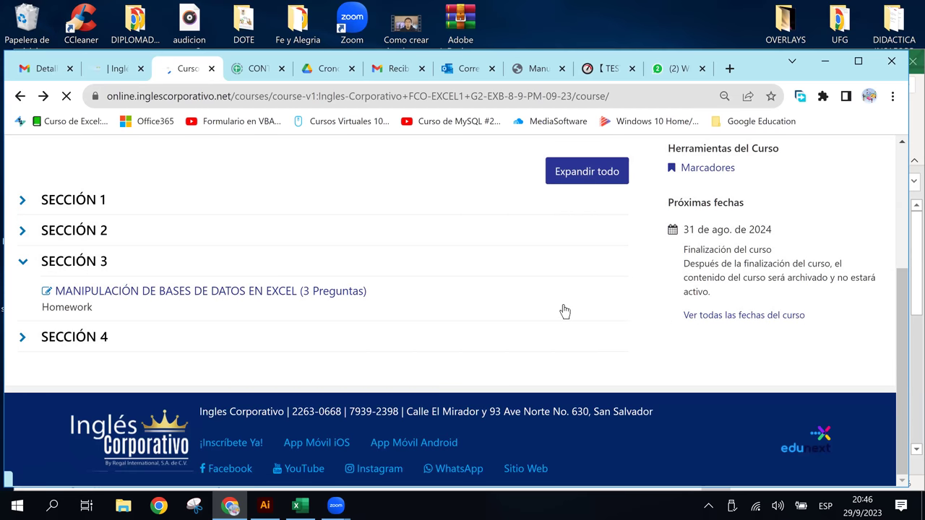
click(531, 286)
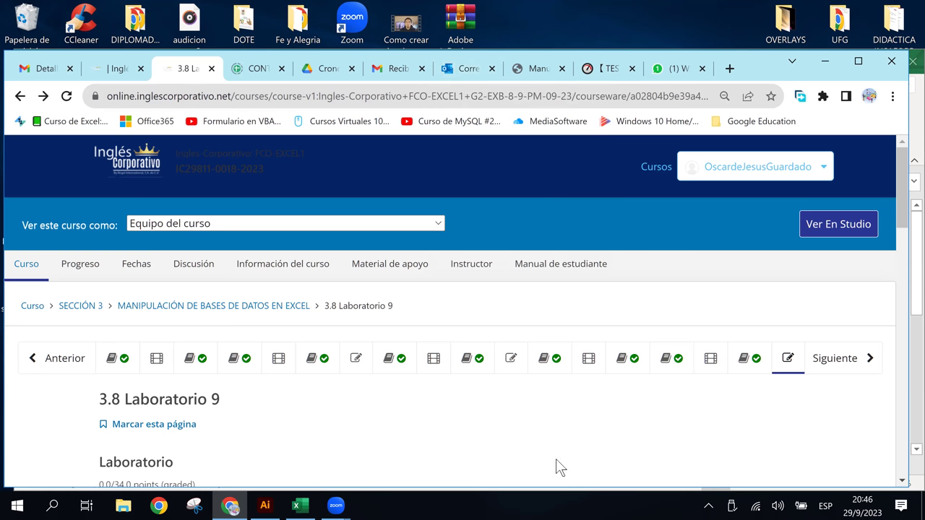
click(828, 61)
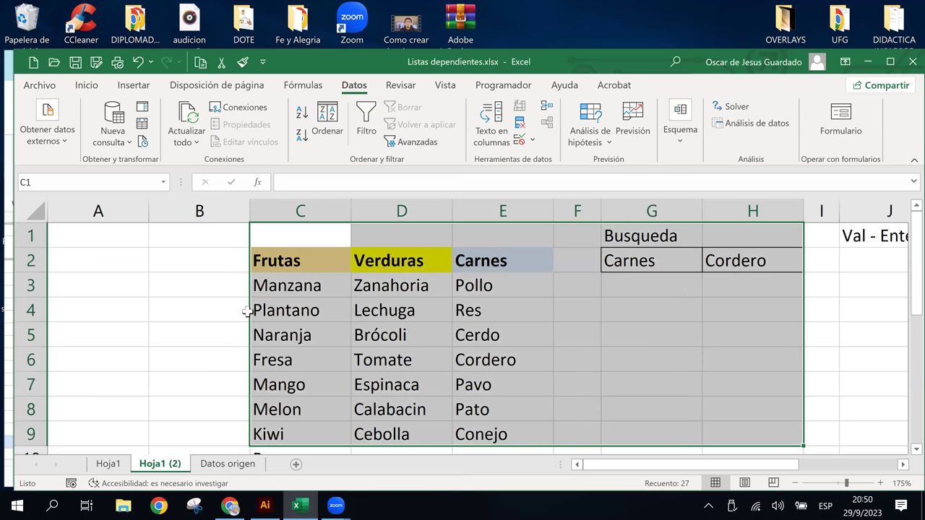
Move the Frutas, Verduras and Carnes lists to start at column A, then check the Busqueda cells
drag(244, 311, 140, 312)
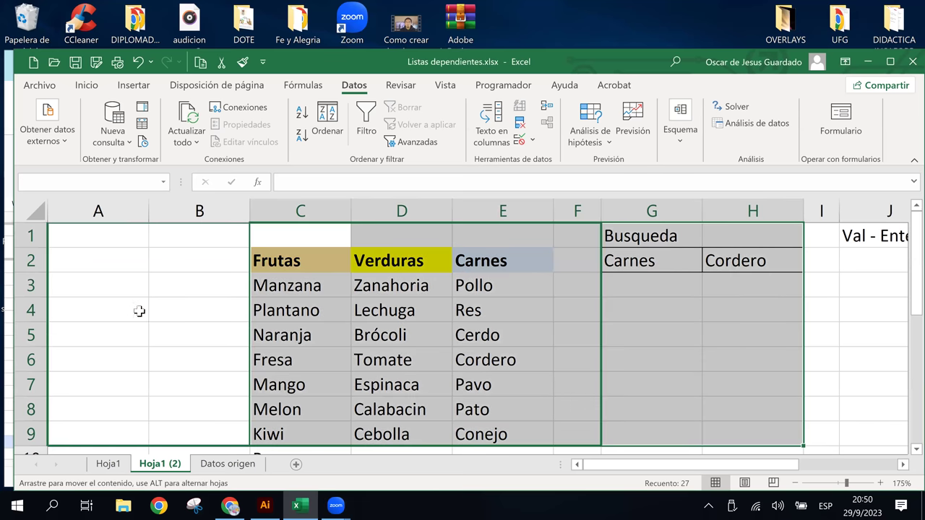
click(549, 310)
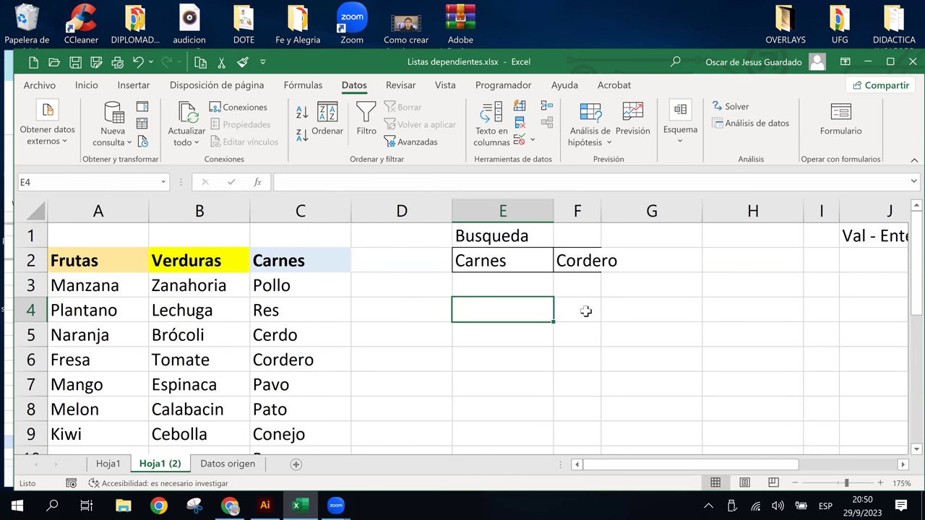
click(512, 265)
click(501, 312)
click(566, 263)
click(483, 279)
click(467, 261)
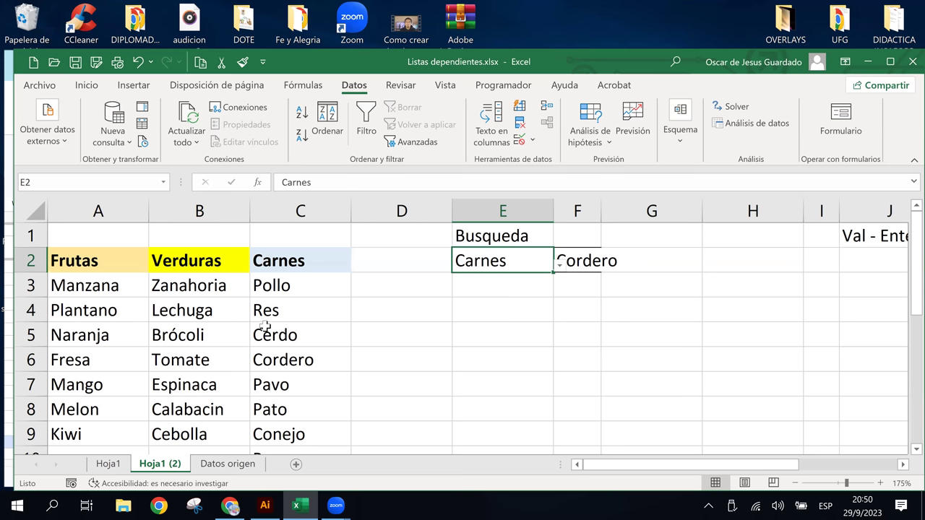
Scroll down and select the empty cell A10 below Kiwi
scroll(328, 329, down, 1)
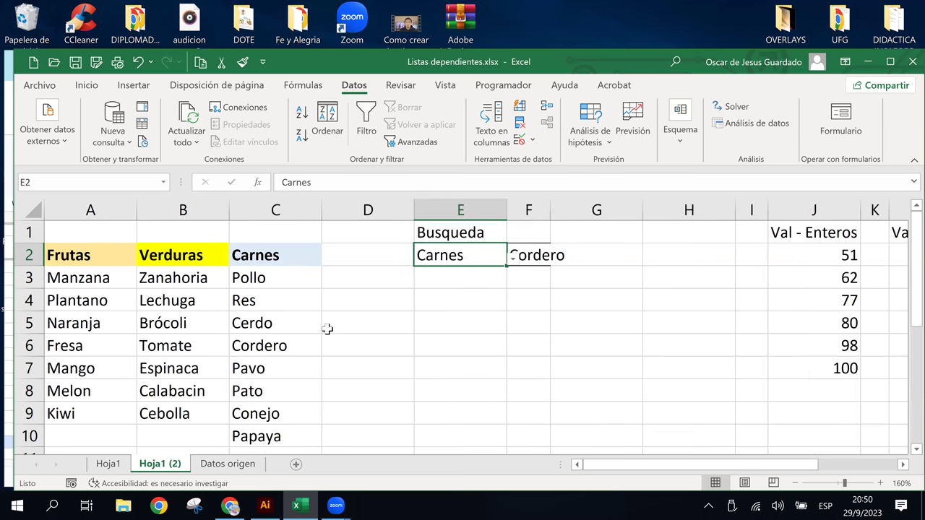
scroll(327, 330, down, 1)
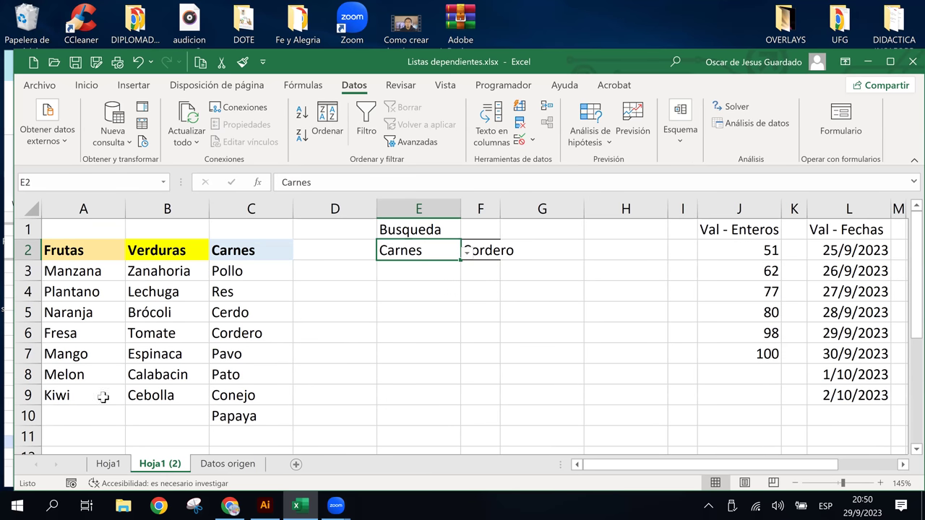
click(75, 425)
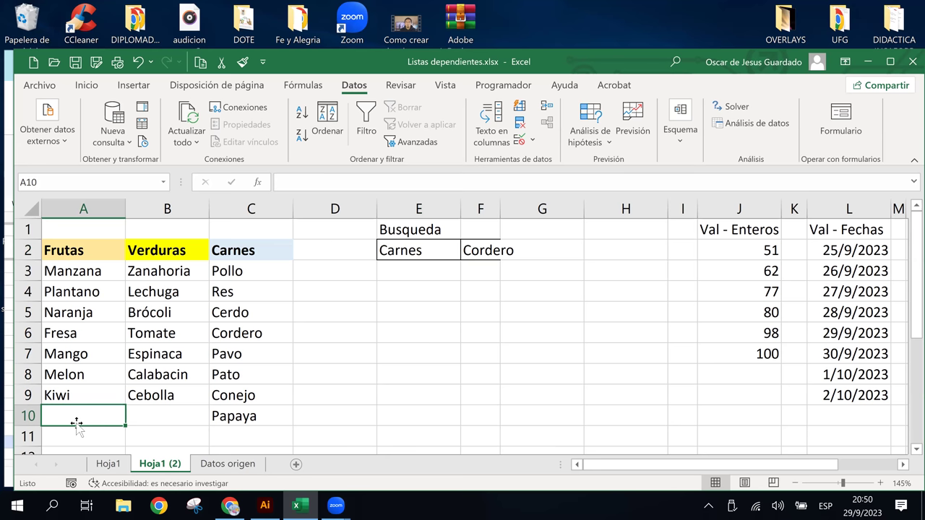
Enter Sandia in A10 and Melocoton in A11 below Kiwi in the Frutas column
text(N)
key(BackSpace)
key(BackSpace)
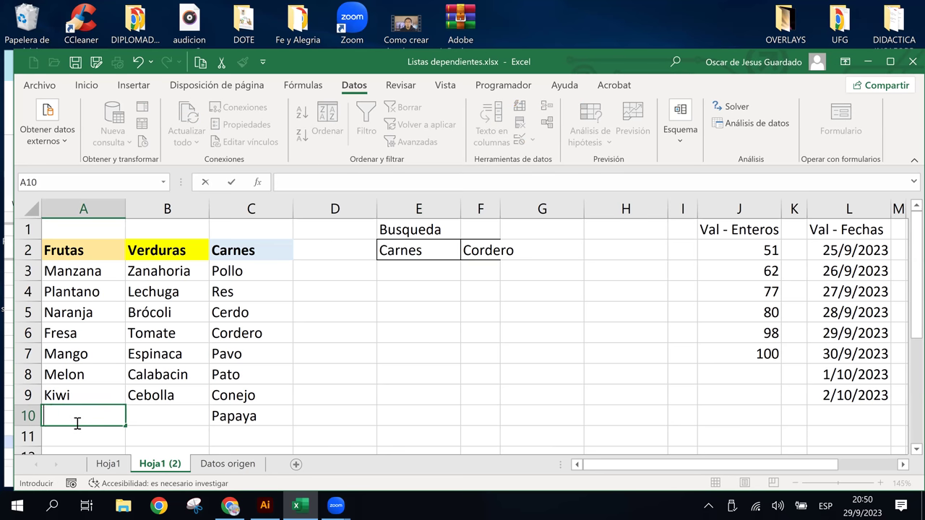
text(Sandia)
key(Return)
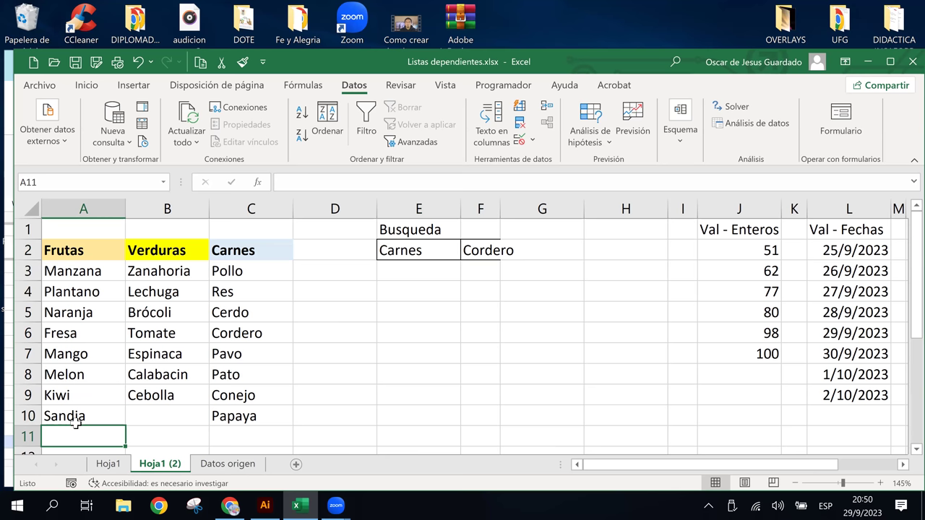
text(Meloco)
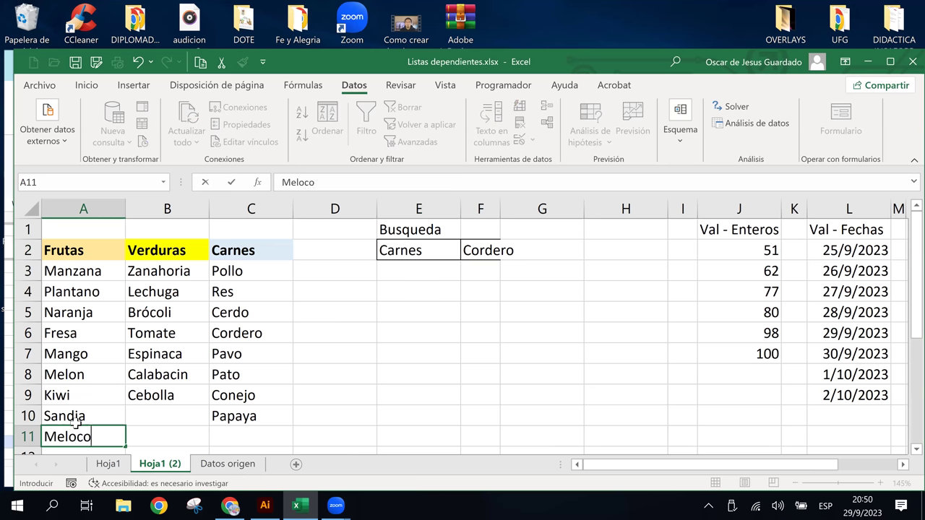
text(ton)
key(Return)
key(Down)
key(Up)
key(Up)
key(Up)
key(Up)
key(Up)
key(Up)
key(Up)
key(Up)
key(Up)
key(Up)
key(Up)
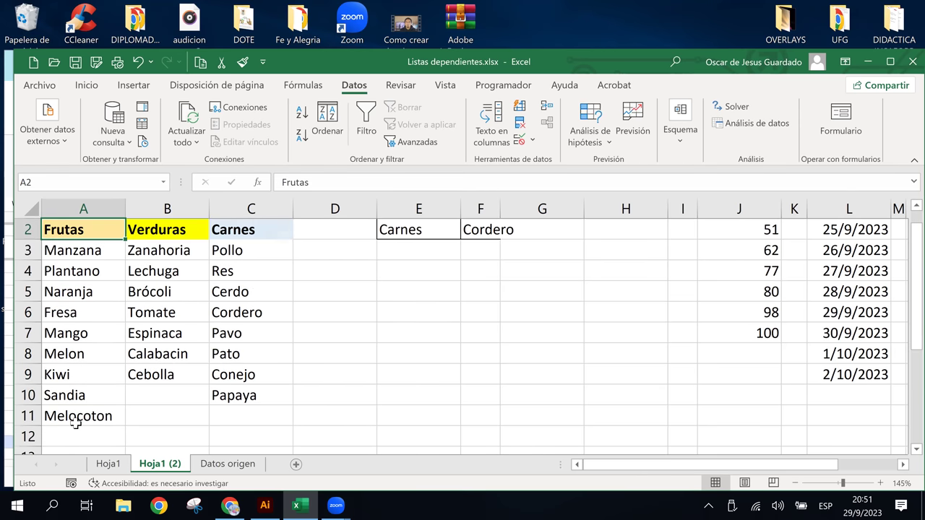
key(Up)
key(Down)
key(Down)
key(Down)
key(Down)
key(Down)
key(Down)
key(Down)
key(Down)
key(Down)
key(Down)
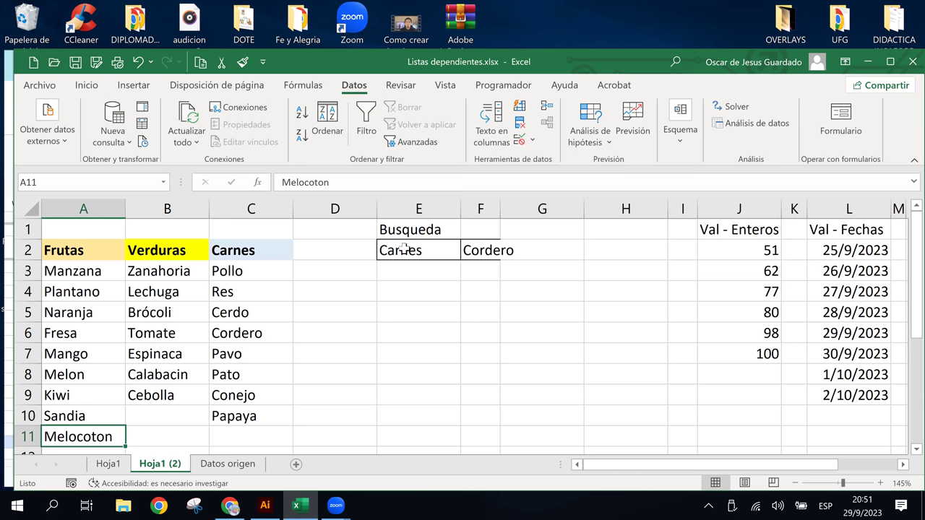
Choose Frutas as the E2 category and check F2's item list, which keeps Cordero
click(401, 246)
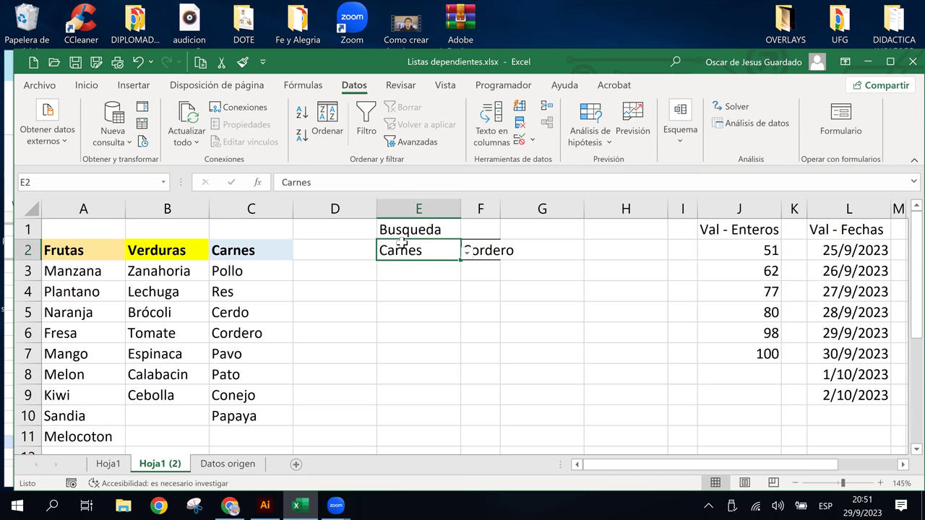
click(468, 252)
click(424, 270)
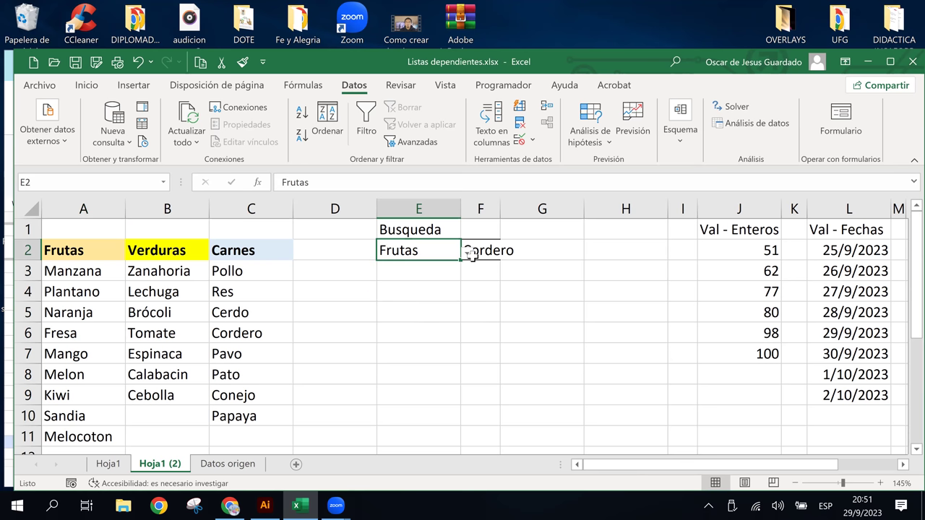
click(492, 253)
click(508, 253)
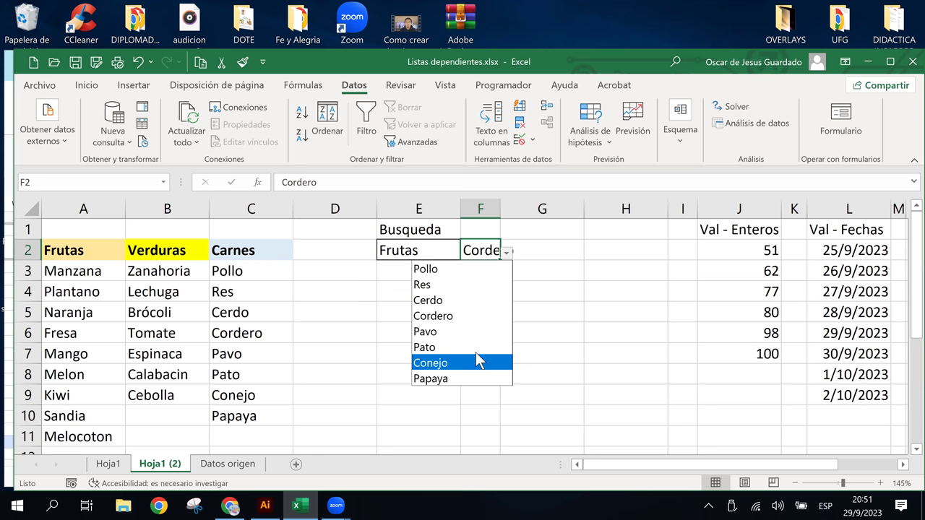
click(502, 252)
click(503, 251)
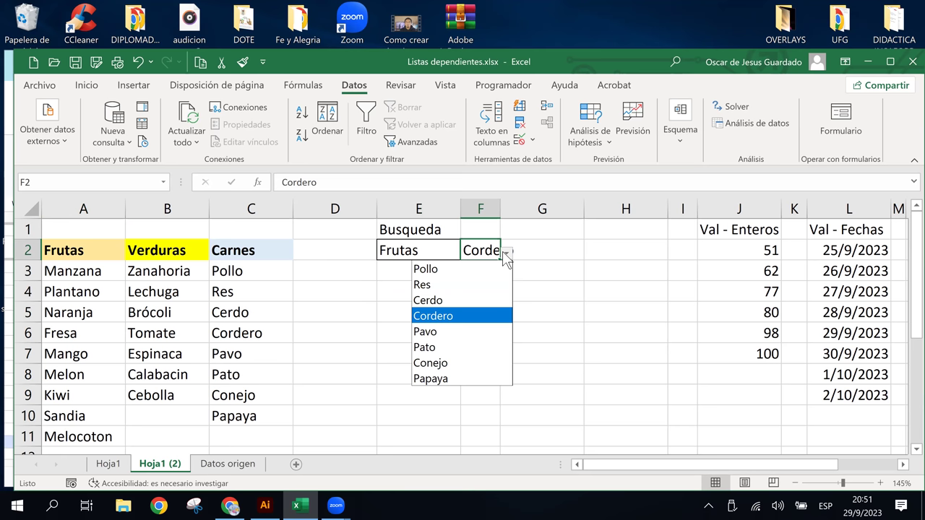
click(502, 250)
Reconfirm Frutas in E2, widen column F so Cordero fits, and recheck F2's list
click(385, 244)
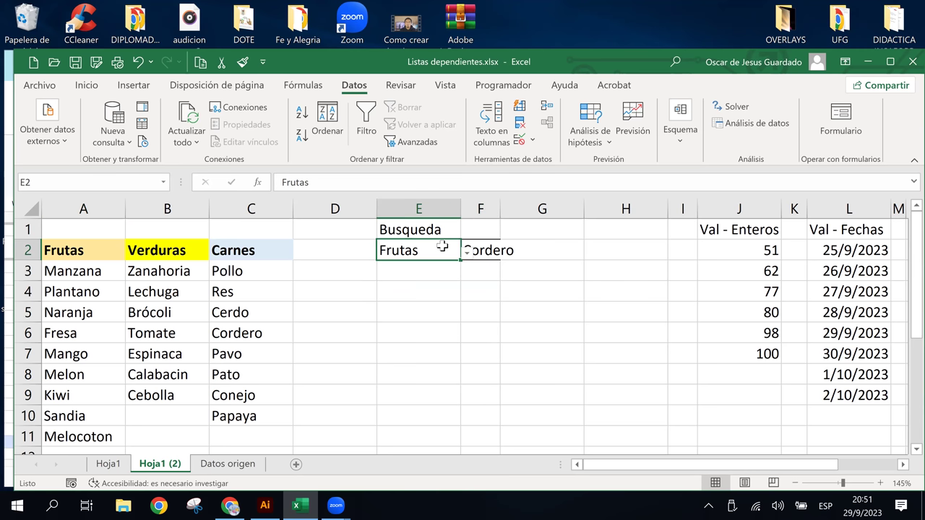
click(466, 251)
click(431, 268)
click(491, 253)
drag(501, 212, 527, 212)
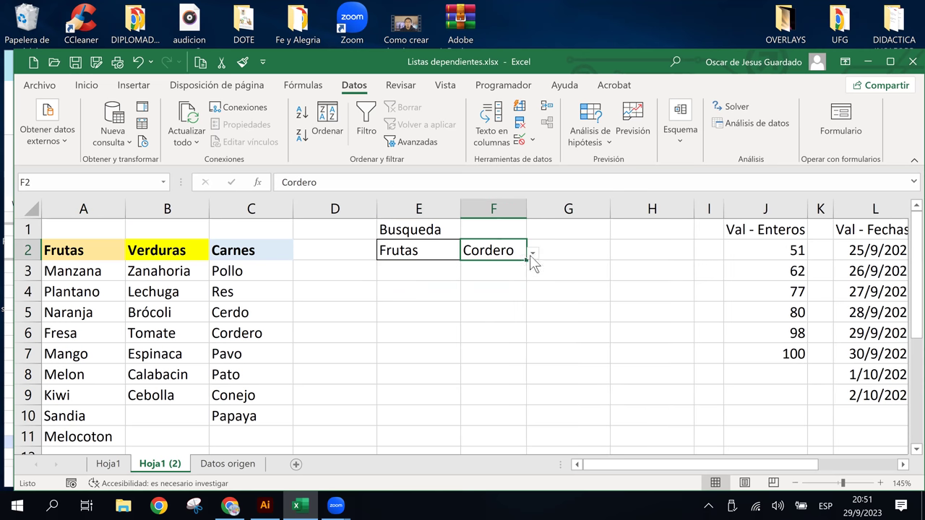
click(532, 252)
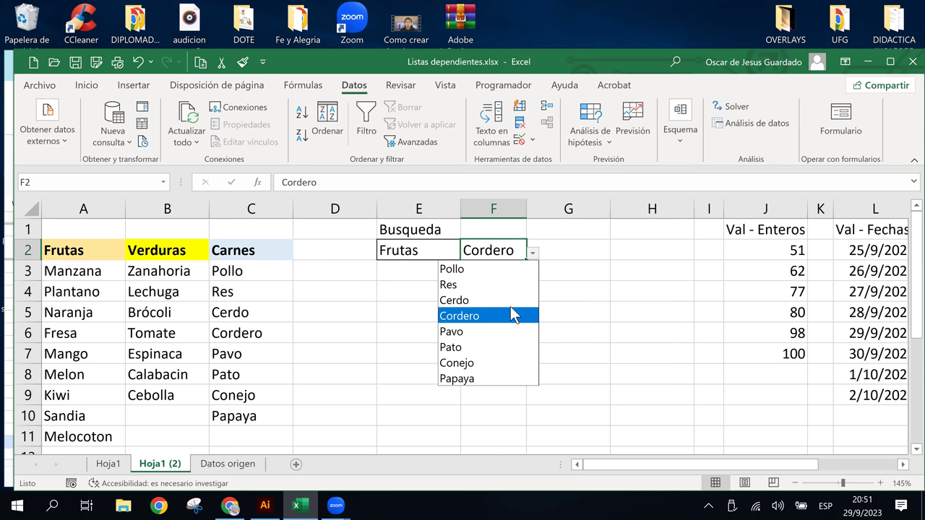
click(535, 251)
click(534, 253)
click(517, 251)
click(533, 253)
click(510, 250)
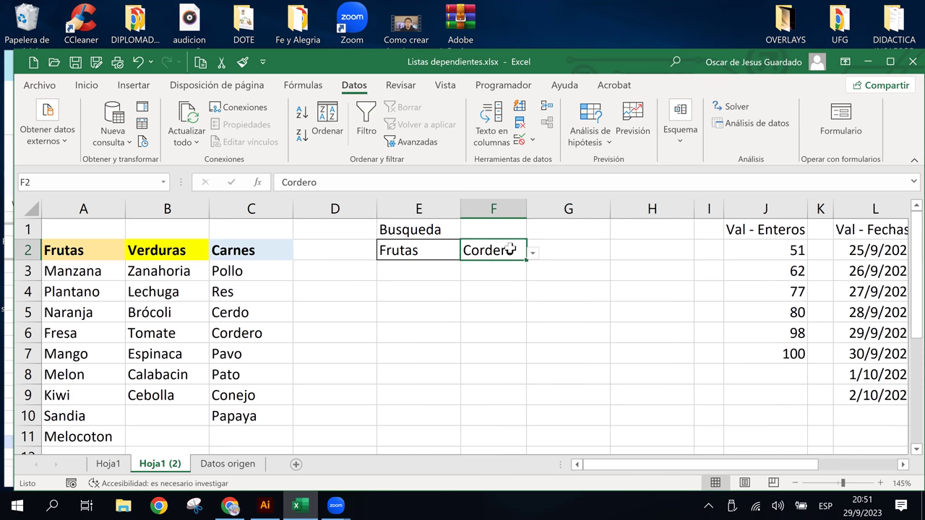
click(300, 85)
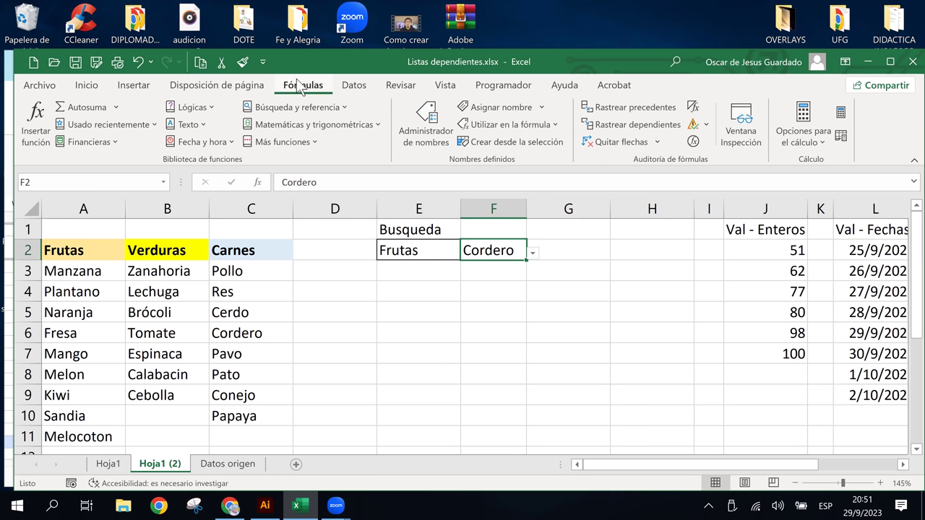
In the Administrador de nombres, delete the Hoja1 (2)-scoped Verduras name
click(435, 123)
click(305, 396)
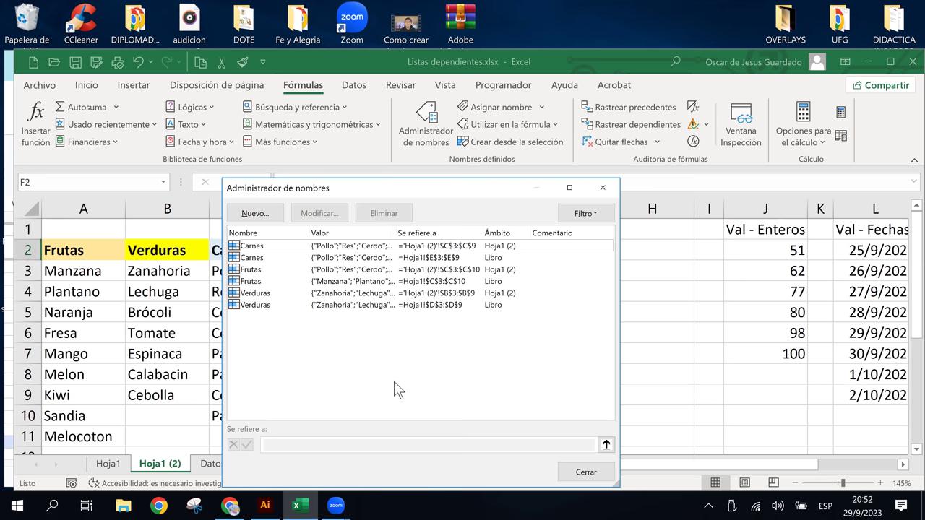
click(275, 304)
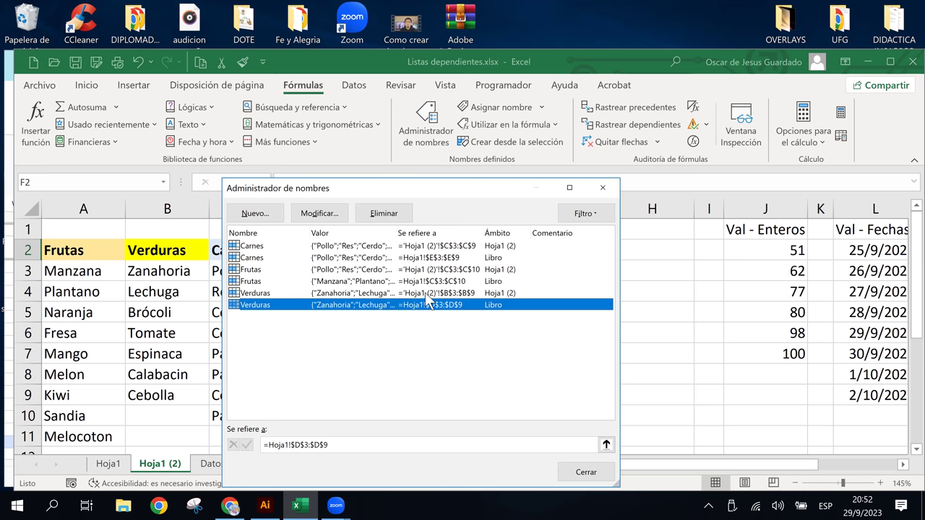
click(426, 294)
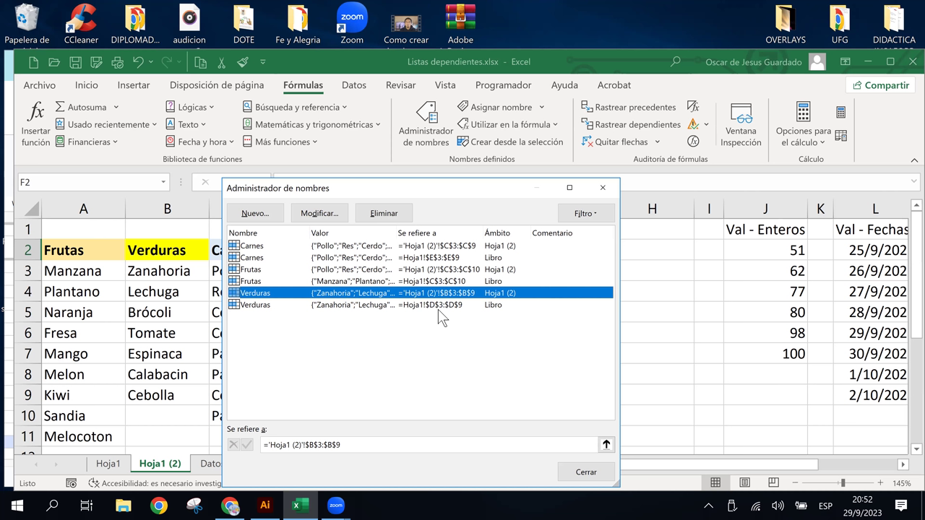
click(378, 217)
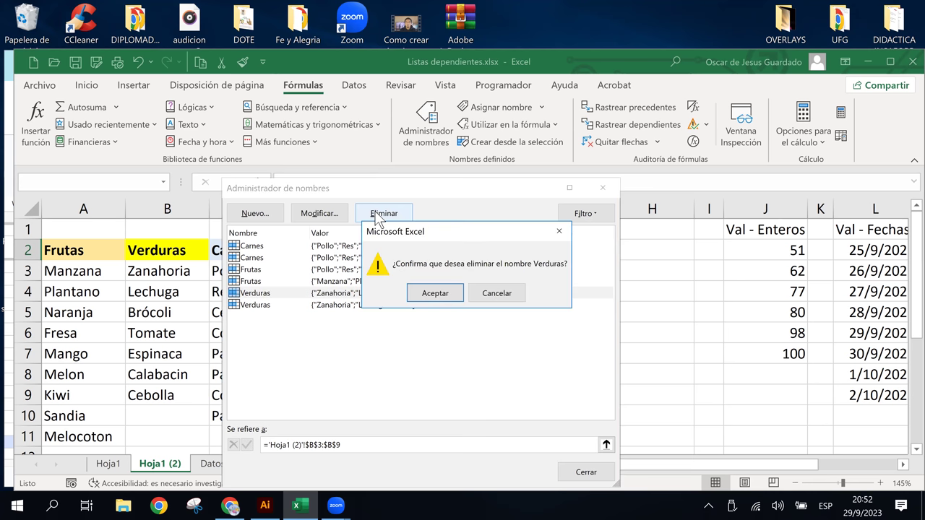
click(442, 295)
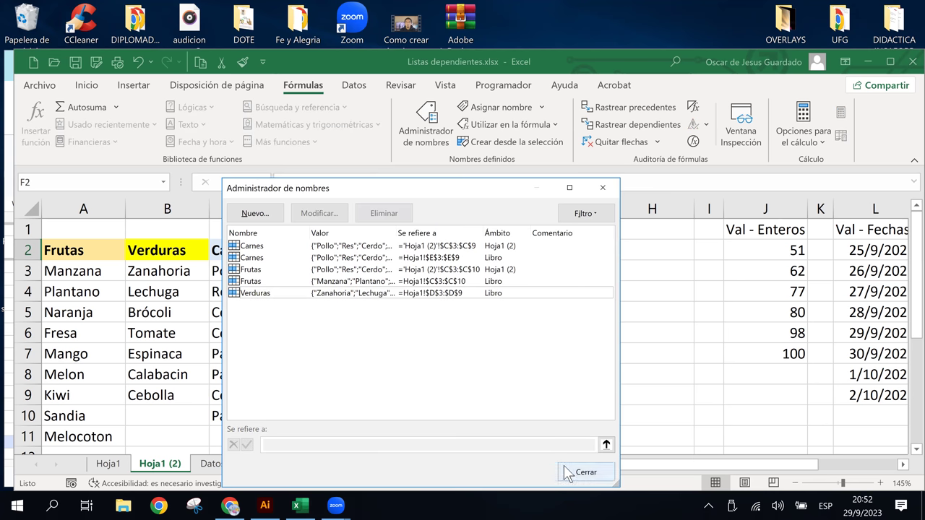
Delete the Hoja1 (2)-scoped Frutas and Carnes names together, then close the name list
click(345, 268)
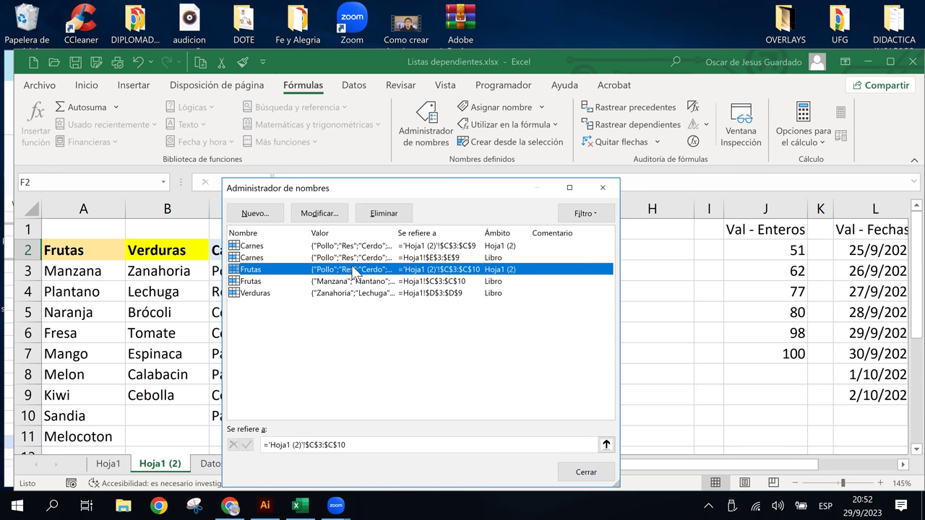
click(471, 246)
click(466, 270)
ctrl+click(452, 245)
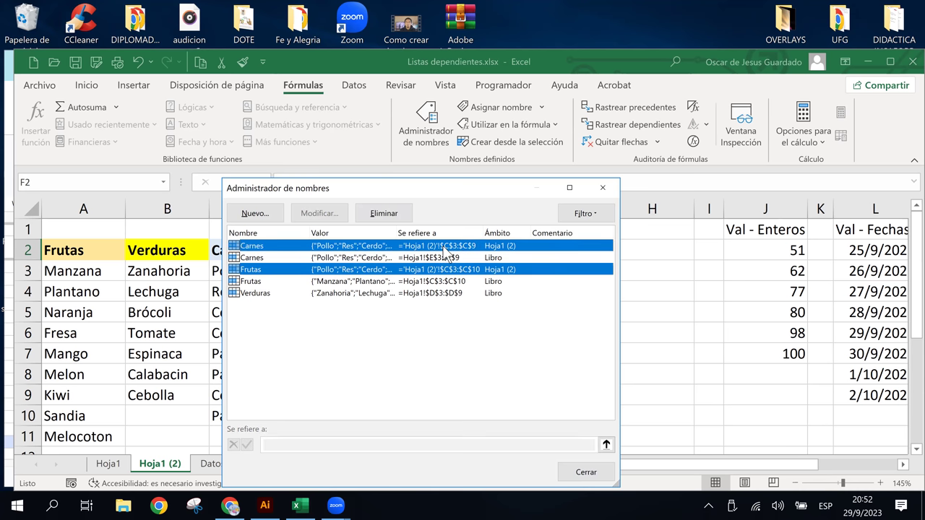
click(388, 214)
click(448, 300)
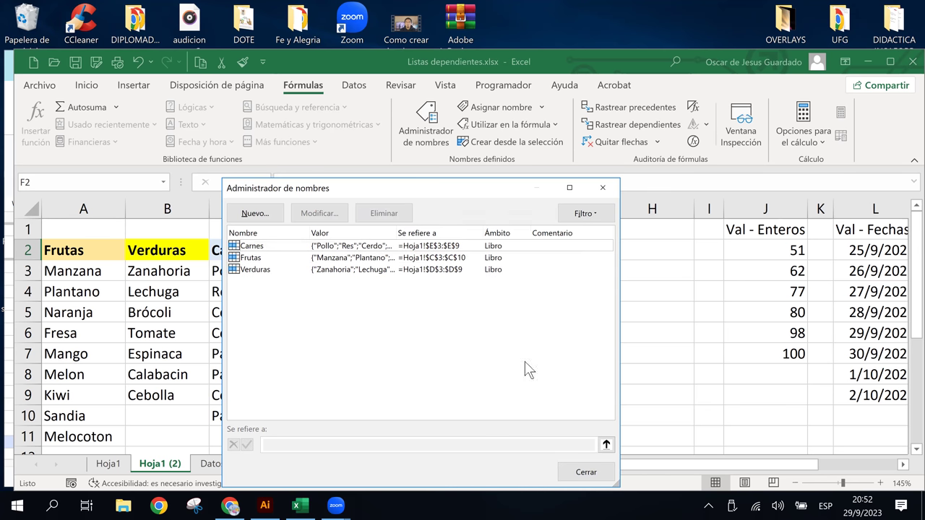
click(583, 466)
Set E2 to Verduras and inspect which items F2's dropdown offers
click(499, 349)
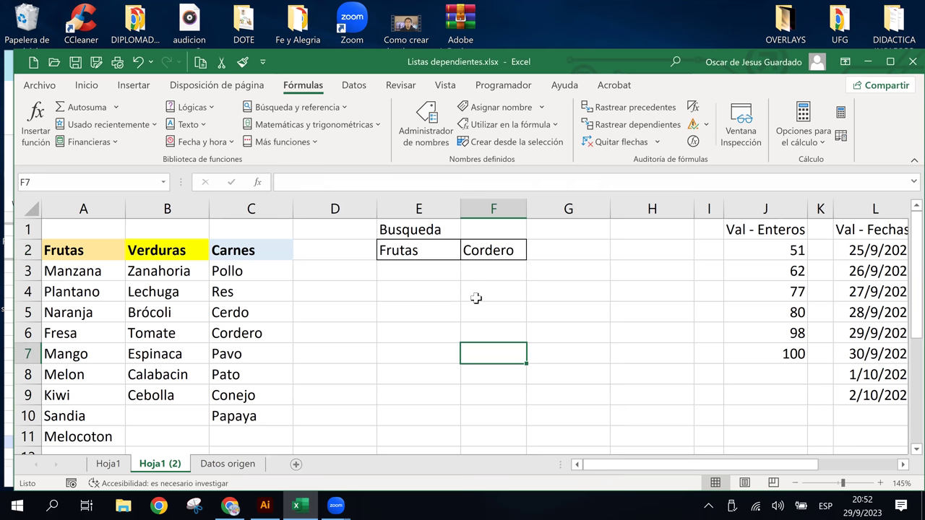
drag(385, 230, 404, 250)
click(448, 250)
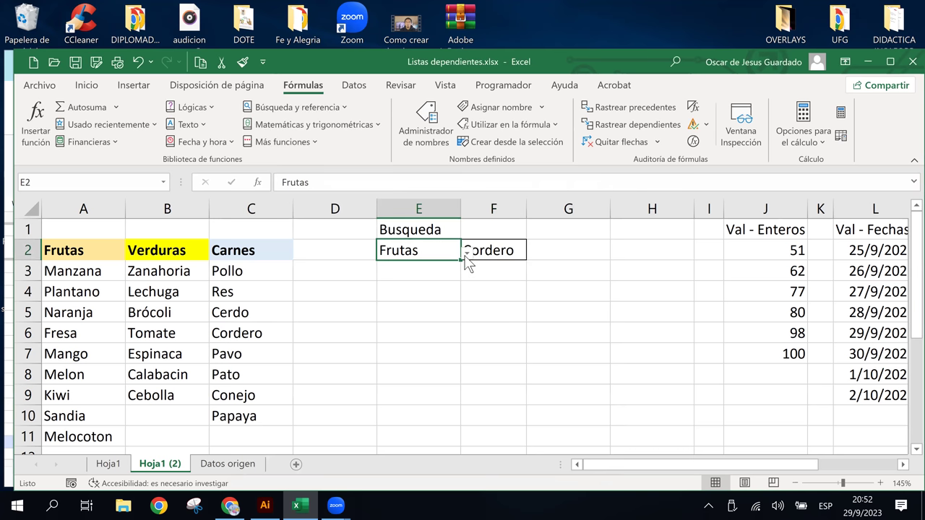
click(466, 260)
click(420, 286)
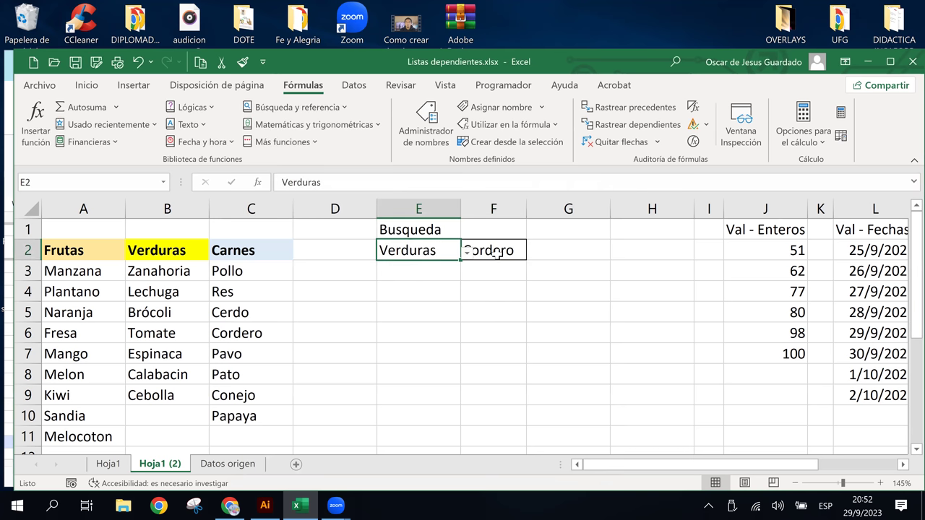
click(497, 252)
click(532, 253)
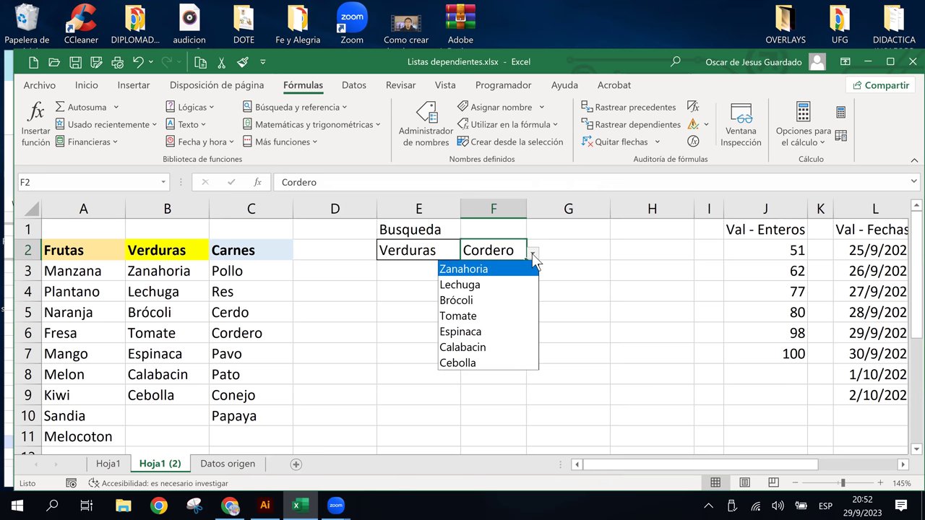
click(436, 249)
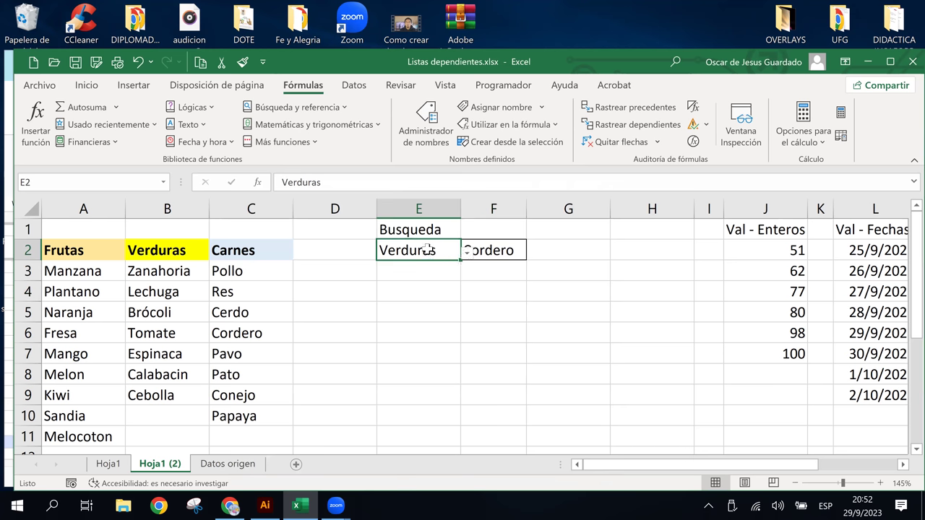
Switch E2 to Frutas and confirm F2's dropdown now lists the fruits
click(467, 257)
click(409, 266)
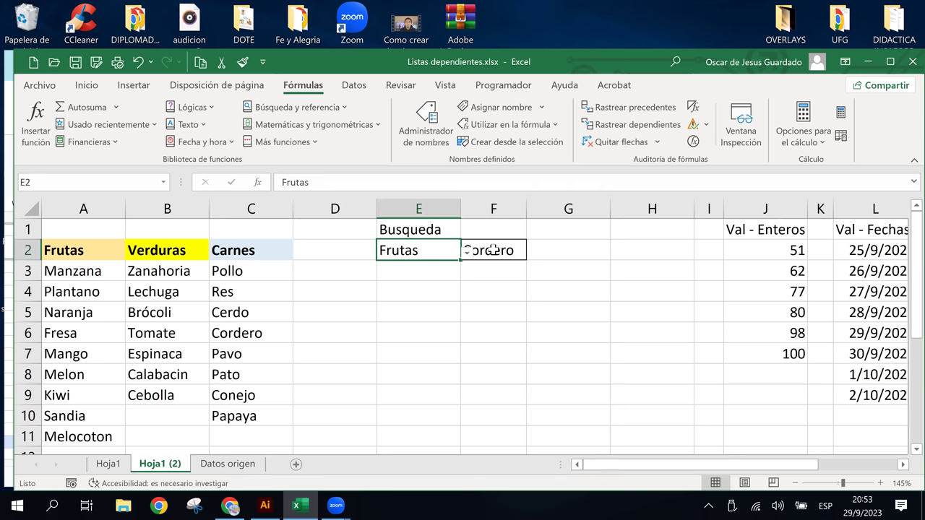
click(492, 249)
click(532, 253)
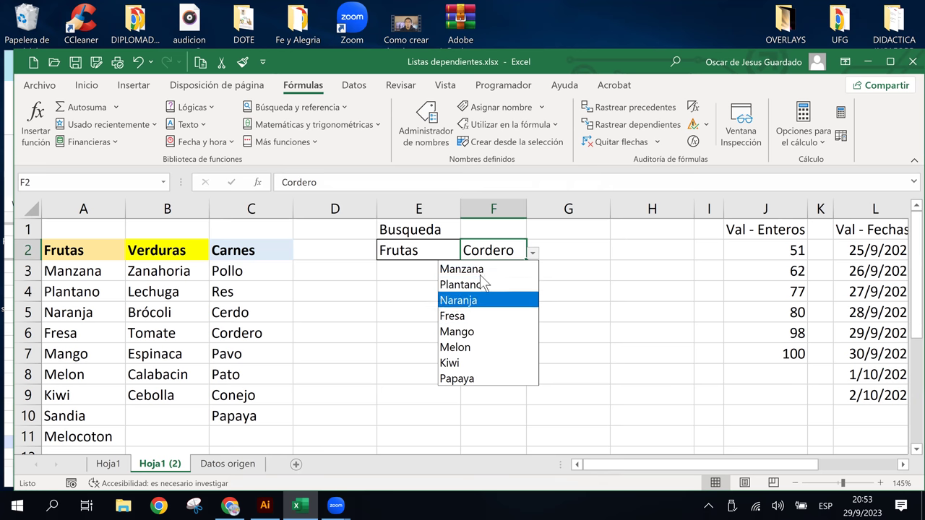
key(Escape)
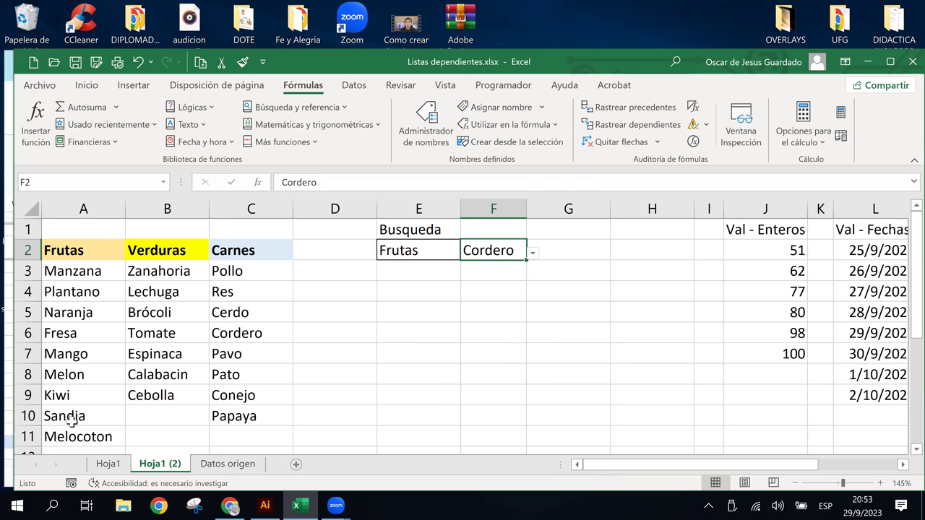
Review the last Frutas entries and recheck the E2 and F2 dropdowns without changing them
click(89, 419)
click(88, 436)
click(450, 258)
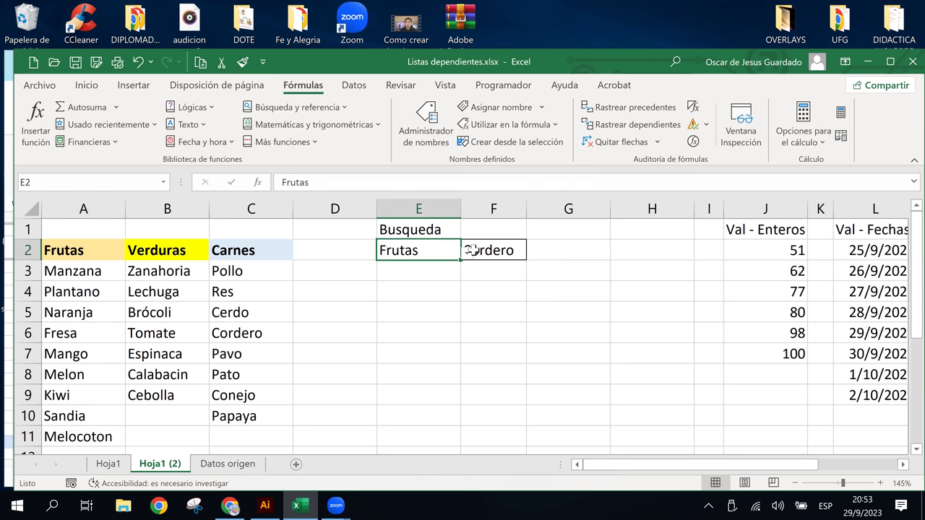
click(470, 257)
click(469, 257)
click(507, 252)
click(533, 255)
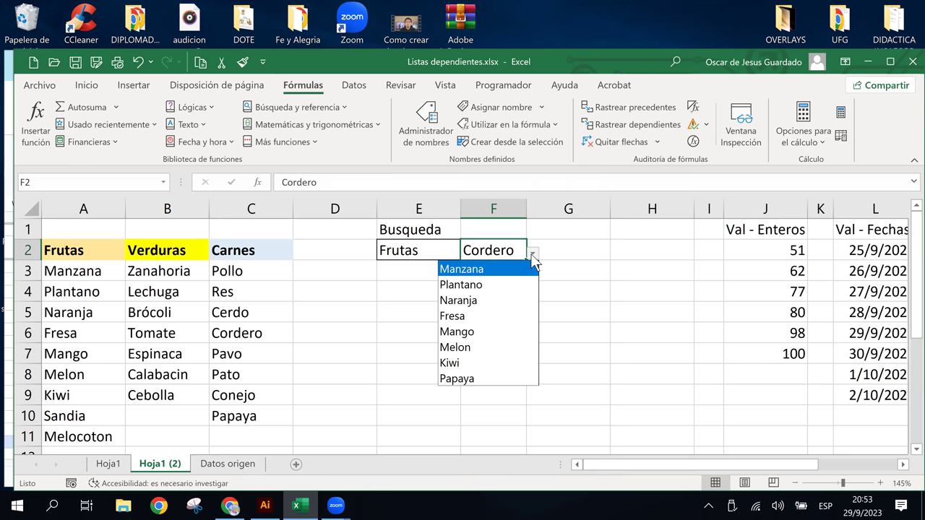
click(532, 254)
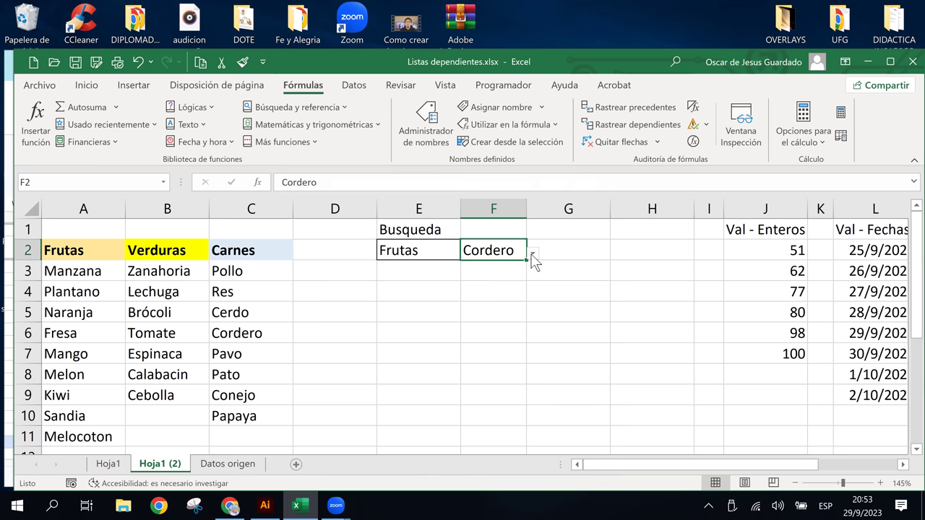
click(101, 375)
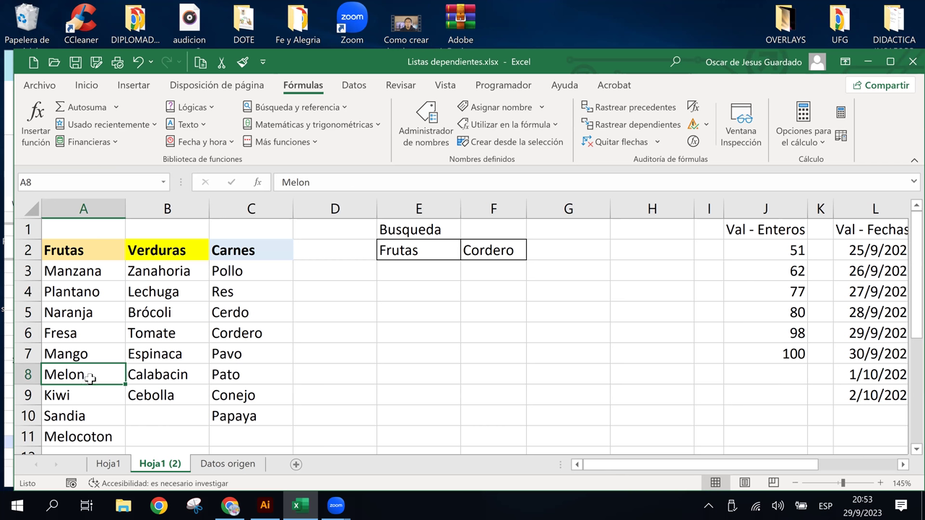
Select the fruit list A3:A11, from Manzana down to Melocoton
click(400, 250)
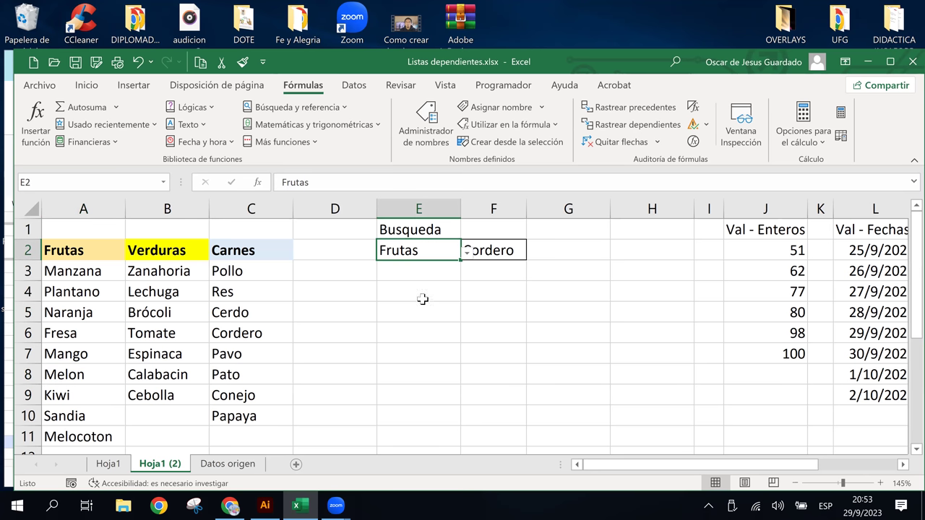
click(405, 271)
click(83, 269)
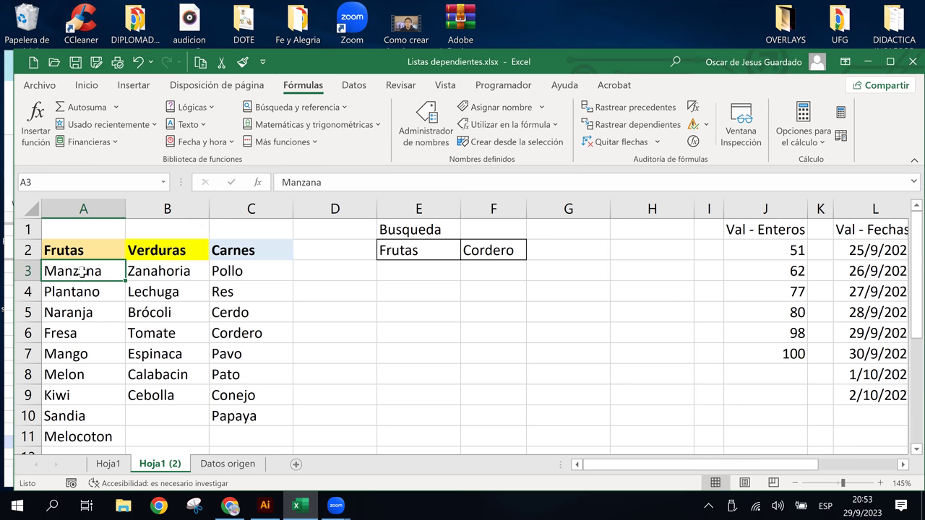
click(223, 312)
click(75, 269)
click(287, 312)
click(86, 271)
scroll(86, 271, down, 1)
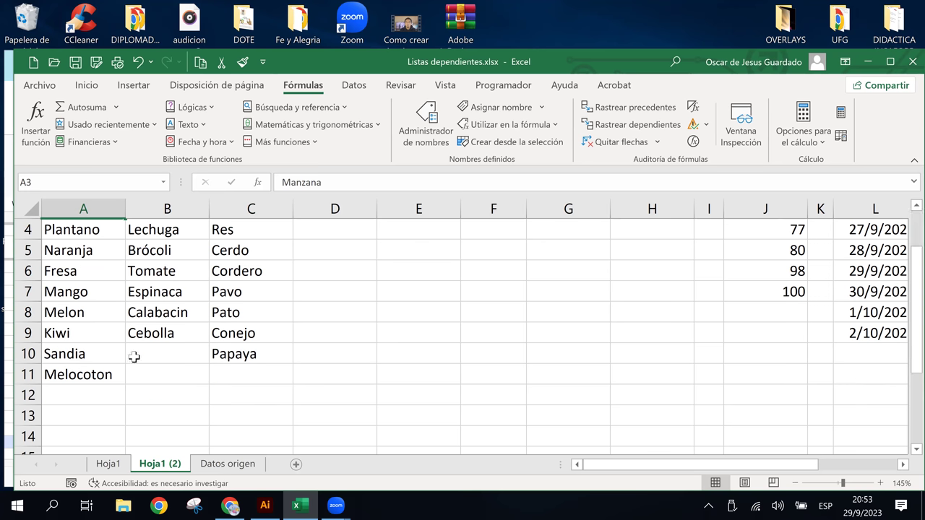
scroll(136, 355, up, 1)
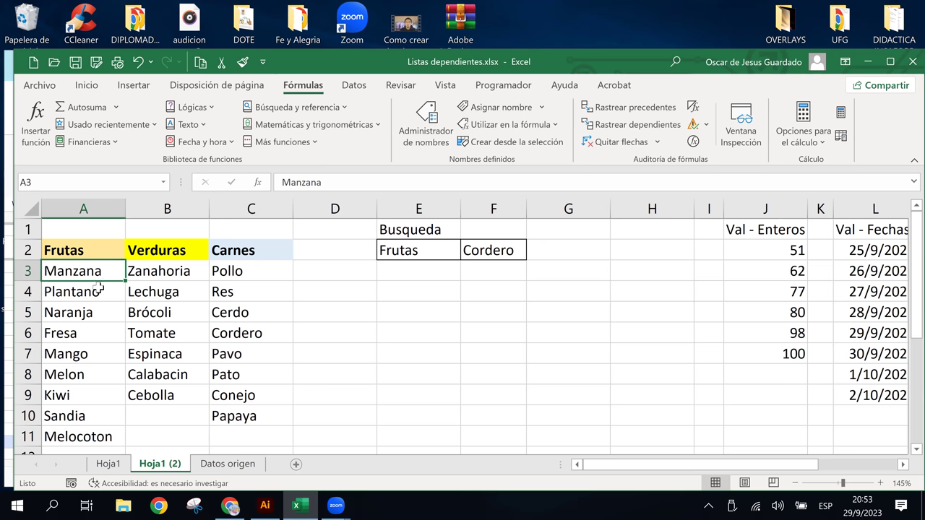
drag(80, 278, 110, 429)
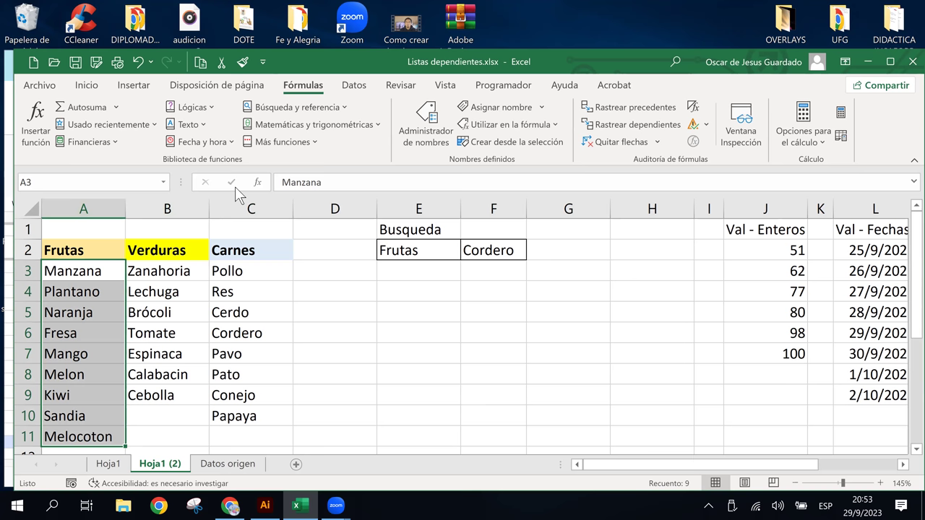
click(147, 86)
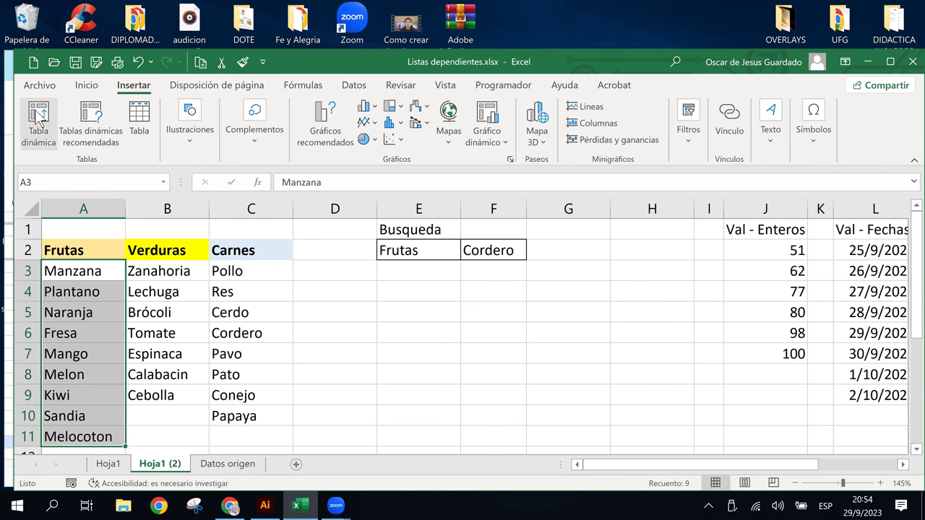
Insert a table from A3:A11 with 'La tabla tiene encabezados' ticked
click(140, 122)
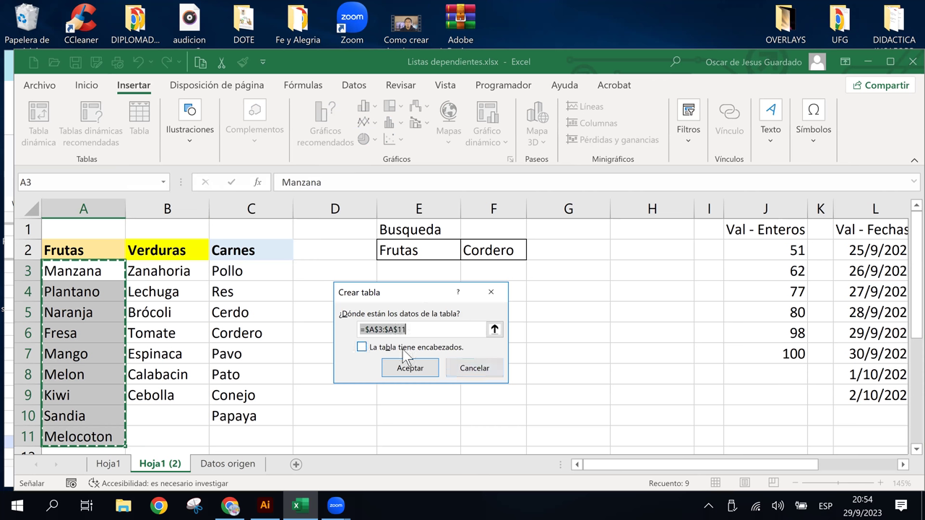
click(362, 348)
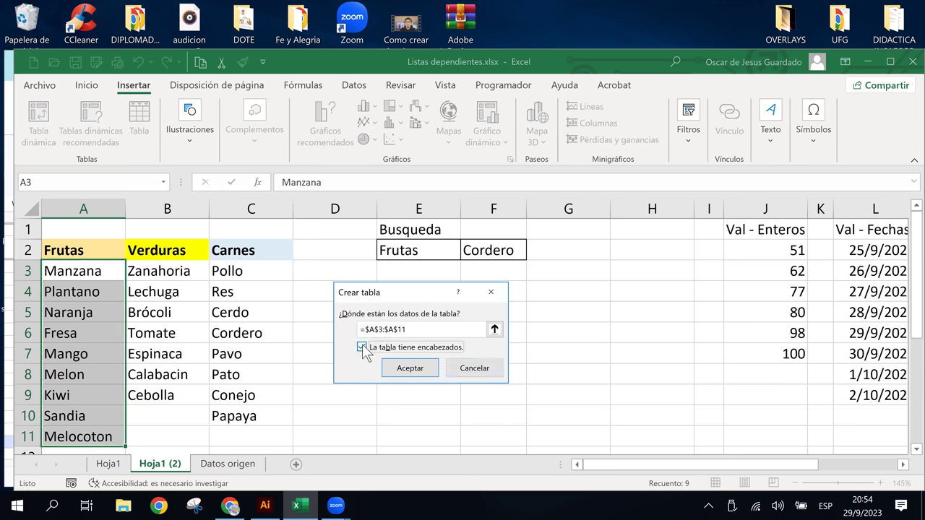
click(410, 368)
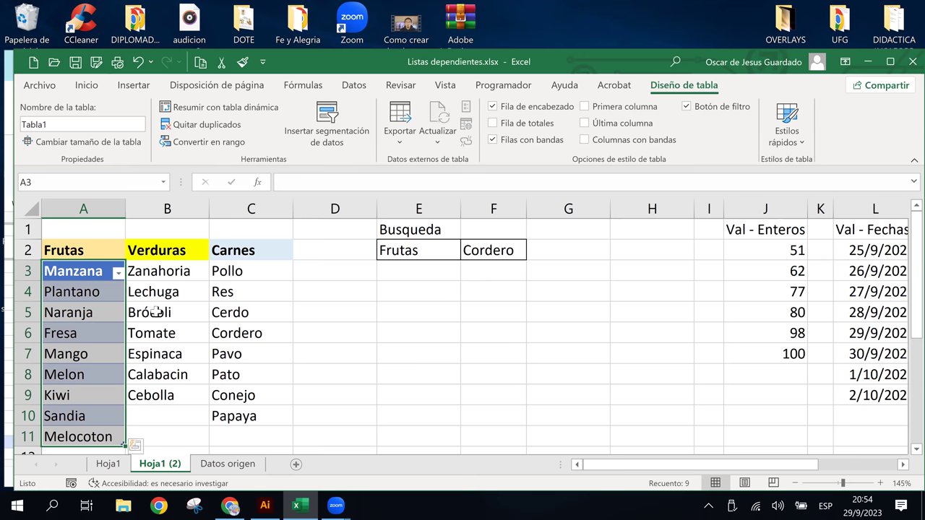
Inspect the new Tabla1 cells from Fresa up to its Manzana header, using the Datos tools
click(109, 332)
click(148, 372)
key(Up)
key(Right)
click(105, 336)
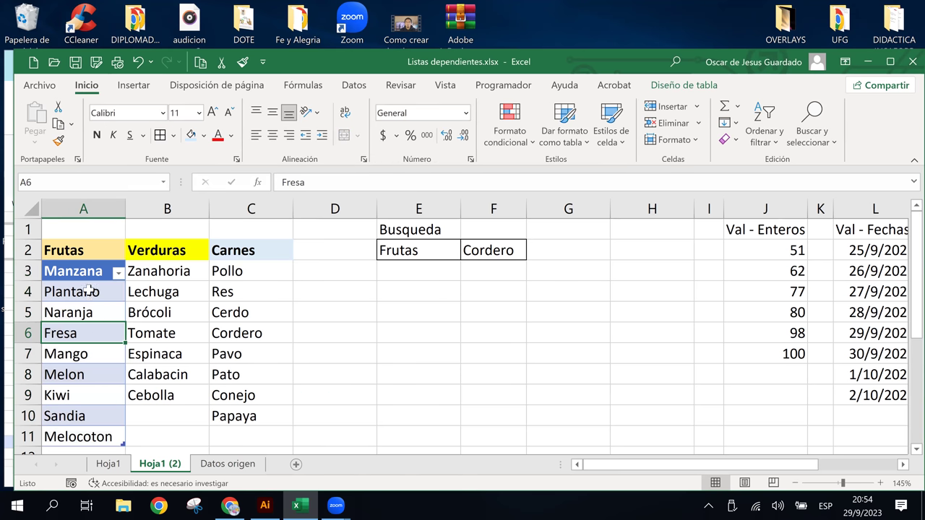
click(89, 277)
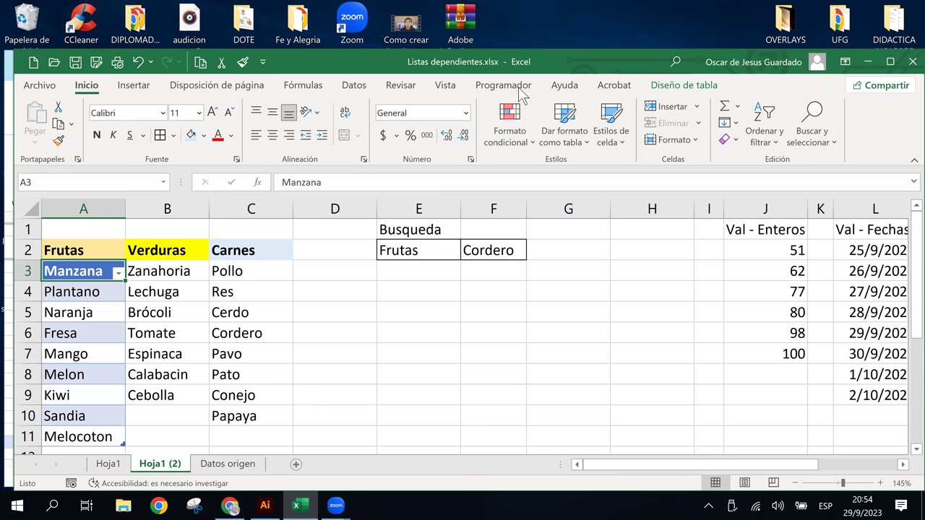
click(354, 87)
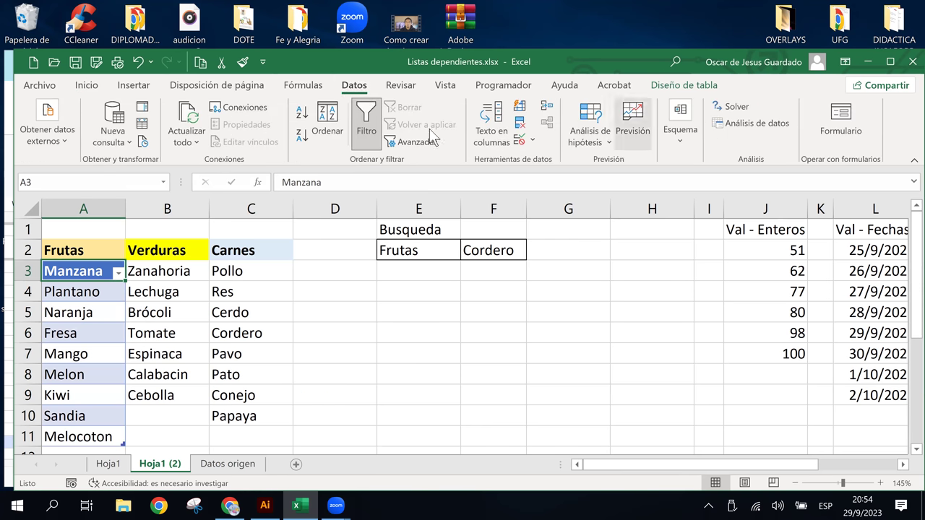
click(399, 336)
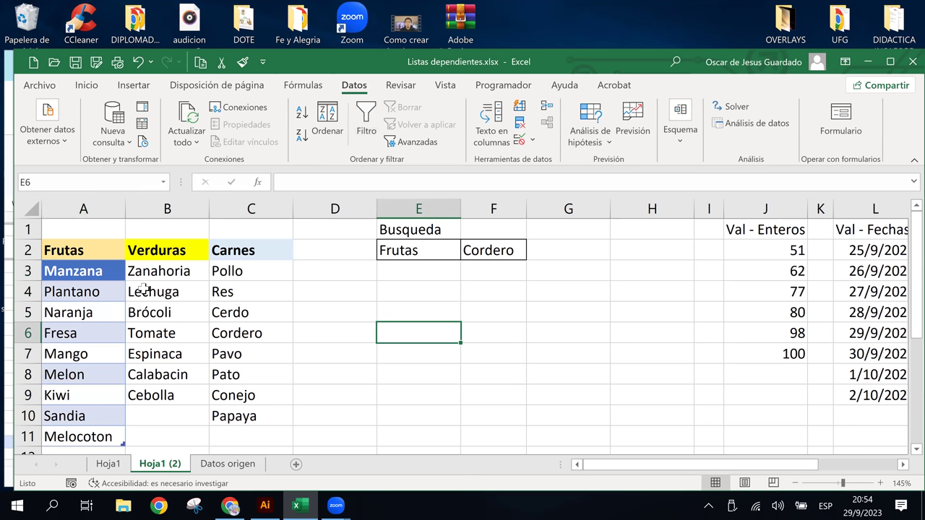
click(103, 295)
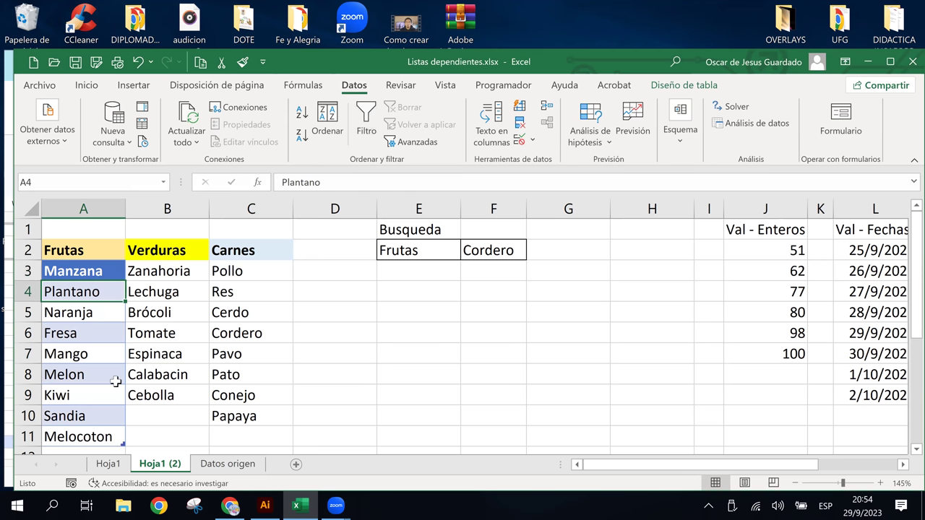
key(Up)
key(ctrl+shift+l)
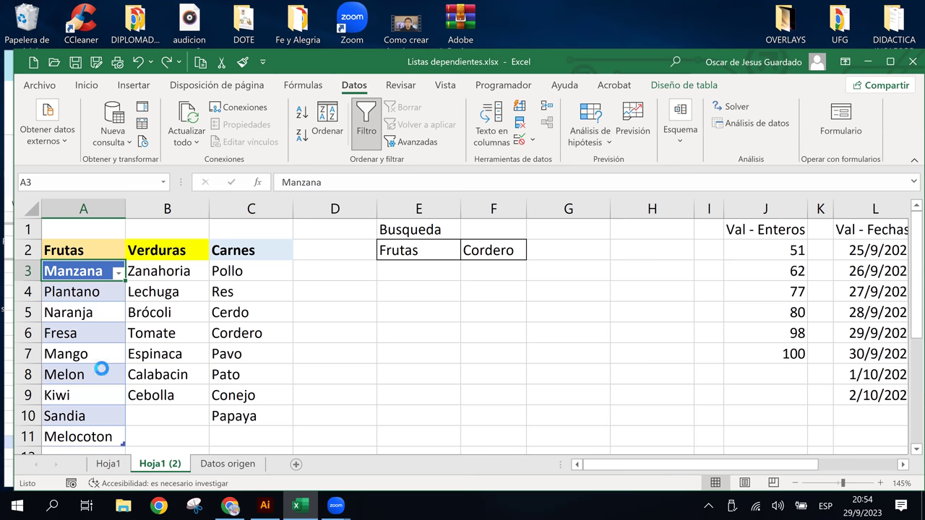
drag(76, 250, 84, 436)
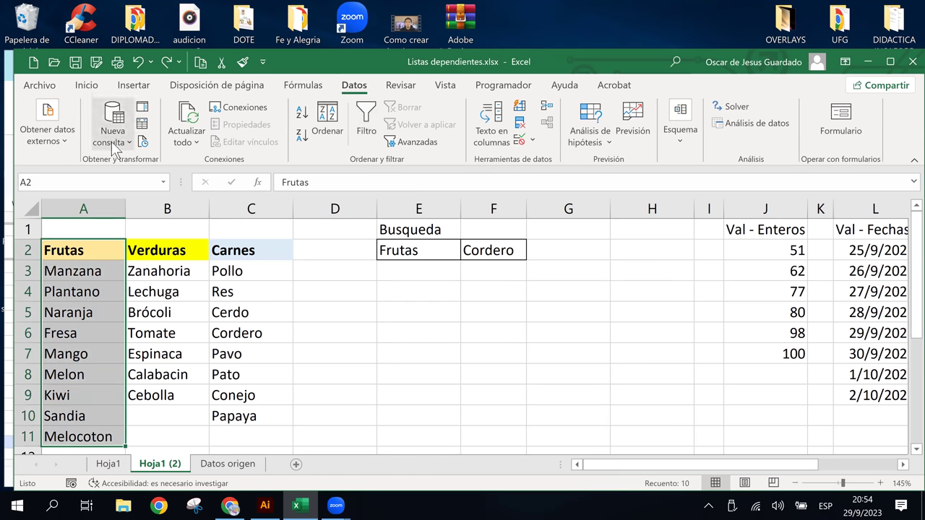
click(133, 85)
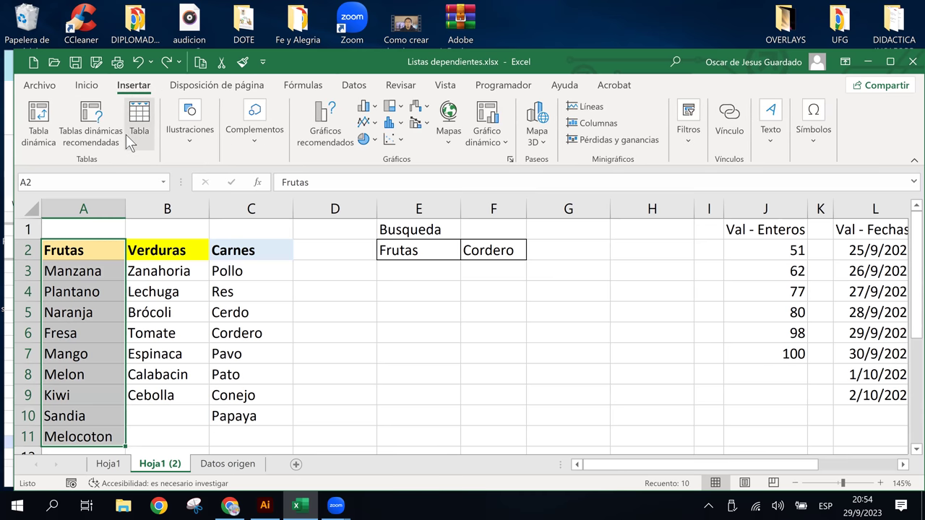
click(142, 121)
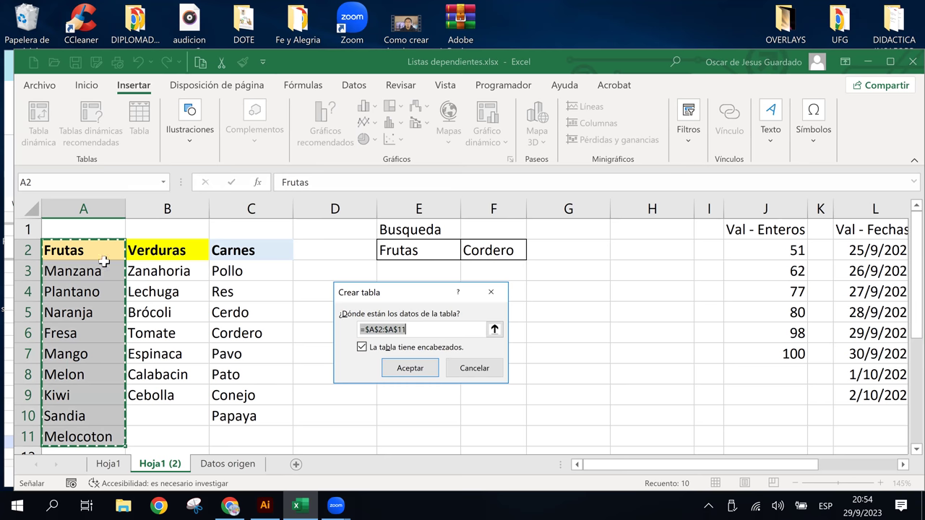
click(428, 369)
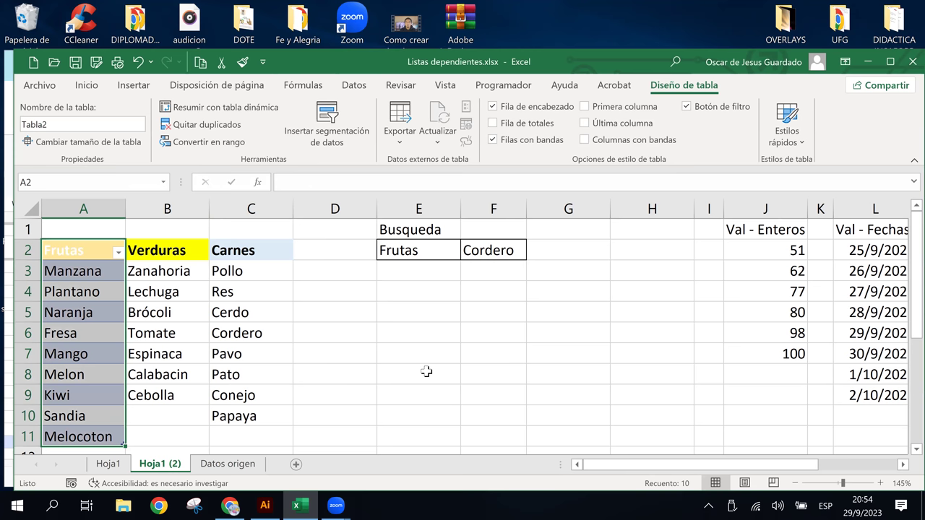
click(426, 370)
click(224, 290)
click(429, 293)
click(428, 255)
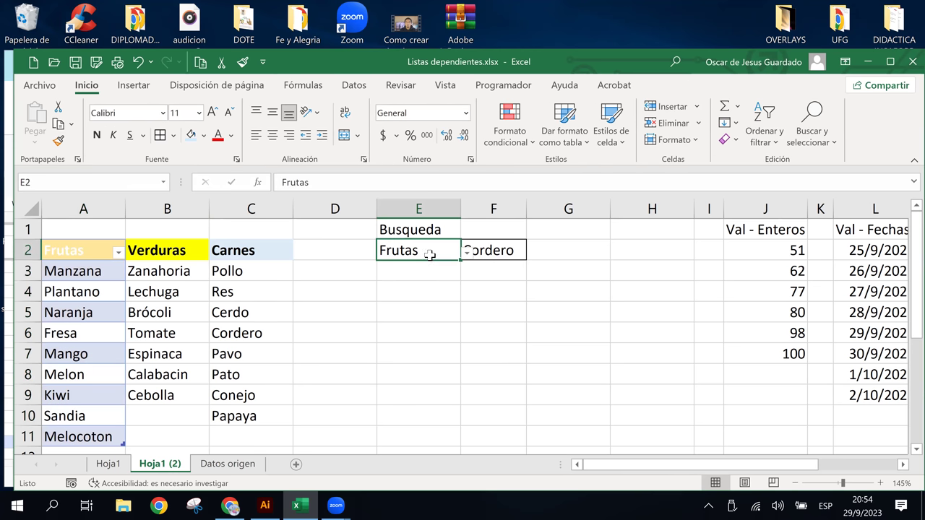
click(466, 255)
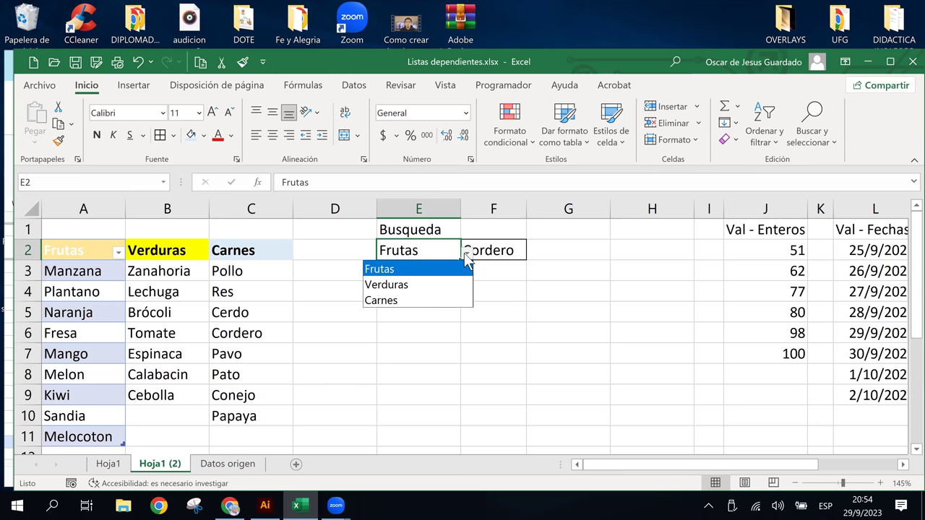
click(423, 267)
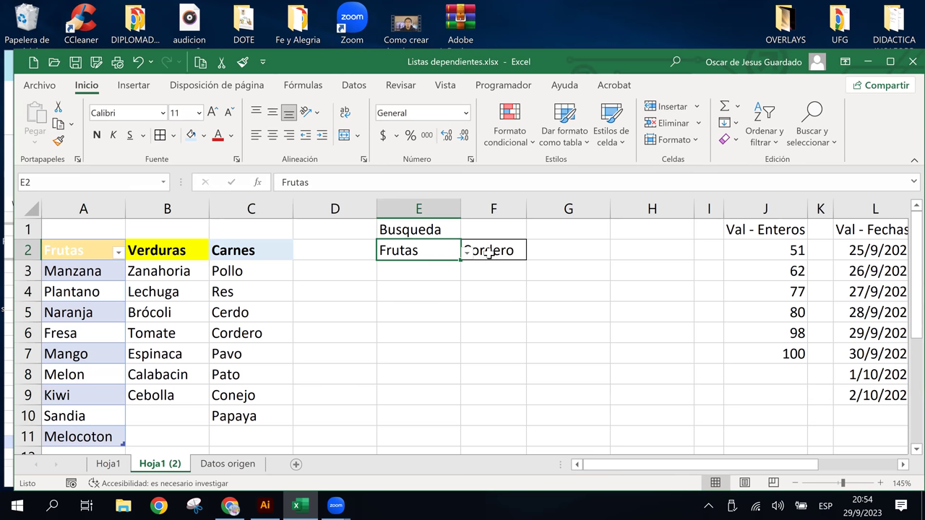
click(489, 253)
click(533, 253)
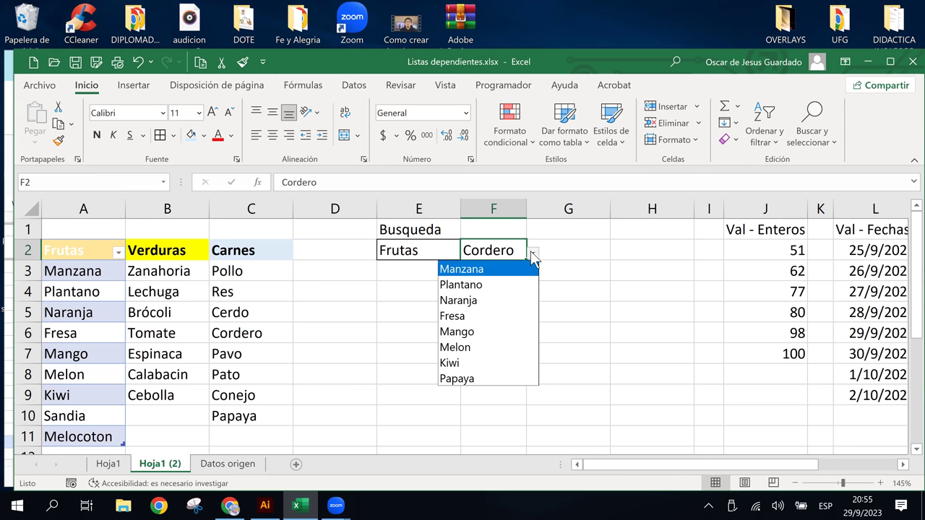
click(532, 253)
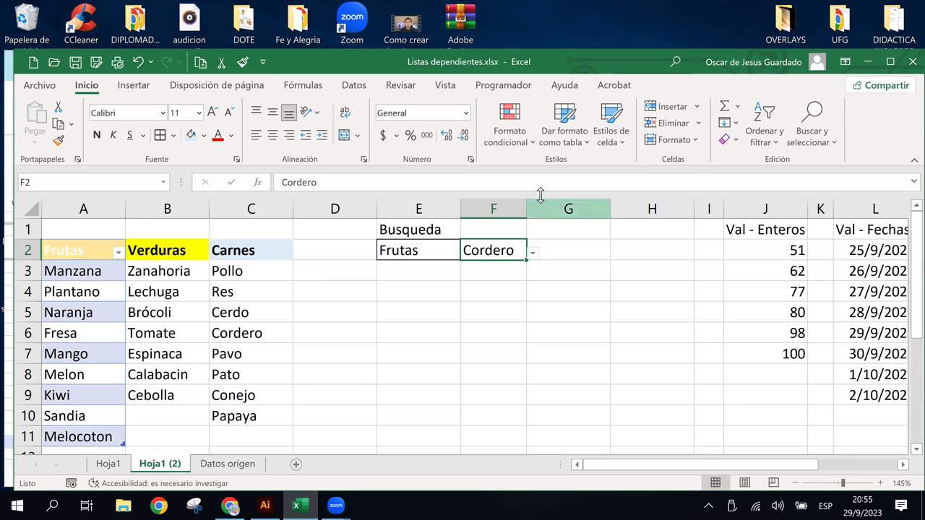
Remove F2's validation with Validación de datos > Borrar todos, then delete Cordero from F2
click(351, 87)
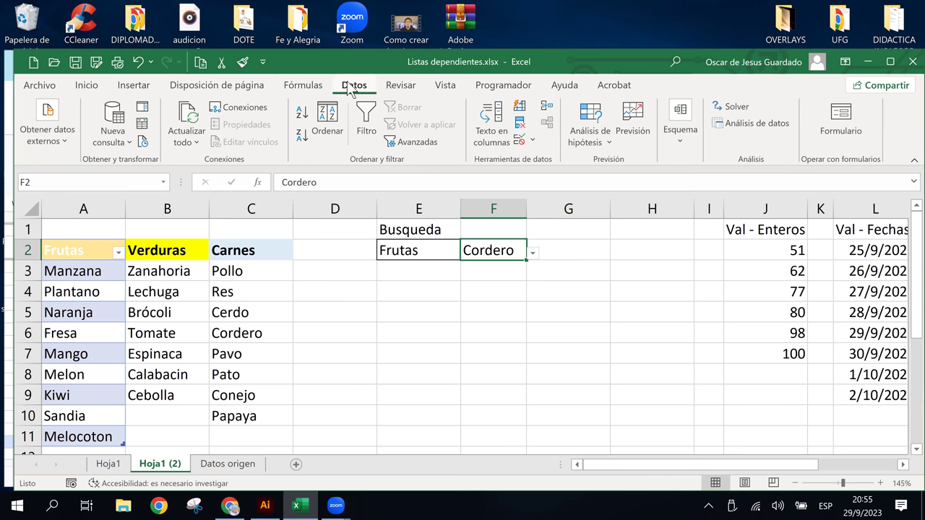
click(521, 141)
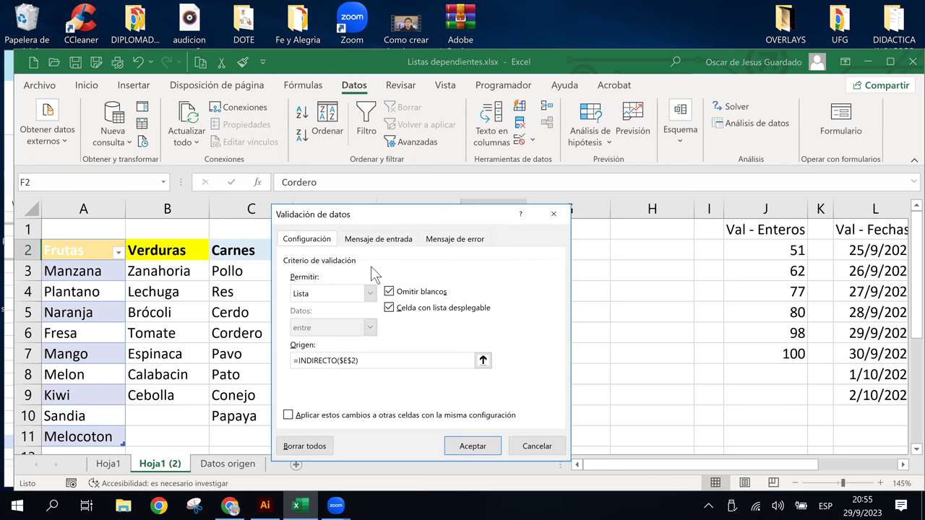
click(311, 446)
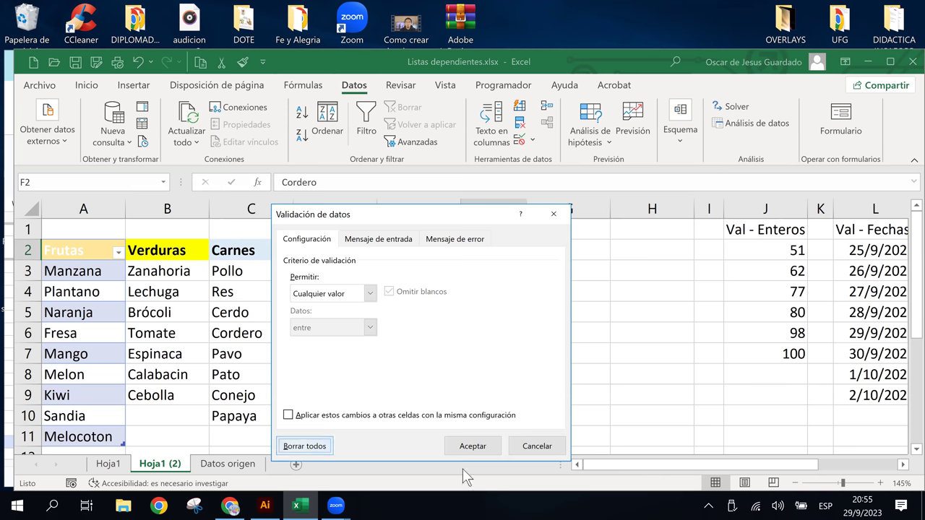
click(472, 446)
click(495, 292)
click(508, 251)
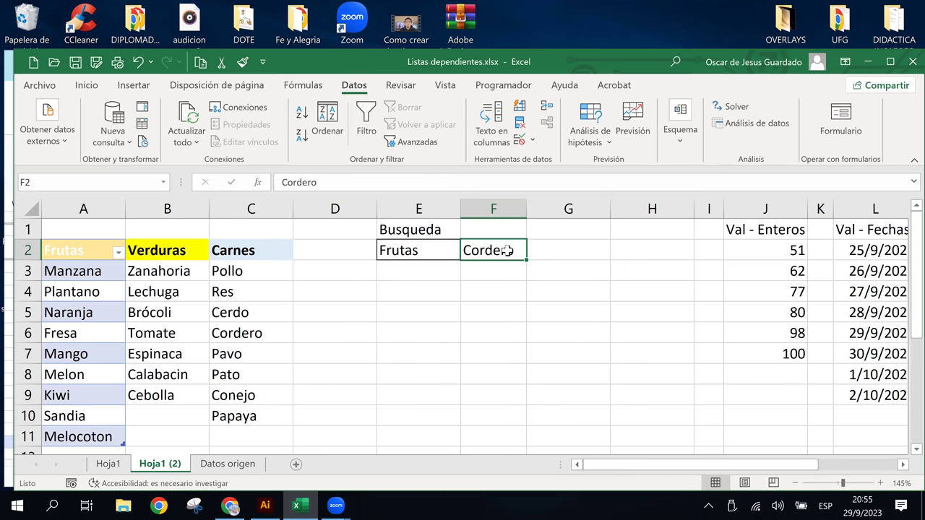
key(Delete)
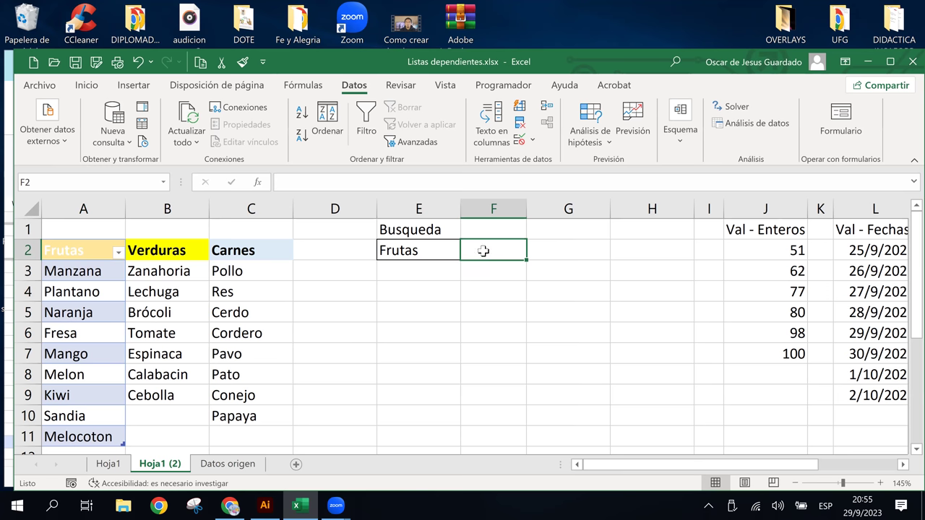
click(430, 255)
click(477, 252)
Make the Verduras list B2:B9 a table with headers
click(171, 274)
drag(168, 273, 159, 396)
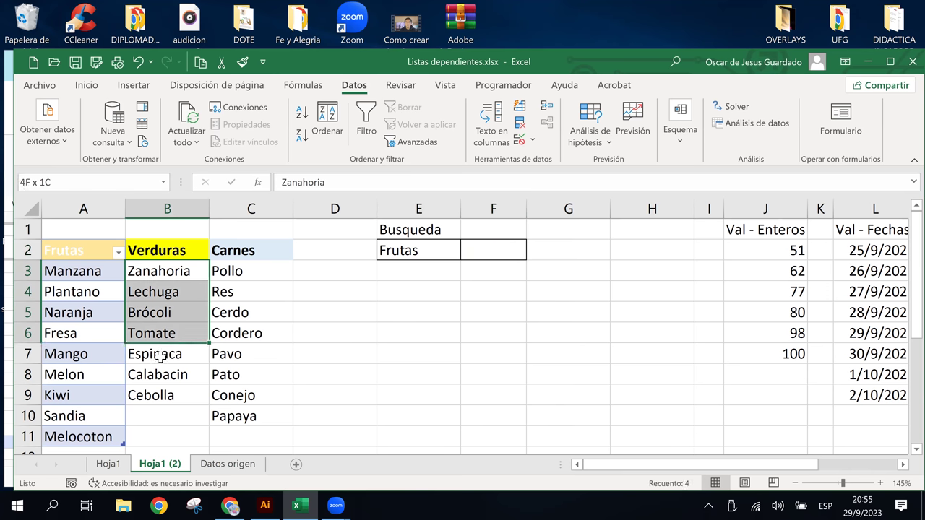
drag(176, 251, 171, 391)
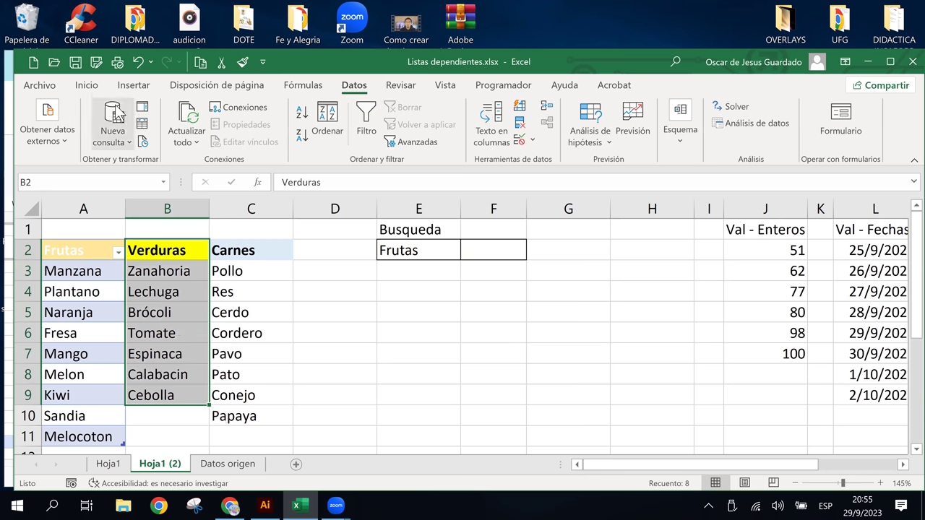
click(132, 86)
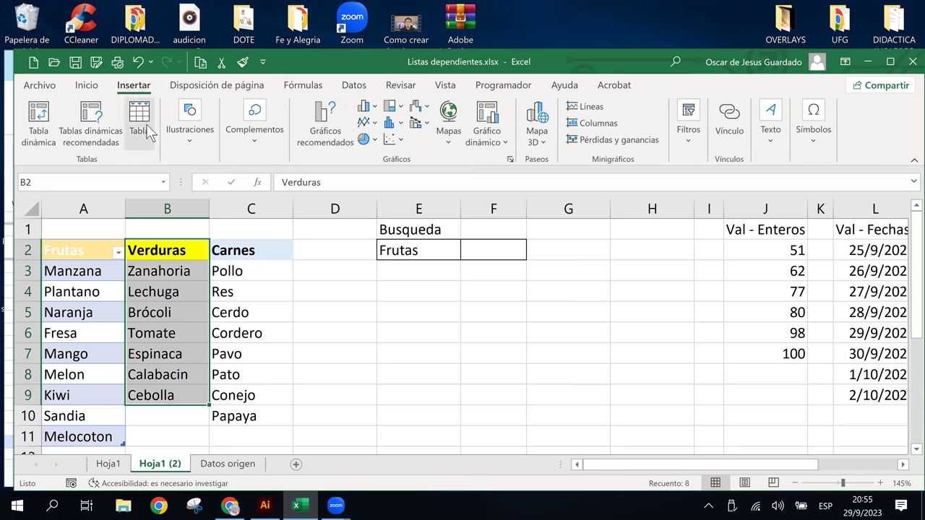
click(139, 121)
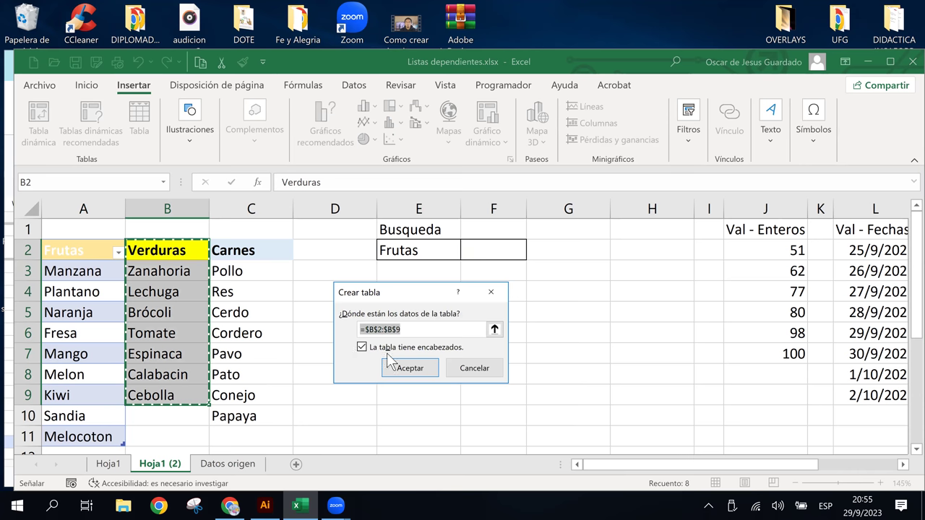
click(420, 370)
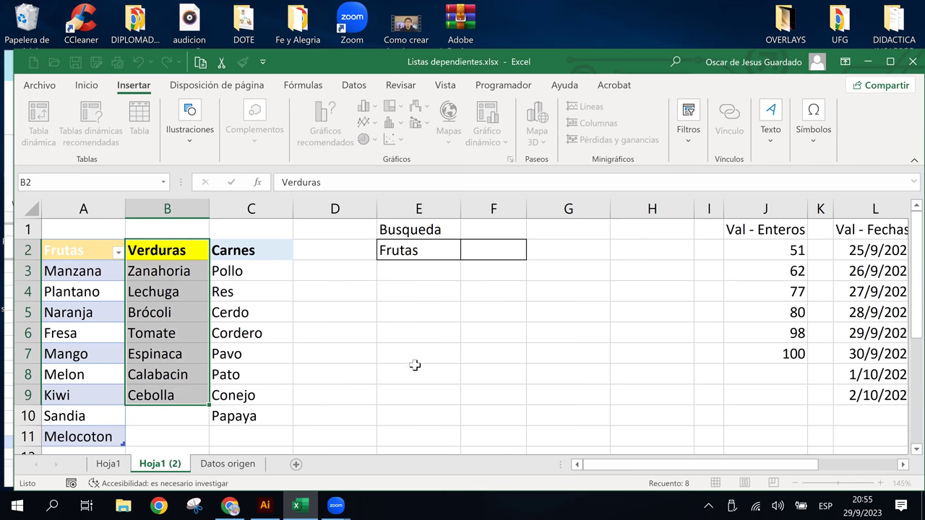
Make the Carnes list C2:C10 a table with headers
click(255, 266)
drag(248, 251, 268, 417)
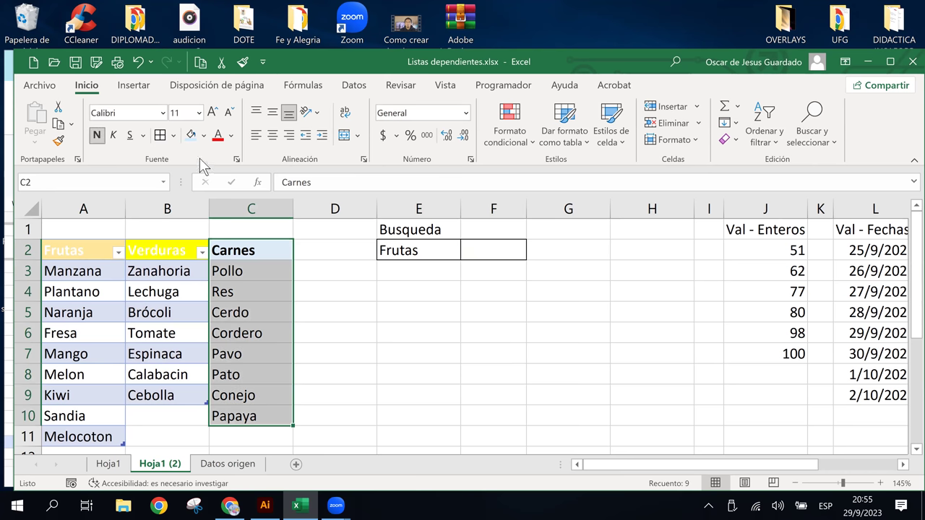
click(133, 86)
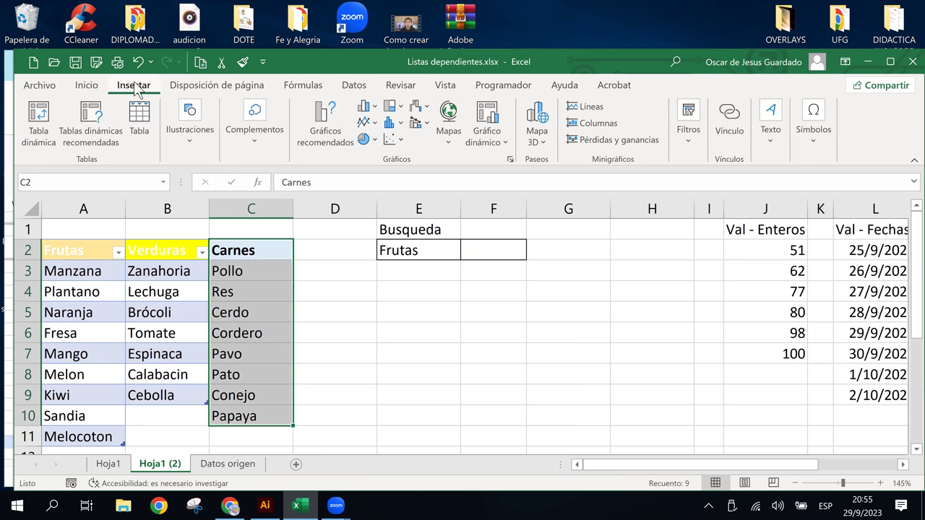
click(144, 116)
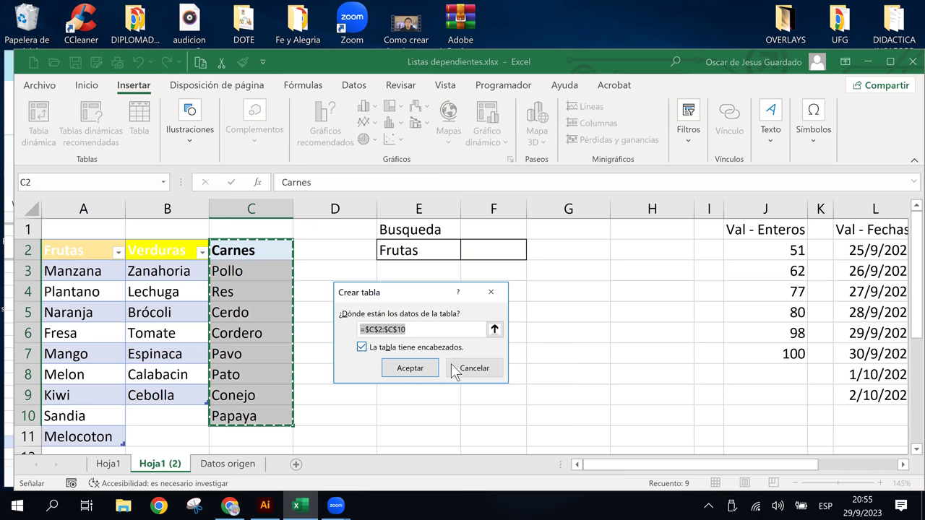
click(409, 369)
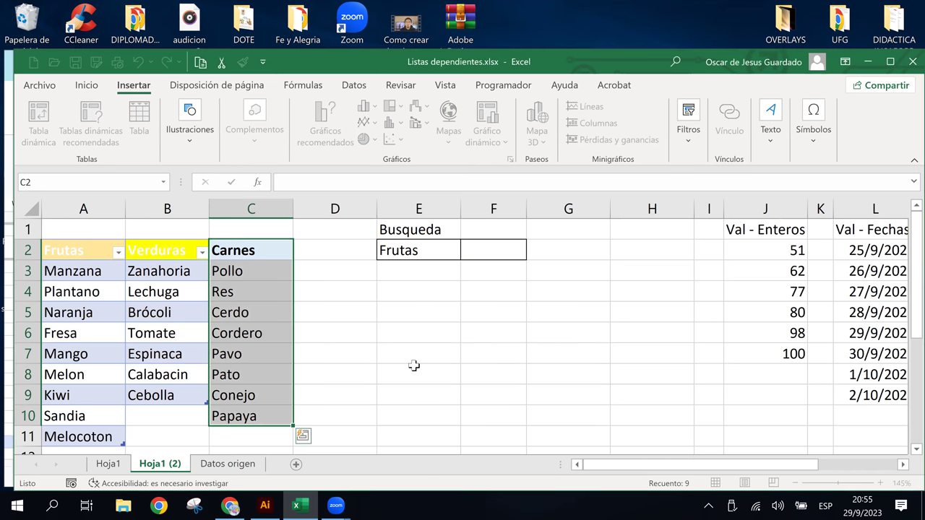
click(390, 329)
click(327, 252)
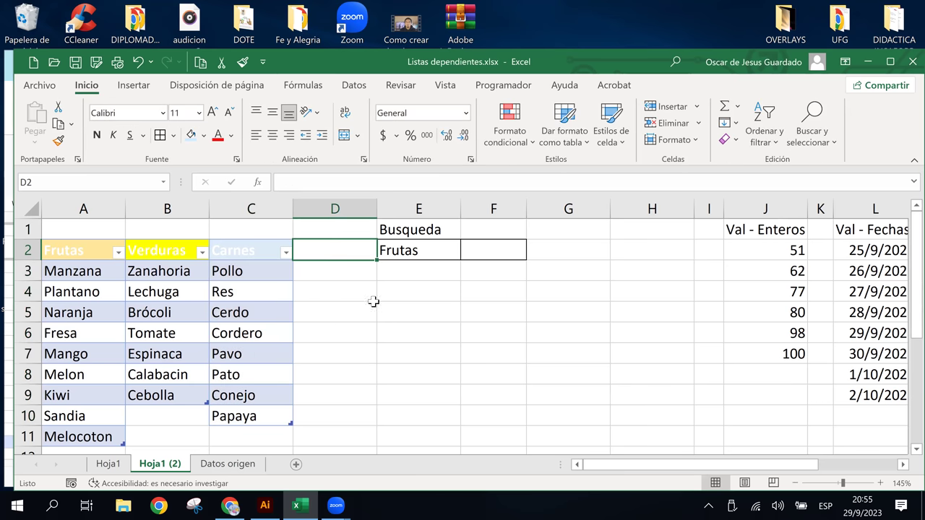
Check the E2 category dropdown's choices, leaving Frutas selected
click(471, 252)
click(399, 252)
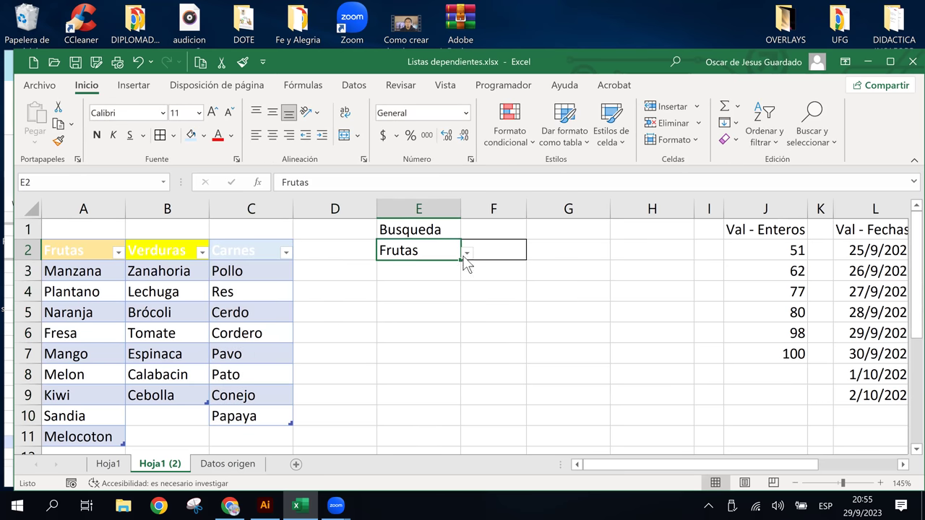
click(466, 253)
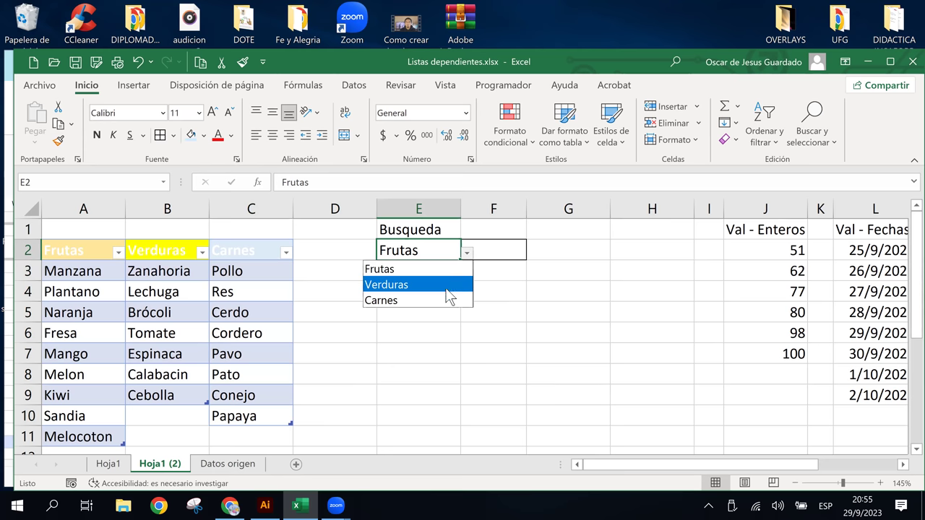
click(469, 258)
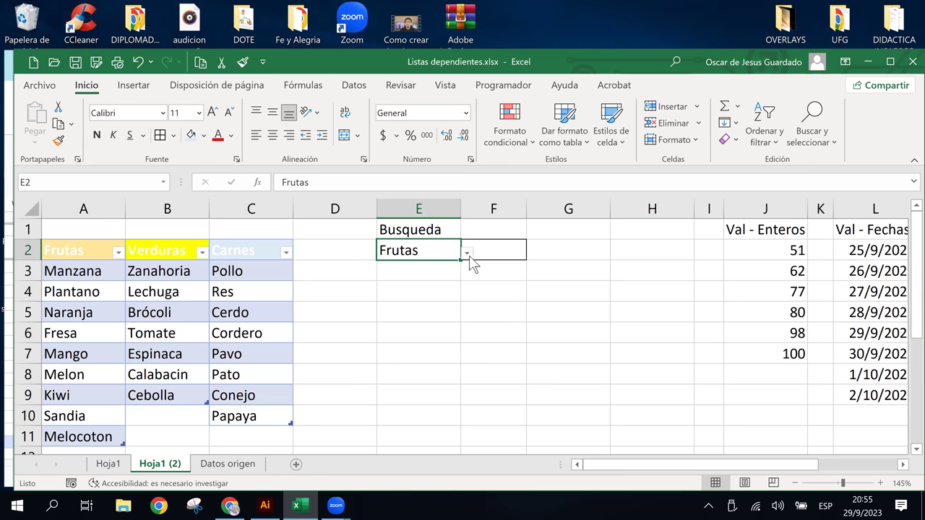
Open Validación de datos for F2 and set Permitir to Lista, with the Origen box active
click(485, 248)
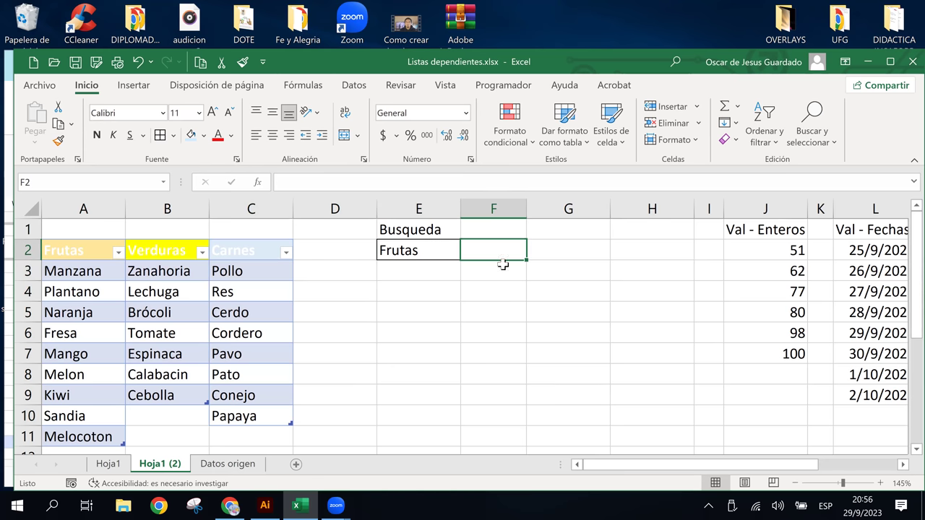
click(354, 86)
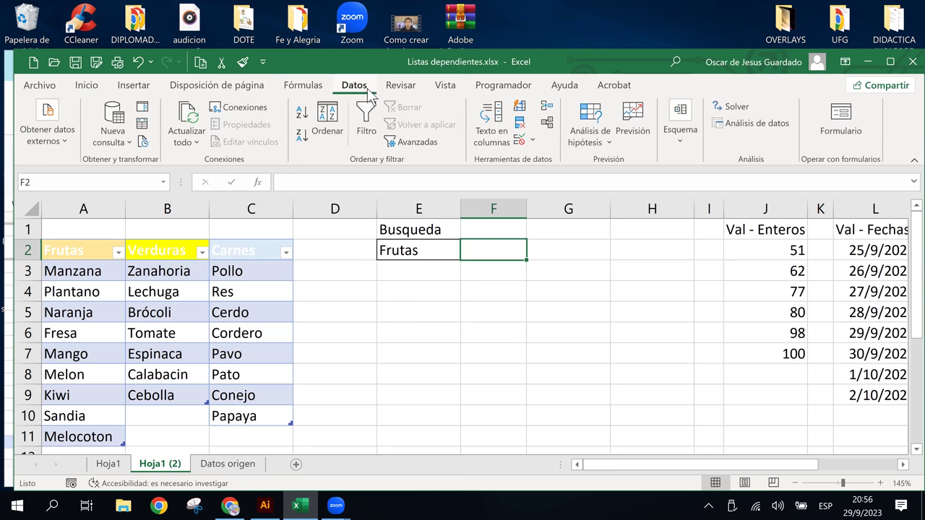
click(520, 141)
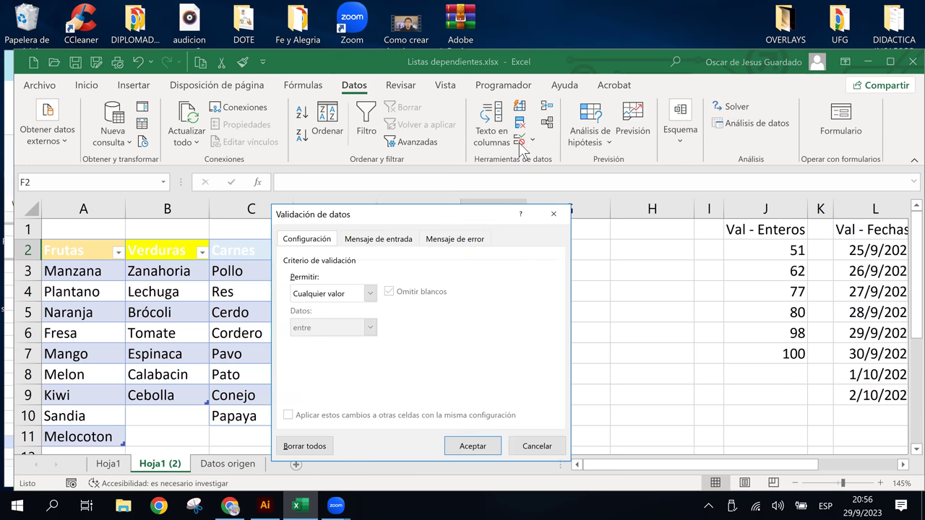
drag(480, 213, 756, 179)
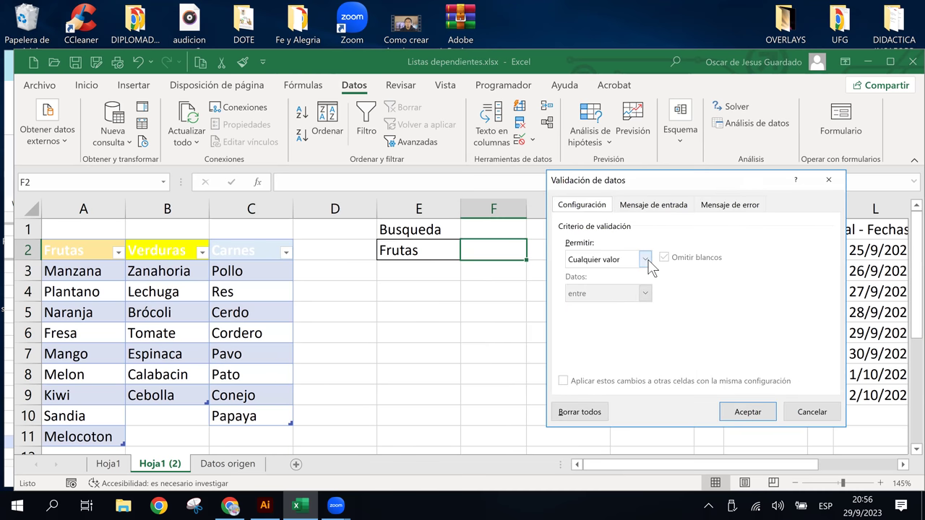
click(645, 259)
click(596, 302)
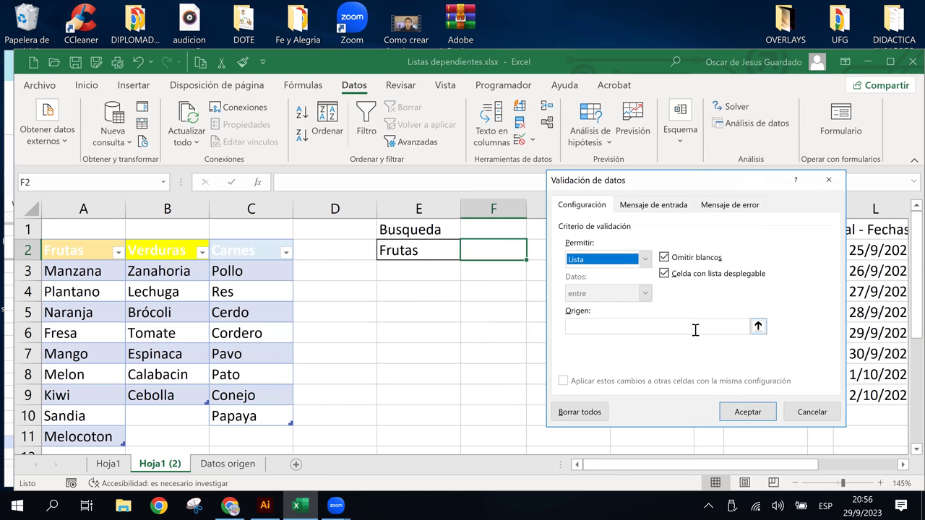
click(614, 325)
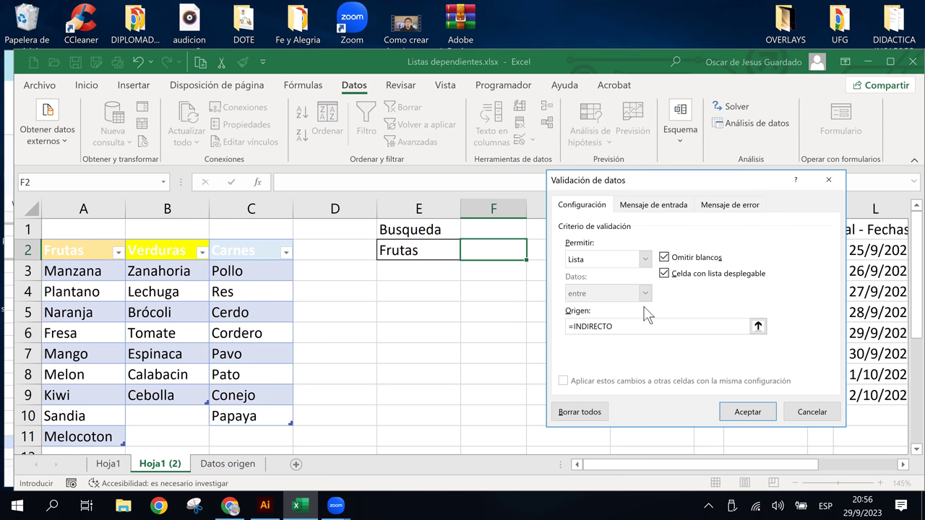
Complete F2's validation source as =INDIRECTO($E$2) and confirm it
text(()
click(417, 251)
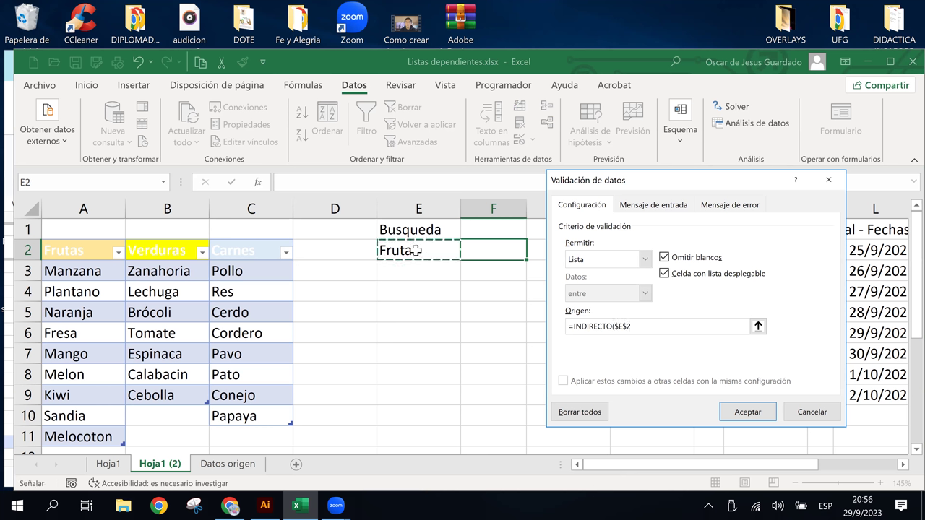
text())
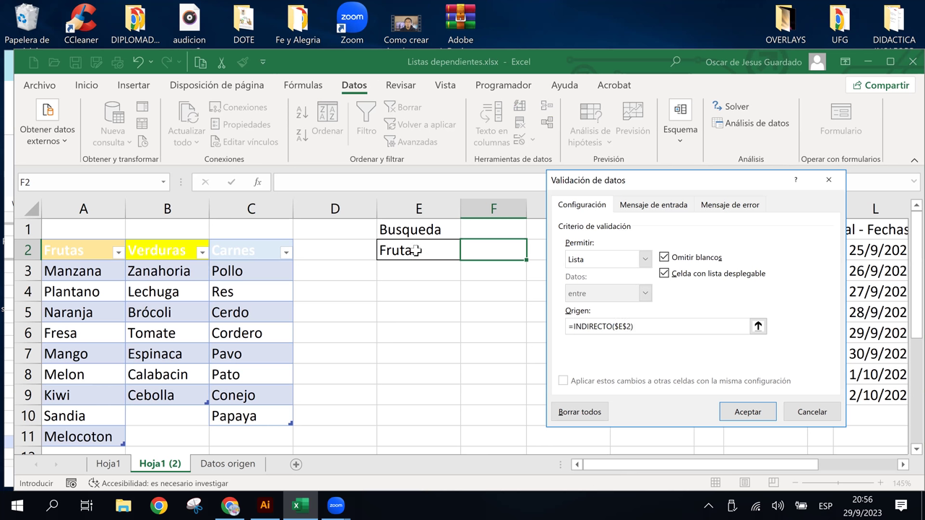
click(754, 412)
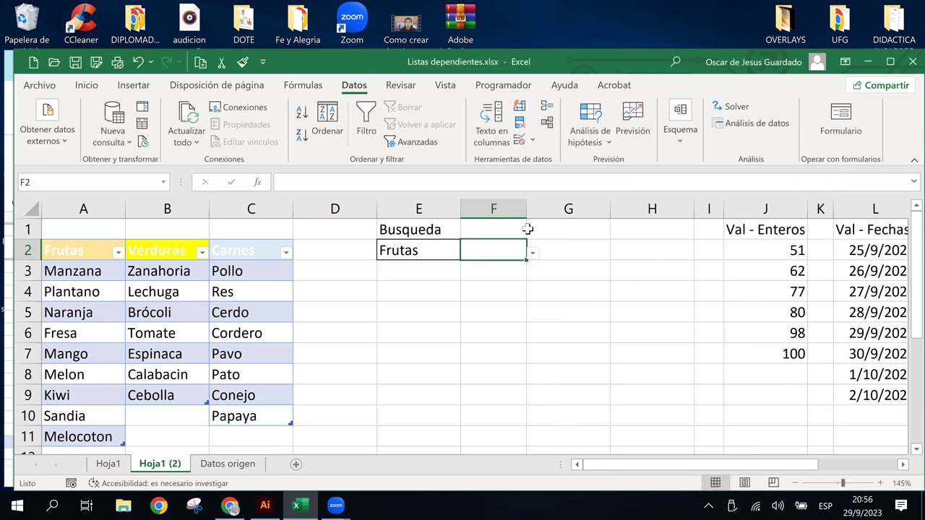
click(403, 264)
click(394, 249)
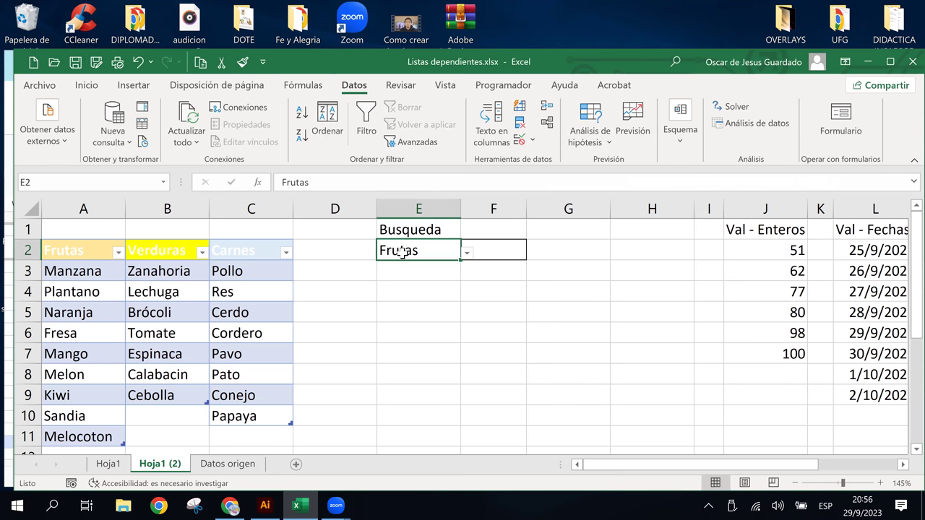
click(466, 254)
click(399, 284)
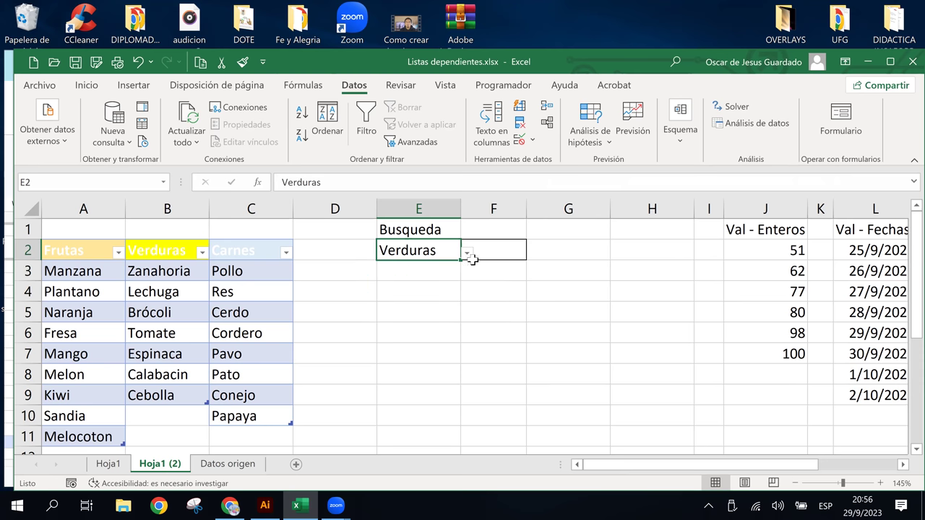
click(467, 252)
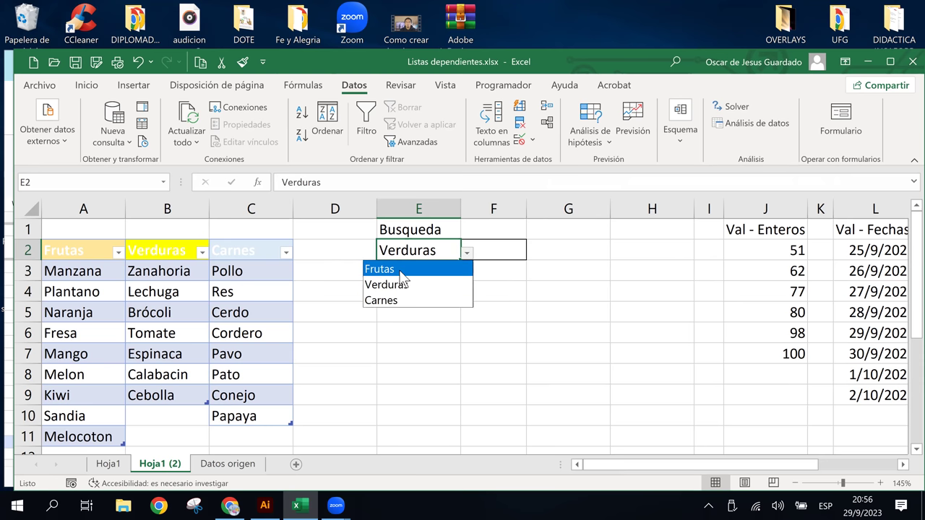
click(399, 268)
click(508, 241)
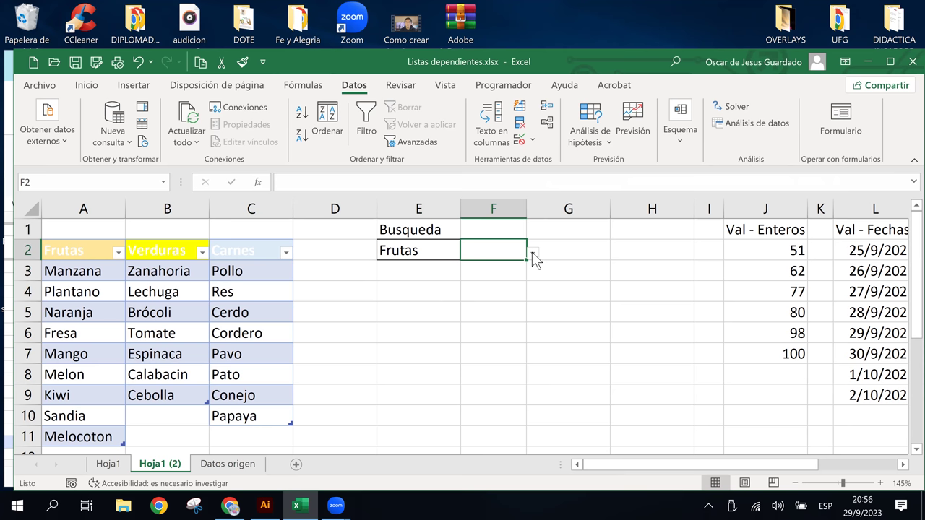
click(532, 253)
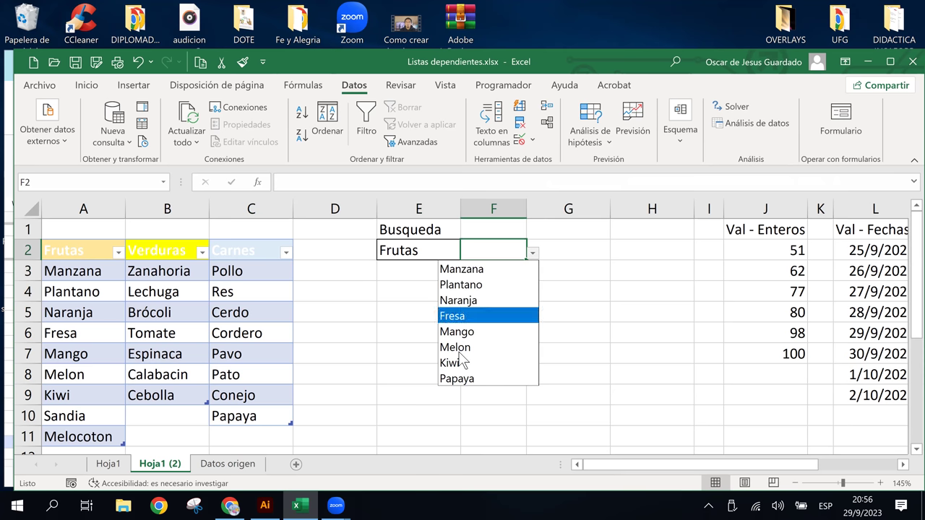
click(506, 250)
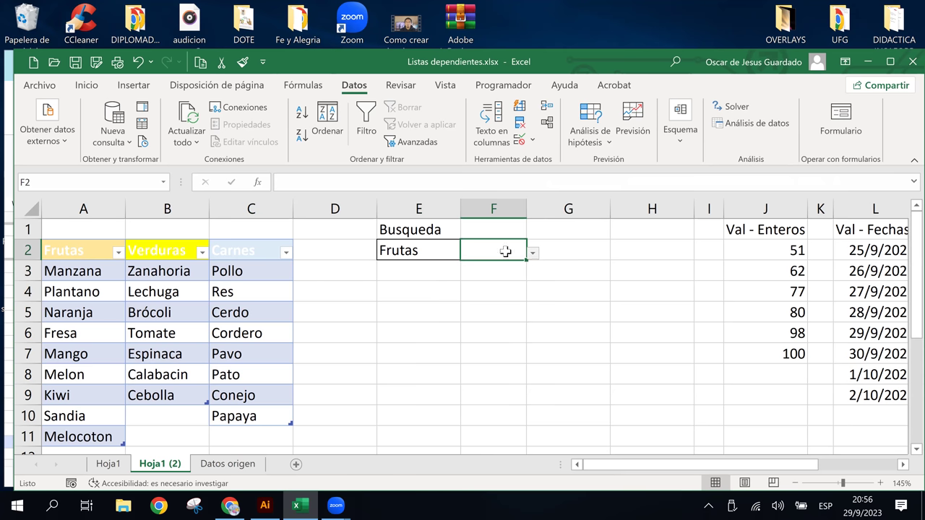
click(533, 255)
click(533, 254)
click(76, 417)
Clear Sandia and Melocoton from A10:A11 and shrink the Frutas table to end at row 9
drag(80, 417, 81, 438)
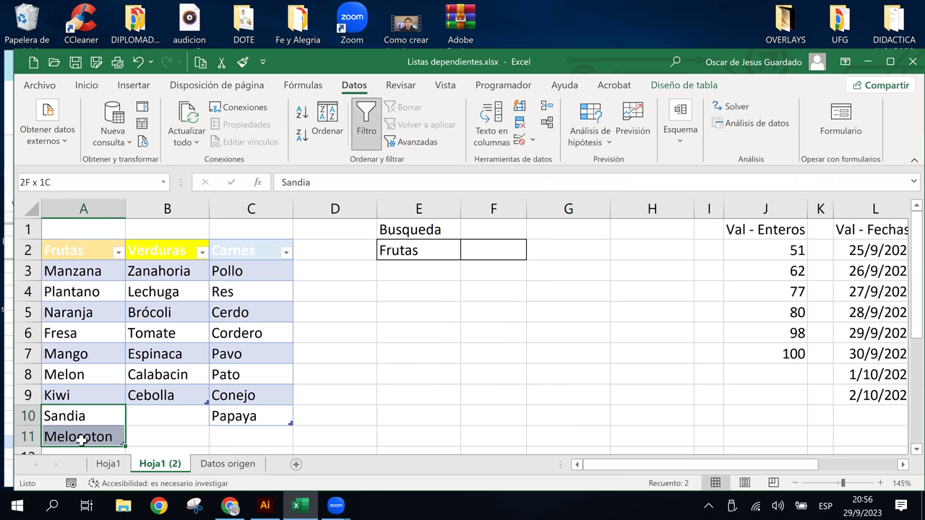
key(Delete)
click(107, 391)
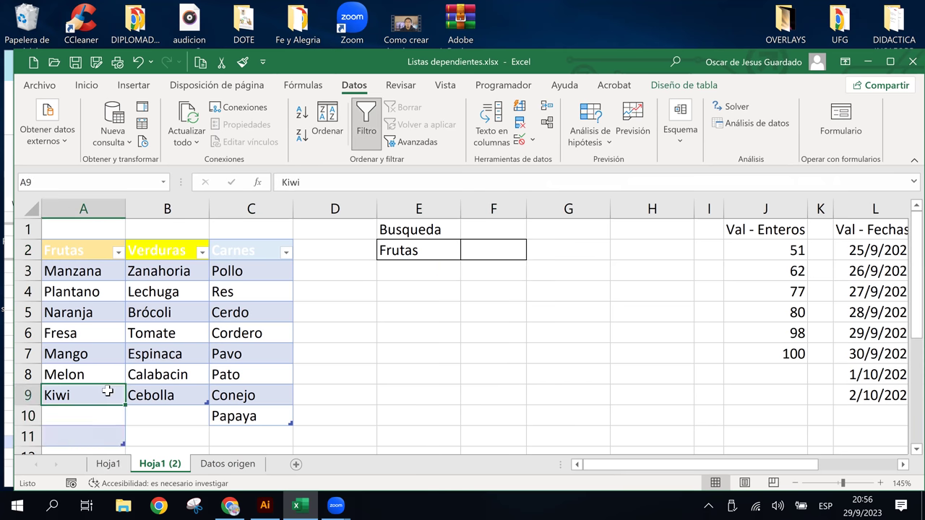
key(Down)
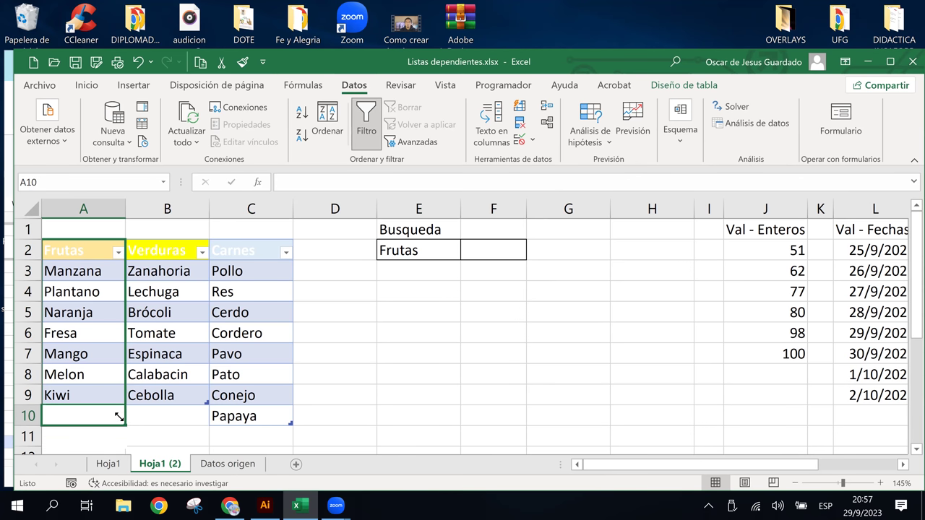
drag(119, 444, 122, 405)
click(105, 388)
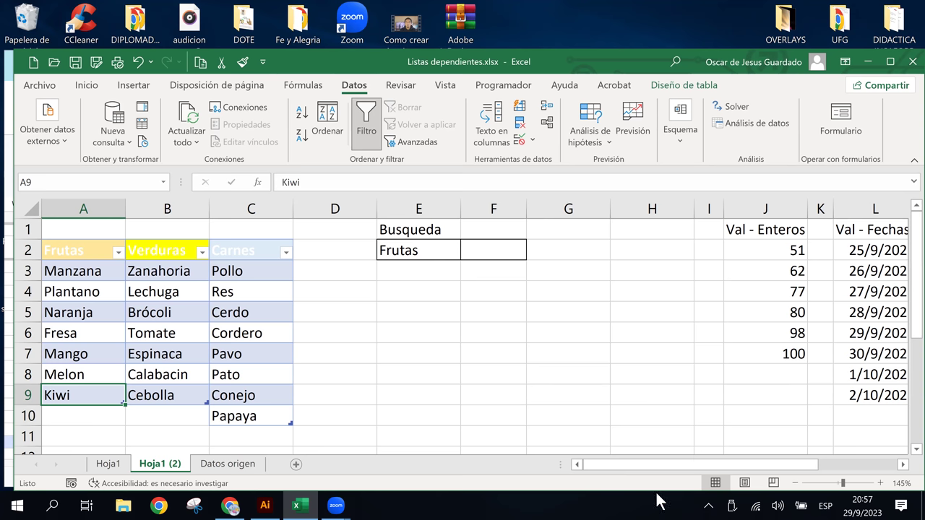
key(Down)
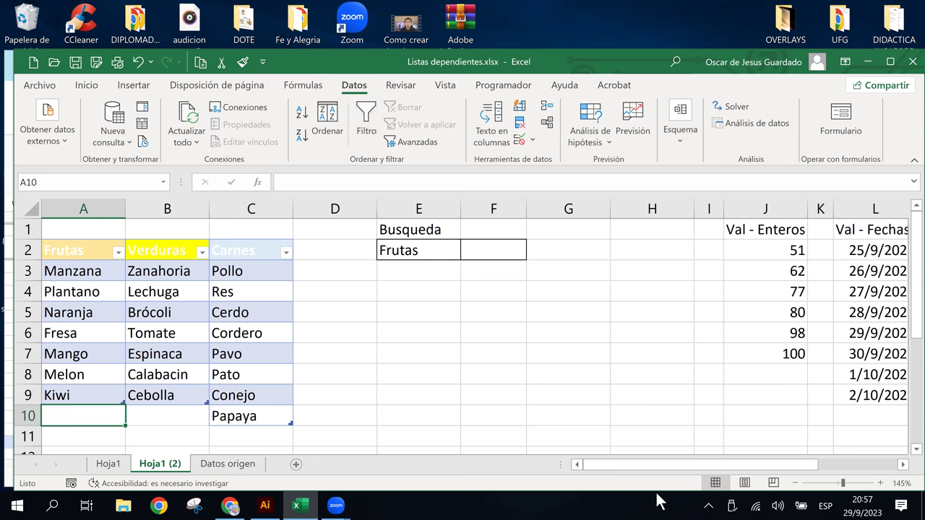
key(shift+Up)
key(Up)
key(Up)
key(Down)
key(Down)
Enter Melon in A10 and Sandia in A11
text(mELON)
key(BackSpace)
key(BackSpace)
key(BackSpace)
key(BackSpace)
key(BackSpace)
text(Melon)
key(Return)
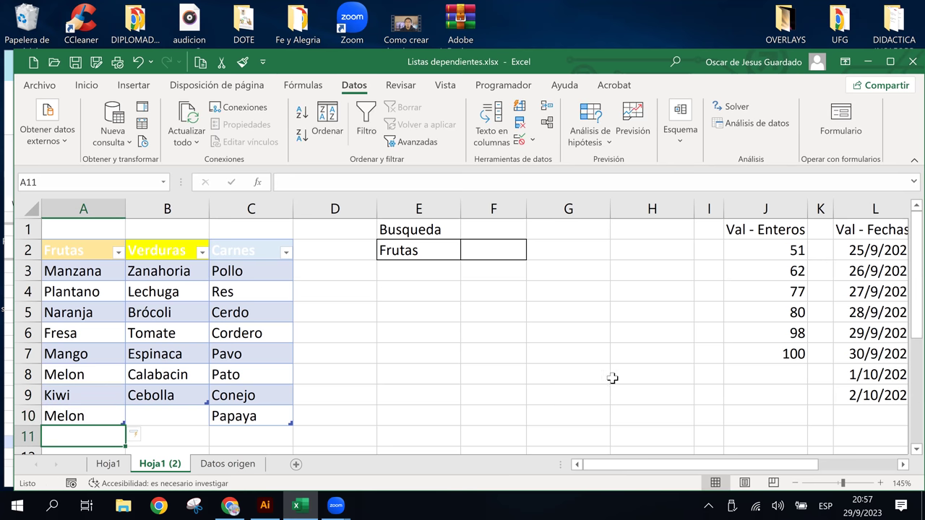
click(95, 414)
key(Down)
text(Sandia)
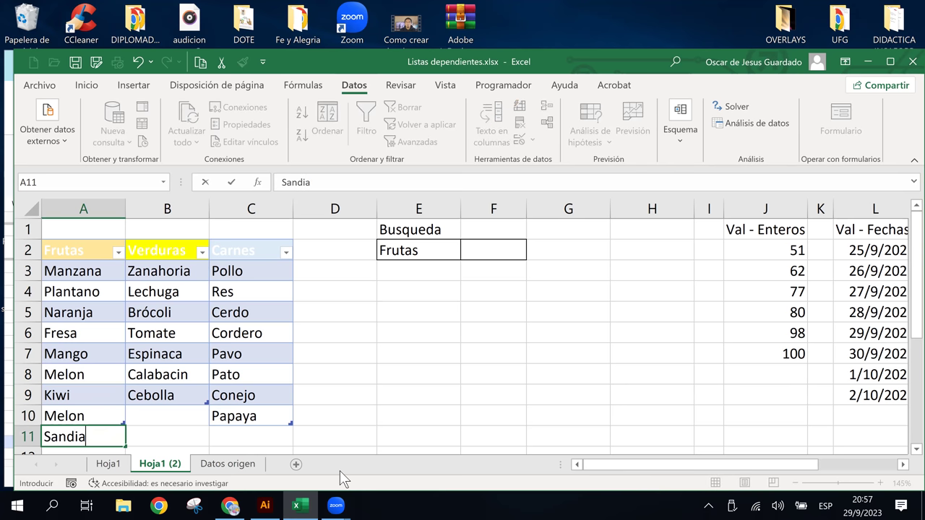
key(Return)
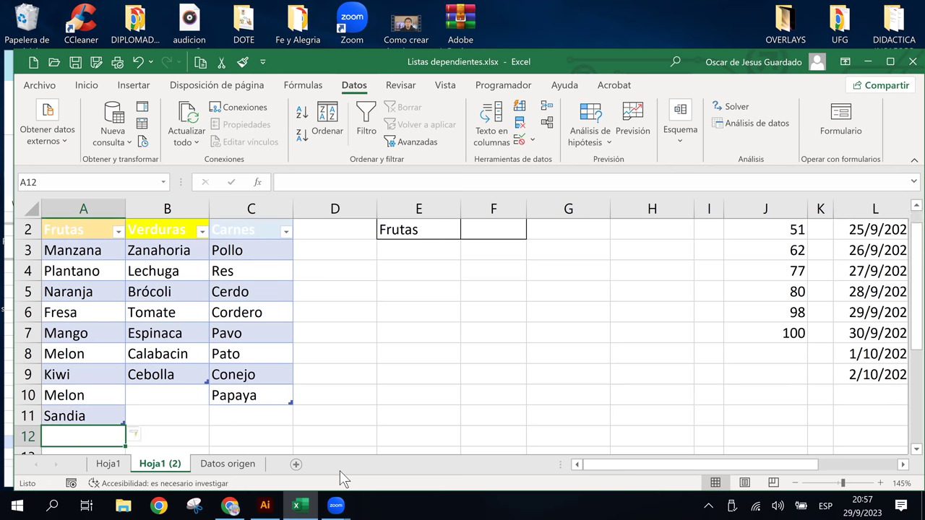
key(Up)
key(Up)
key(Up)
key(Up)
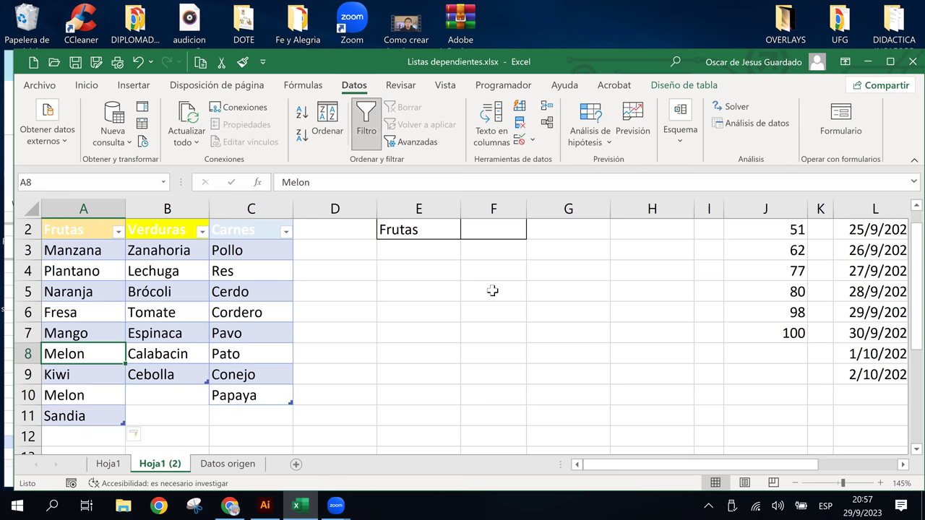
scroll(492, 290, up, 1)
click(427, 250)
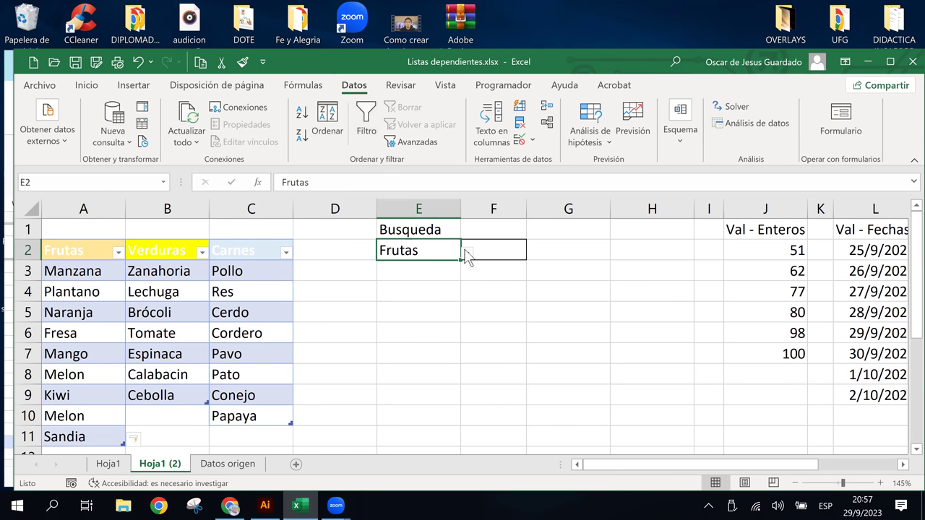
click(518, 250)
click(529, 253)
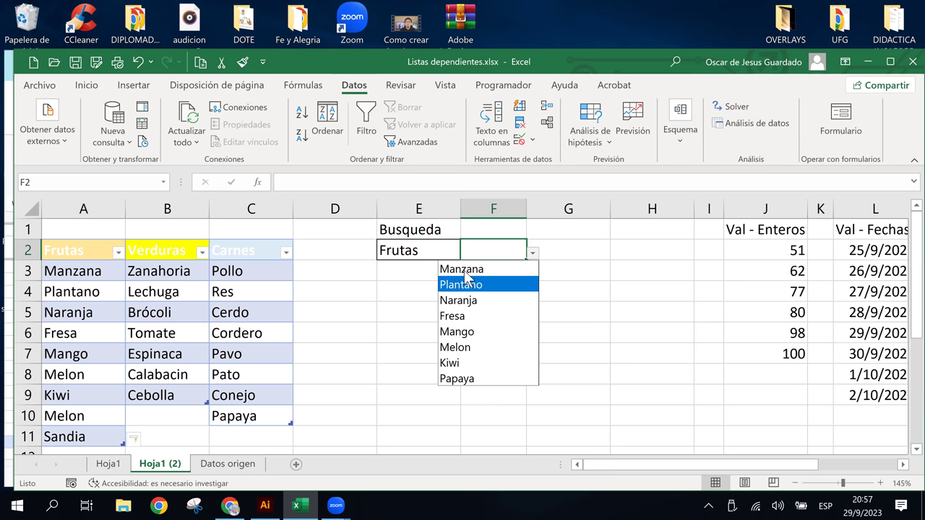
click(513, 255)
click(430, 249)
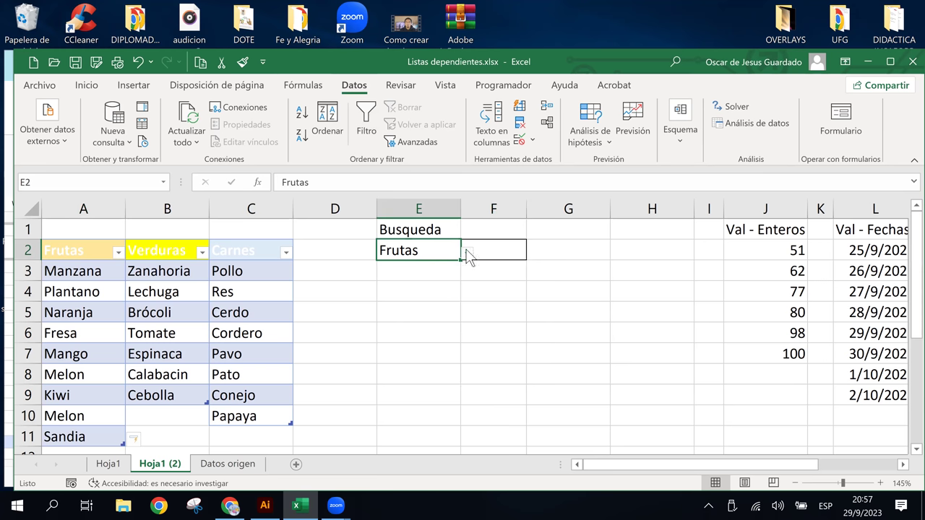
click(468, 253)
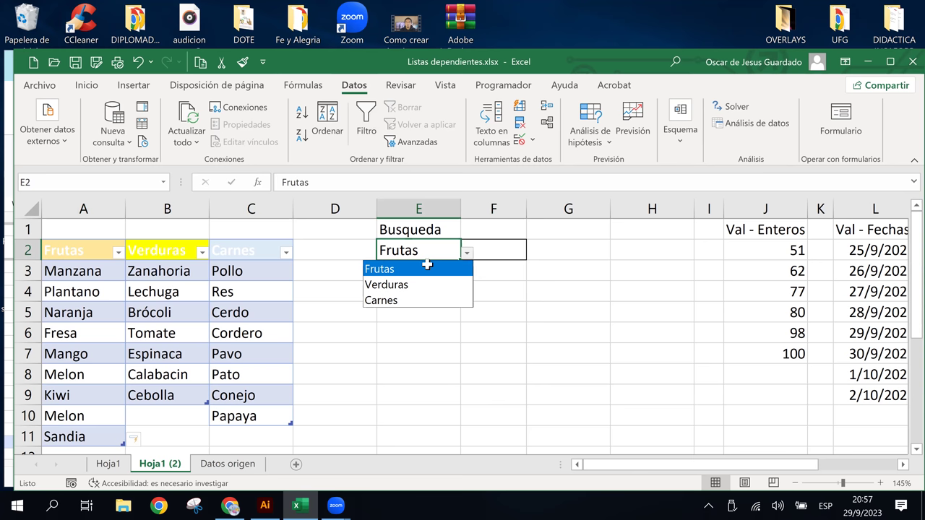
click(433, 269)
click(480, 245)
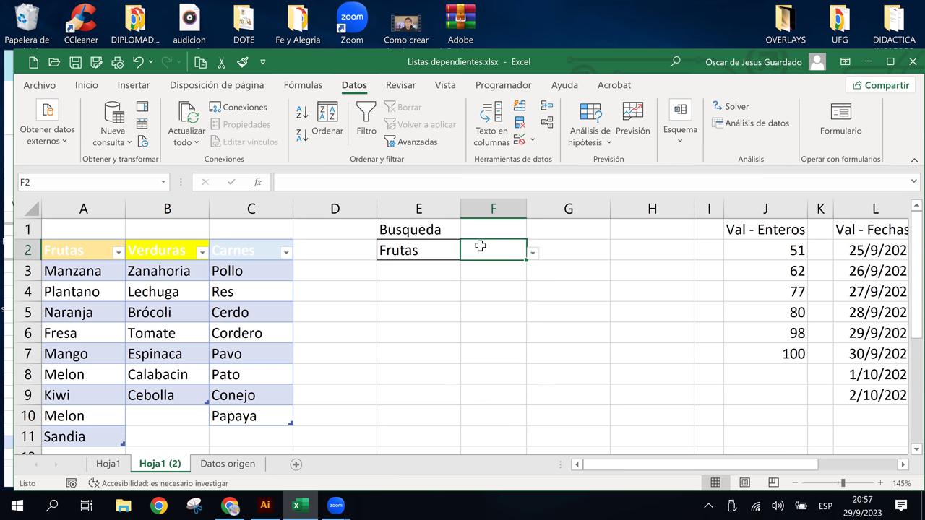
click(440, 253)
click(298, 277)
click(107, 282)
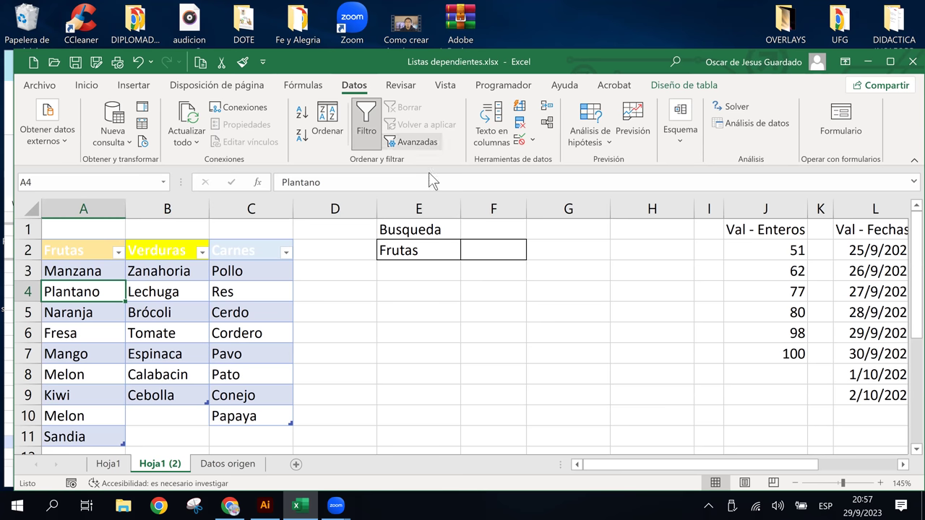
In Name Manager, select Tabla2 through Tabla4 and attempt to delete them
click(293, 86)
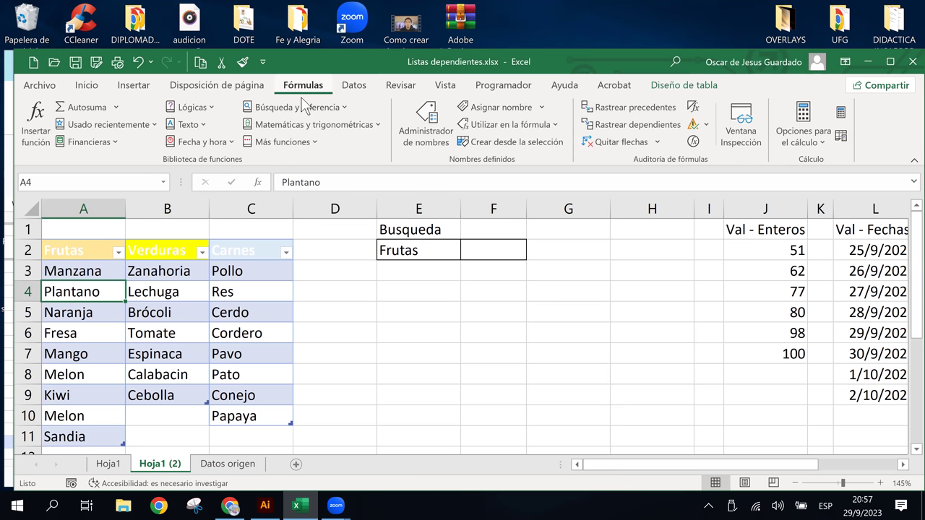
click(438, 130)
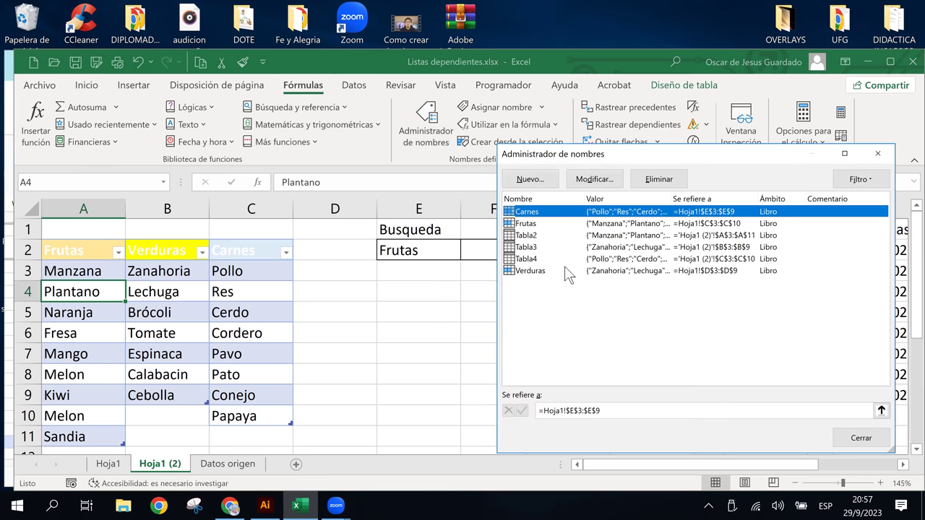
click(538, 258)
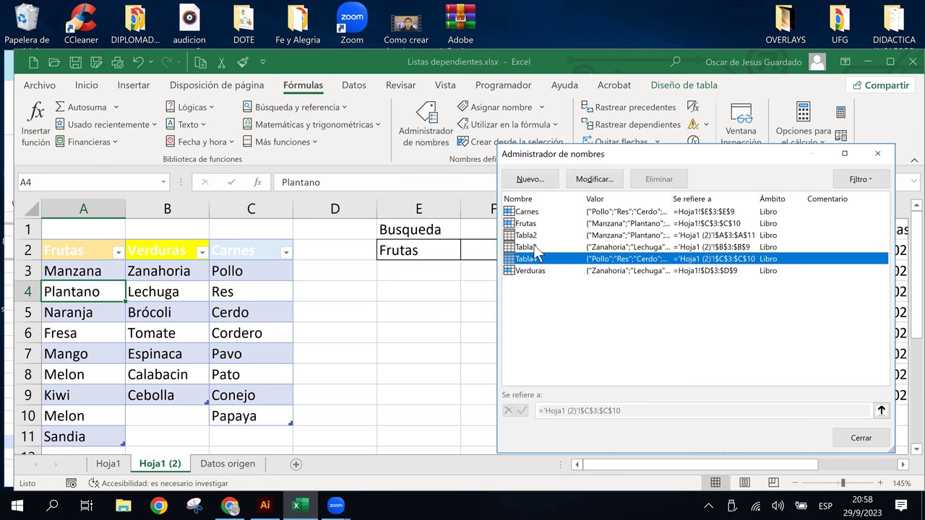
shift+click(536, 246)
shift+click(537, 236)
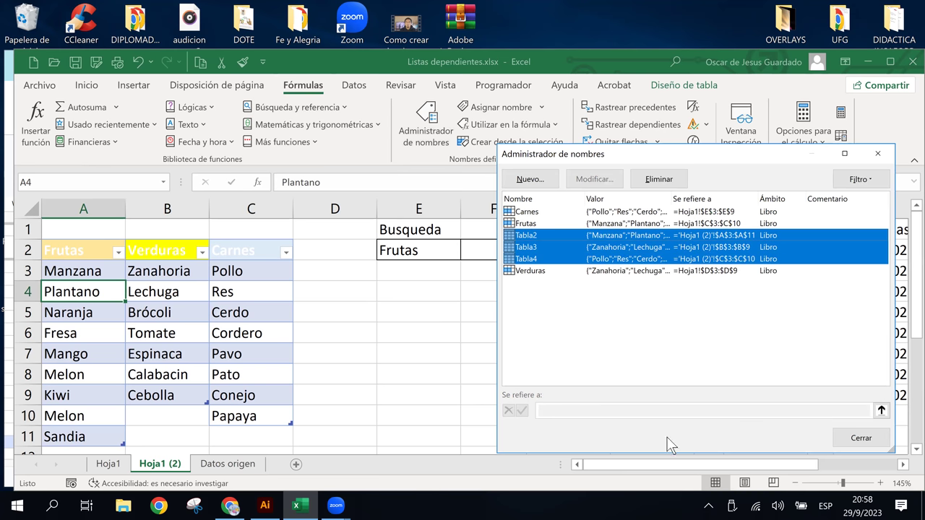
click(658, 179)
click(451, 296)
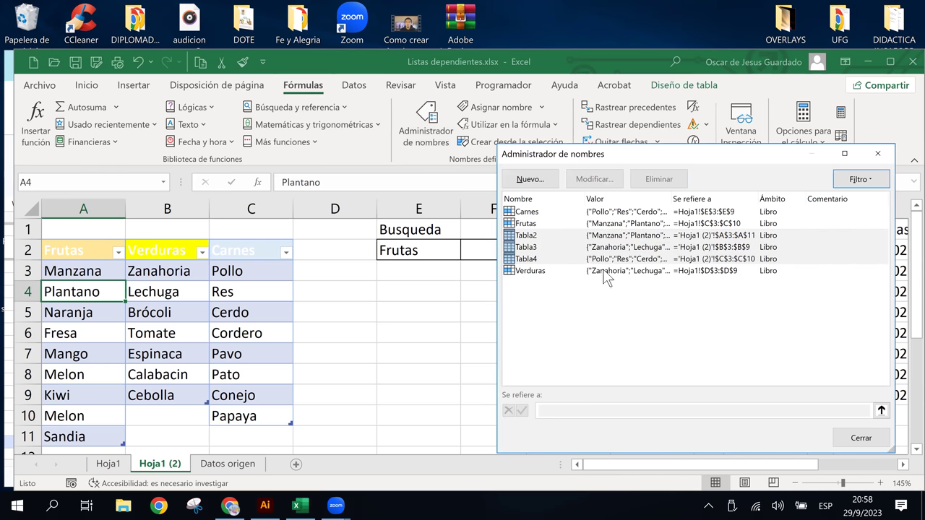
Check what Tabla2 refers to, then close Name Manager and select E5
click(666, 238)
click(652, 311)
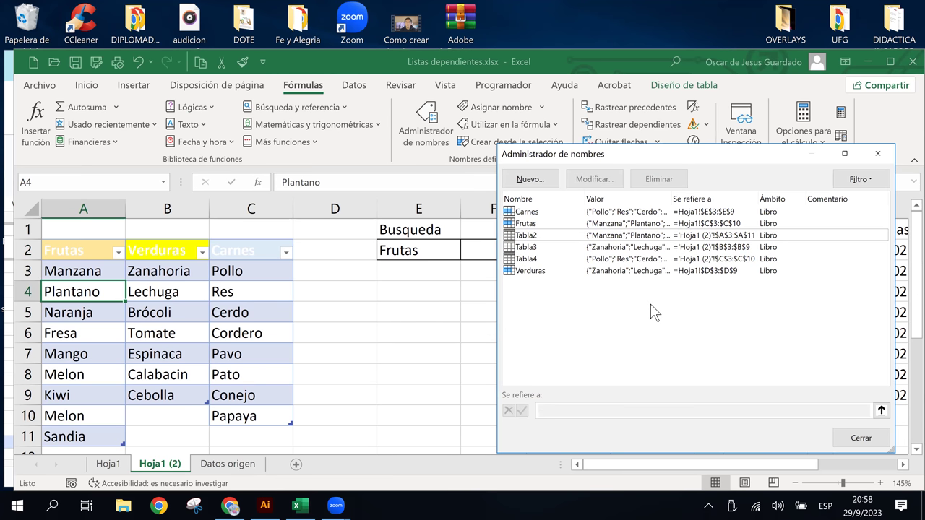
click(859, 436)
click(389, 354)
click(349, 312)
click(427, 296)
Reopen Name Manager to review the Tabla2 and Frutas range references, then select the Frutas header A2
click(426, 121)
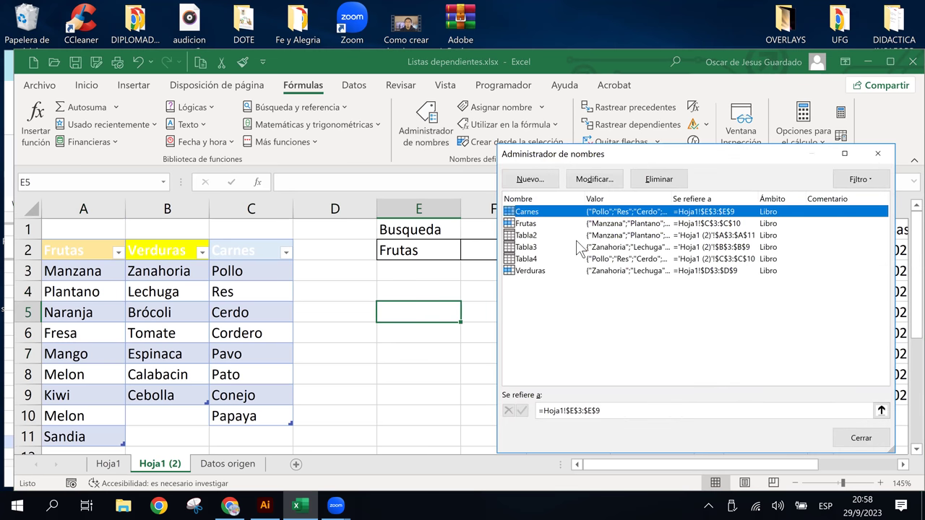
click(539, 235)
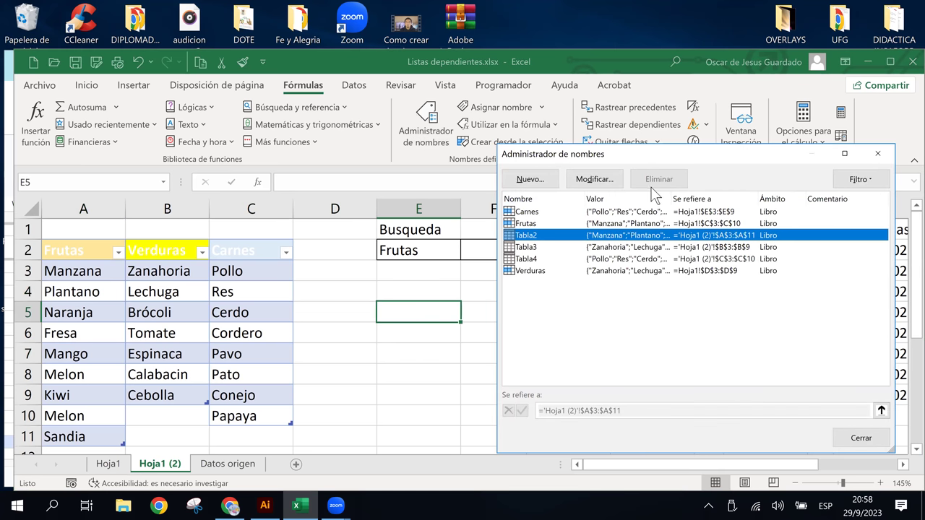
click(538, 247)
click(536, 259)
click(535, 224)
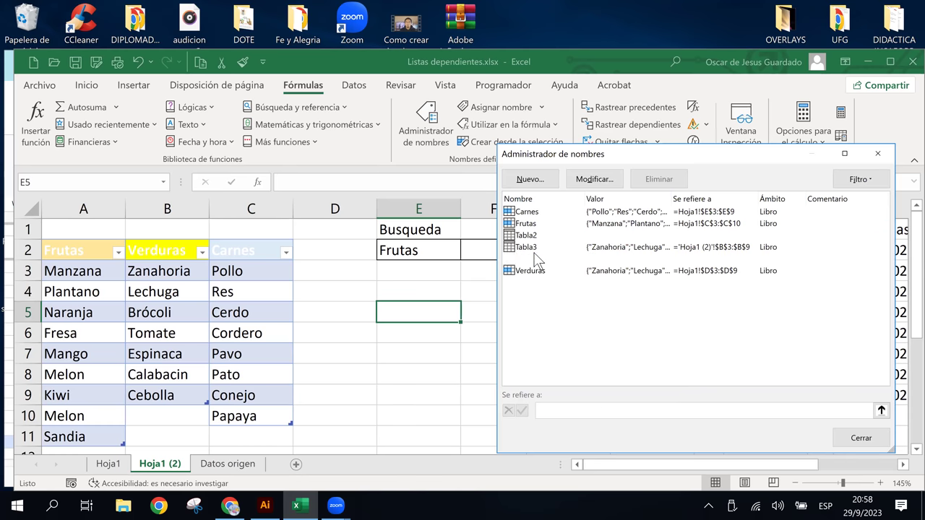
click(532, 259)
click(758, 323)
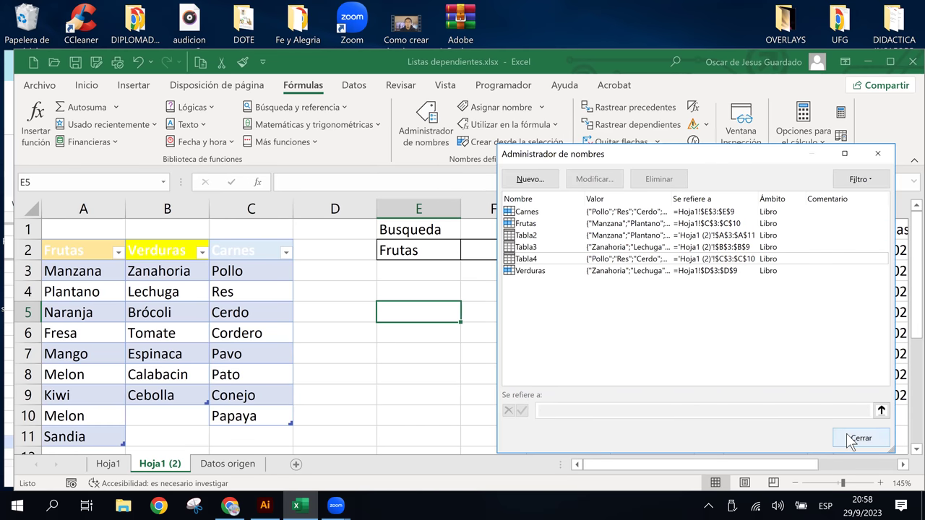
click(849, 436)
click(161, 333)
click(50, 270)
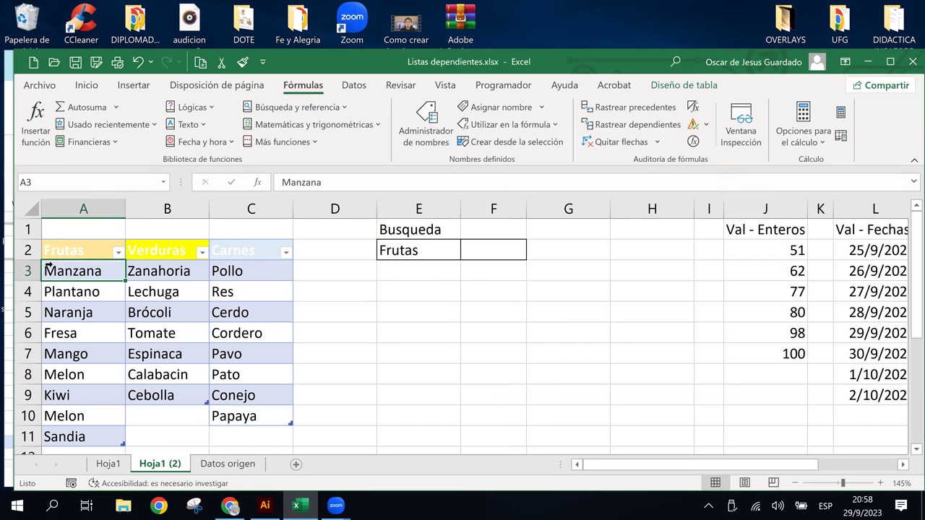
click(65, 250)
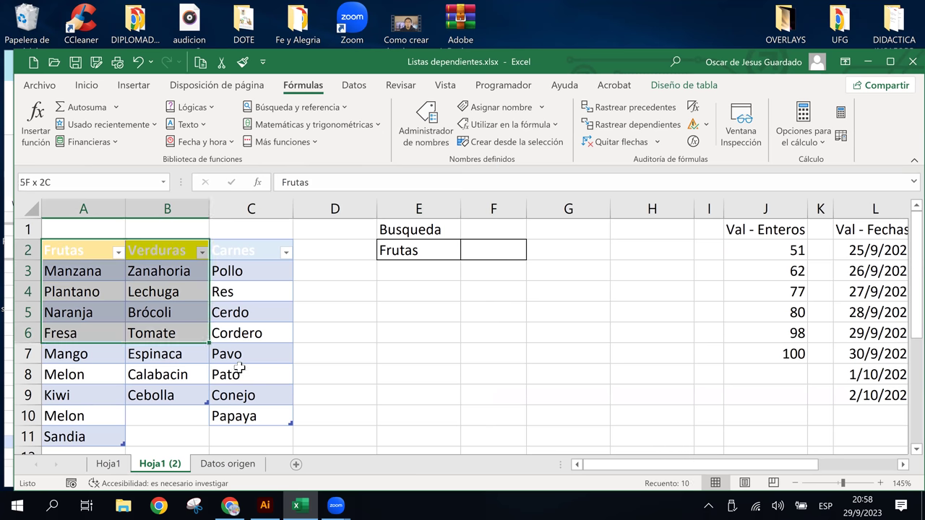
Turn off the filter arrows on the Frutas, Verduras and Carnes headers
drag(73, 251, 246, 395)
click(72, 249)
drag(280, 267, 290, 250)
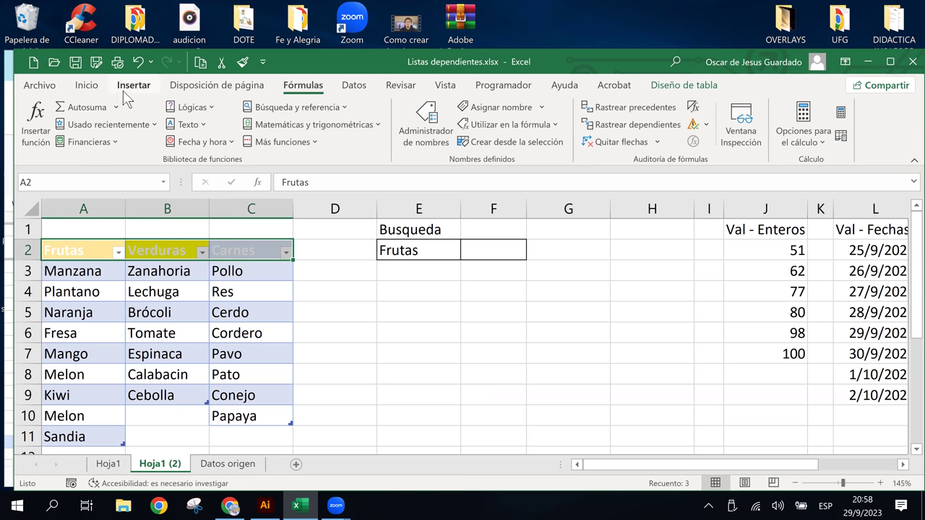
click(354, 86)
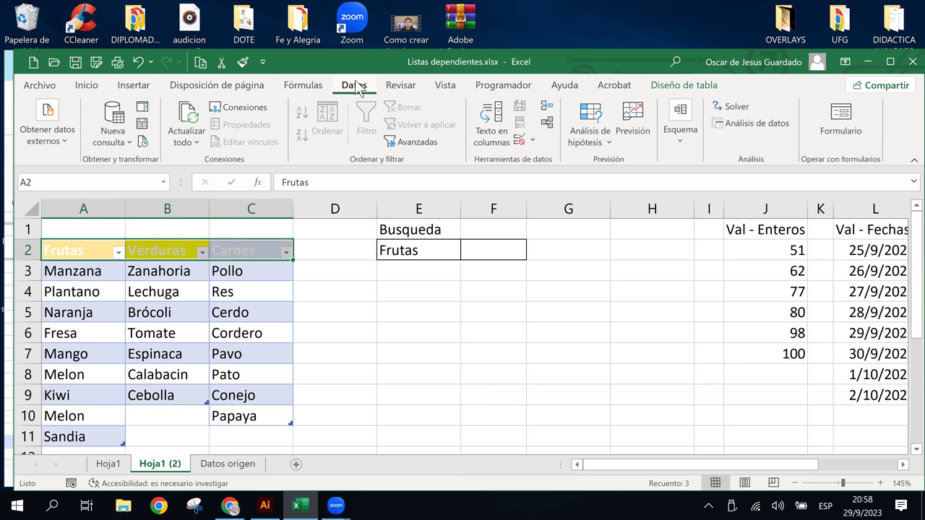
click(238, 253)
click(192, 254)
click(203, 253)
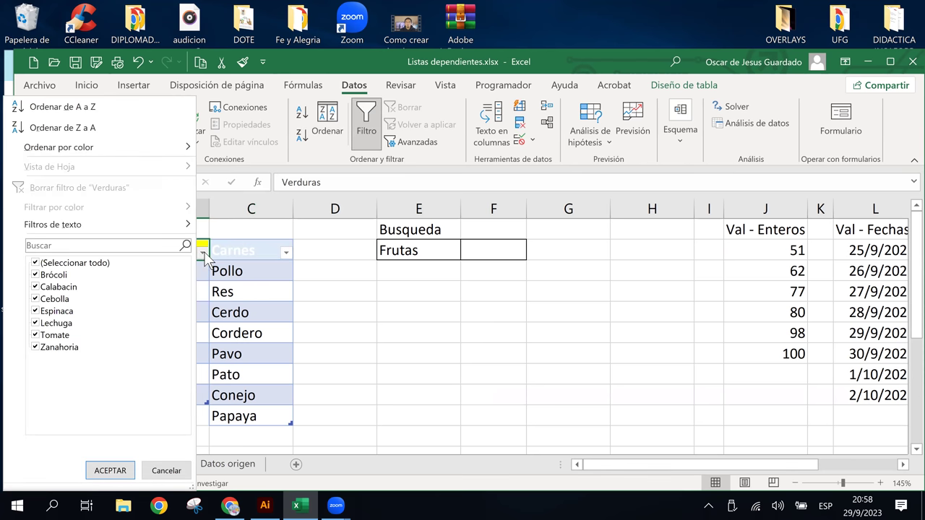
click(166, 472)
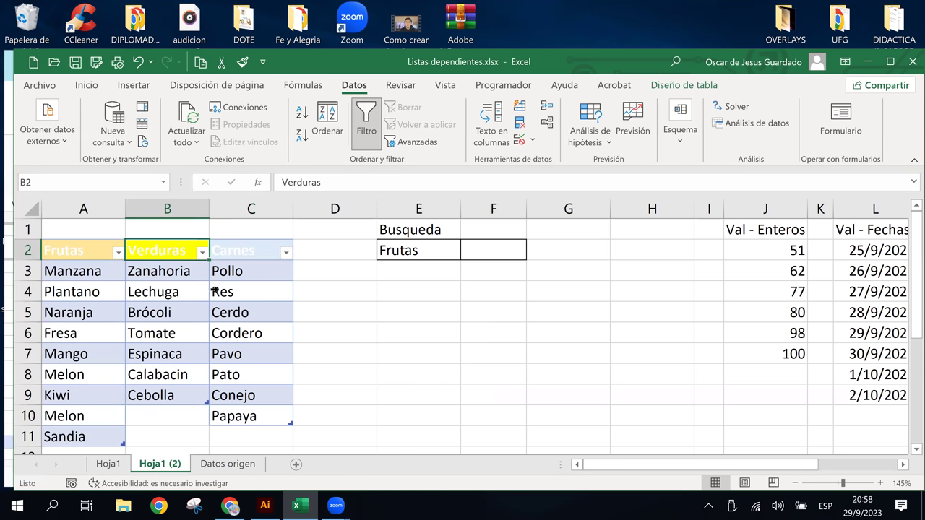
click(256, 251)
click(367, 119)
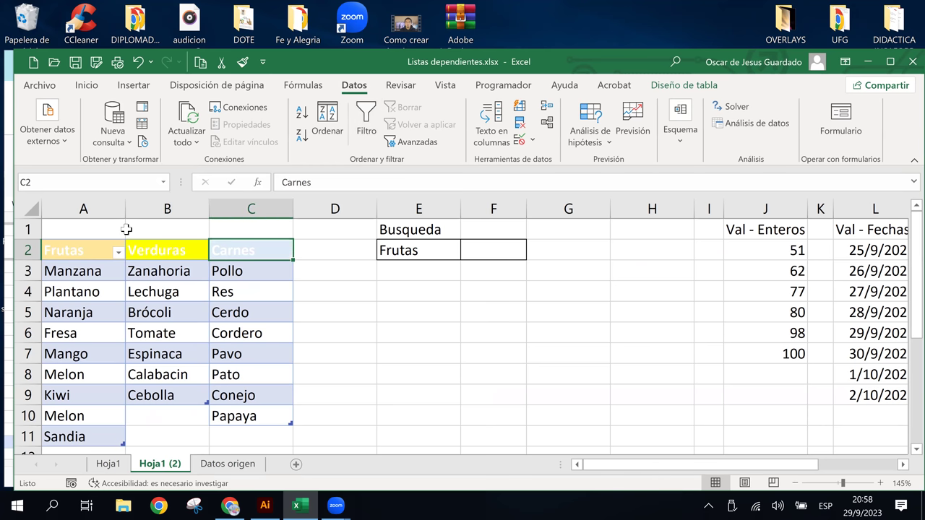
click(99, 248)
click(367, 120)
click(402, 354)
click(268, 348)
click(99, 290)
Select A3:A11 and jump to the Frutas named range by entering F in the Name Box
click(74, 273)
drag(75, 282, 97, 438)
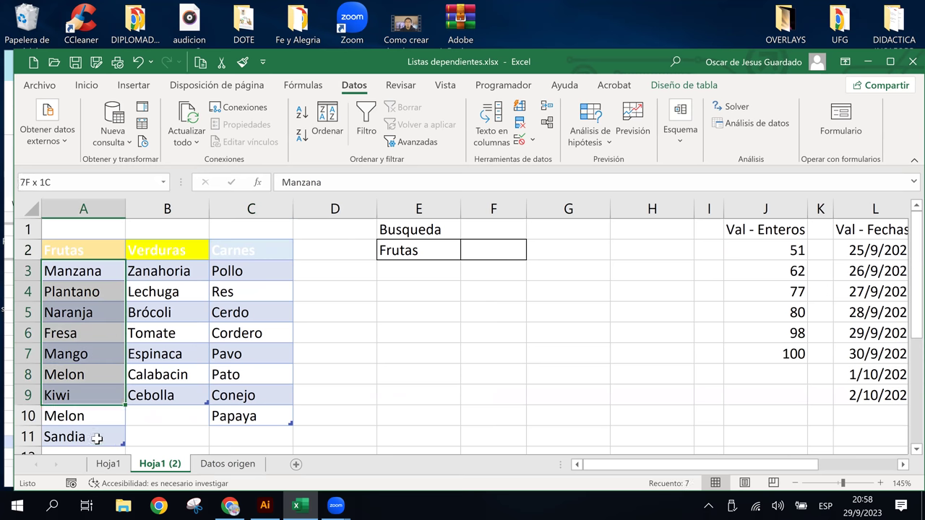
click(69, 182)
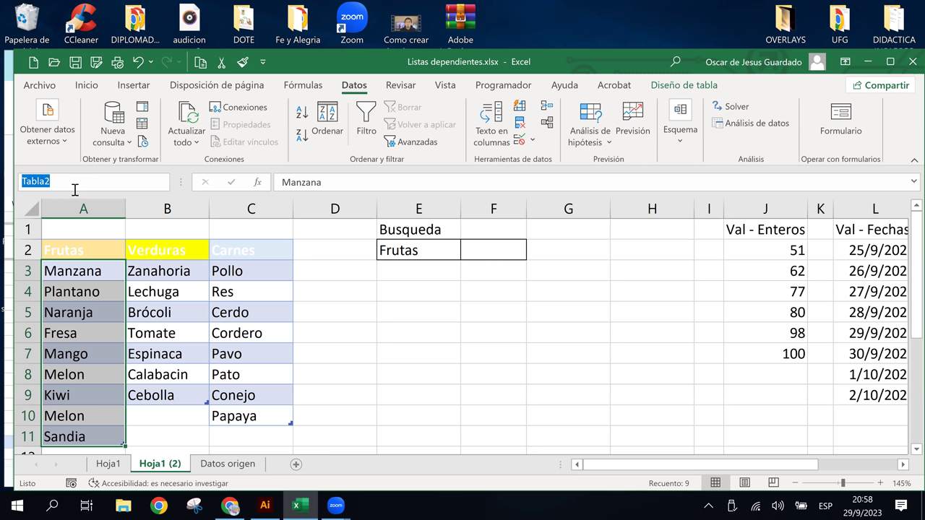
text(Frutas)
key(Return)
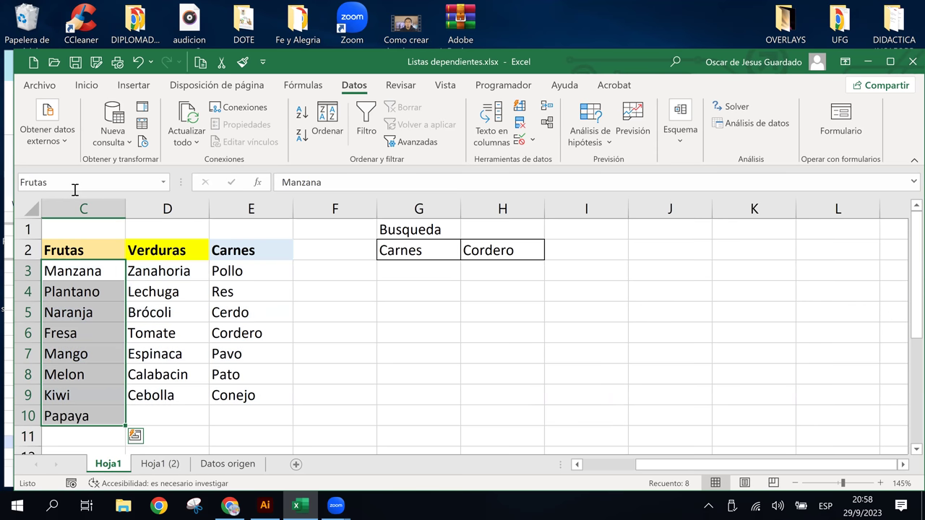
click(156, 250)
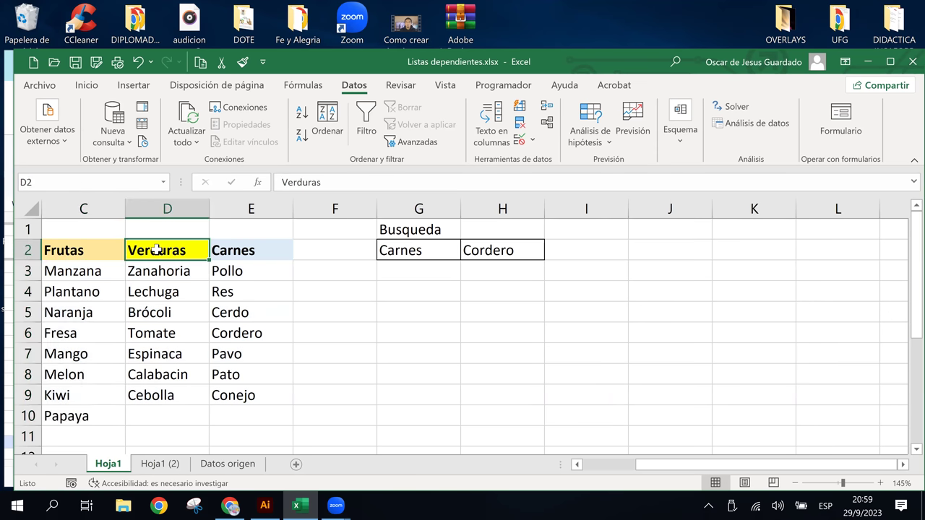
click(156, 265)
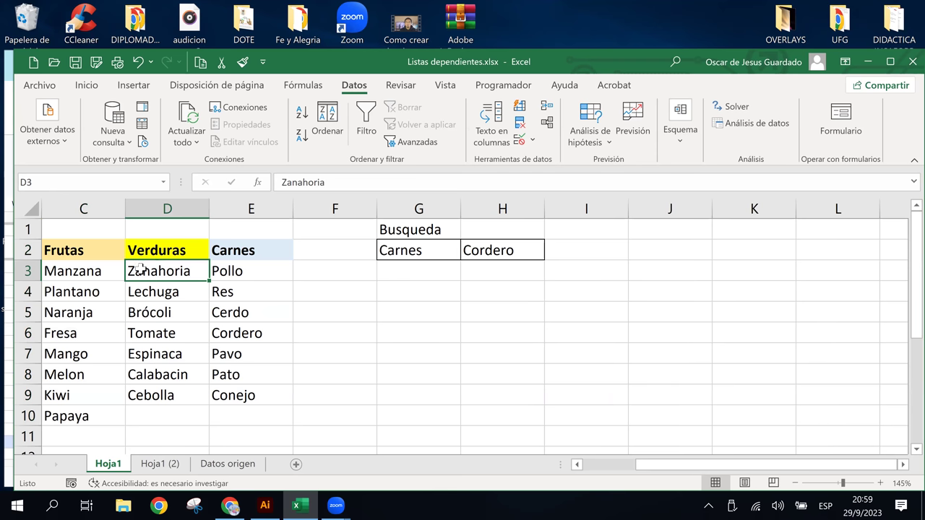
drag(142, 269, 144, 396)
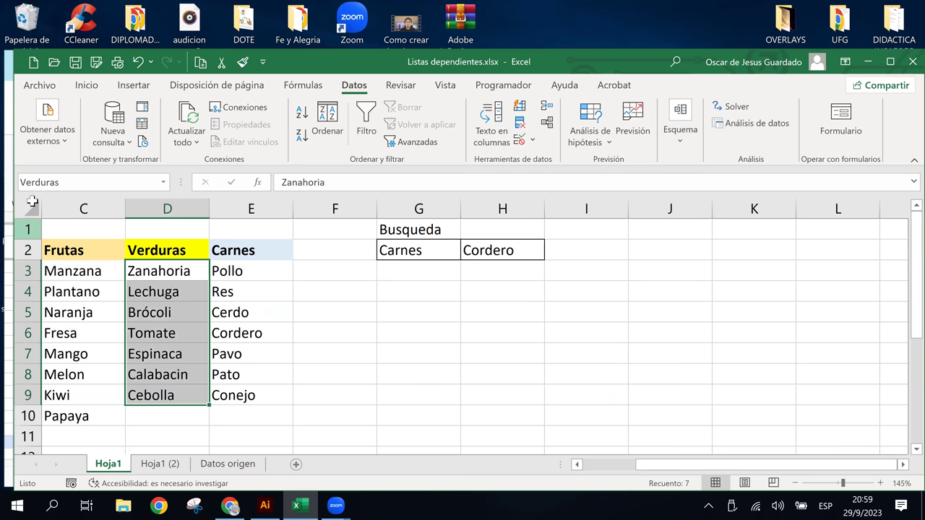
click(65, 183)
click(233, 267)
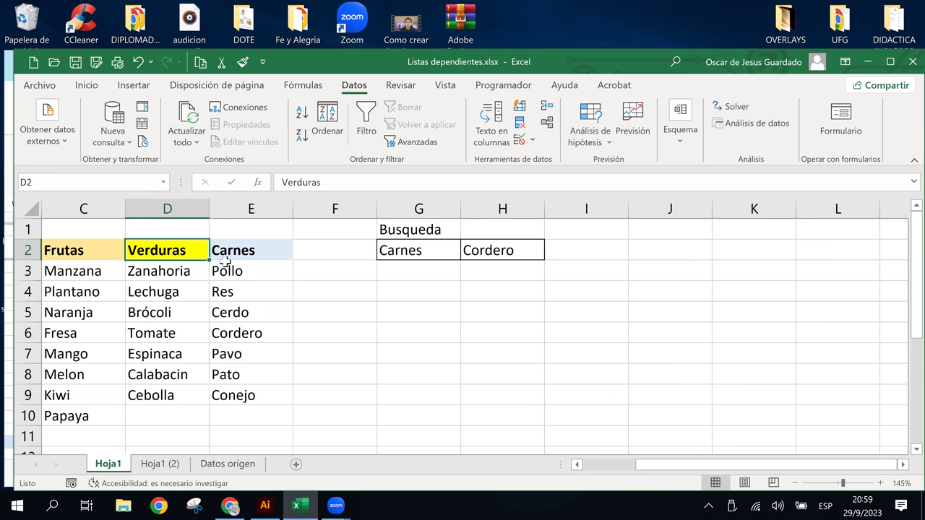
click(246, 258)
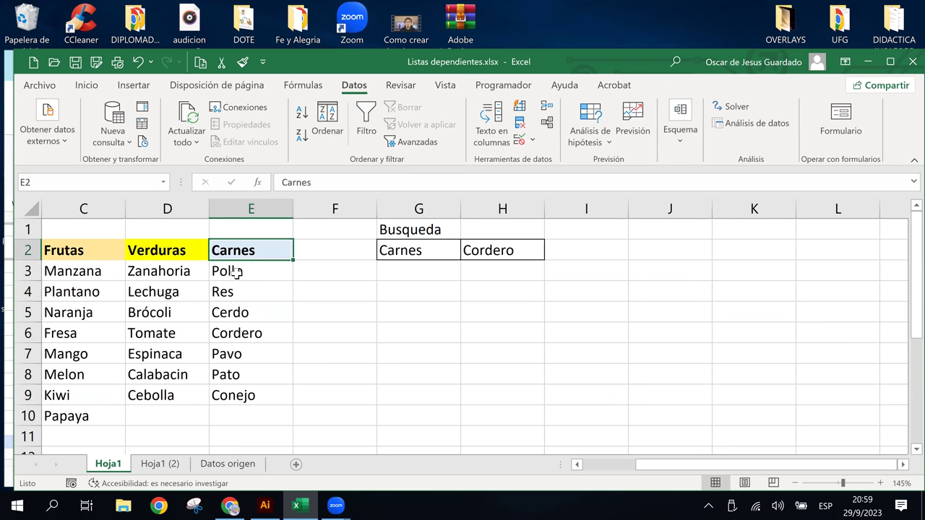
drag(242, 268, 238, 398)
click(249, 297)
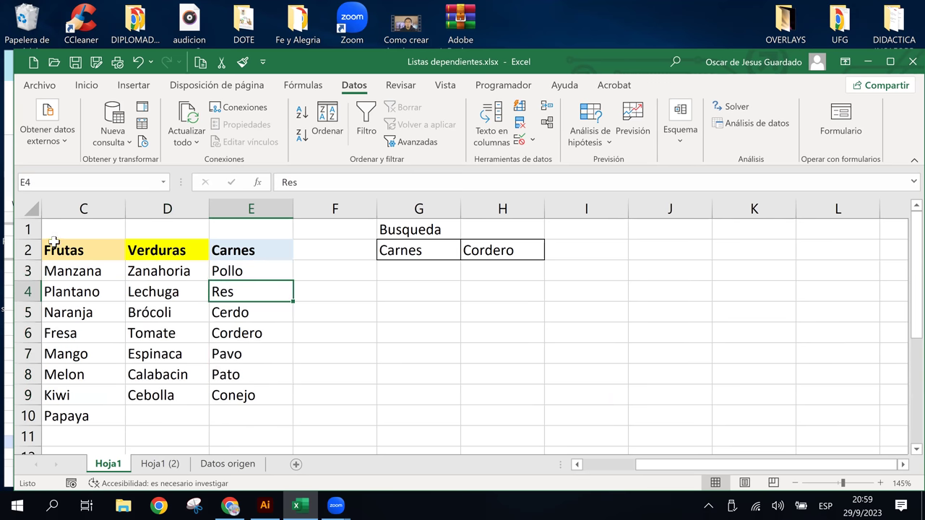
click(54, 245)
click(425, 250)
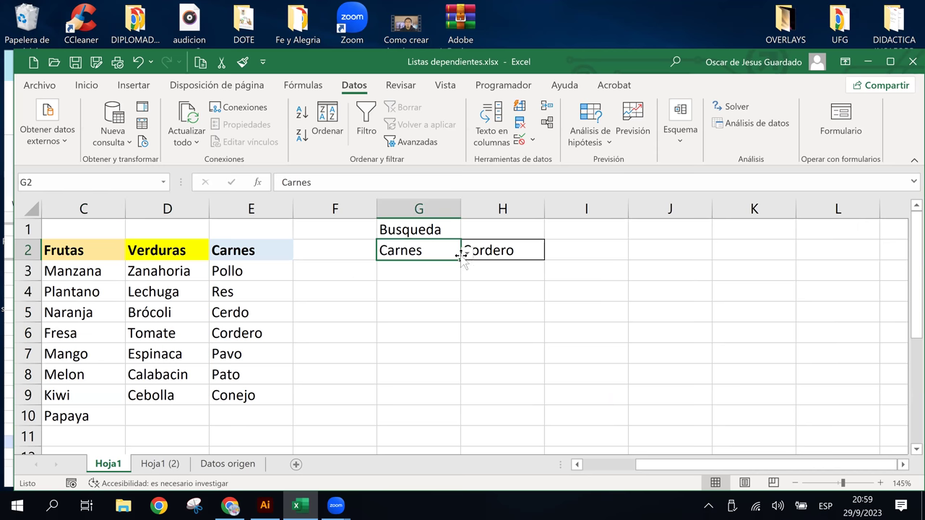
click(466, 253)
click(466, 252)
click(498, 253)
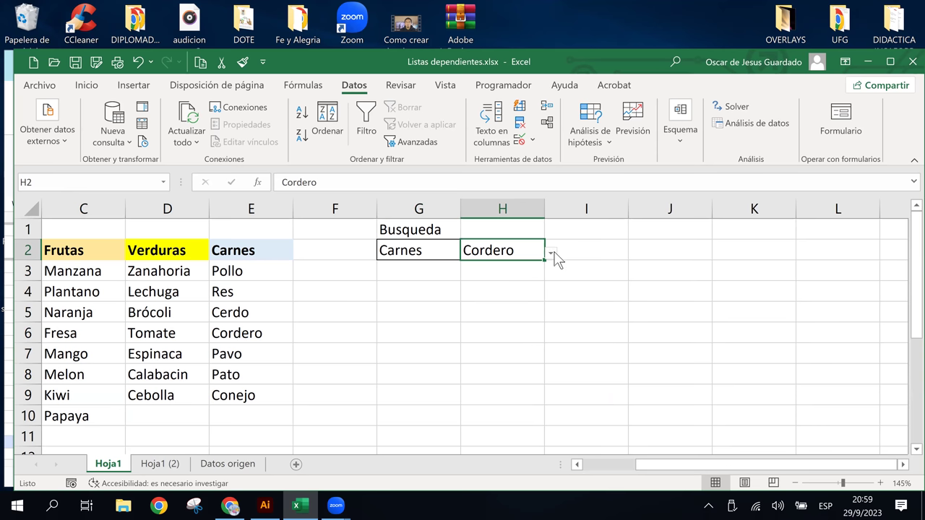
click(551, 255)
click(553, 254)
click(403, 253)
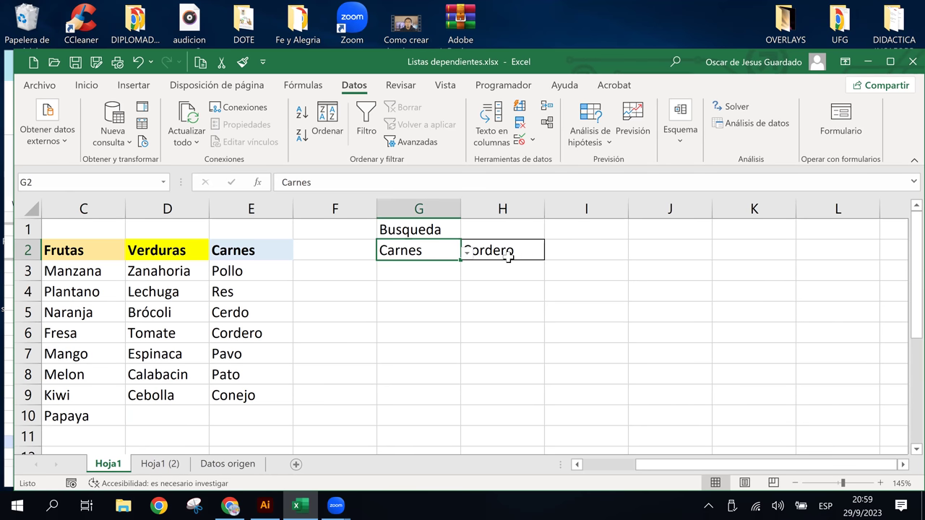
click(118, 372)
click(124, 276)
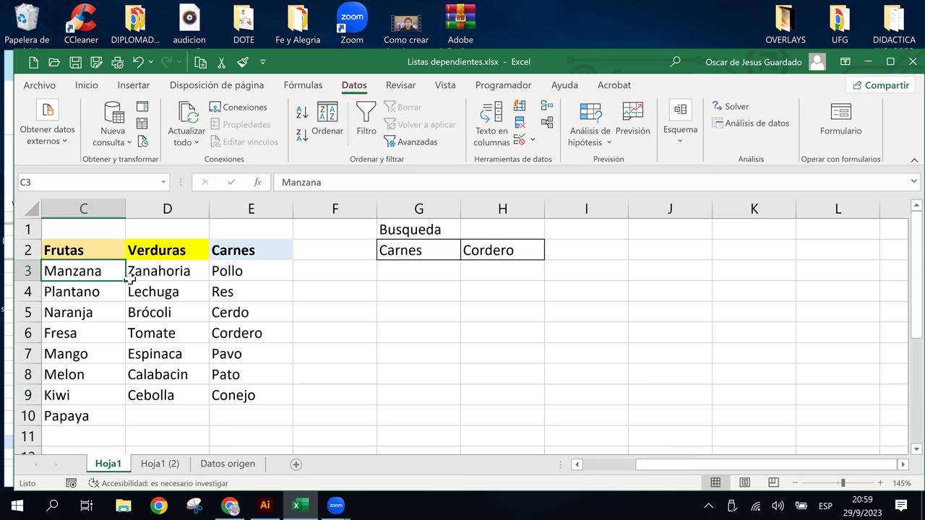
click(423, 257)
click(90, 431)
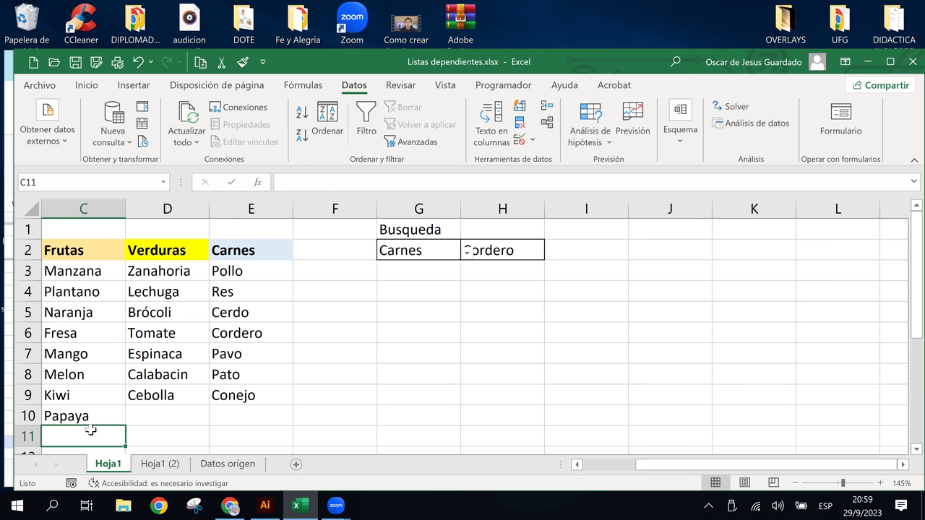
click(396, 252)
Review G2's category choices and H2's meat items, leaving Cordero in H2
click(466, 248)
click(457, 249)
click(467, 254)
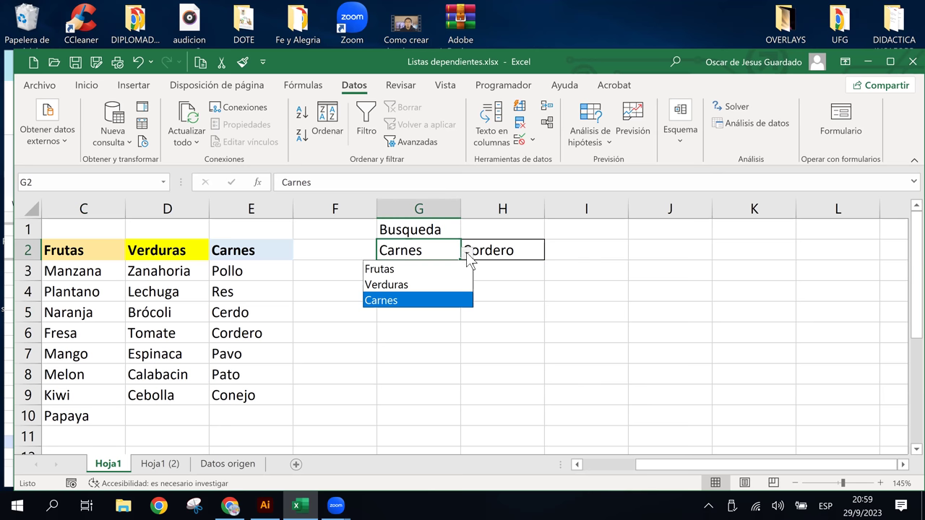
click(496, 251)
click(496, 252)
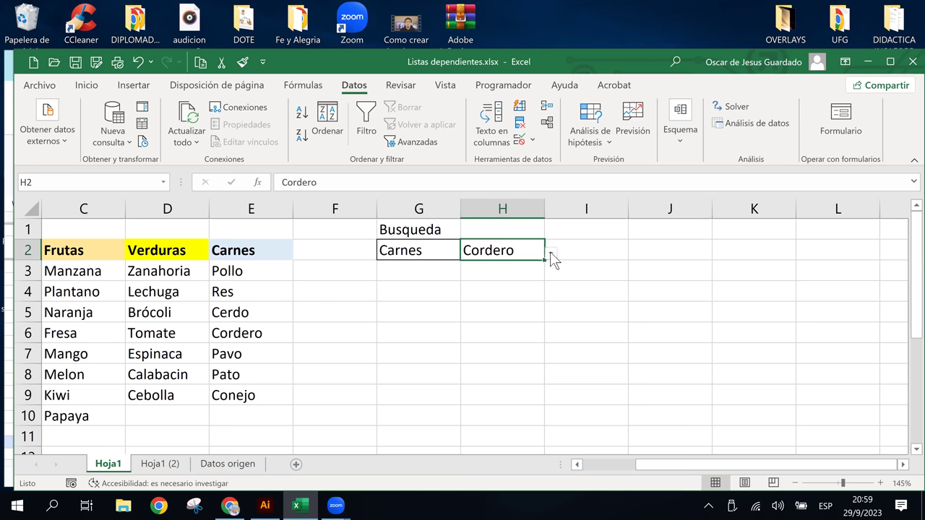
click(551, 257)
click(551, 257)
Switch G2 to Frutas and verify H2 now offers Manzana through Papaya
click(409, 249)
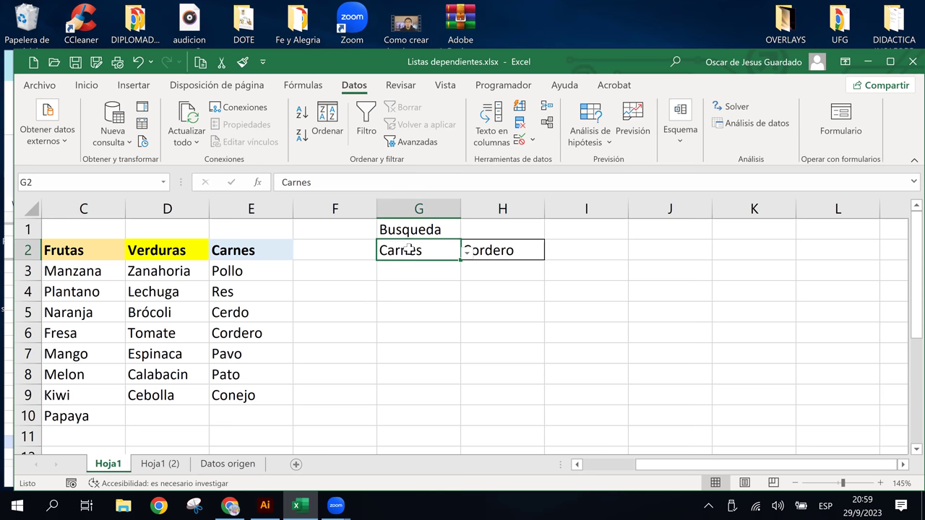
click(468, 255)
click(398, 268)
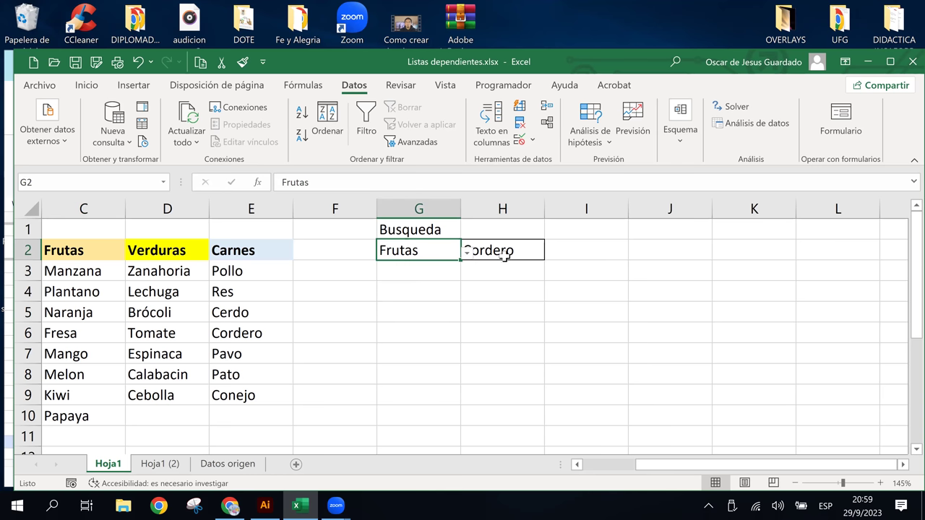
click(511, 251)
click(551, 253)
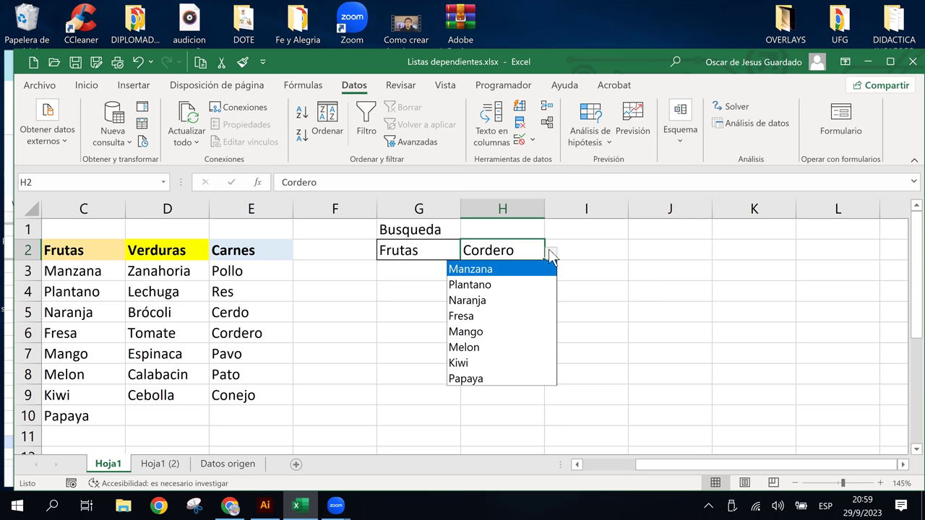
click(550, 253)
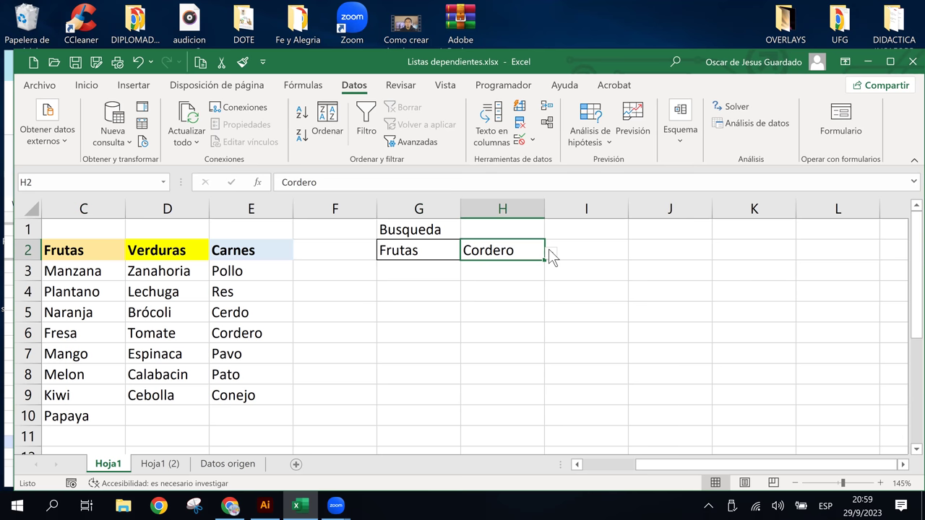
click(86, 337)
click(67, 412)
click(68, 438)
click(63, 329)
click(83, 266)
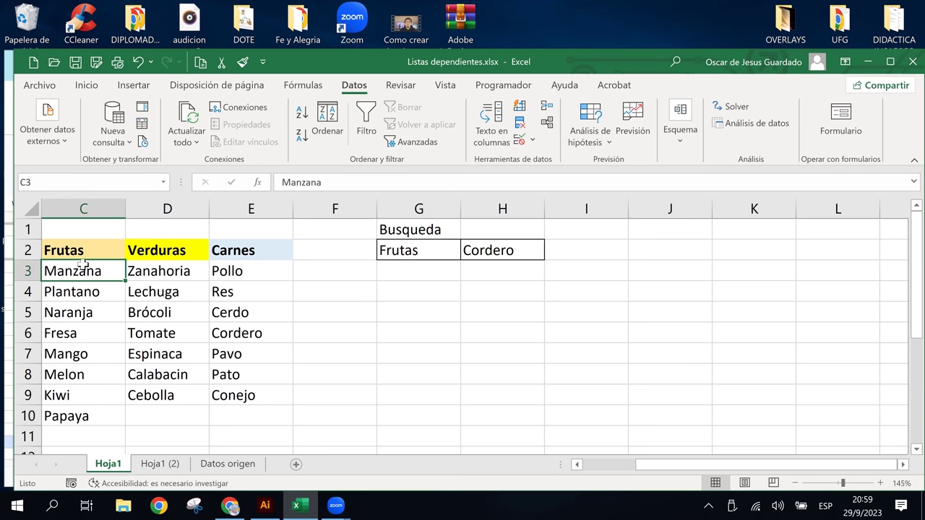
drag(82, 280, 78, 437)
drag(159, 271, 151, 403)
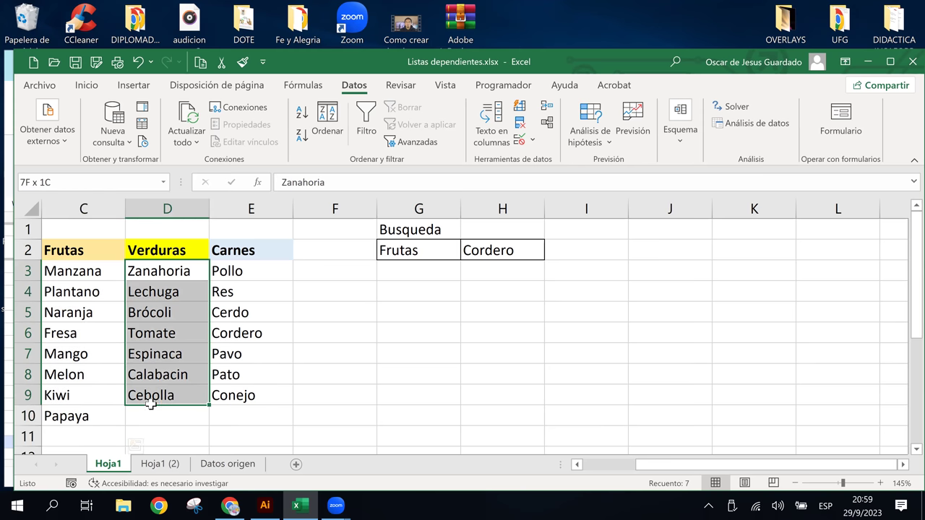
drag(238, 270, 224, 422)
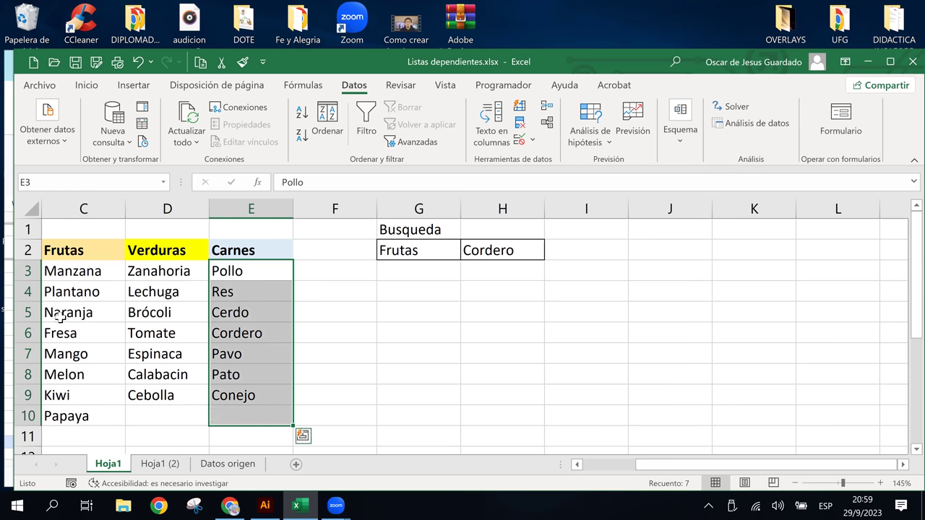
scroll(75, 334, down, 1)
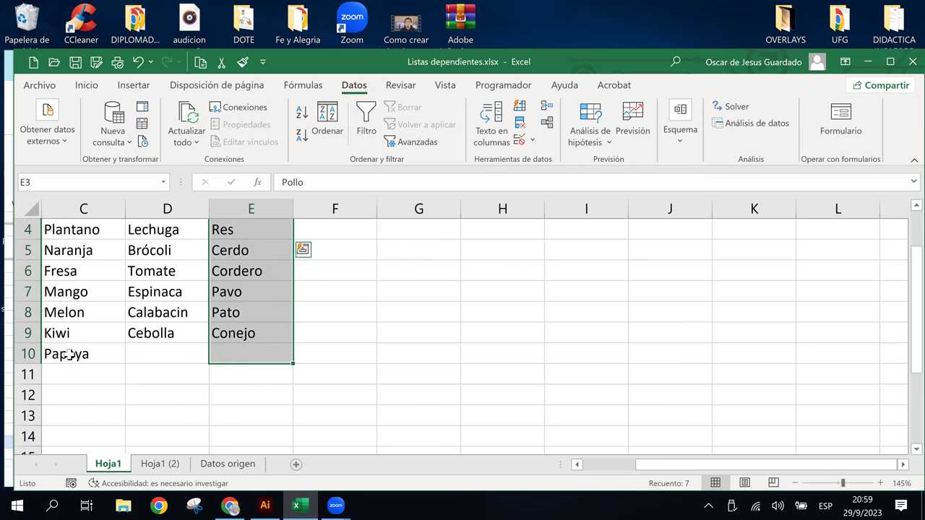
scroll(81, 357, down, 2)
scroll(79, 325, up, 2)
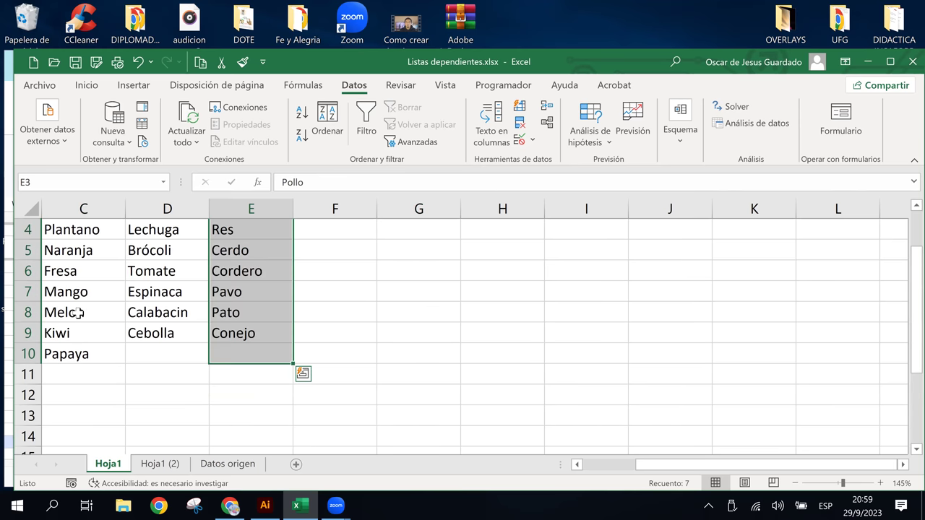
click(75, 353)
click(74, 369)
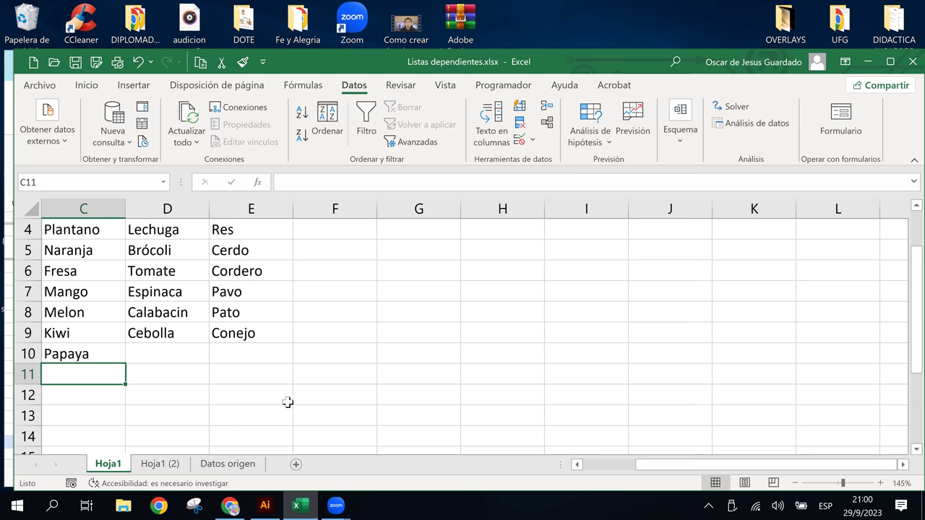
scroll(308, 369, up, 1)
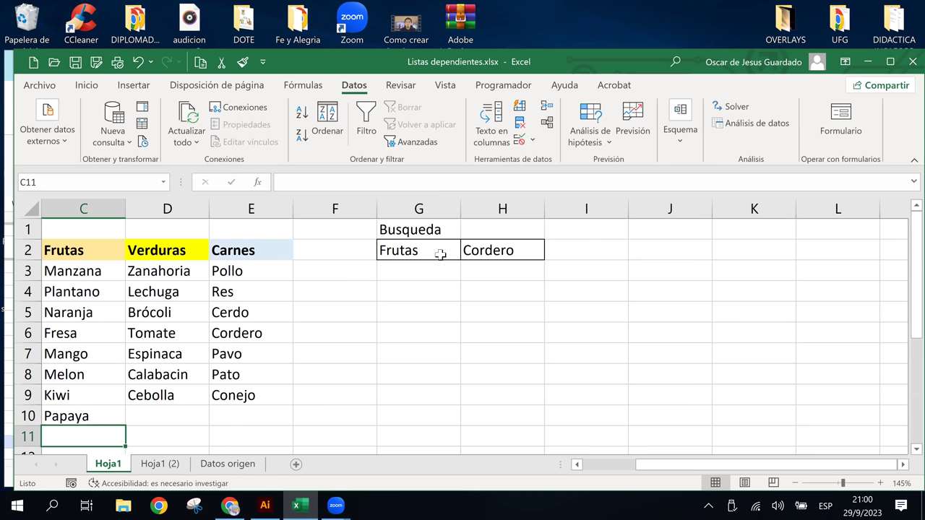
click(498, 248)
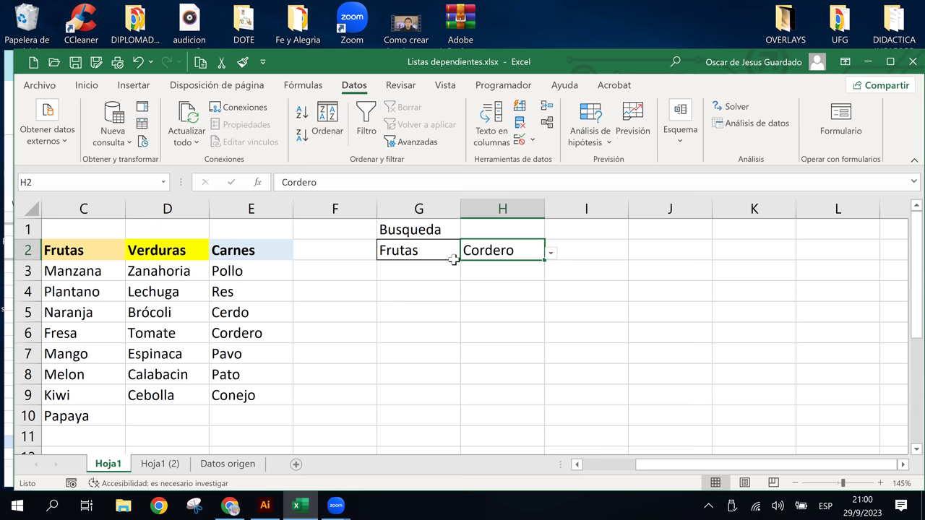
click(266, 290)
click(245, 312)
click(239, 270)
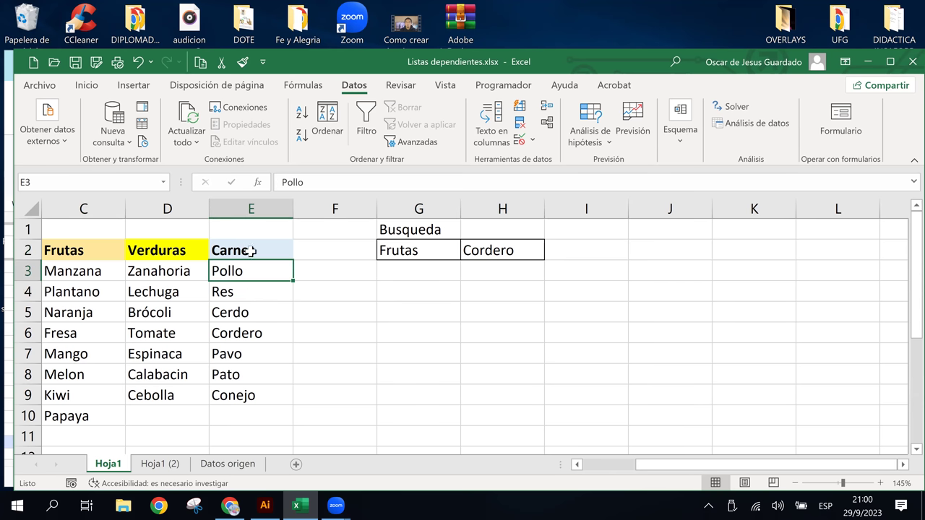
click(250, 251)
drag(198, 252, 238, 249)
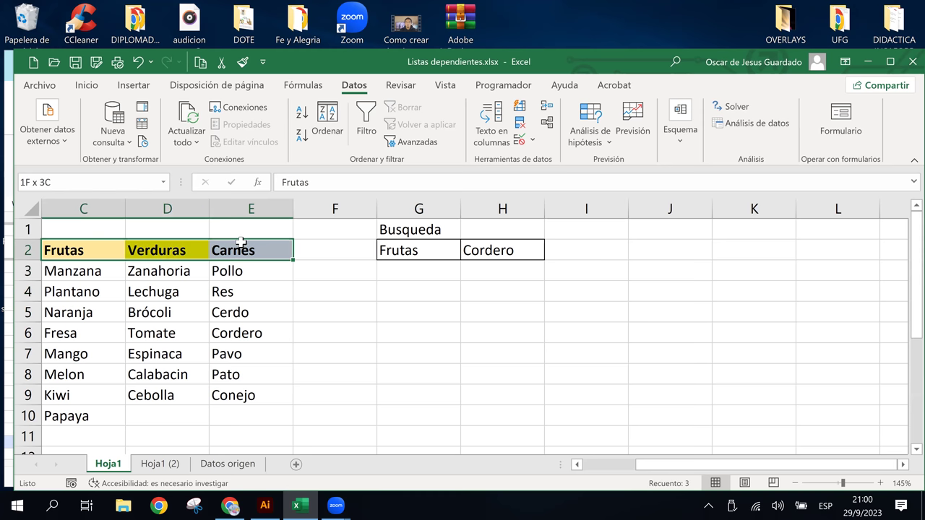
click(238, 249)
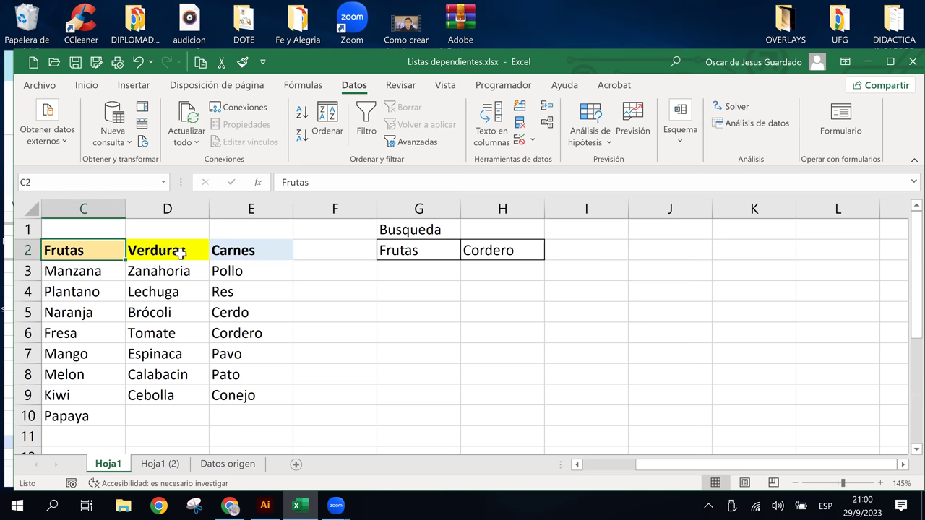
drag(243, 245, 90, 249)
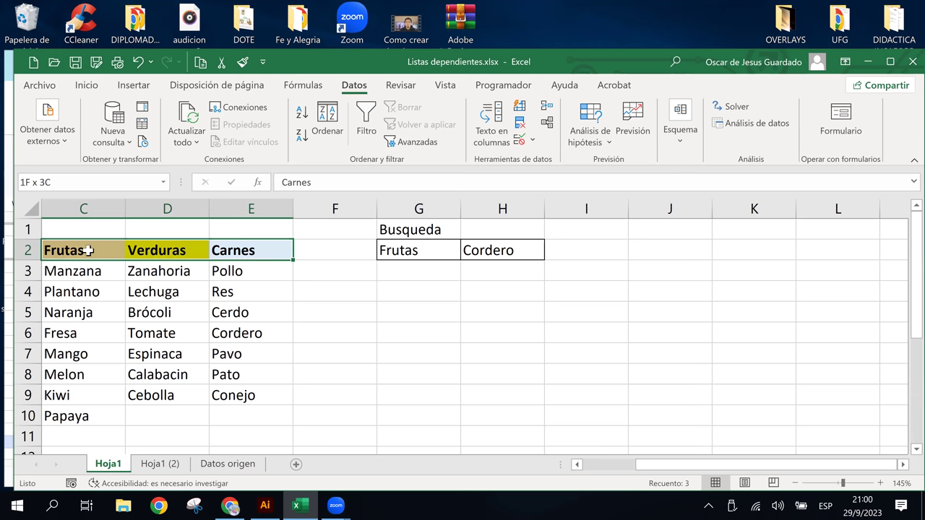
click(427, 303)
click(423, 247)
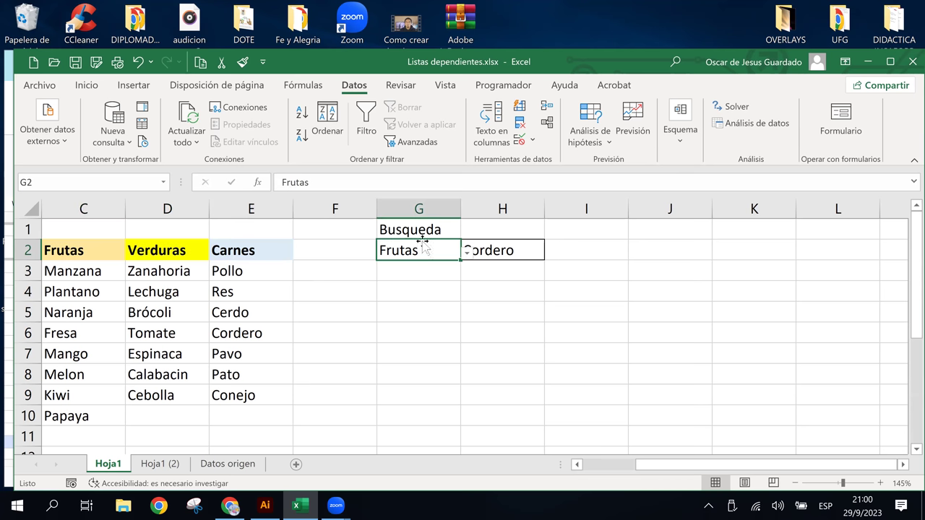
click(512, 259)
click(439, 256)
click(418, 264)
click(487, 267)
click(488, 252)
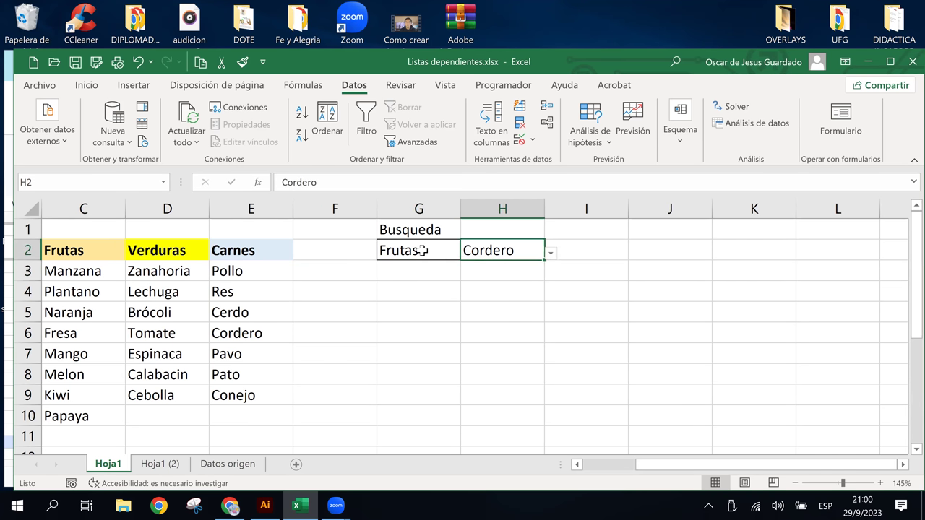
click(422, 250)
click(440, 290)
click(487, 272)
click(481, 250)
click(423, 250)
click(407, 279)
click(476, 268)
click(471, 250)
click(412, 250)
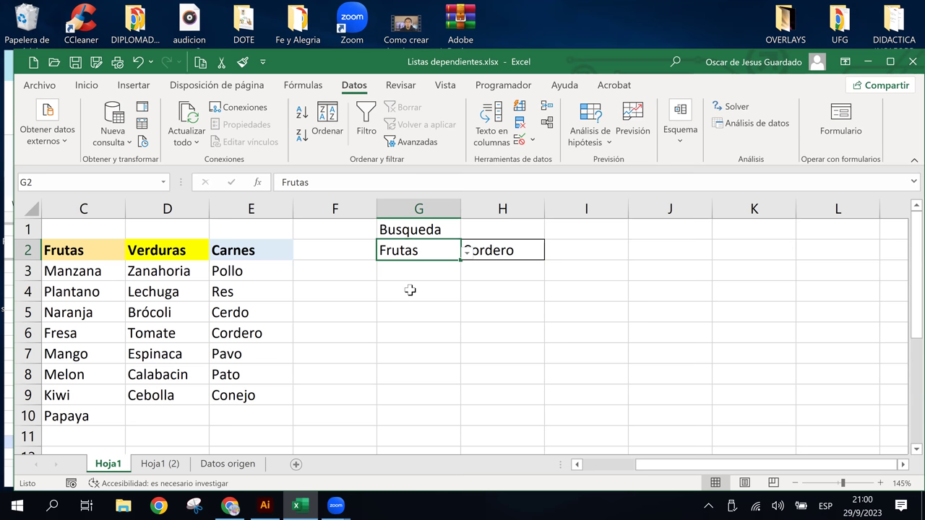
click(438, 312)
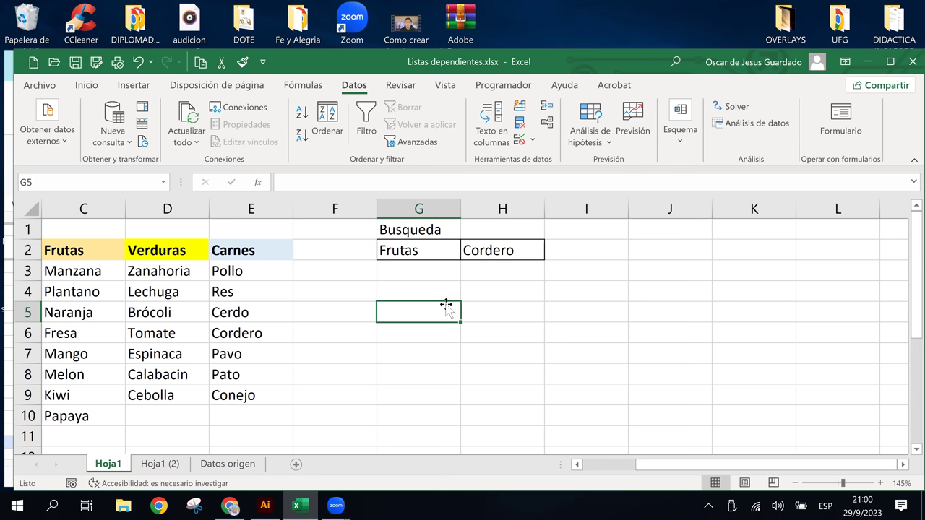
drag(506, 250, 425, 250)
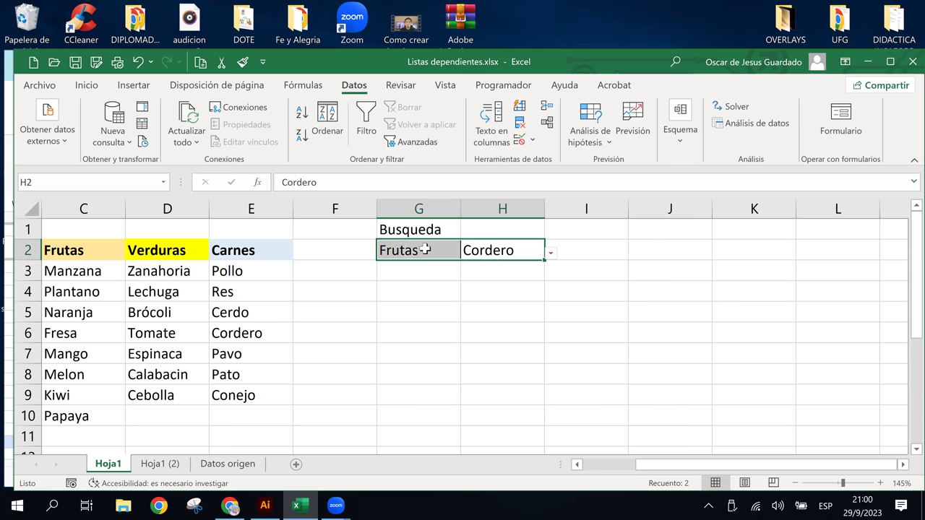
click(499, 253)
drag(422, 249, 474, 250)
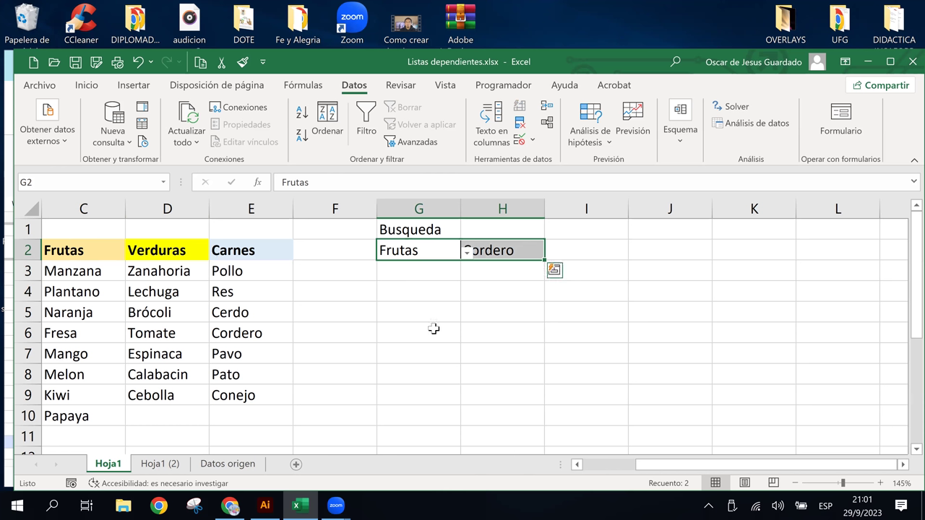
click(504, 352)
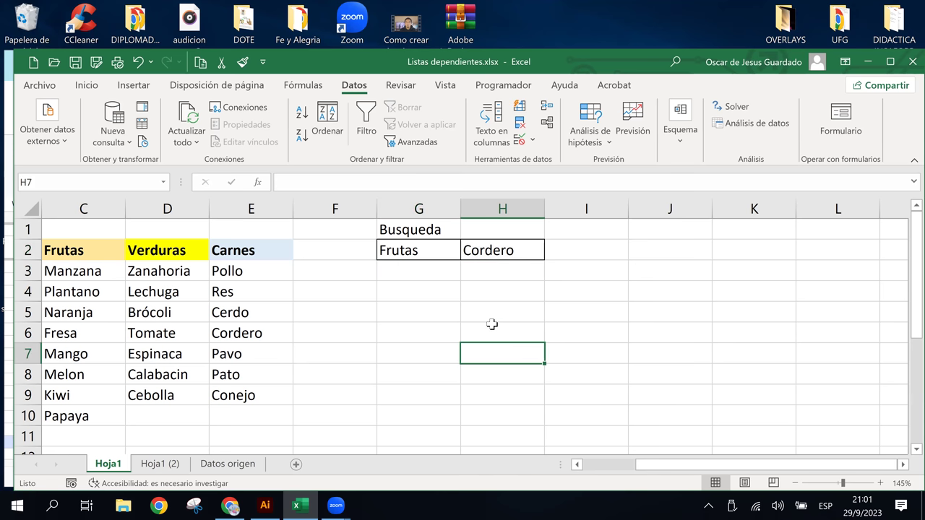
click(480, 244)
click(443, 245)
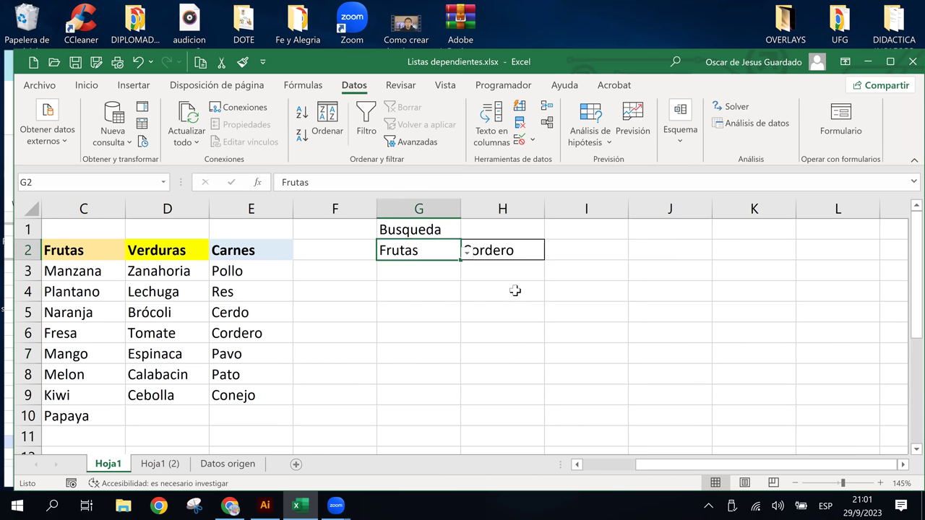